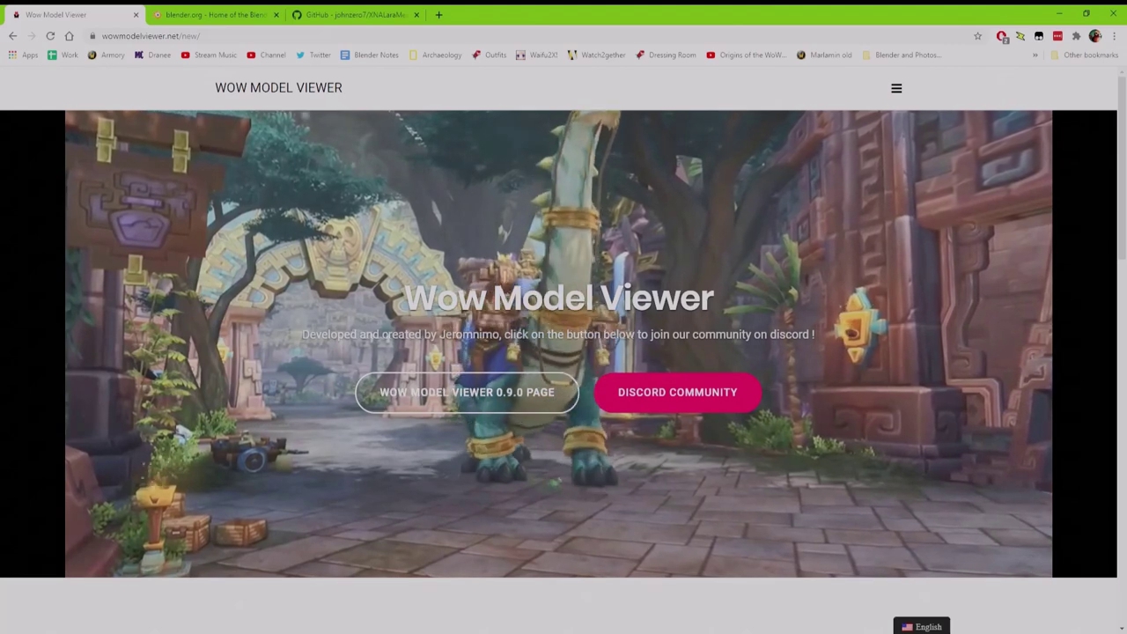
Open the Wow Model Viewer download page and find the download for the latest official version
{"action": "mouse_move", "coordinate": [780, 99]}
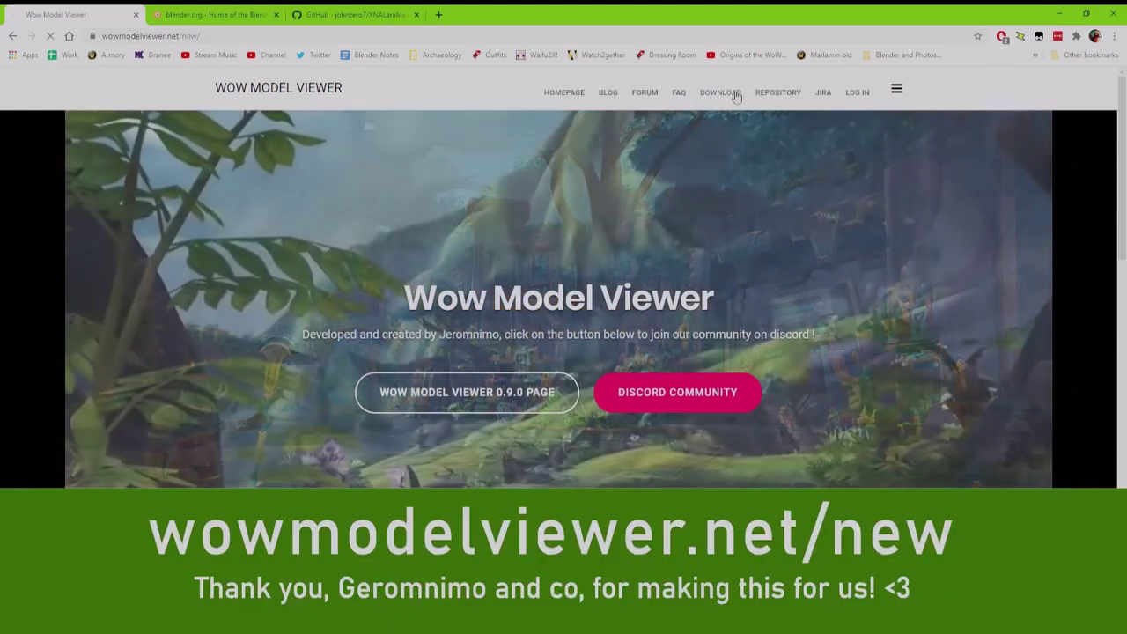
{"action": "left_click", "coordinate": [720, 92]}
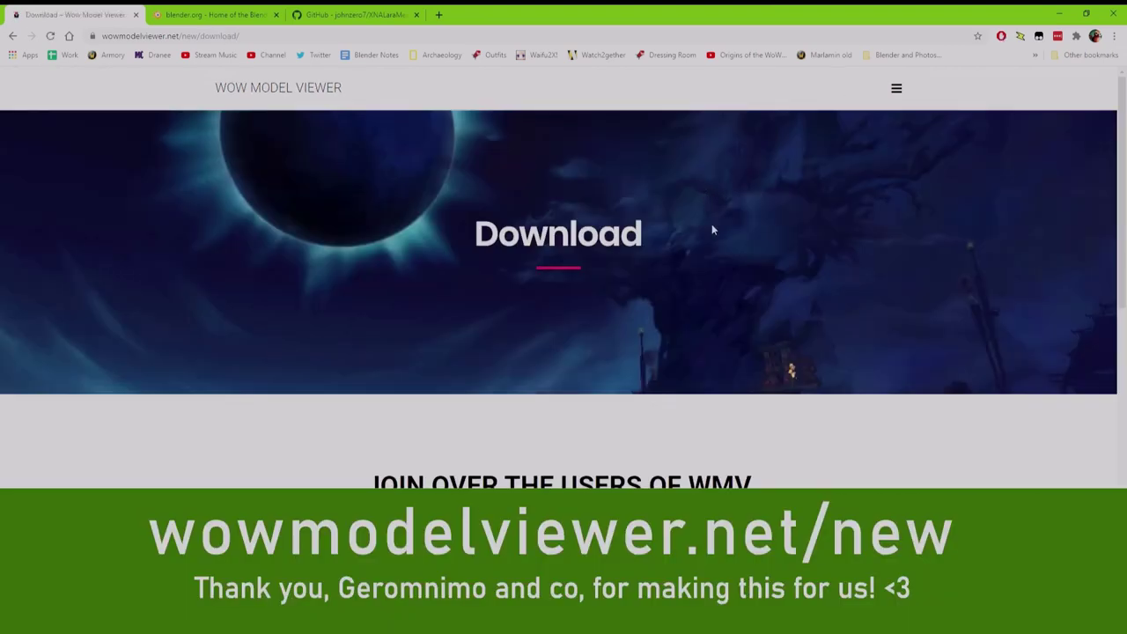
{"action": "scroll", "coordinate": [696, 281], "scroll_direction": "down", "scroll_amount": 3}
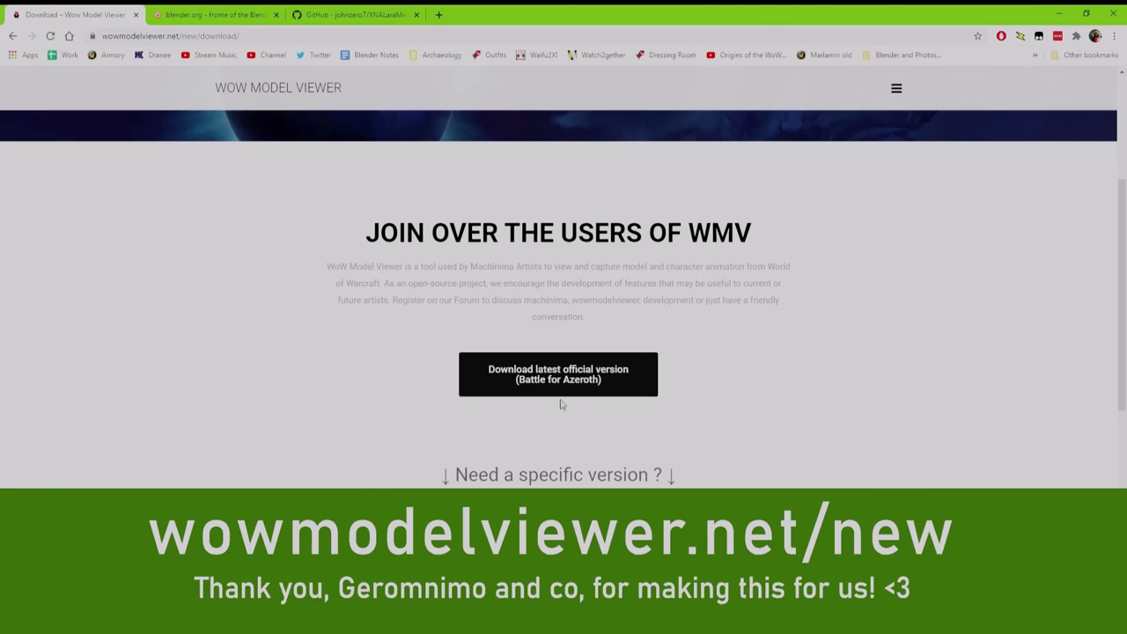
View the blender.org home page and find the ZIP download among the clone options of the XNALaraMesh GitHub repository
{"action": "left_click", "coordinate": [213, 12]}
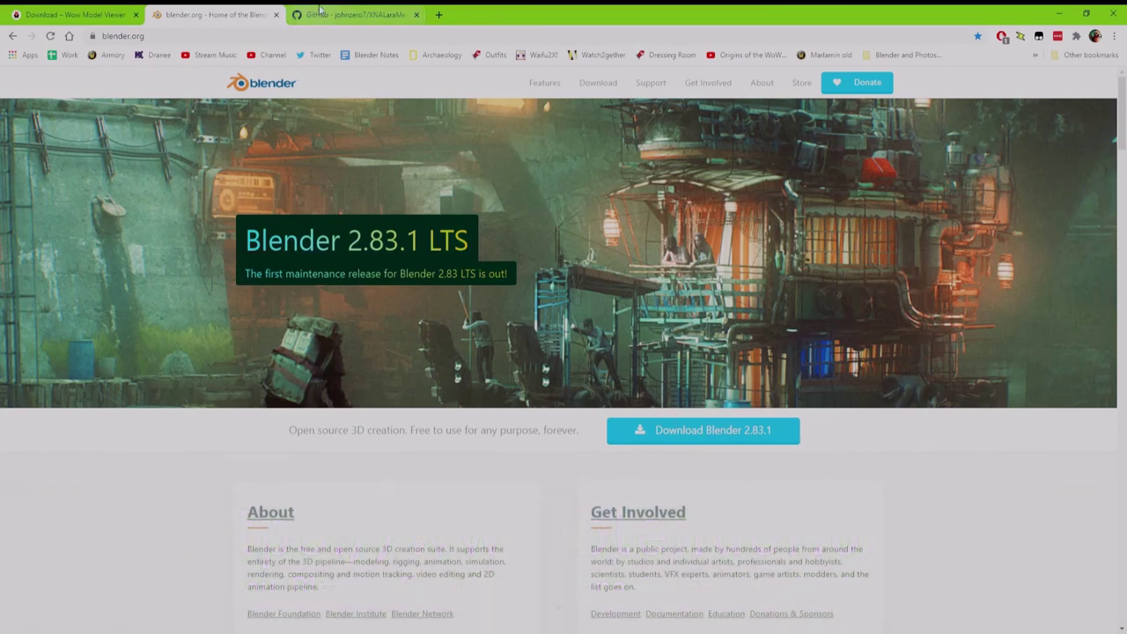
{"action": "left_click", "coordinate": [363, 15]}
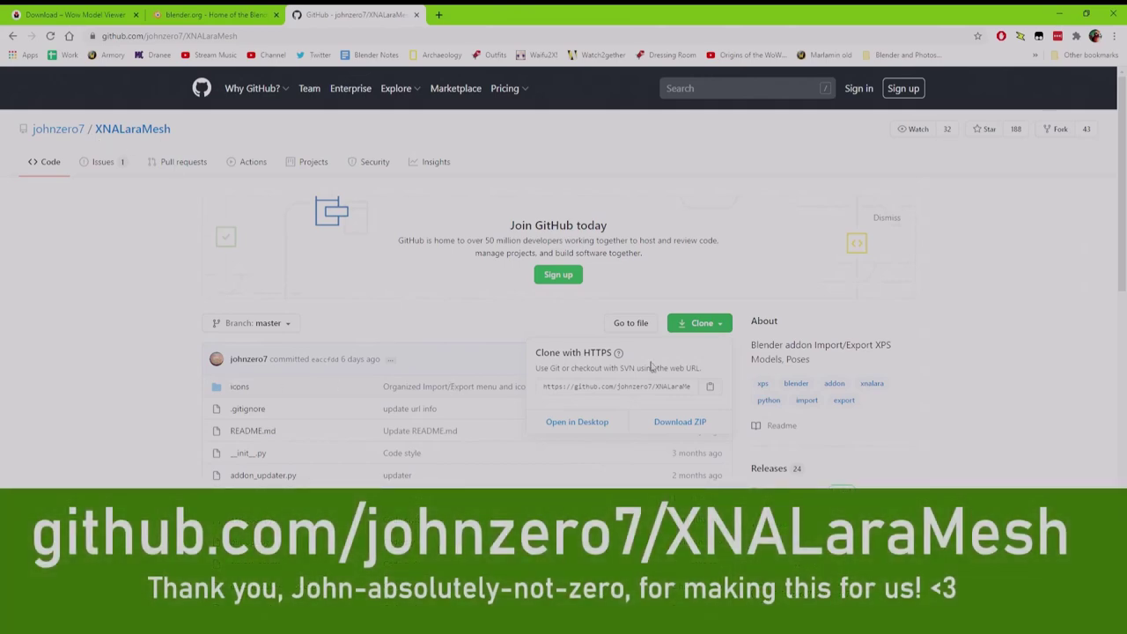
{"action": "left_click", "coordinate": [726, 331]}
{"action": "left_click", "coordinate": [725, 331]}
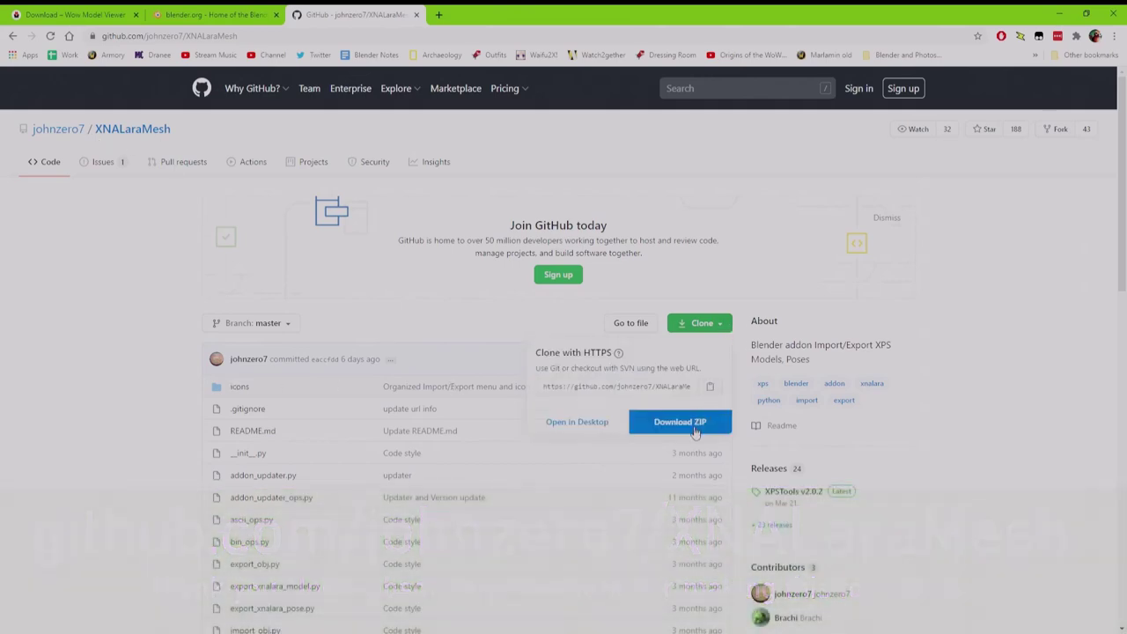
Switch to Blender and examine the scene with the cube, cone, torus and monkey head from near and far
{"action": "left_click", "coordinate": [72, 309]}
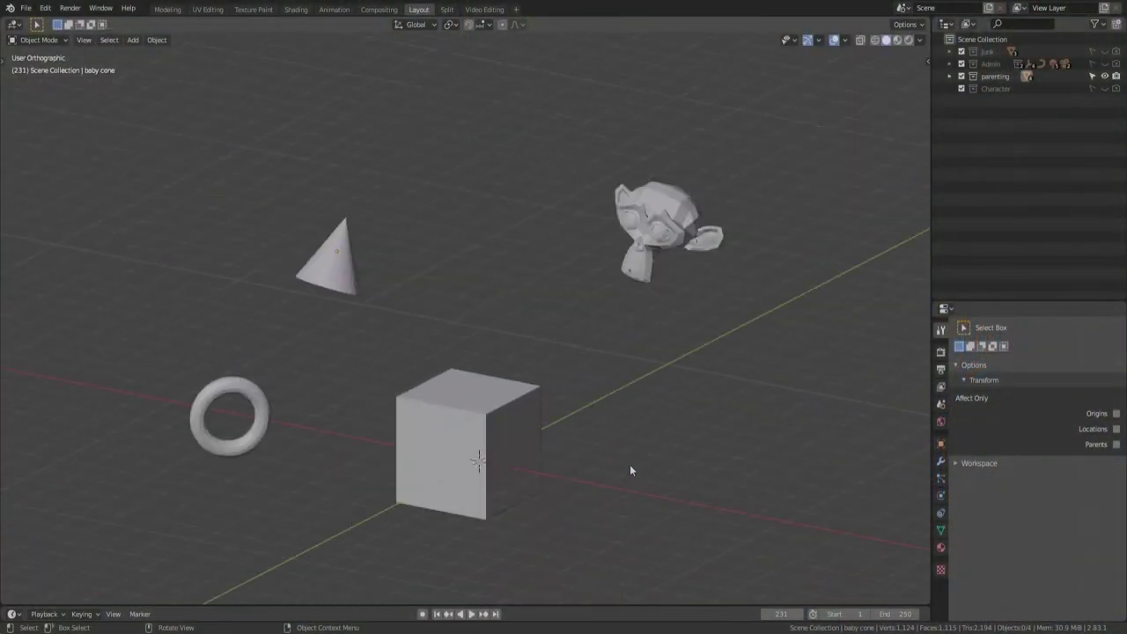
{"action": "scroll", "coordinate": [630, 467], "scroll_direction": "up", "scroll_amount": 3}
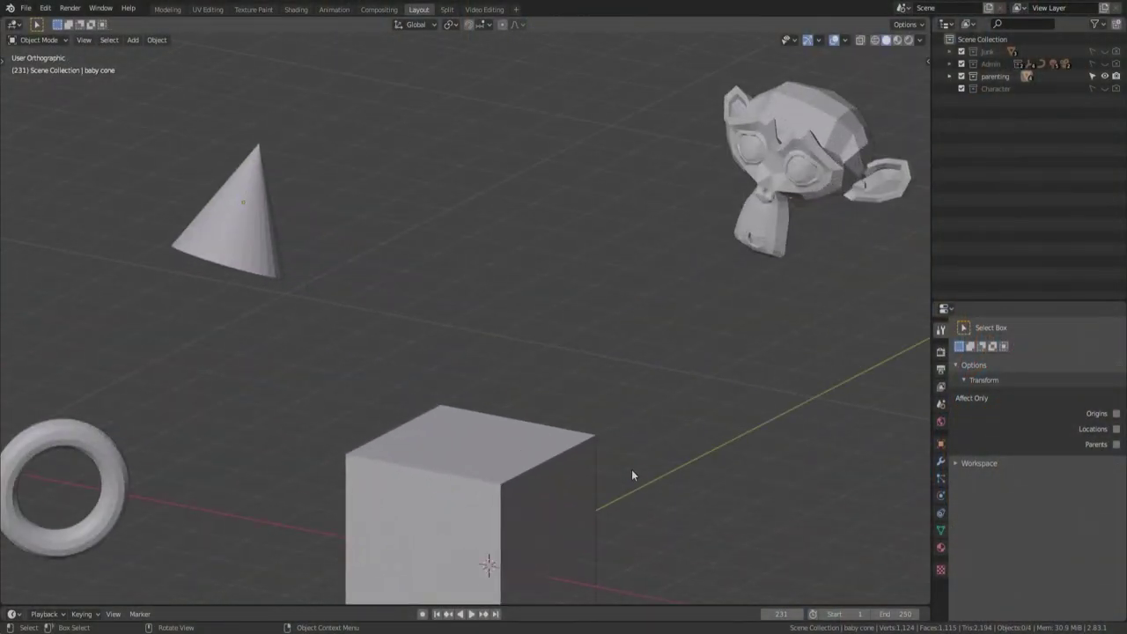
{"action": "scroll", "coordinate": [629, 472], "scroll_direction": "down", "scroll_amount": 5}
{"action": "mouse_move", "coordinate": [589, 409]}
{"action": "middle_mouse_down"}
{"action": "mouse_move", "coordinate": [378, 408]}
{"action": "mouse_move", "coordinate": [463, 398]}
{"action": "mouse_move", "coordinate": [657, 406]}
{"action": "mouse_move", "coordinate": [530, 407]}
{"action": "mouse_move", "coordinate": [596, 415]}
{"action": "middle_mouse_up"}
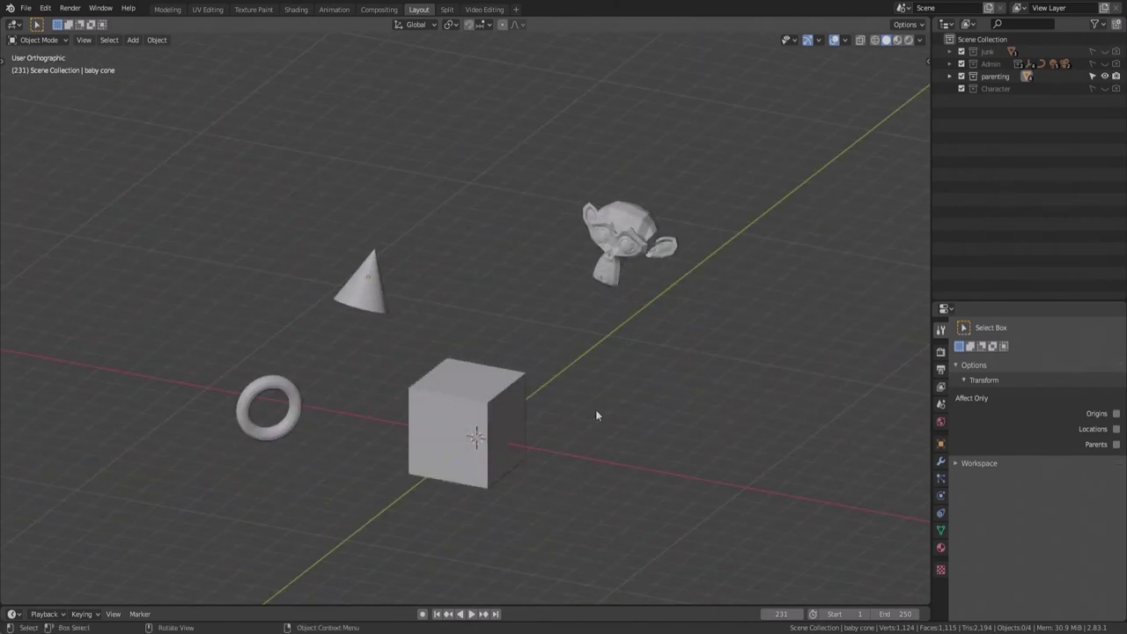
{"action": "mouse_move", "coordinate": [670, 397]}
{"action": "middle_mouse_down", "text": "shift"}
{"action": "mouse_move", "coordinate": [447, 397]}
{"action": "mouse_move", "coordinate": [817, 399]}
{"action": "mouse_move", "coordinate": [576, 398]}
{"action": "mouse_move", "coordinate": [656, 395]}
{"action": "middle_mouse_up", "text": "shift"}
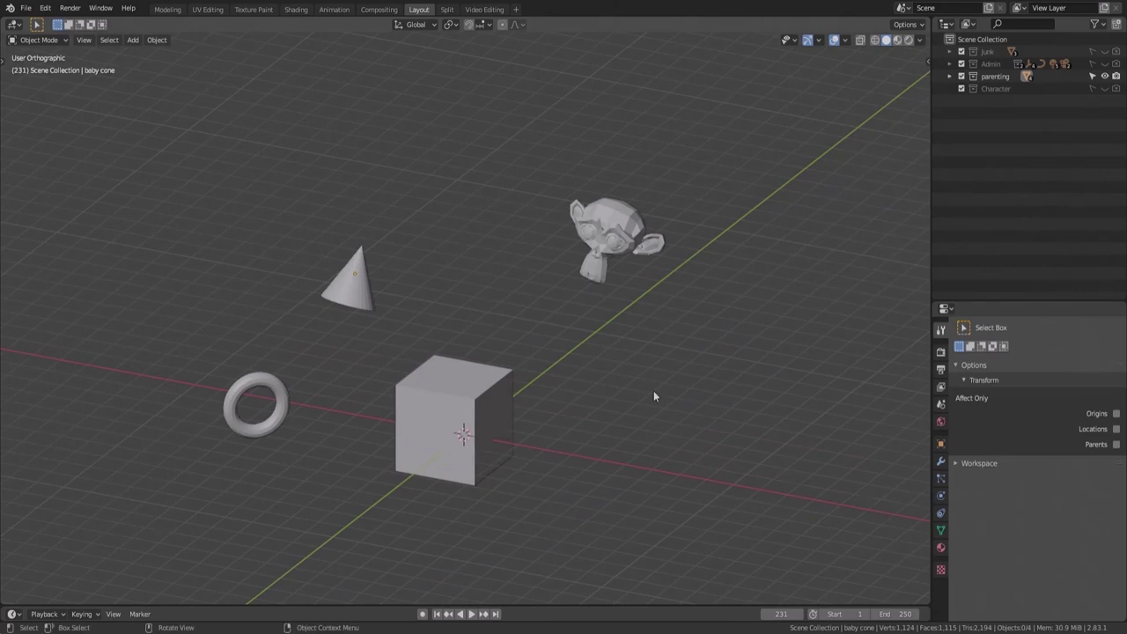
{"action": "scroll", "coordinate": [654, 392], "scroll_direction": "up", "scroll_amount": 1}
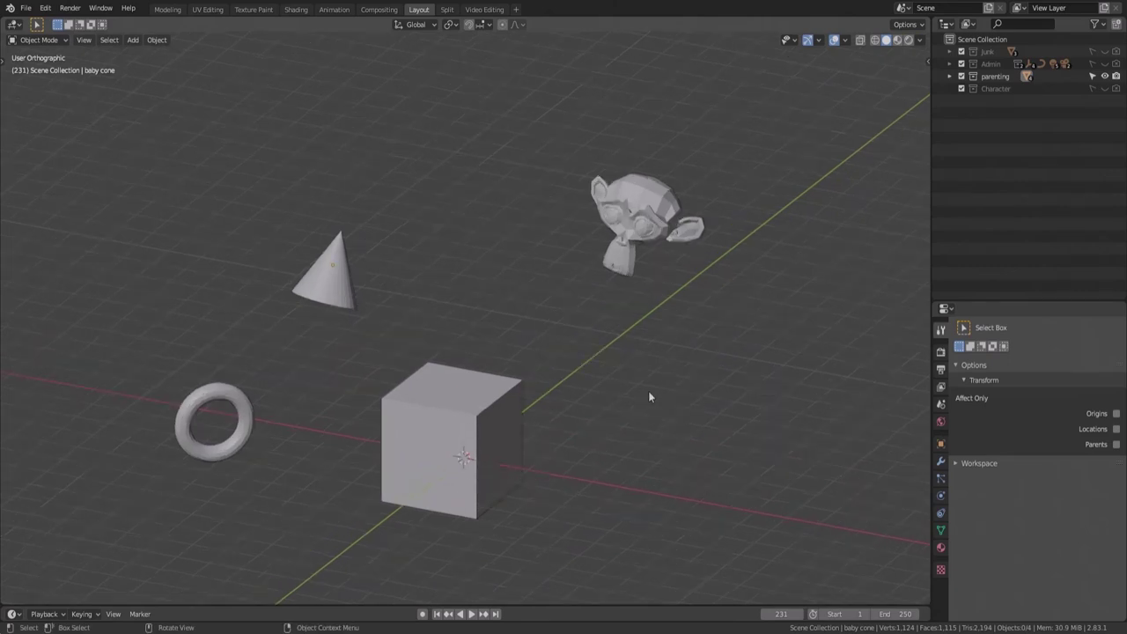
Select the cube, monkey head, cone and torus together, and clear the selection
{"action": "left_click", "coordinate": [458, 398]}
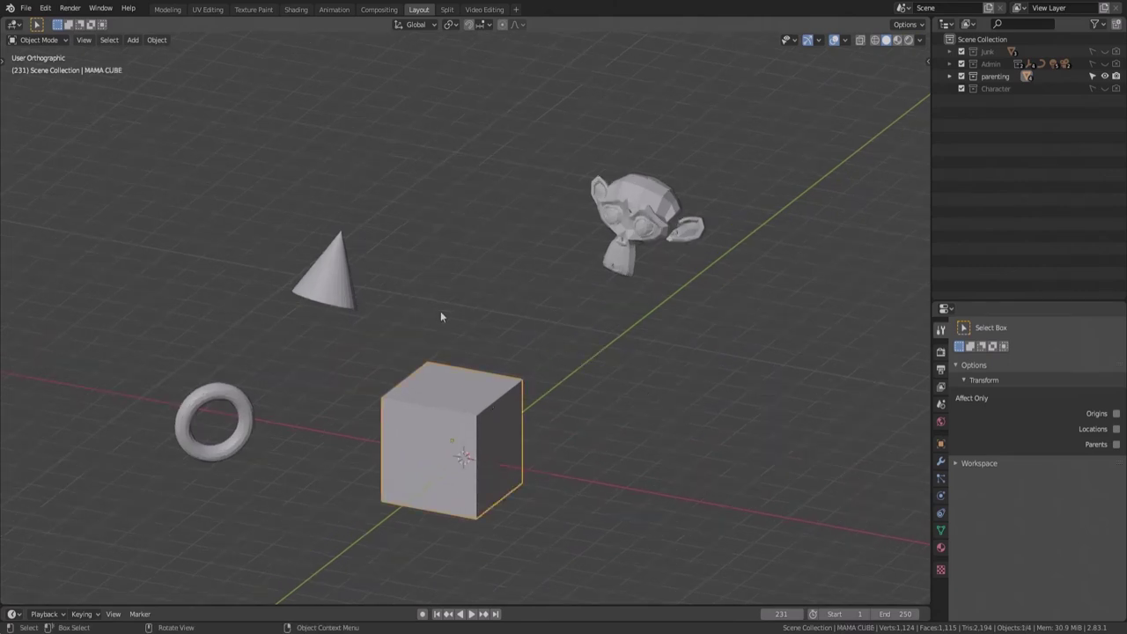
{"action": "left_click", "coordinate": [626, 220], "text": "shift"}
{"action": "left_click", "coordinate": [315, 270], "text": "shift"}
{"action": "left_click", "coordinate": [211, 390], "text": "shift"}
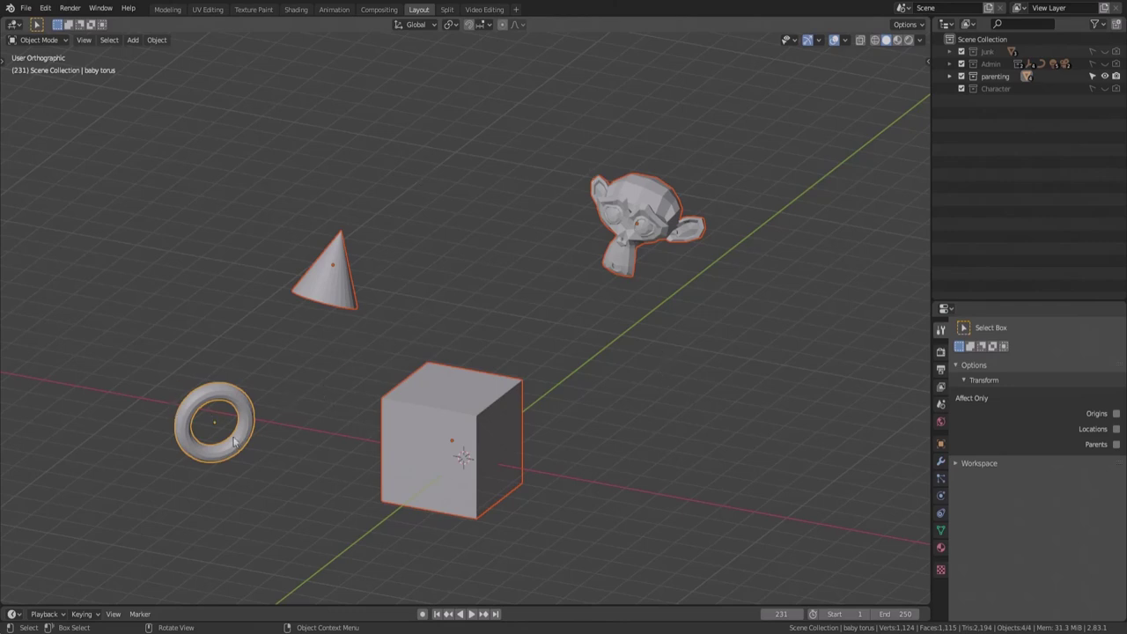
{"action": "key", "text": "alt+a"}
Examine the four objects in the front, right and top views and from free angles, toggling the view projection
{"action": "middle_click_drag", "start_coordinate": [318, 415], "coordinate": [372, 414]}
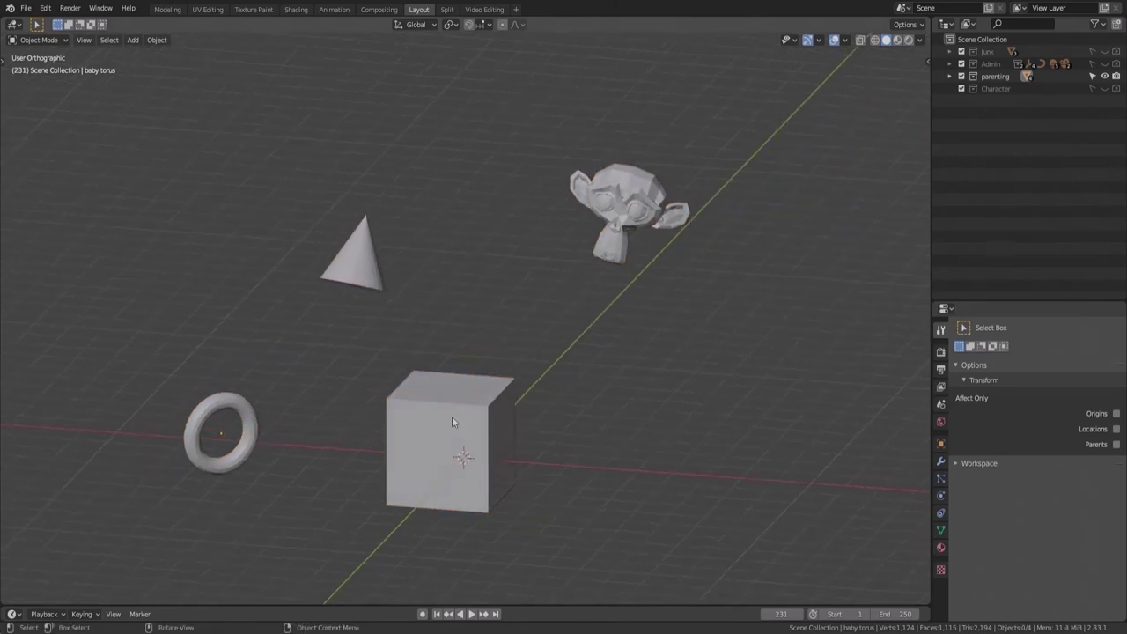
{"action": "key", "text": "KP_1"}
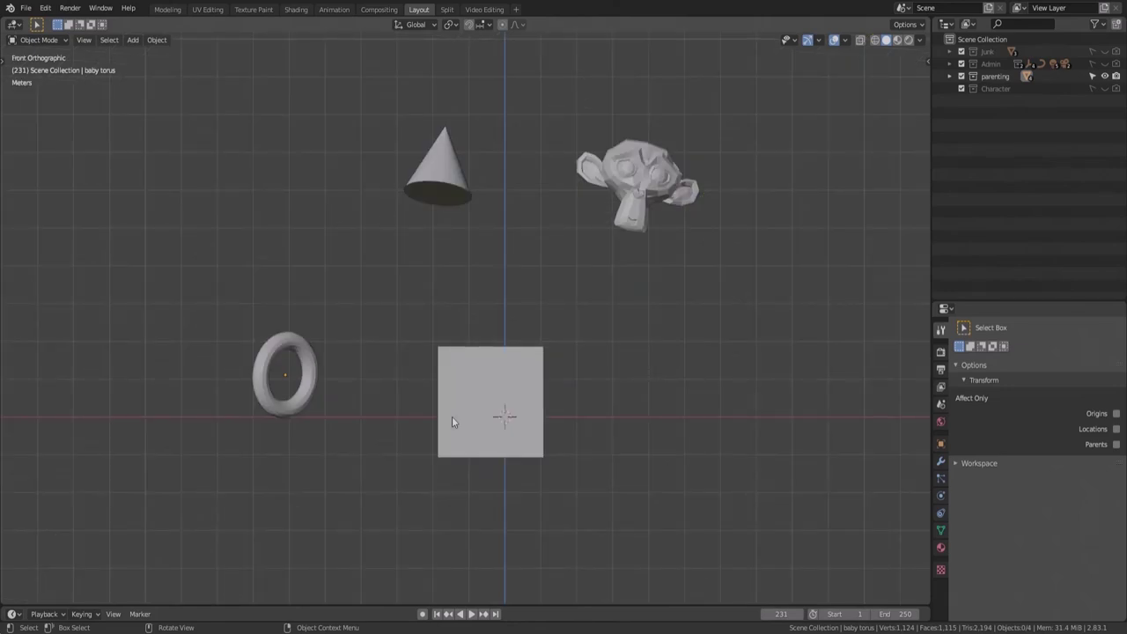
{"action": "key", "text": "KP_3"}
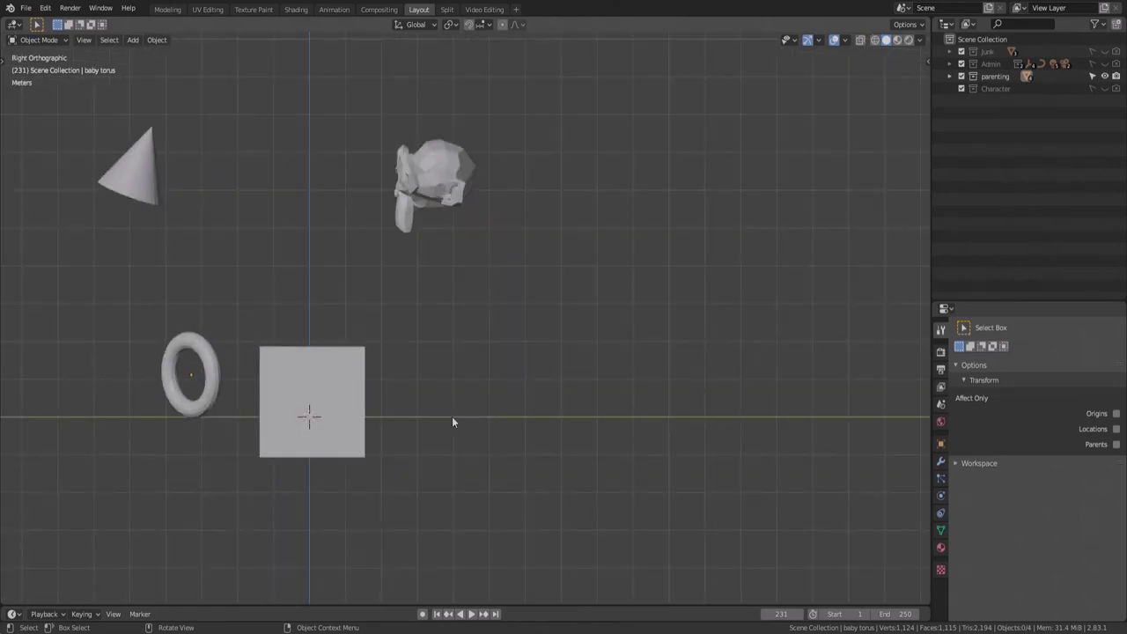
{"action": "key", "text": "KP_7"}
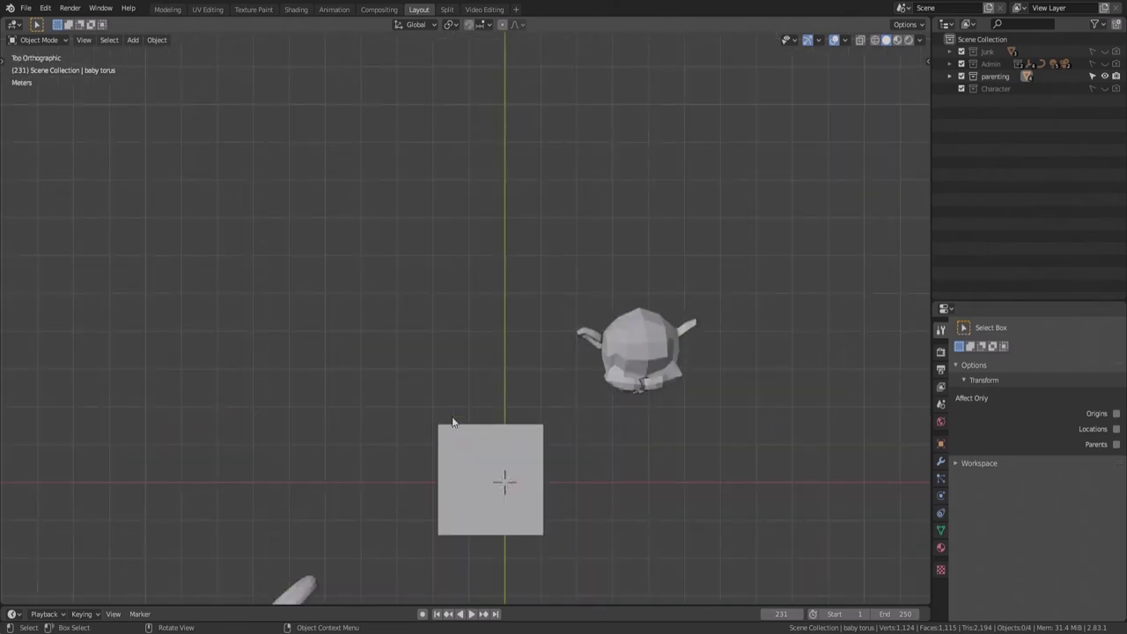
{"action": "key", "text": "KP_1"}
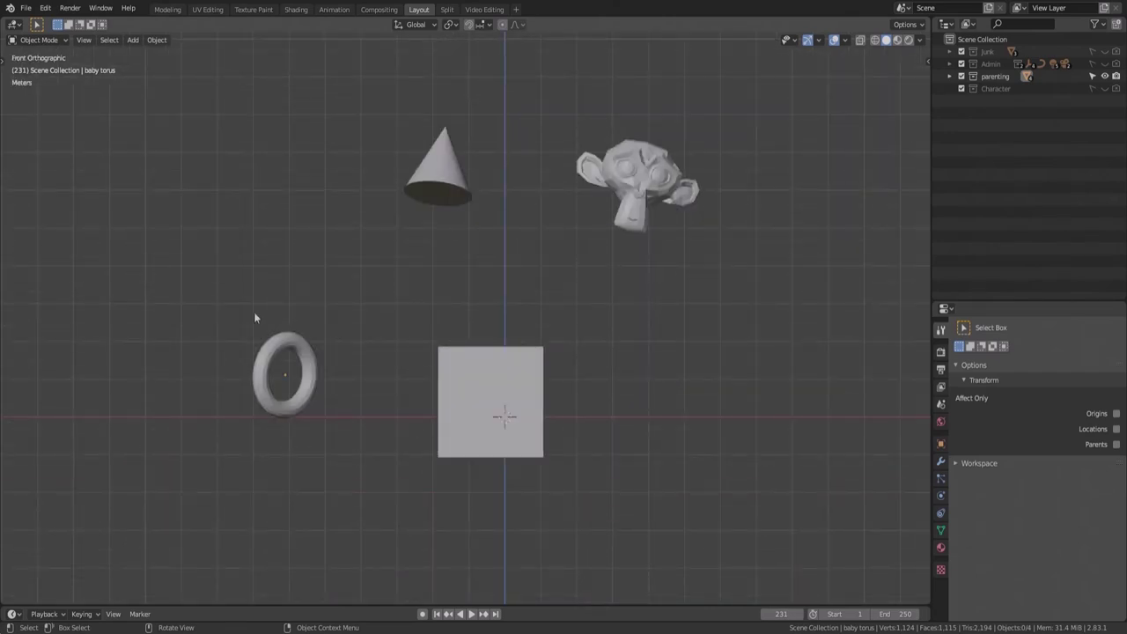
{"action": "middle_click_drag", "start_coordinate": [301, 229], "coordinate": [784, 189]}
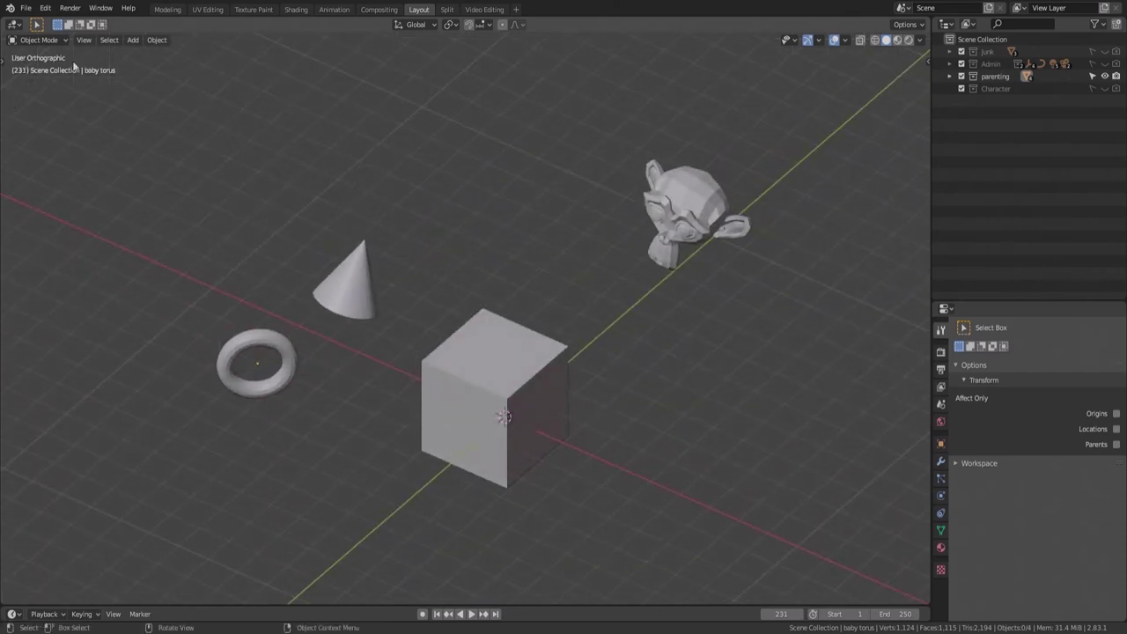
{"action": "key", "text": "KP_5"}
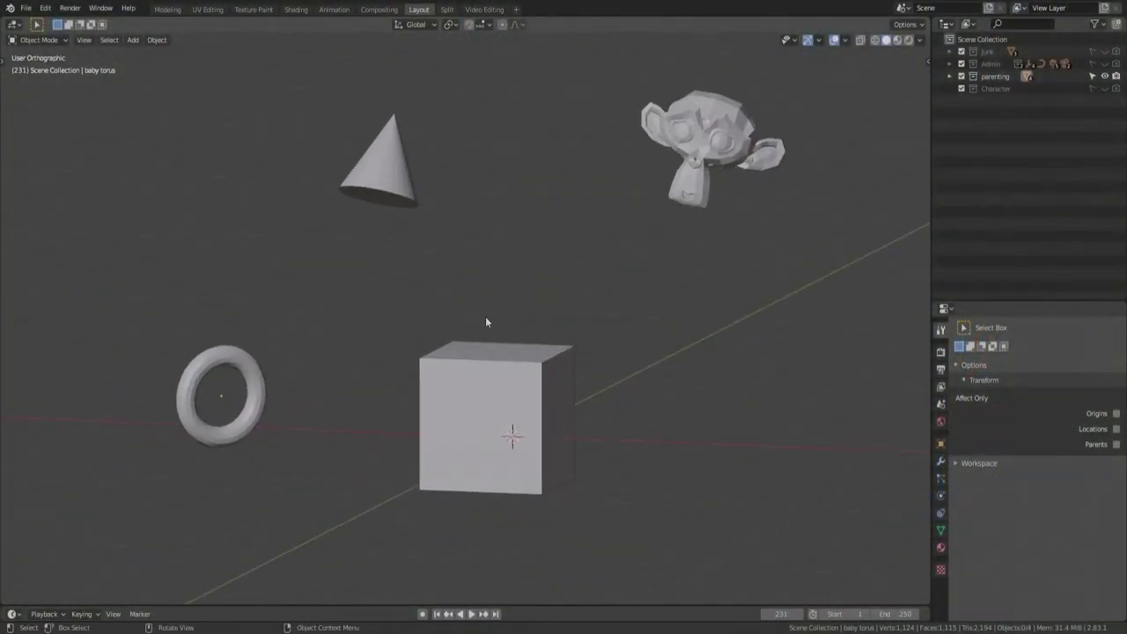
{"action": "middle_click_drag", "start_coordinate": [486, 321], "coordinate": [422, 403]}
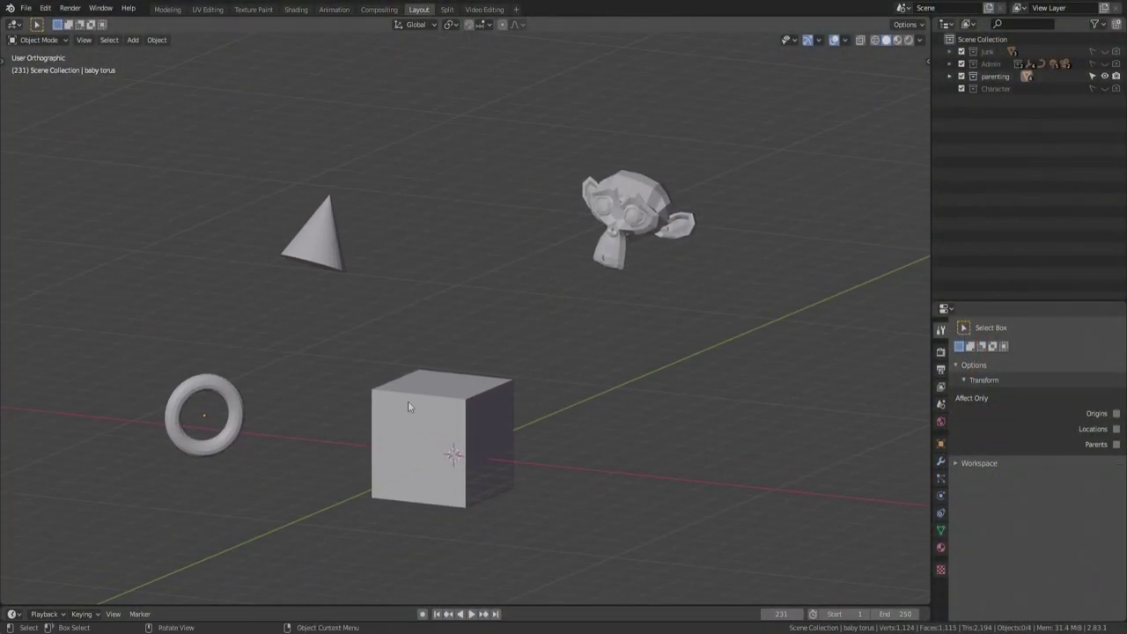
Move the cube up into the space between the cone and the monkey head
{"action": "left_click", "coordinate": [451, 415]}
{"action": "key", "text": "g"}
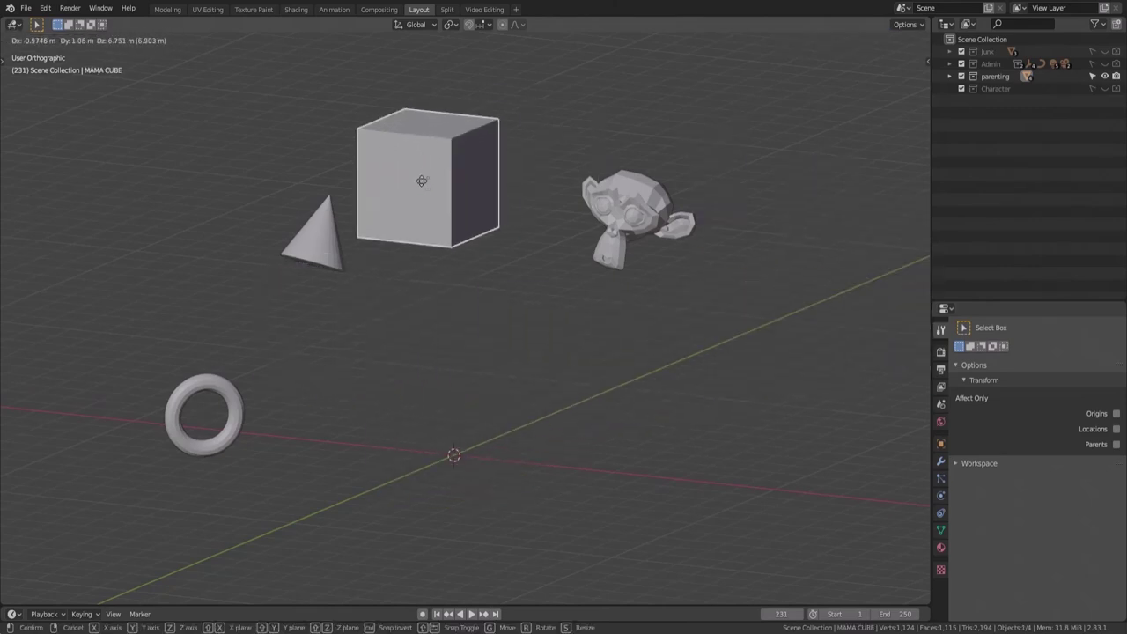
{"action": "left_click", "coordinate": [491, 212]}
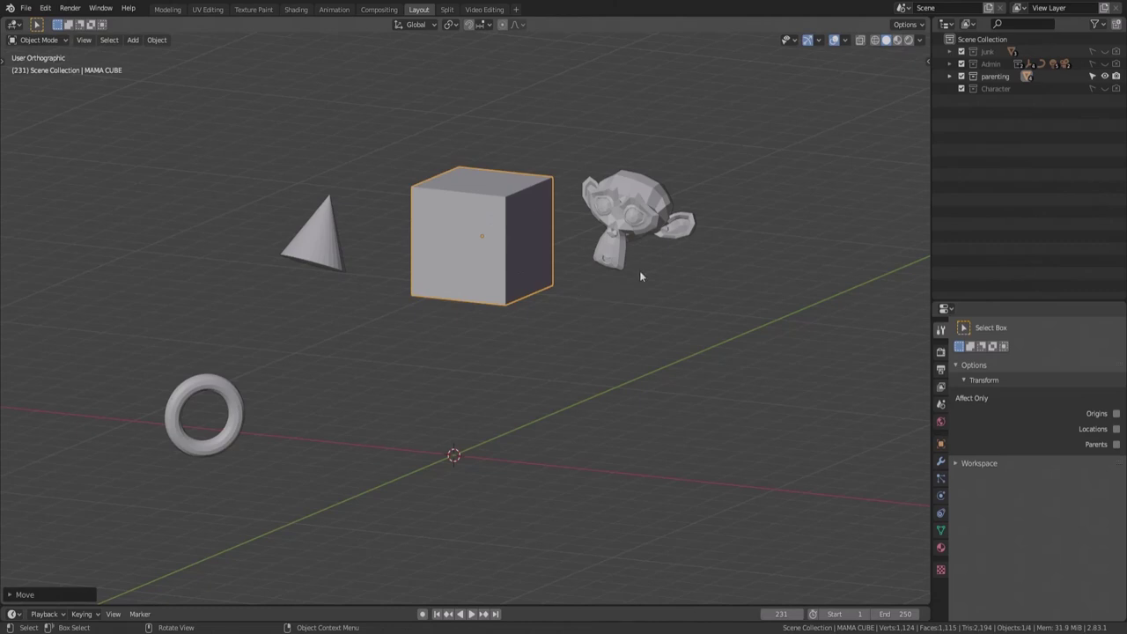
Move the monkey head about 3.9 m, down and away from the cube
{"action": "left_click", "coordinate": [634, 204]}
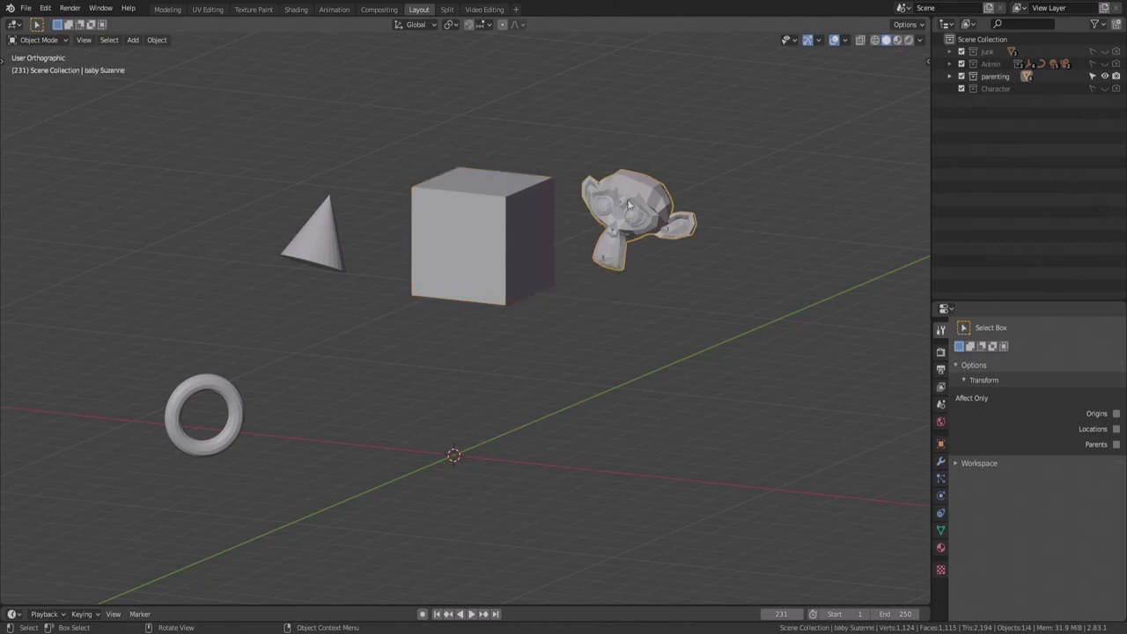
{"action": "key", "text": "g"}
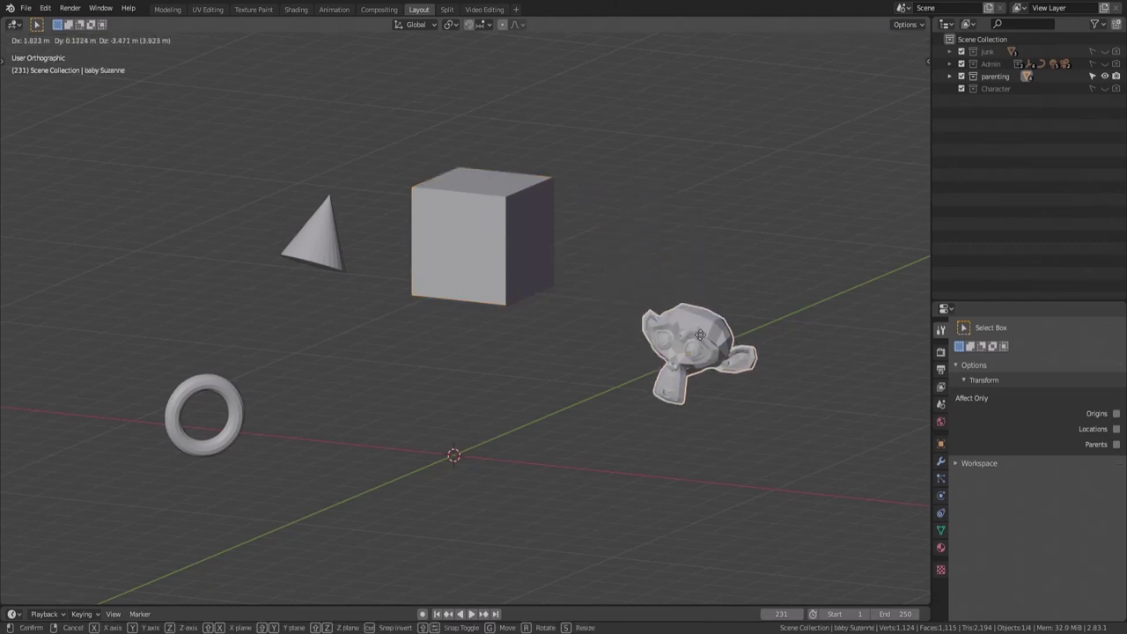
{"action": "left_click", "coordinate": [700, 329]}
Rotate the monkey head freely twice, each time from a different viewing angle
{"action": "key", "text": "r"}
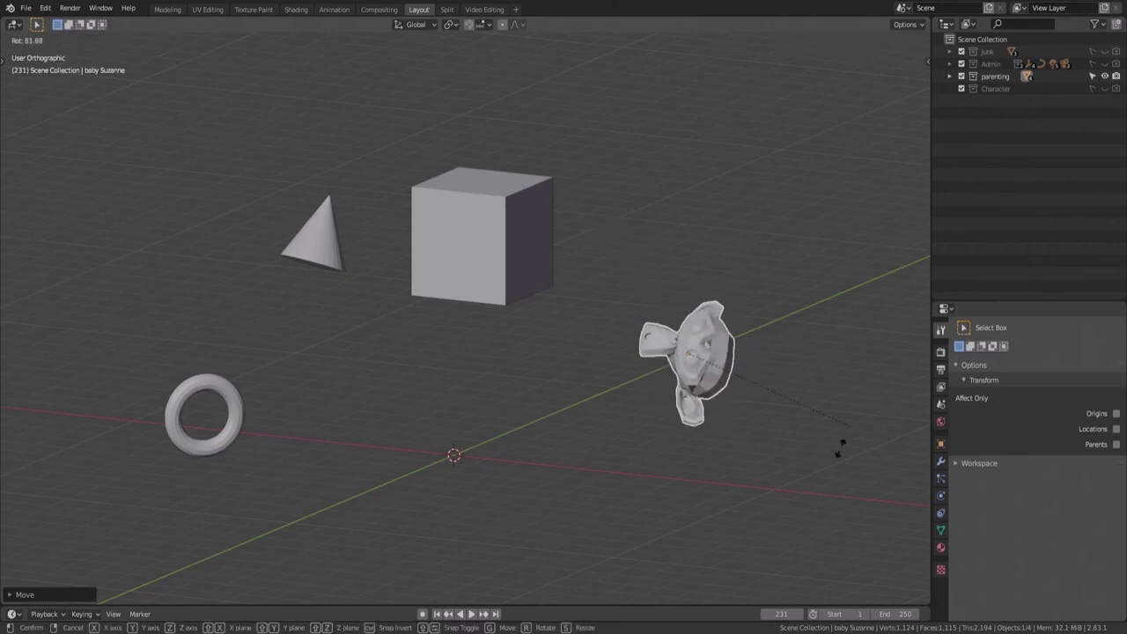
{"action": "left_click", "coordinate": [744, 291]}
{"action": "middle_click_drag", "start_coordinate": [743, 290], "coordinate": [617, 220]}
{"action": "key", "text": "r"}
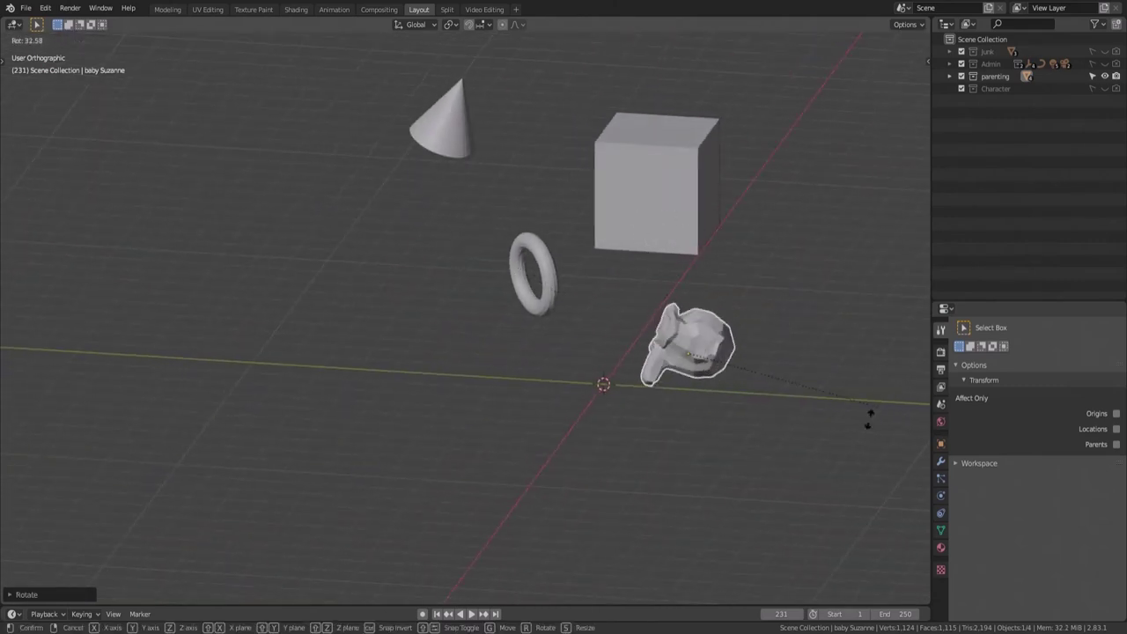
{"action": "left_click", "coordinate": [705, 286]}
Scale the torus up uniformly to about 3.6 times its size
{"action": "middle_click_drag", "start_coordinate": [705, 287], "coordinate": [586, 307]}
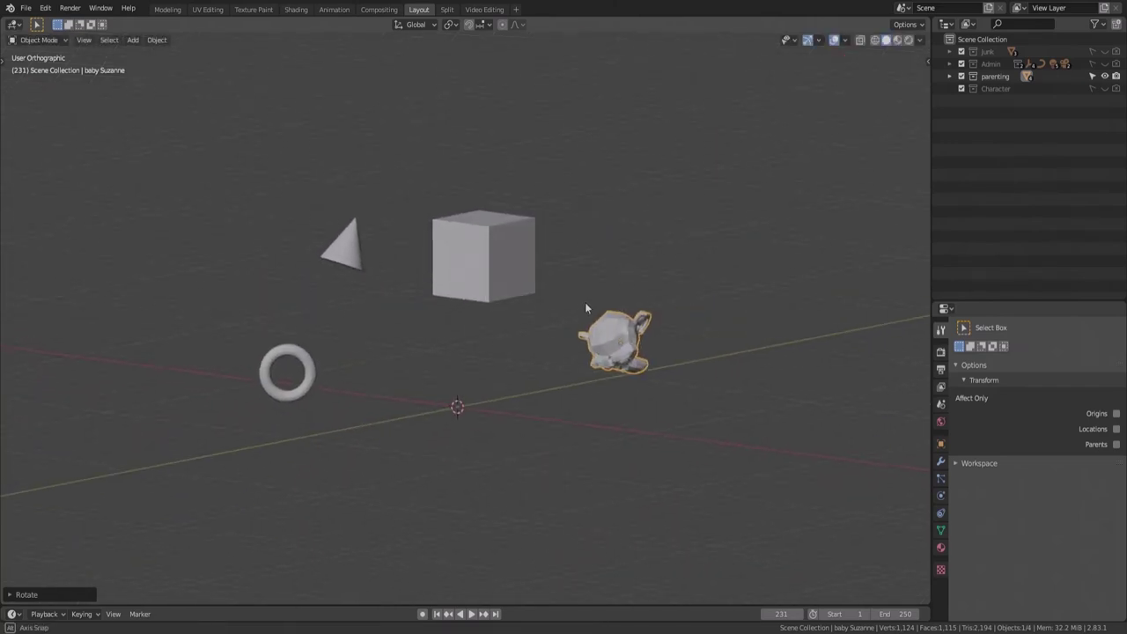
{"action": "left_click", "coordinate": [311, 365]}
{"action": "scroll", "coordinate": [284, 381], "scroll_direction": "up", "scroll_amount": 2}
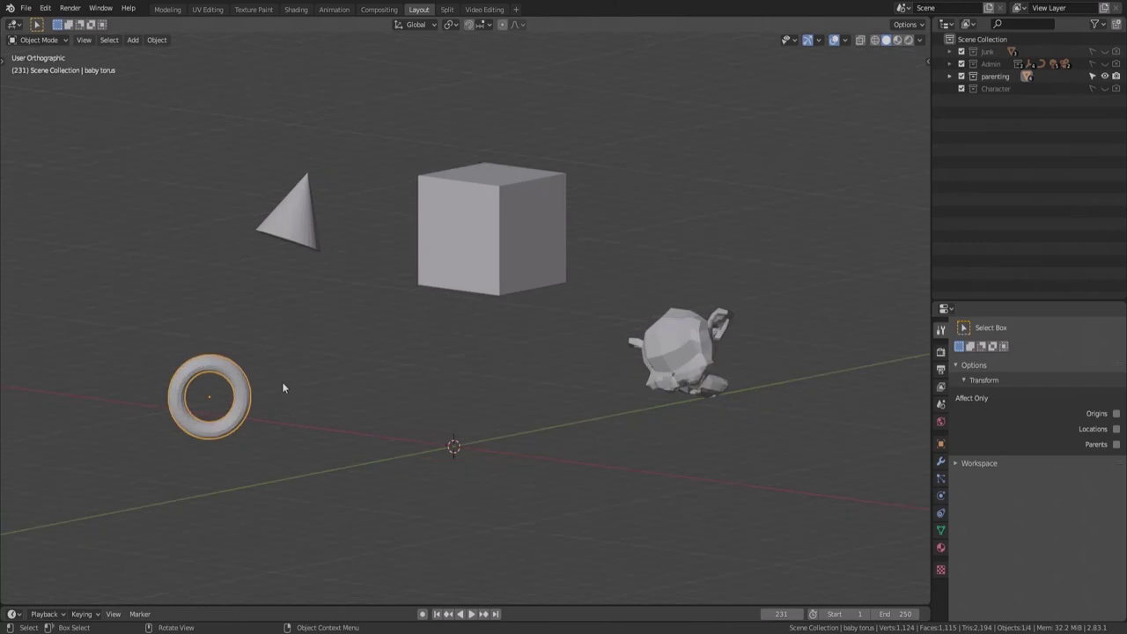
{"action": "key", "text": "s"}
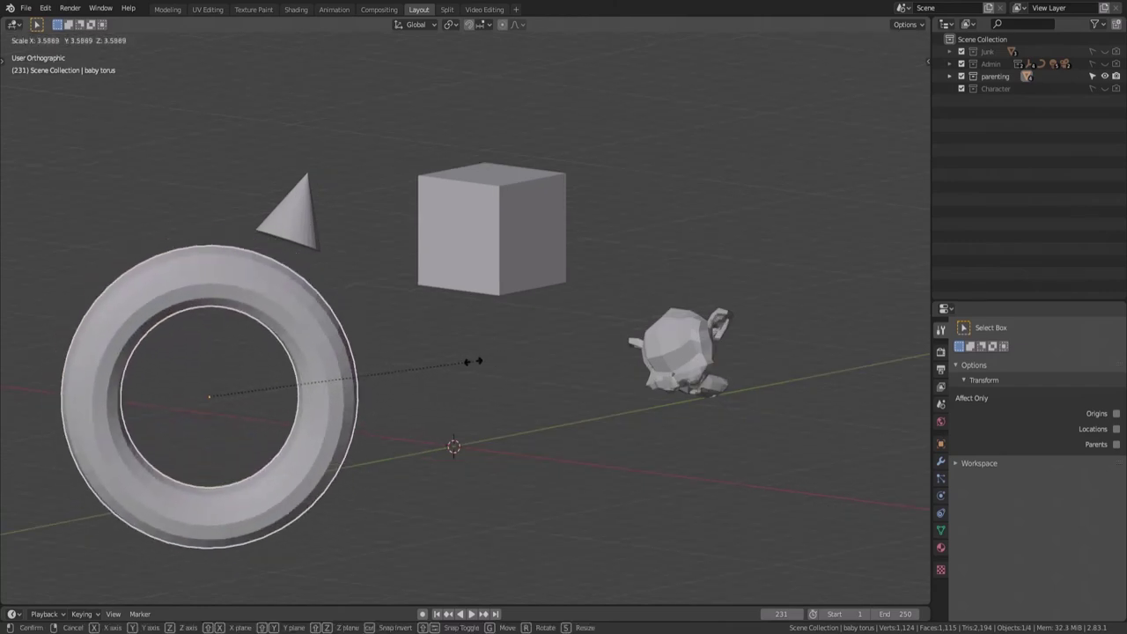
{"action": "left_click", "coordinate": [472, 364]}
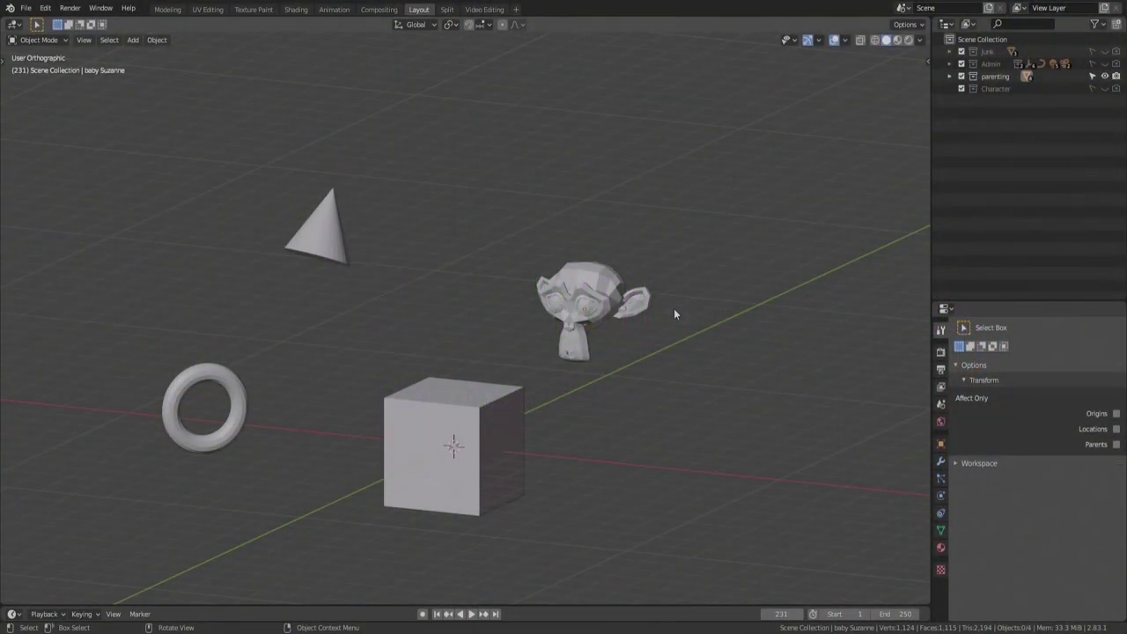
Move the cube slightly off the world origin
{"action": "middle_click_drag", "start_coordinate": [494, 402], "coordinate": [505, 389]}
{"action": "left_click", "coordinate": [498, 407]}
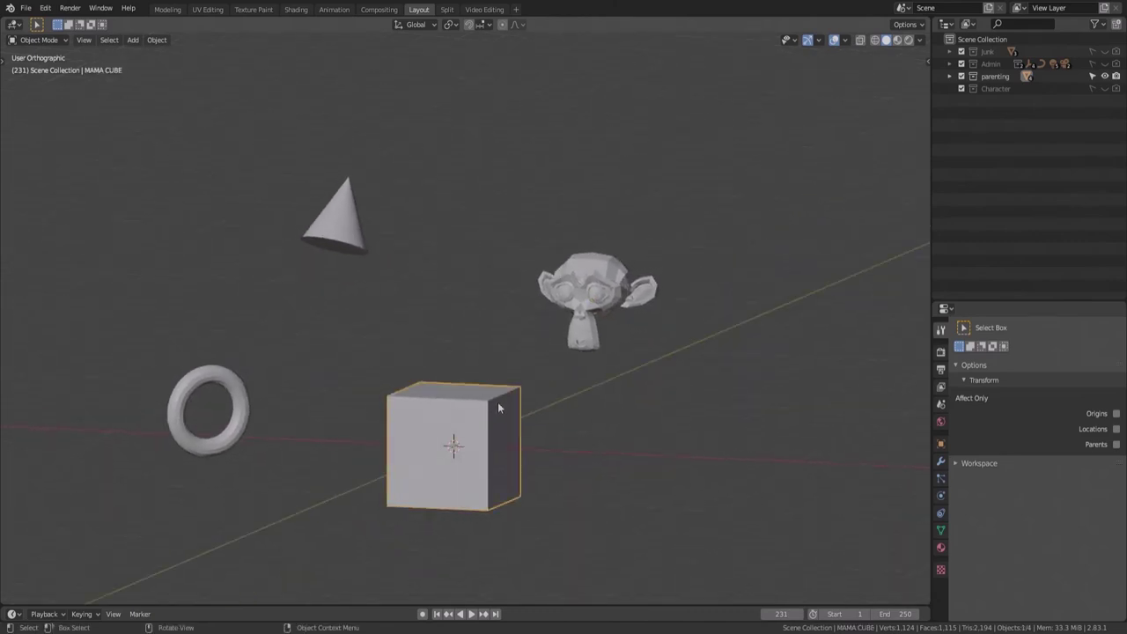
{"action": "key", "text": "g"}
{"action": "left_click", "coordinate": [512, 416]}
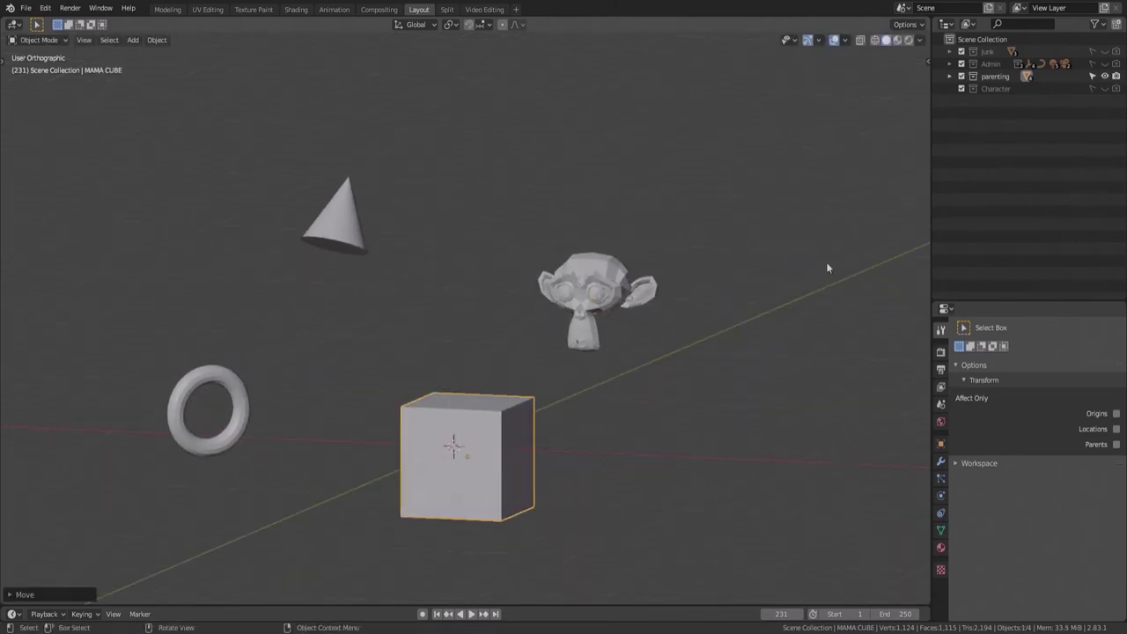
Parent the torus, cone and monkey head to MAMA CUBE using Object (Keep Transform)
{"action": "left_click", "coordinate": [950, 77]}
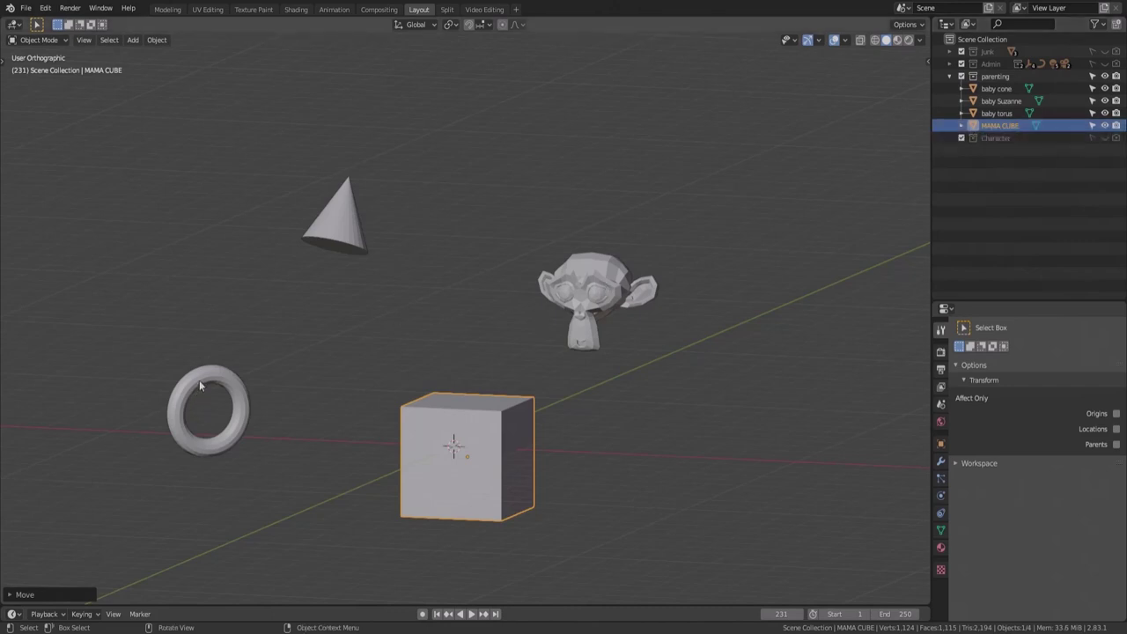
{"action": "left_click", "coordinate": [199, 384]}
{"action": "left_click", "coordinate": [335, 223], "text": "shift"}
{"action": "left_click", "coordinate": [546, 275], "text": "shift"}
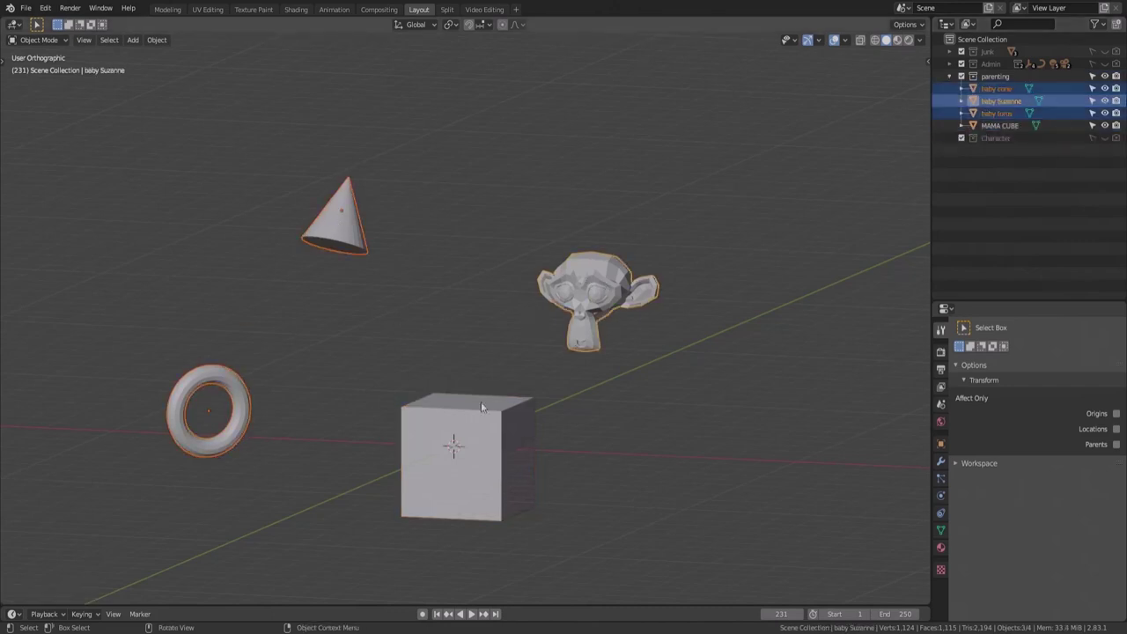
{"action": "left_click", "coordinate": [448, 425], "text": "shift"}
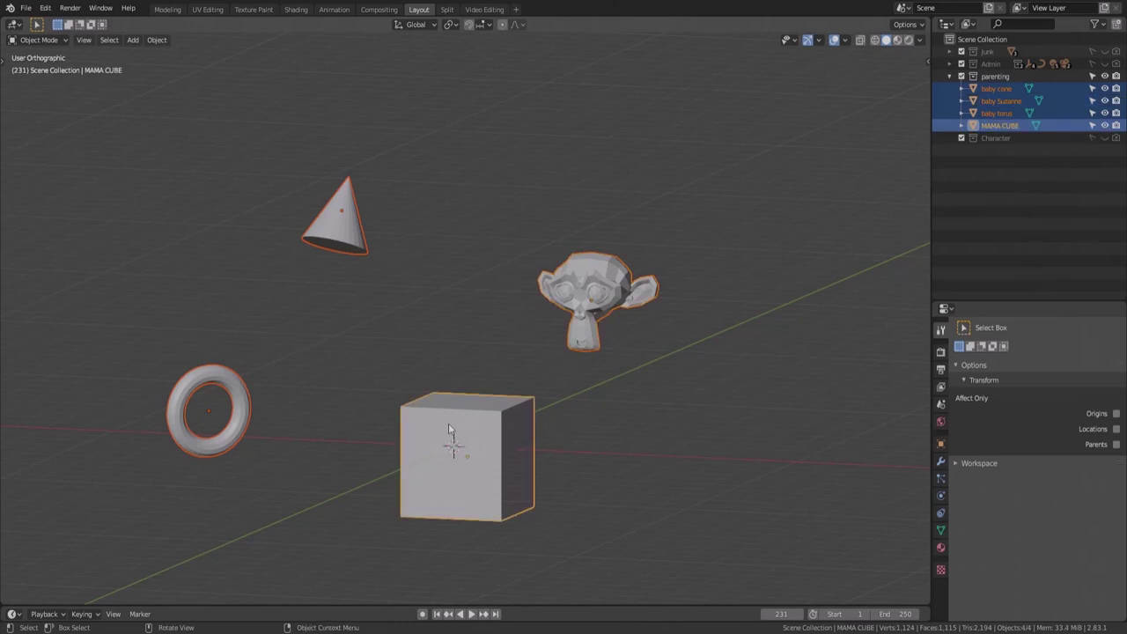
{"action": "key", "text": "ctrl+p"}
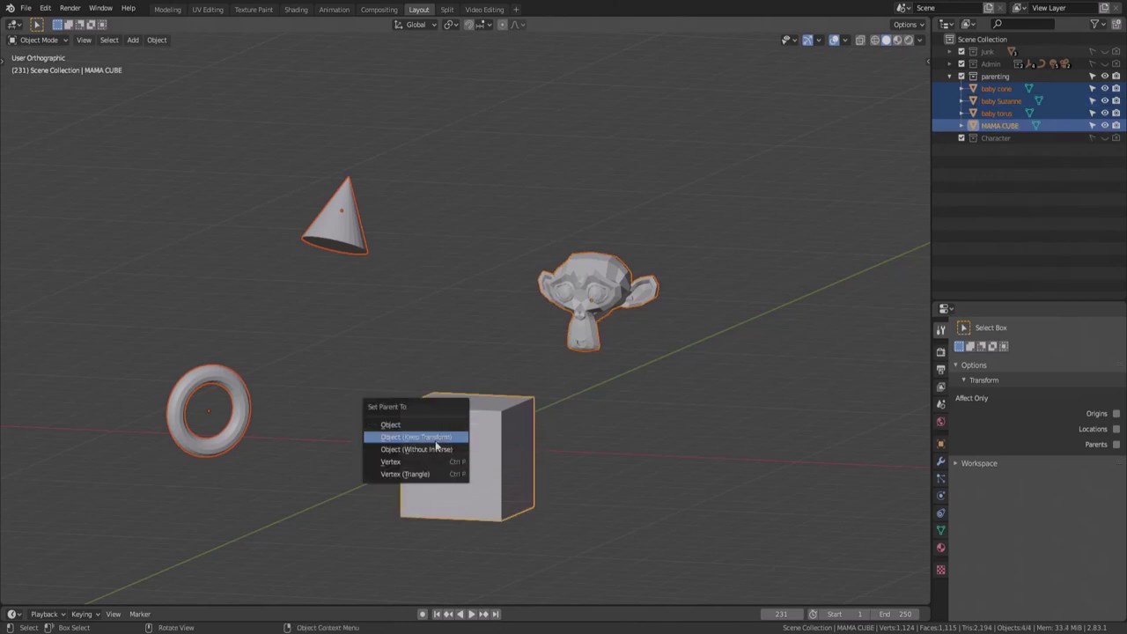
{"action": "left_click", "coordinate": [416, 440]}
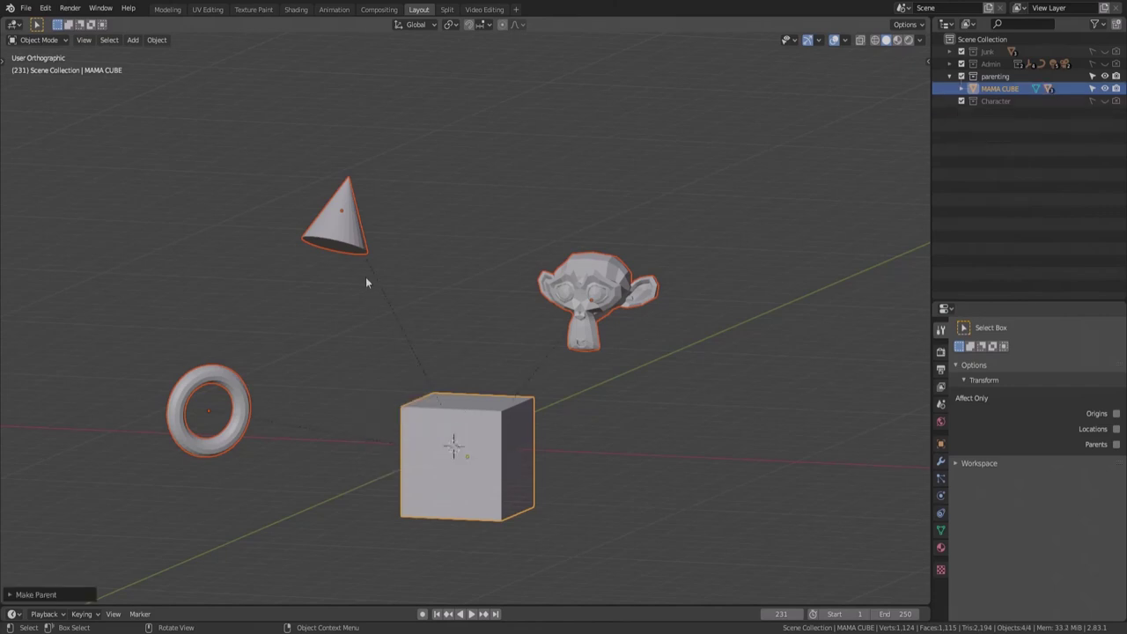
Move the parent cube slightly upward and scale it up a little together with its children
{"action": "left_click", "coordinate": [510, 475]}
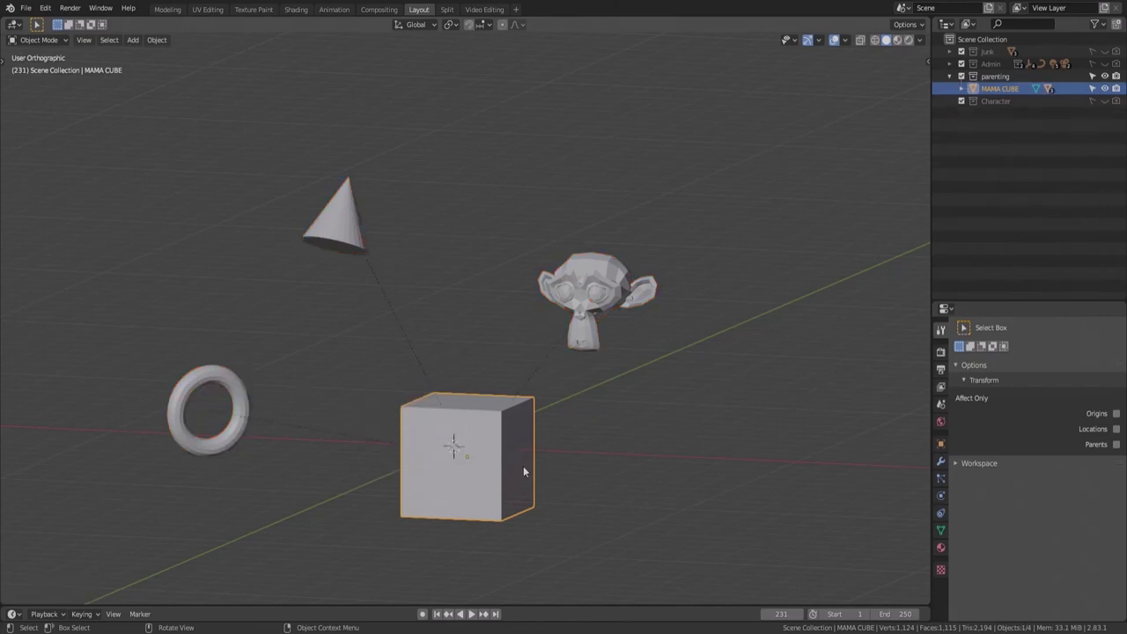
{"action": "key", "text": "g"}
{"action": "left_click", "coordinate": [473, 401]}
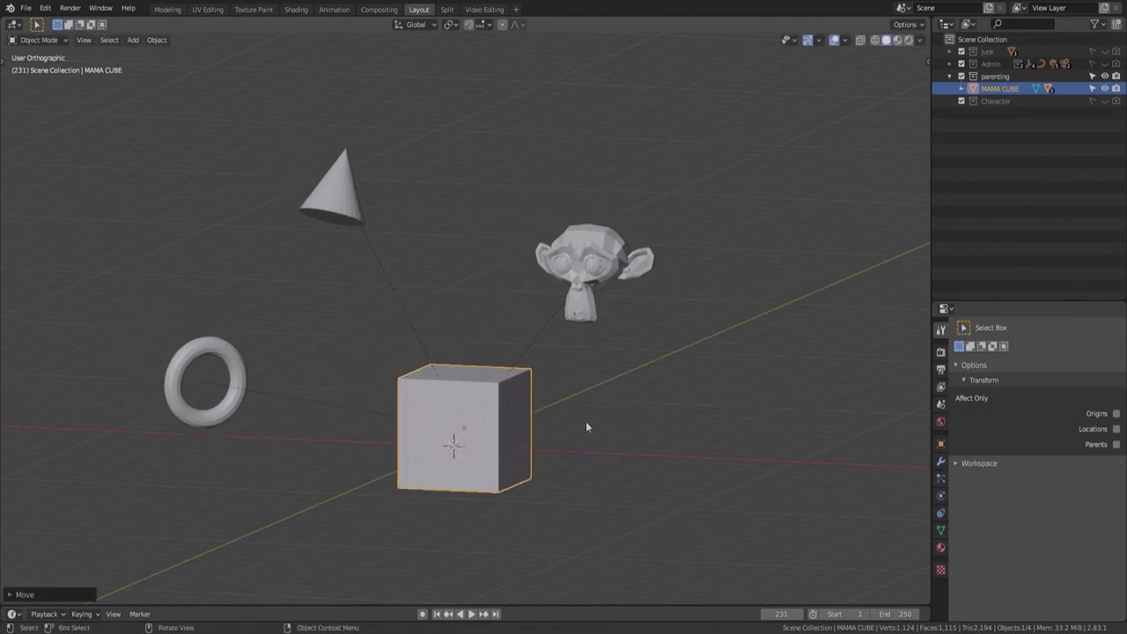
{"action": "scroll", "coordinate": [700, 390], "scroll_direction": "up", "scroll_amount": 3}
{"action": "scroll", "coordinate": [628, 408], "scroll_direction": "down", "scroll_amount": 2}
{"action": "middle_click_drag", "start_coordinate": [639, 408], "coordinate": [617, 388]}
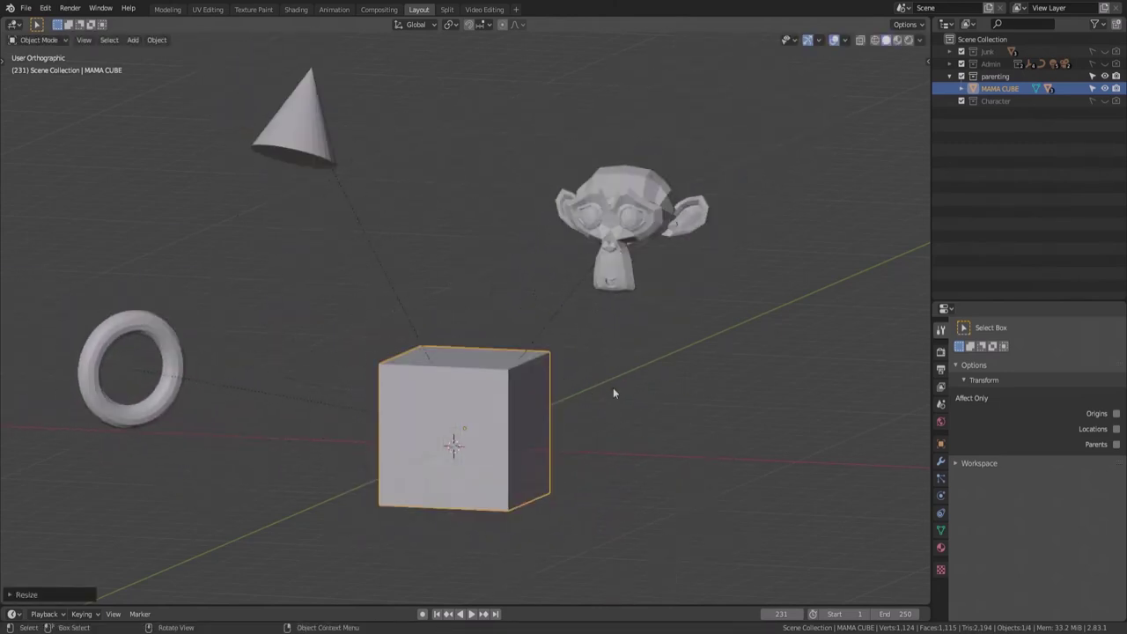
Rotate the parent cube freely and scale it down to about 0.29 of its size
{"action": "key", "text": "r"}
{"action": "key", "text": "r"}
{"action": "left_click", "coordinate": [553, 317]}
{"action": "key", "text": "s"}
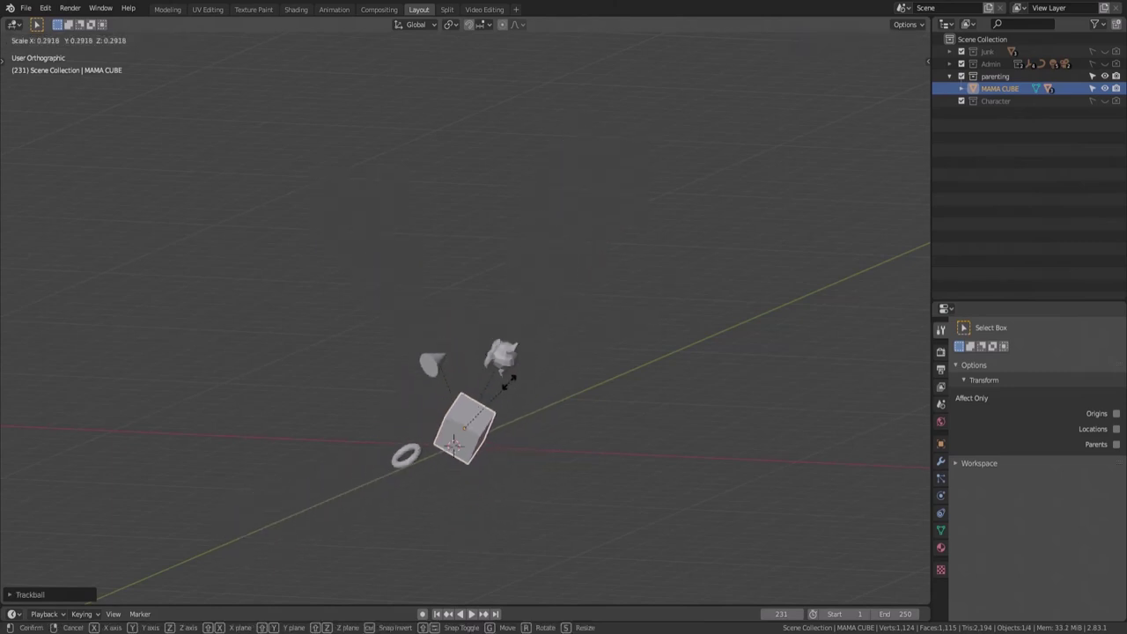
{"action": "right_click", "coordinate": [518, 382]}
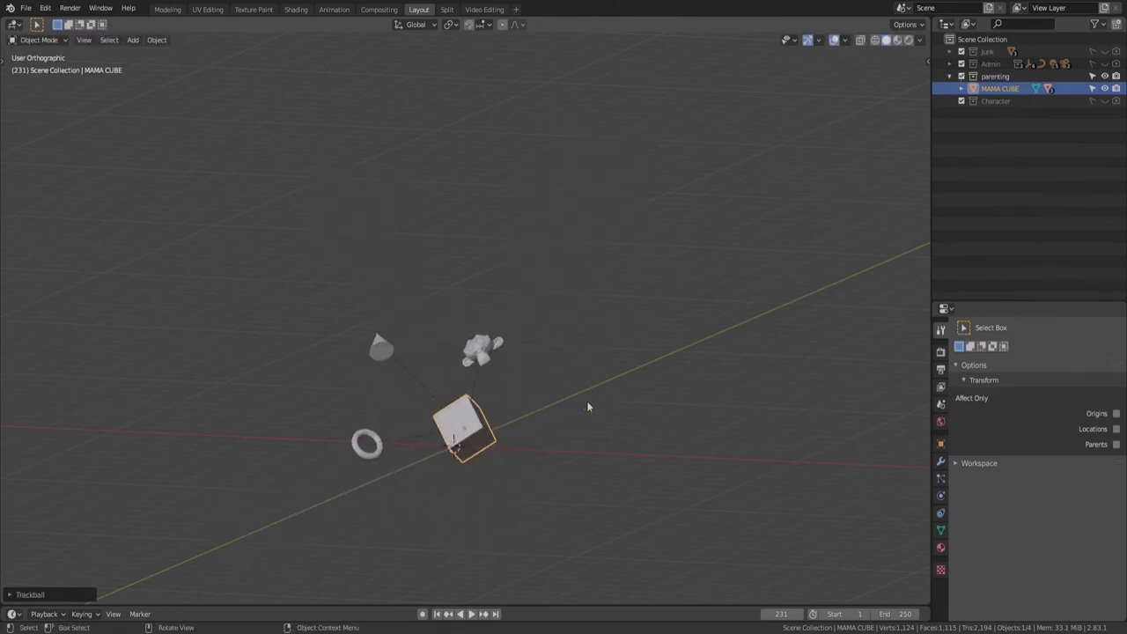
Try the plain Clear Parent option on the monkey head and undo it
{"action": "left_click", "coordinate": [497, 358]}
{"action": "scroll", "coordinate": [500, 361], "scroll_direction": "up", "scroll_amount": 2}
{"action": "scroll", "coordinate": [500, 361], "scroll_direction": "down", "scroll_amount": 4, "text": "shift"}
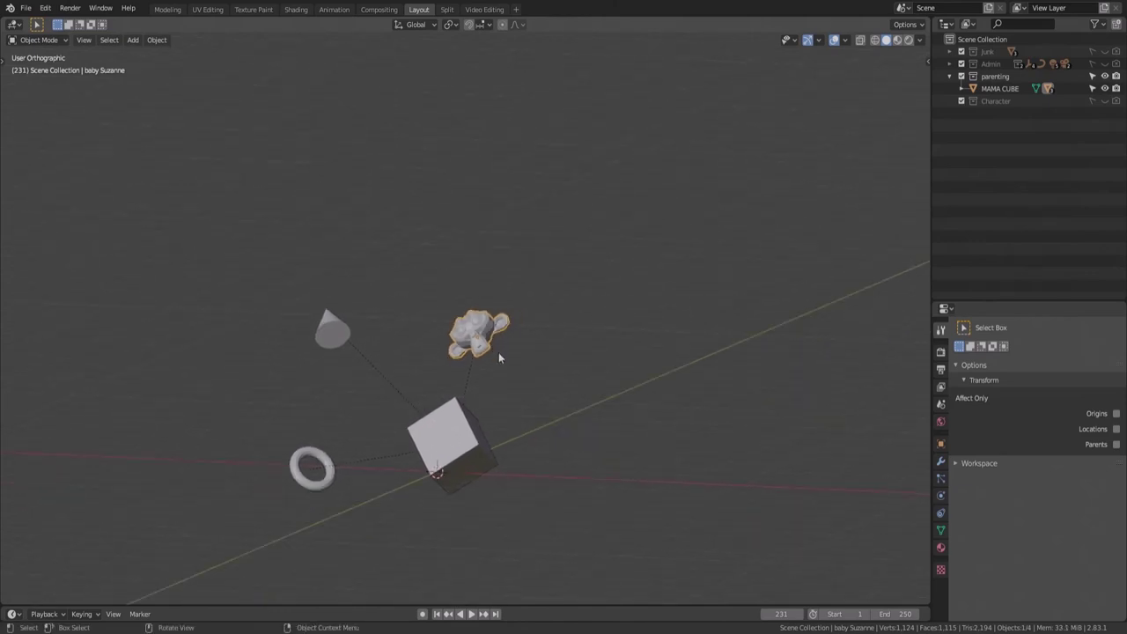
{"action": "key", "text": "alt+p"}
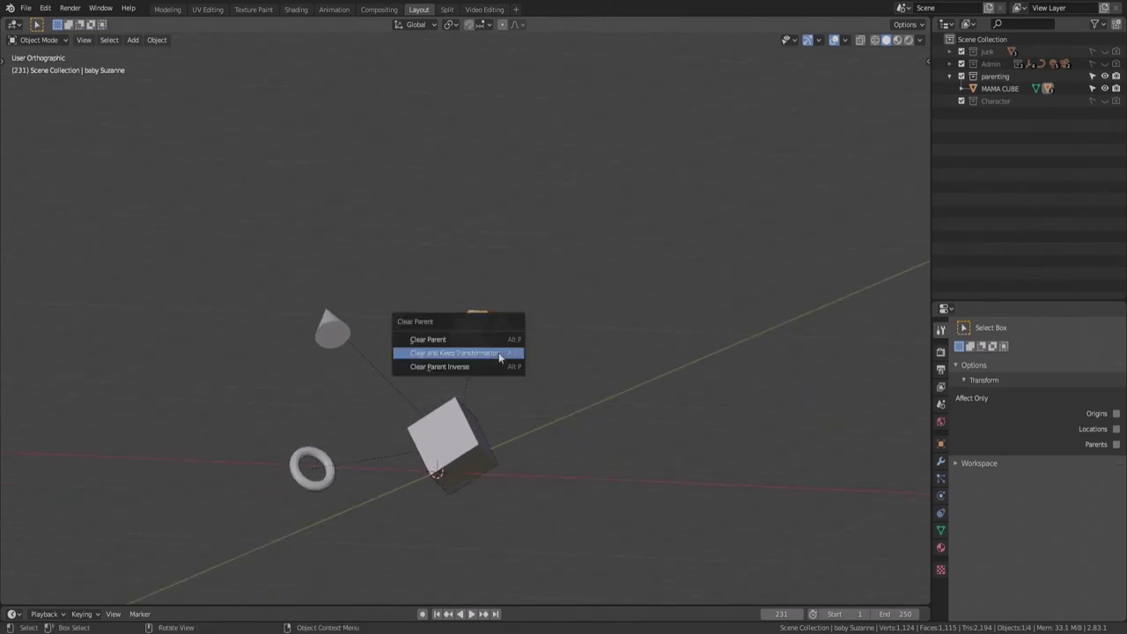
{"action": "left_click", "coordinate": [469, 341]}
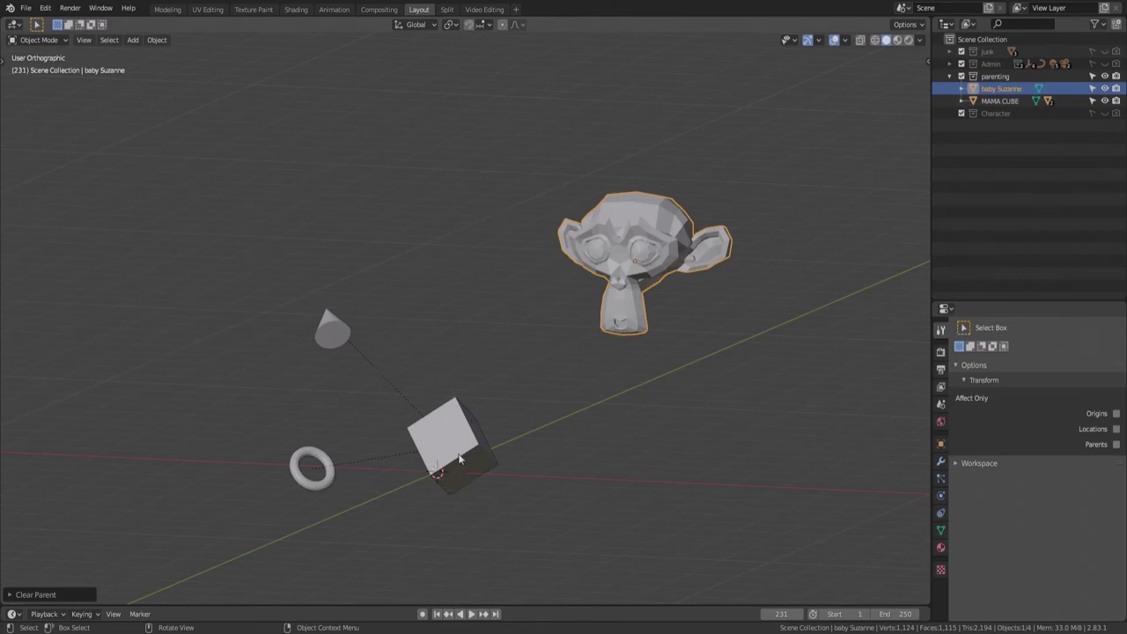
{"action": "key", "text": "ctrl+z"}
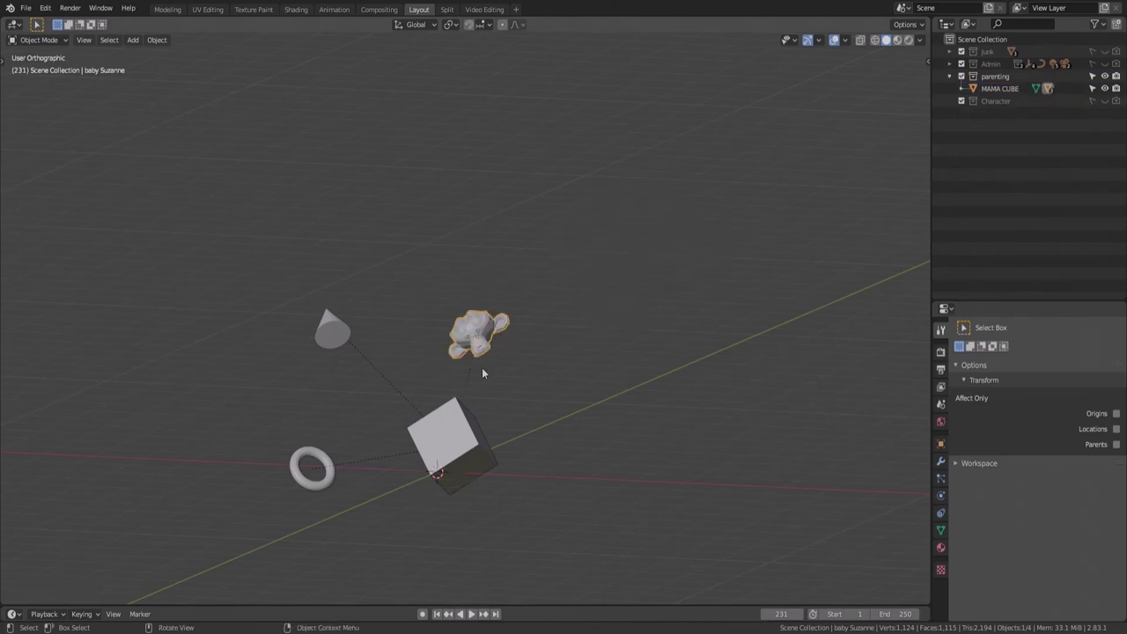
Clear the monkey head's parent while keeping its transformation
{"action": "key", "text": "alt+p"}
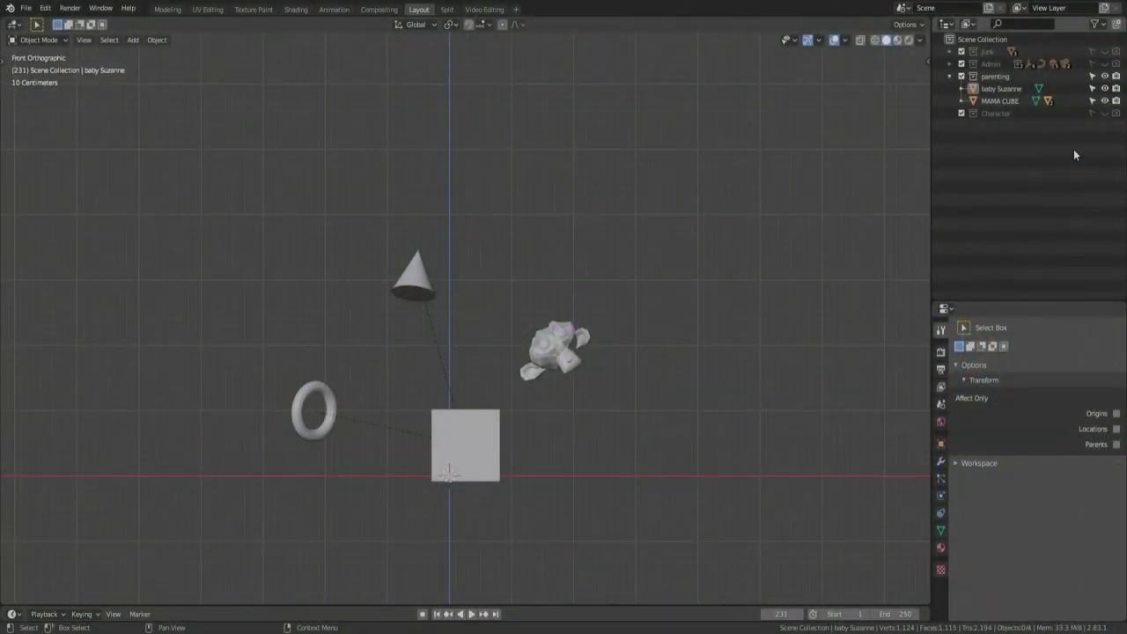
Check the outliner's display modes and exclude the parenting collection from the view layer
{"action": "left_click", "coordinate": [969, 23]}
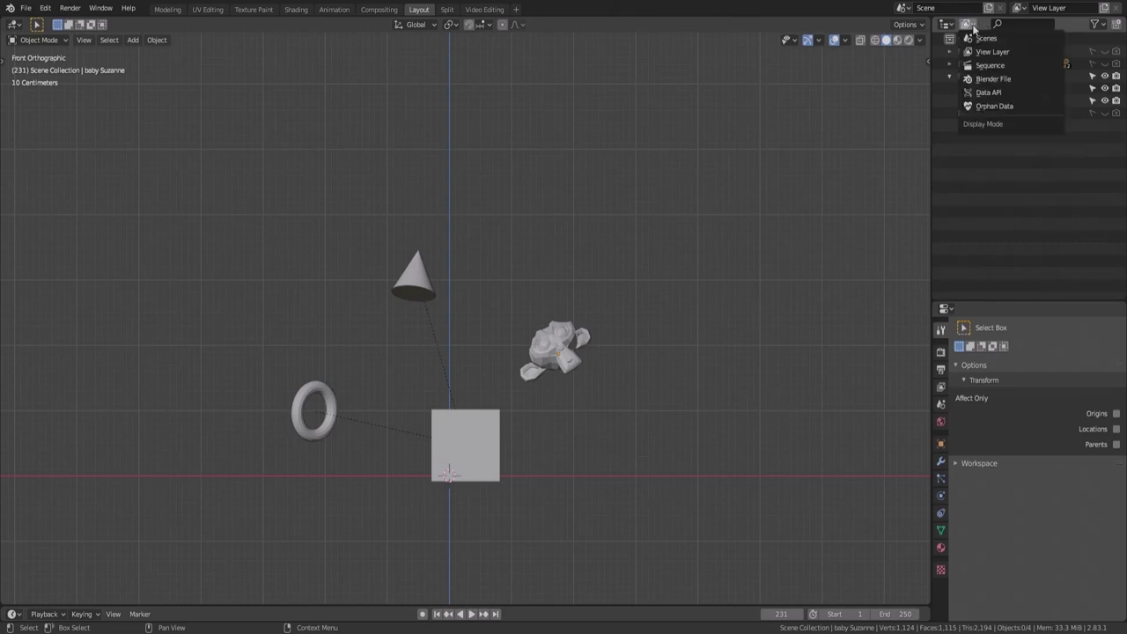
{"action": "left_click", "coordinate": [971, 26]}
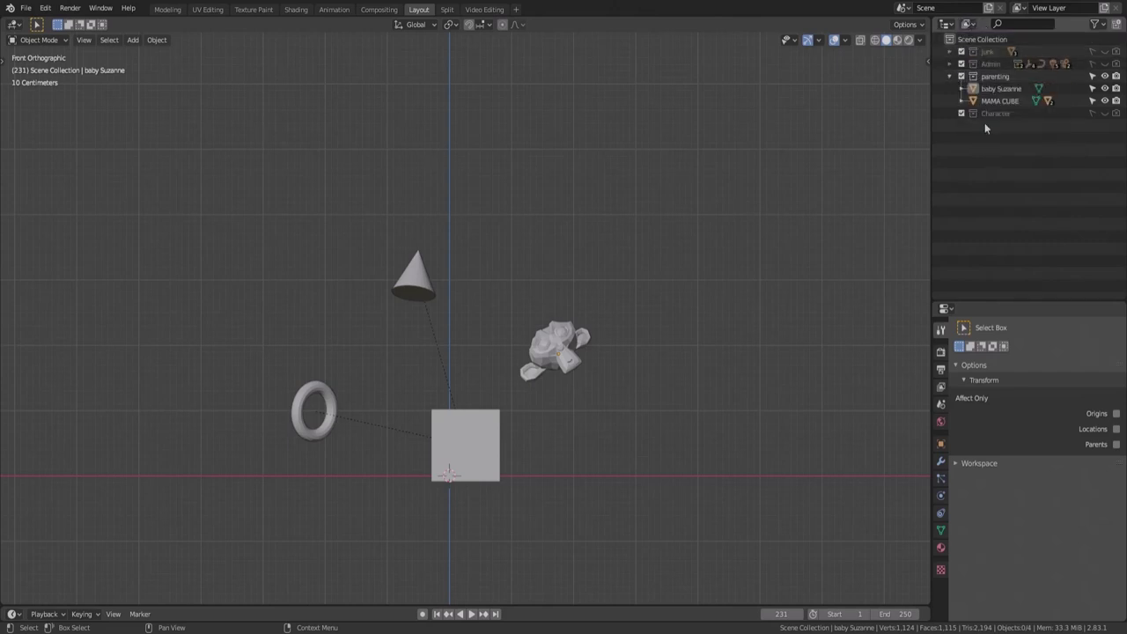
{"action": "left_click", "coordinate": [961, 77]}
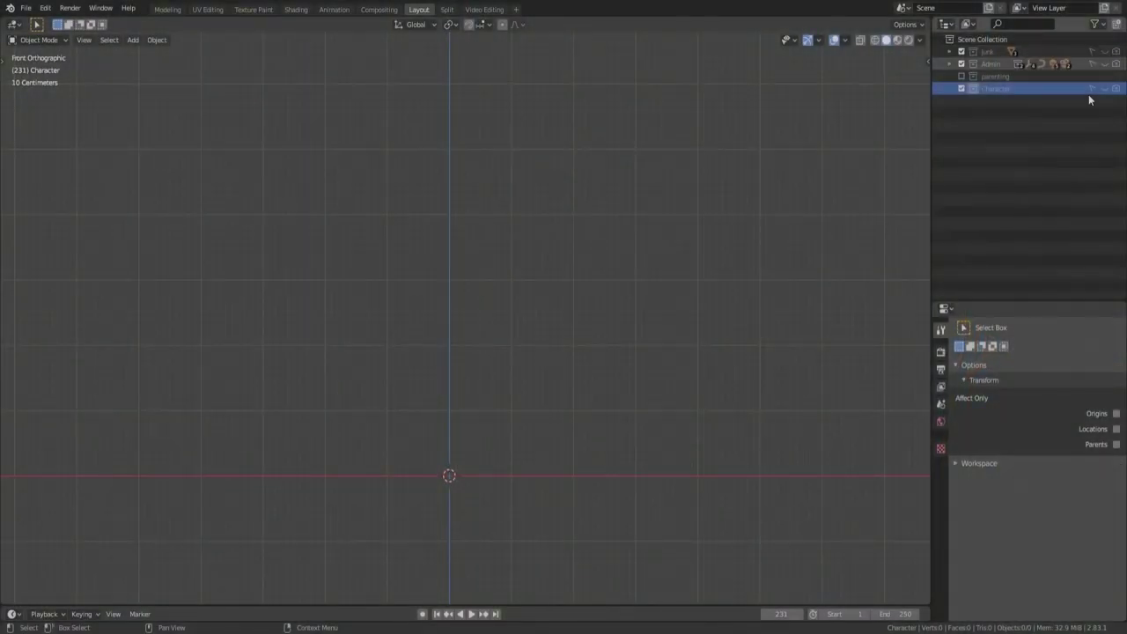
Toggle the first restriction column off and on again in the outliner's filter settings
{"action": "left_click", "coordinate": [1100, 24]}
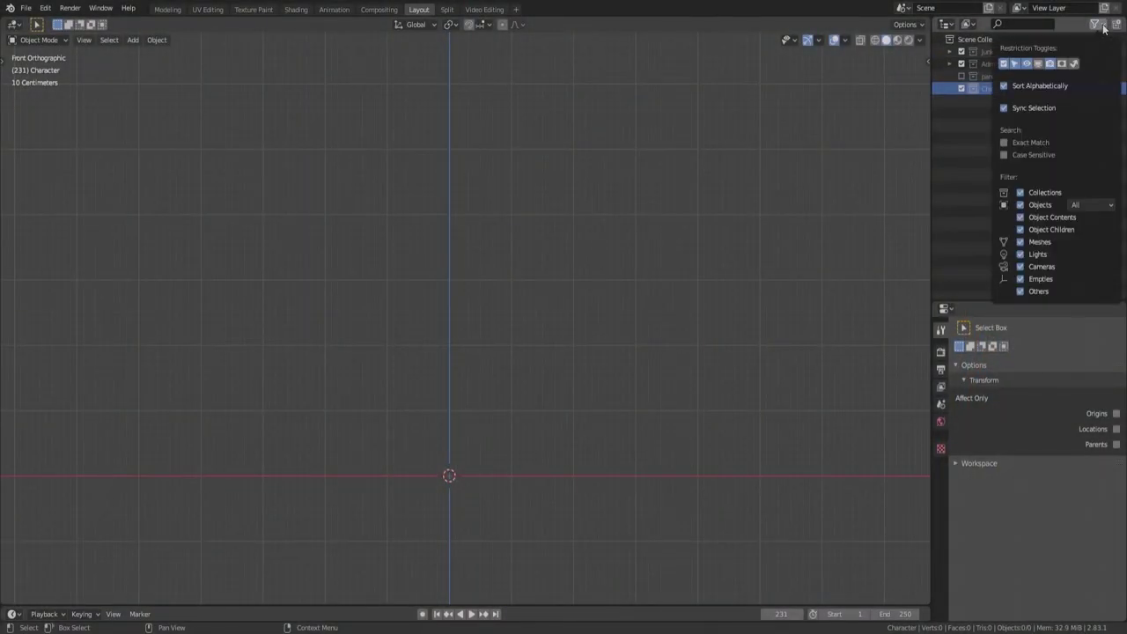
{"action": "left_click", "coordinate": [1005, 64]}
{"action": "left_click", "coordinate": [1006, 66]}
{"action": "left_click", "coordinate": [1101, 26]}
Toggle the viewport visibility of MAMA CUBE off and on repeatedly
{"action": "left_click", "coordinate": [1105, 100]}
{"action": "left_click", "coordinate": [1106, 101]}
{"action": "left_click", "coordinate": [1106, 102]}
{"action": "left_click", "coordinate": [1106, 102]}
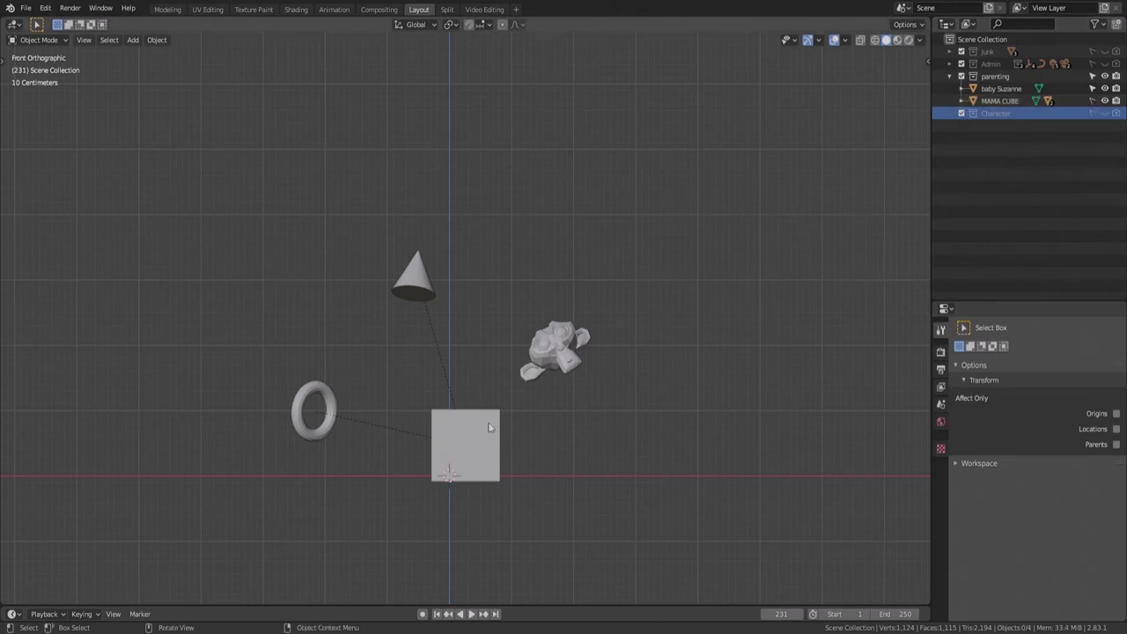
Check that the monkey head, cone and torus can each be selected in the viewport
{"action": "left_click", "coordinate": [558, 343]}
{"action": "left_click", "coordinate": [412, 273]}
{"action": "left_click", "coordinate": [320, 393]}
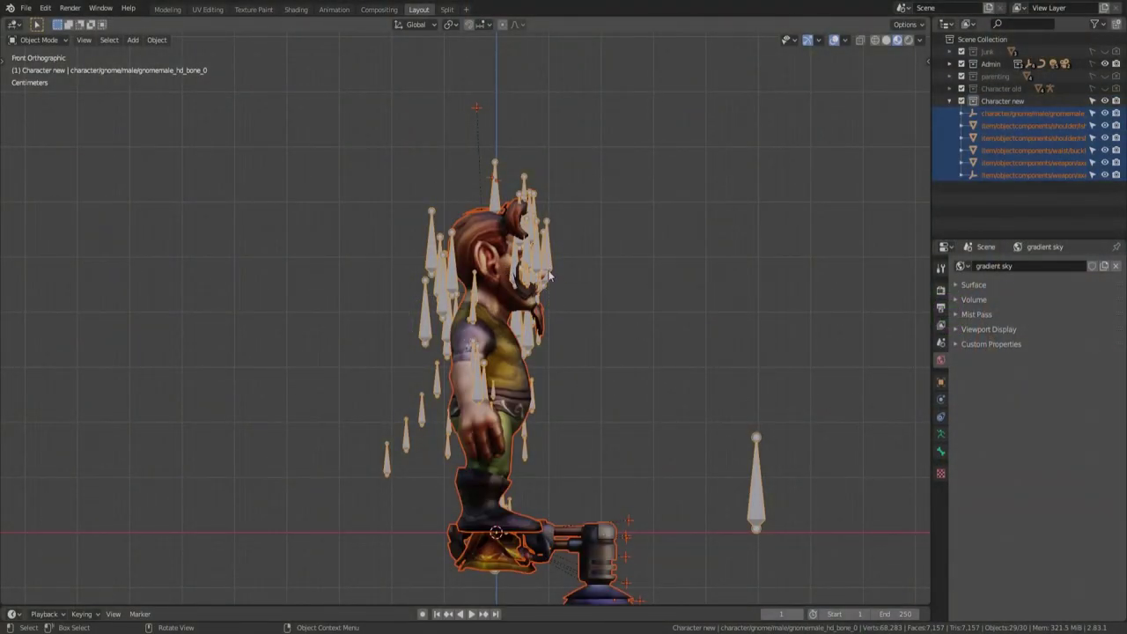
Deselect everything except the gnome's armature and rotate it -90 degrees around the global Z axis
{"action": "key", "text": "alt+a"}
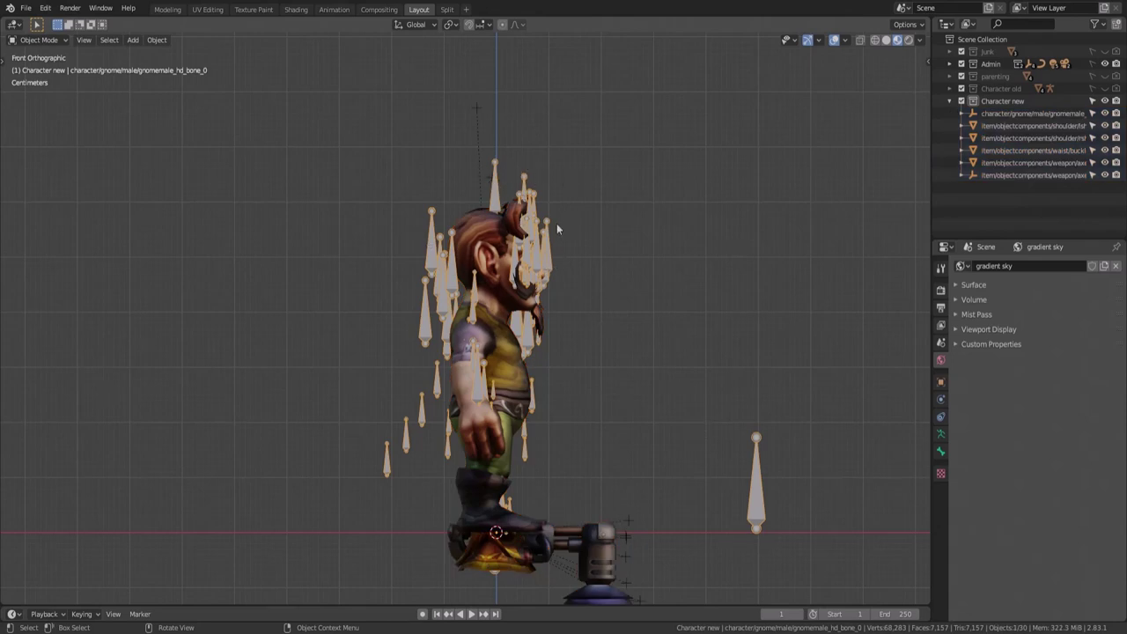
{"action": "key", "text": "r"}
{"action": "type", "text": "z"}
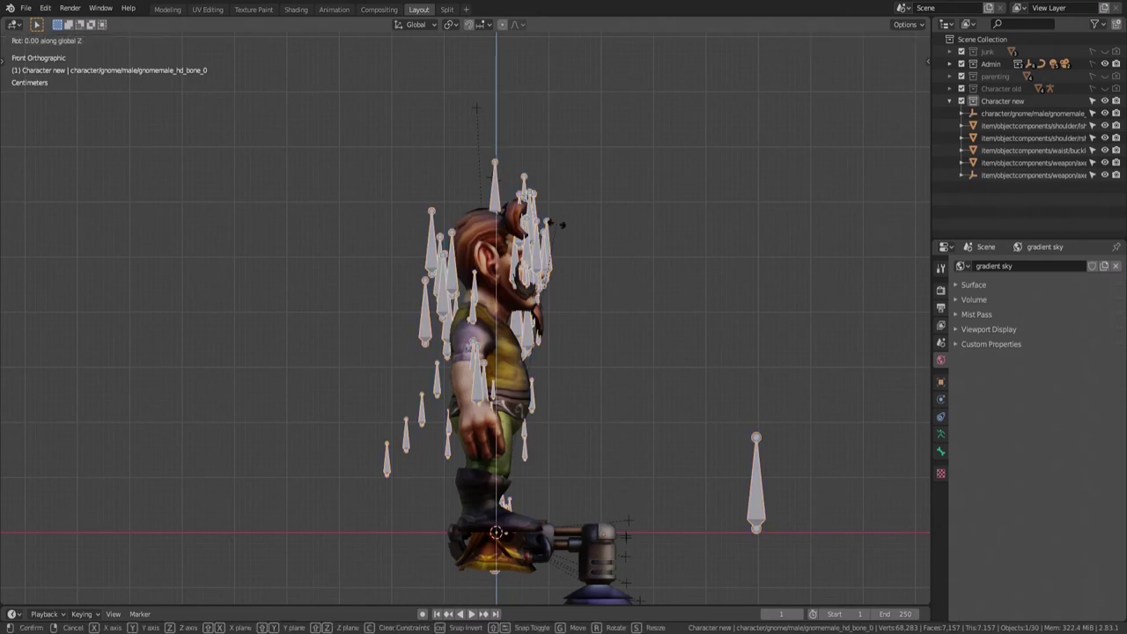
{"action": "type", "text": "-90"}
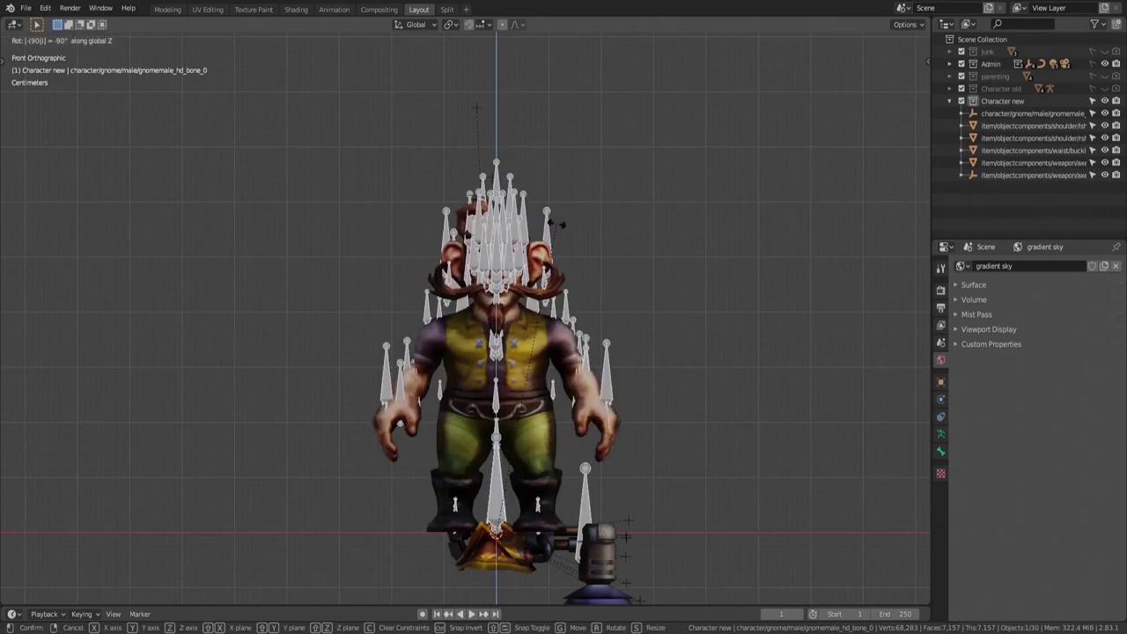
{"action": "key", "text": "Return"}
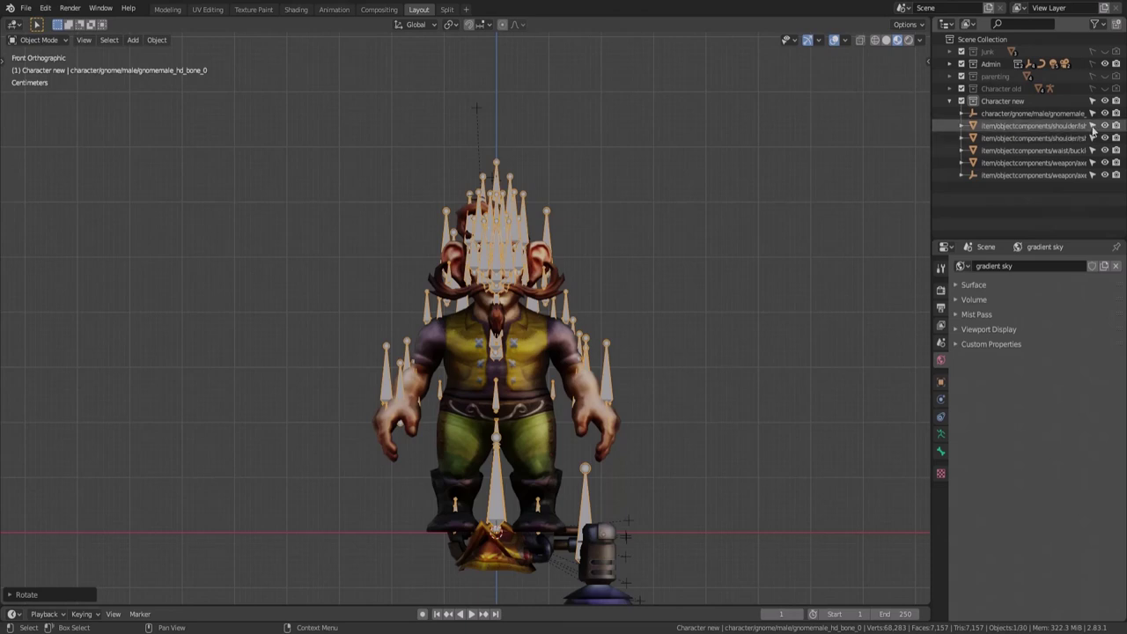
Hide the two shoulder, waist buckle and weapon meshes in the Character new collection, and select the gnome's armature
{"action": "left_click_drag", "start_coordinate": [1101, 126], "coordinate": [1109, 168]}
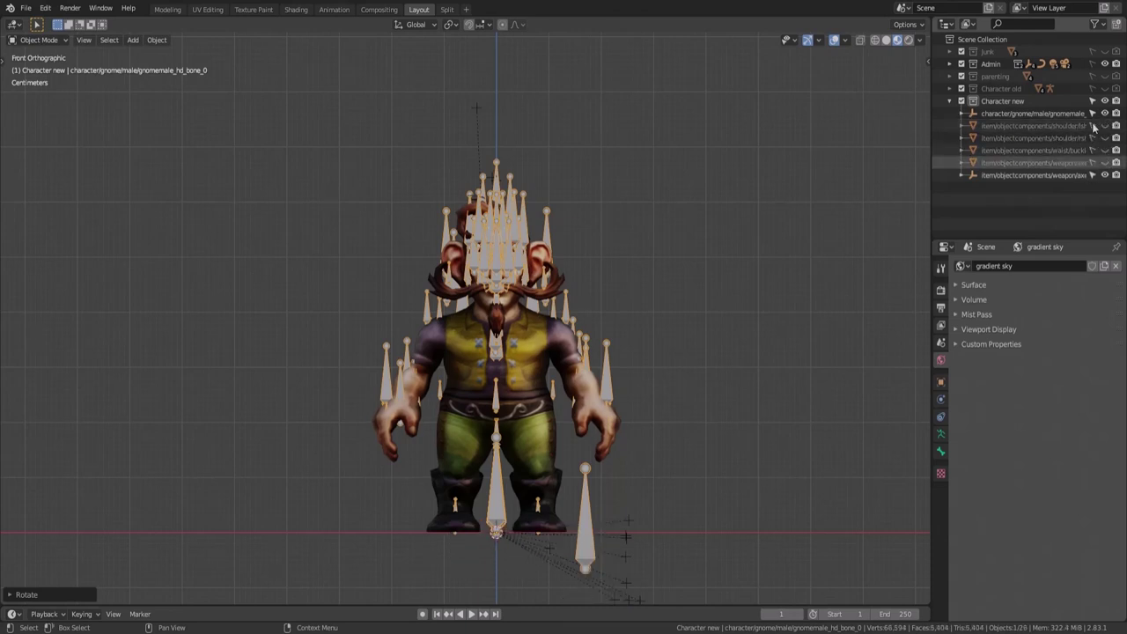
{"action": "left_click", "coordinate": [515, 377]}
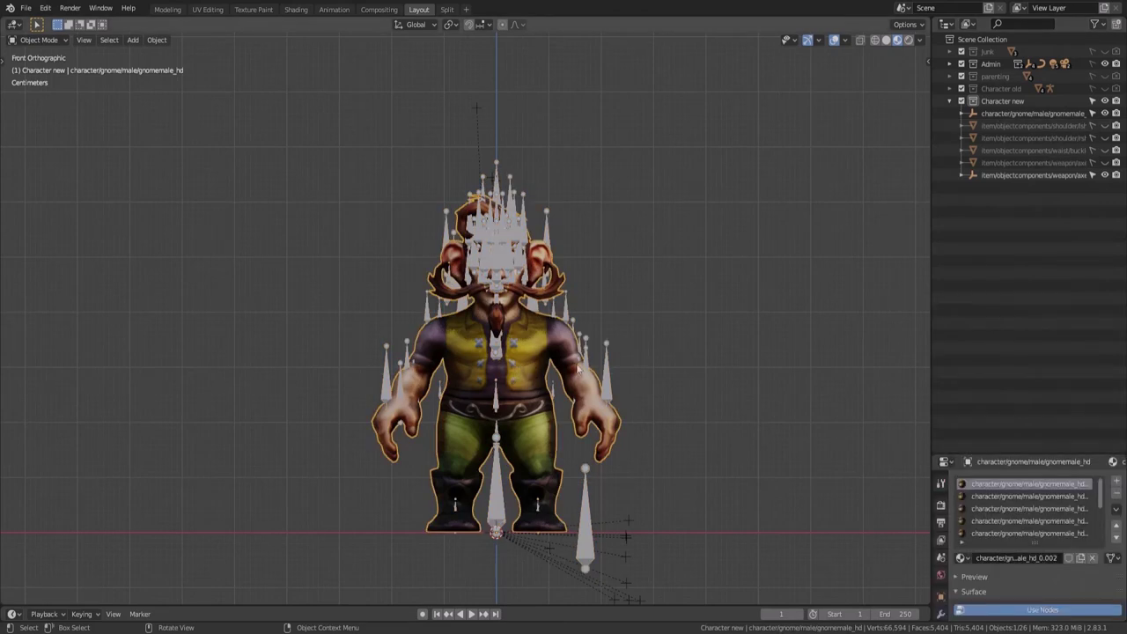
{"action": "left_click", "coordinate": [609, 366]}
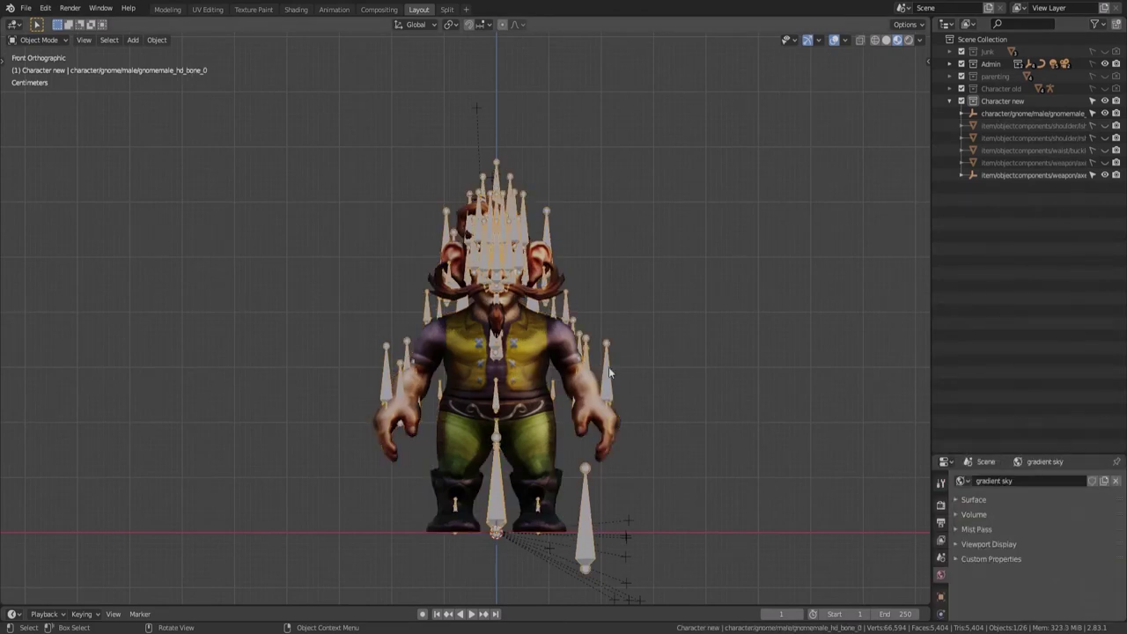
Expand the gnome's root hierarchy and clear the armature's parent with Clear and Keep Transformation
{"action": "left_click", "coordinate": [990, 115]}
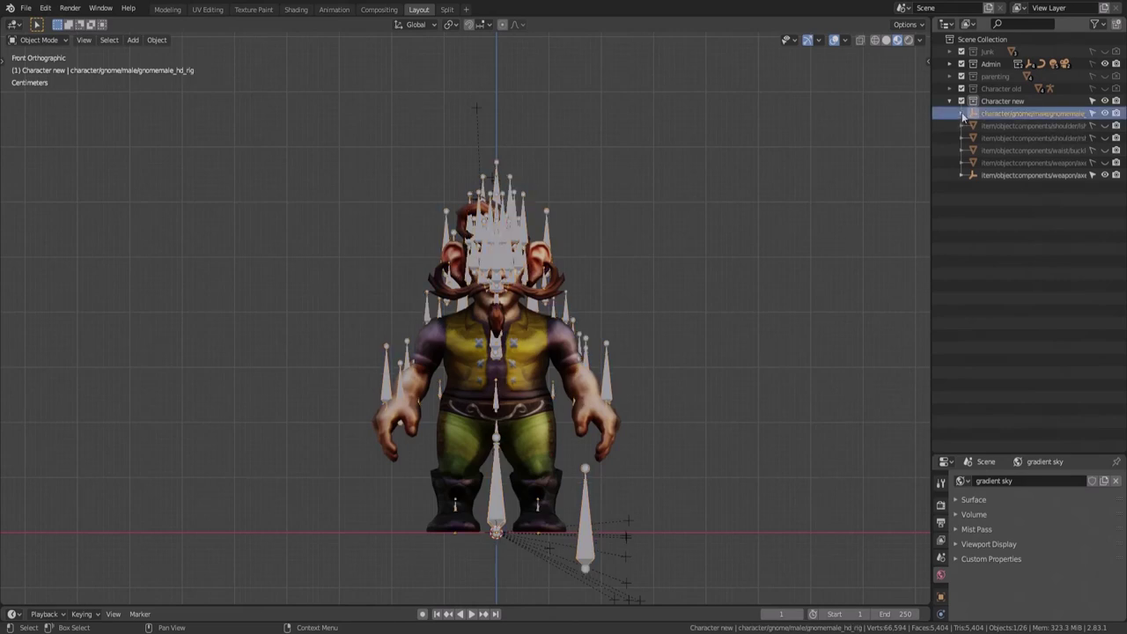
{"action": "left_click", "coordinate": [962, 114]}
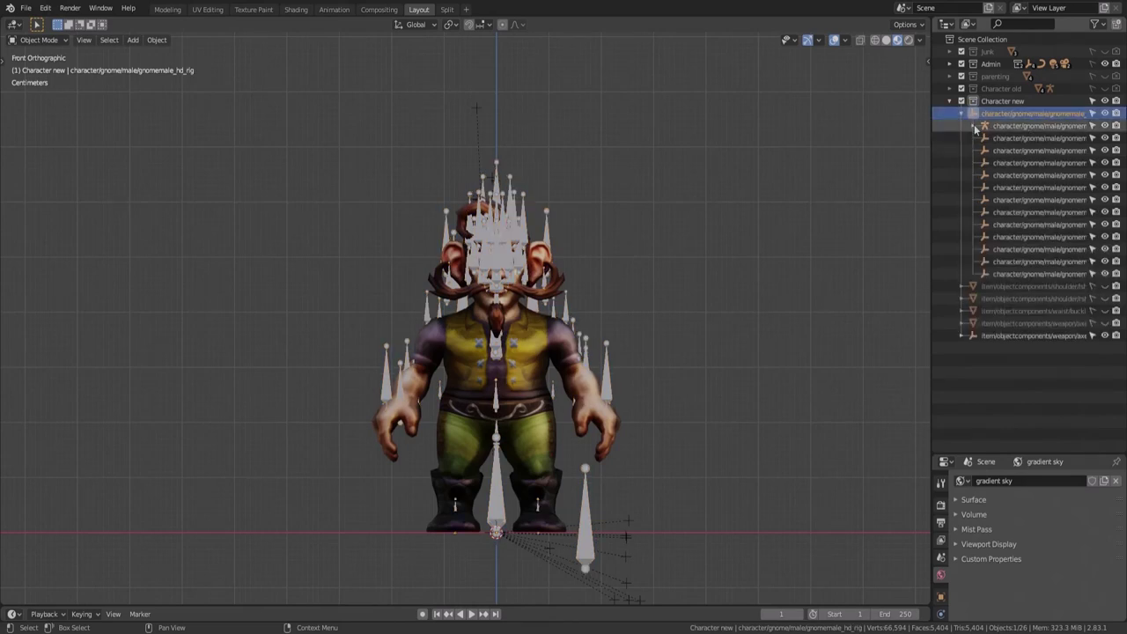
{"action": "left_click", "coordinate": [974, 126]}
{"action": "left_click", "coordinate": [1050, 126]}
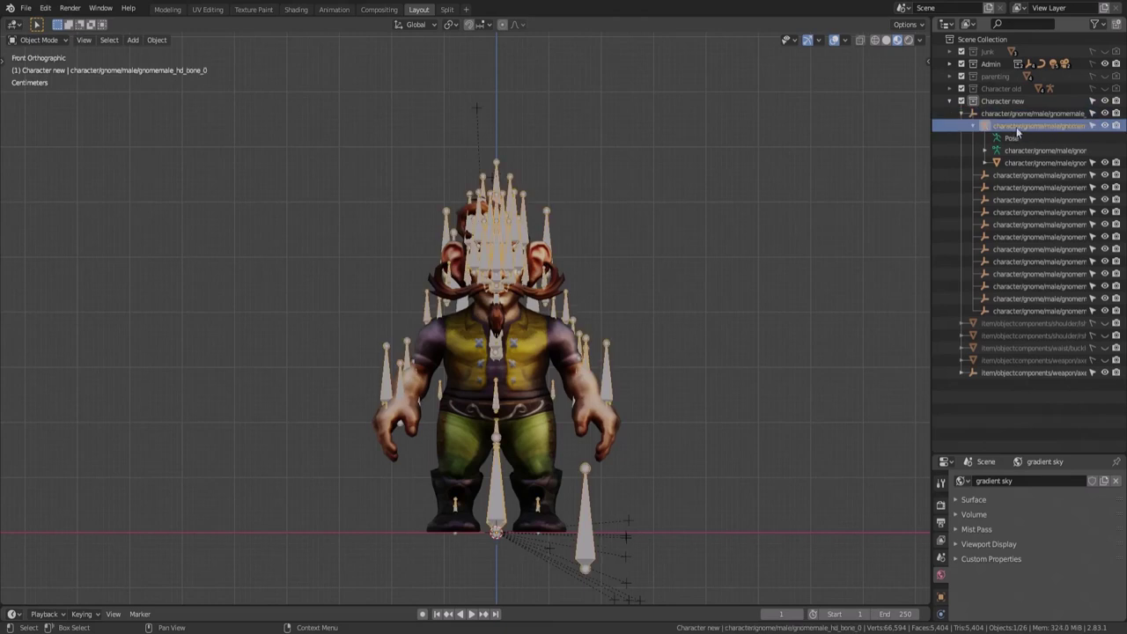
{"action": "key", "text": "alt+p"}
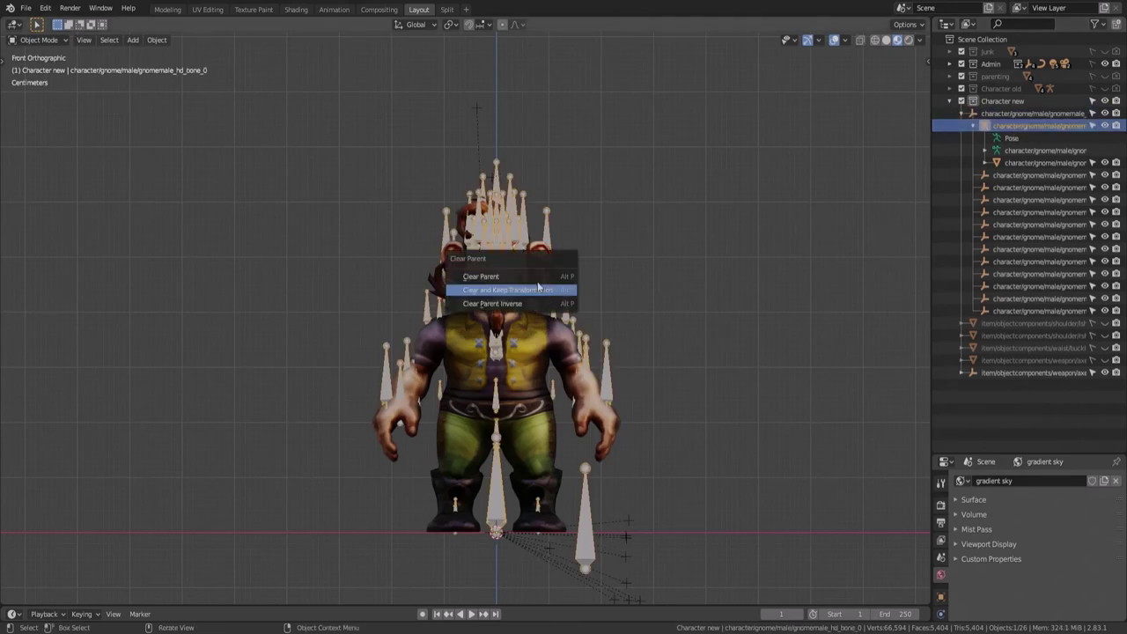
{"action": "left_click", "coordinate": [516, 291]}
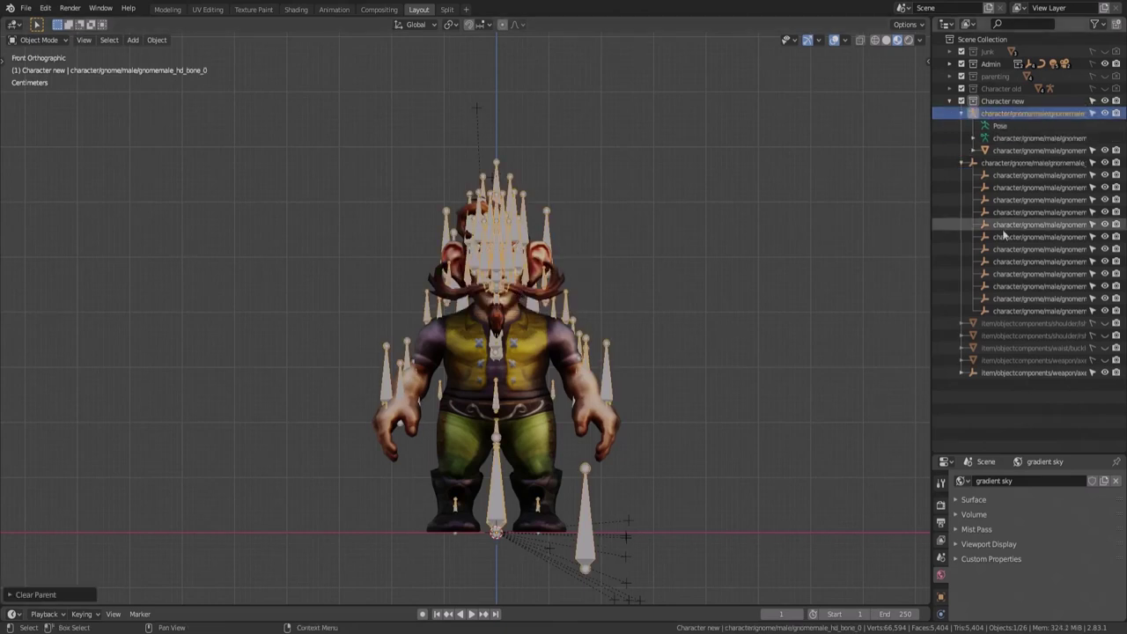
Hide the gnome's armature and its body mesh, leaving only the empties shown
{"action": "key", "text": "h"}
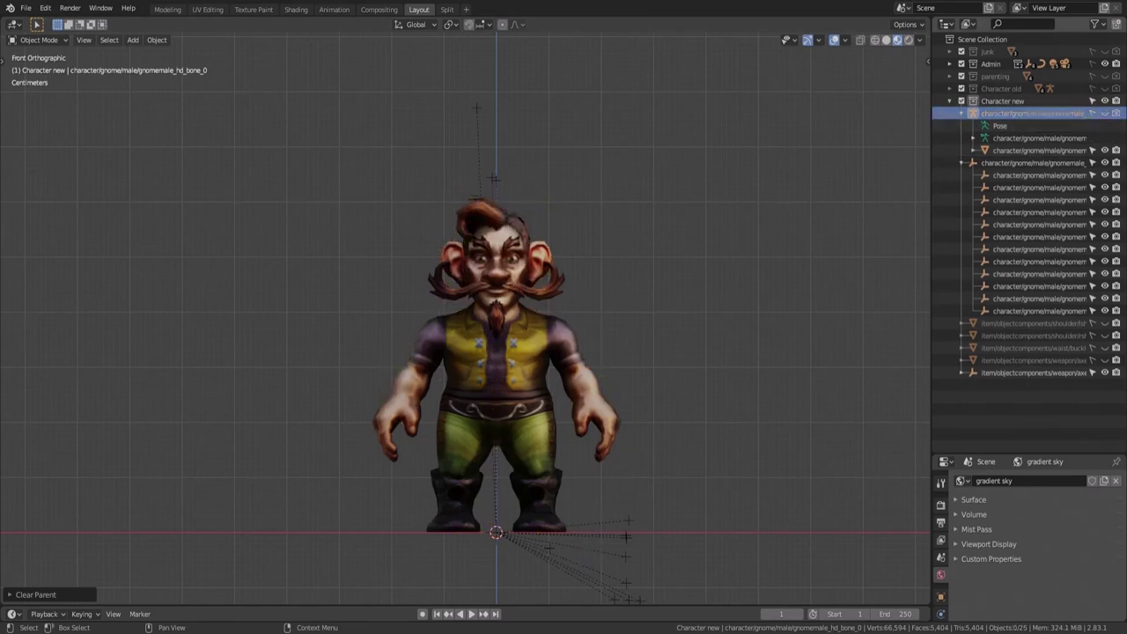
{"action": "left_click", "coordinate": [1105, 151]}
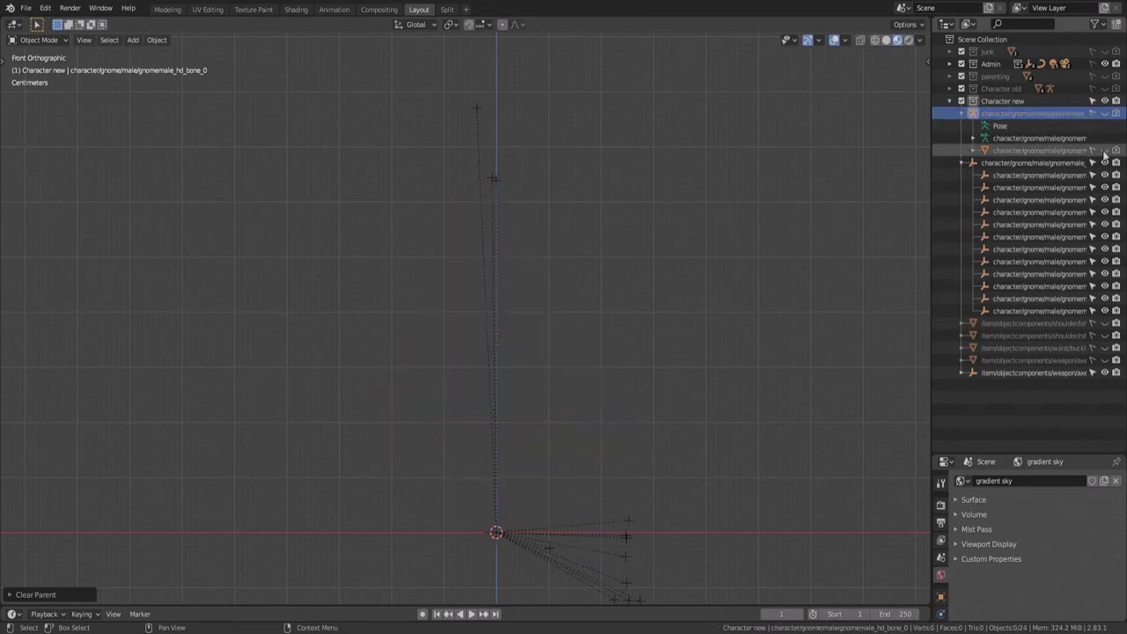
Delete all the leftover empties in the Character new collection and save the file
{"action": "middle_click_drag", "start_coordinate": [763, 305], "coordinate": [556, 238]}
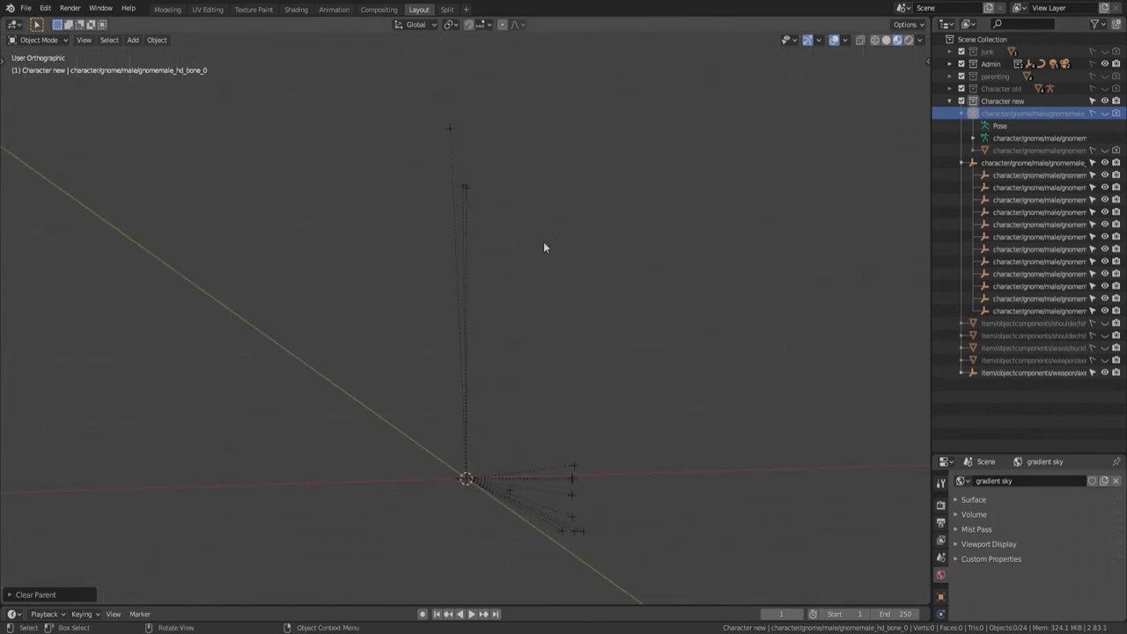
{"action": "key", "text": "a"}
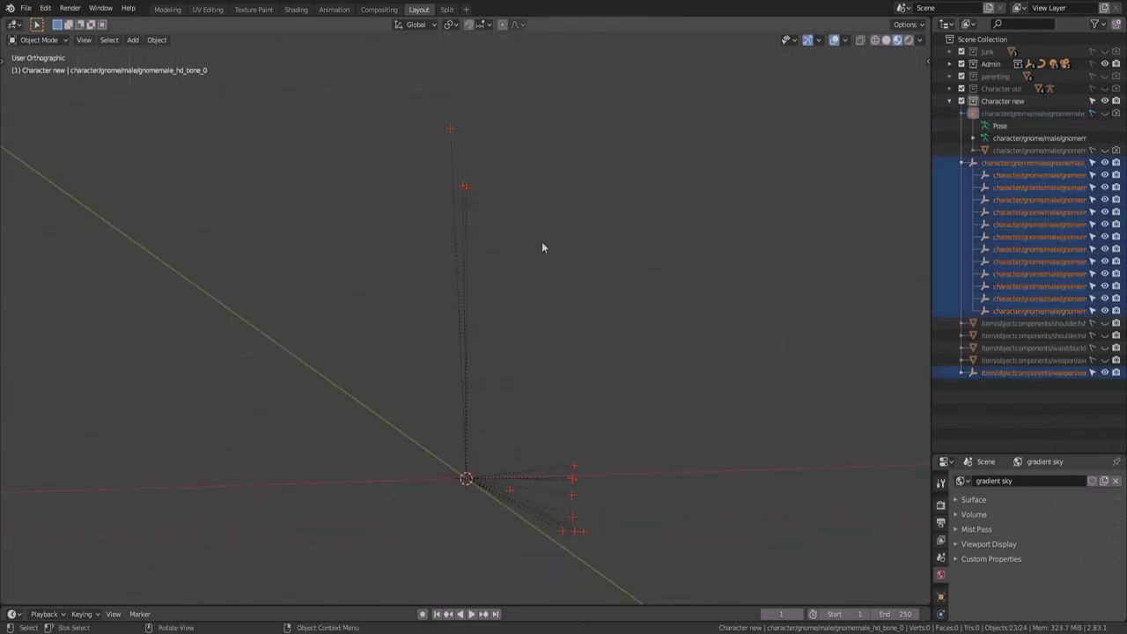
{"action": "key", "text": "x"}
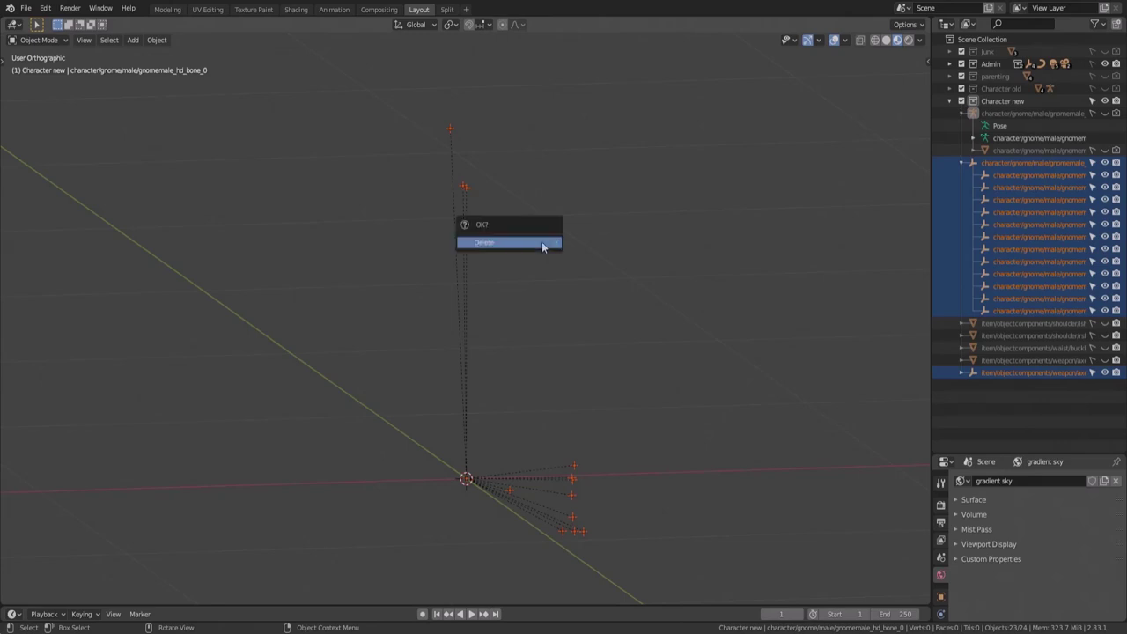
{"action": "left_click", "coordinate": [542, 243]}
{"action": "key", "text": "KP_1"}
{"action": "scroll", "coordinate": [560, 293], "scroll_direction": "up", "scroll_amount": 3}
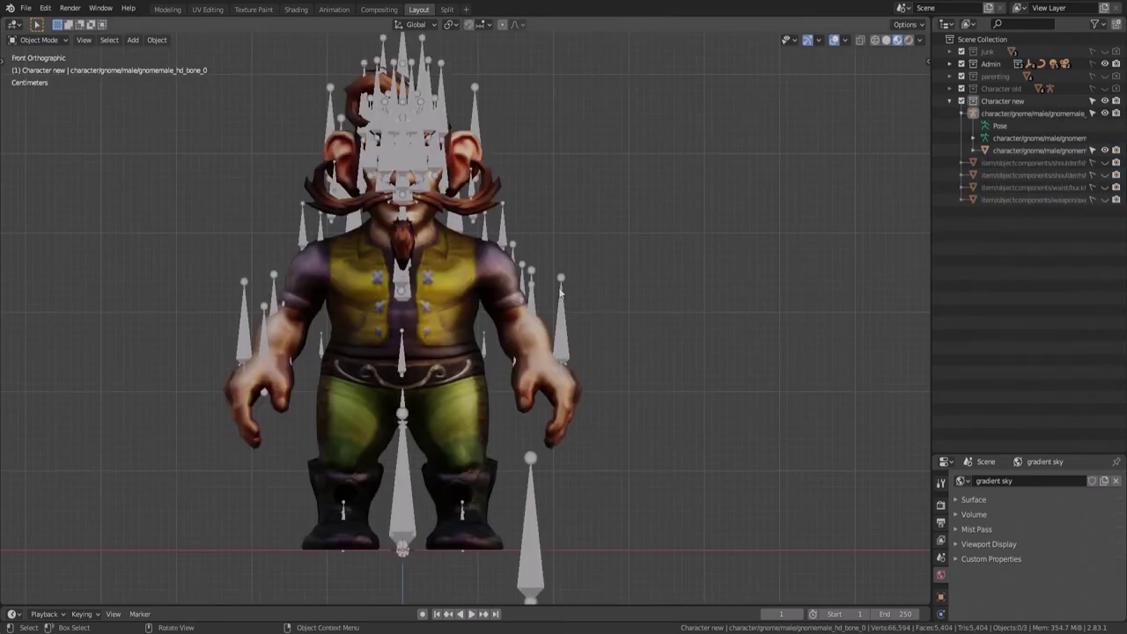
{"action": "scroll", "coordinate": [560, 293], "scroll_direction": "down", "scroll_amount": 1}
{"action": "middle_click_drag", "start_coordinate": [560, 294], "coordinate": [621, 292], "text": "shift"}
{"action": "key", "text": "ctrl+s"}
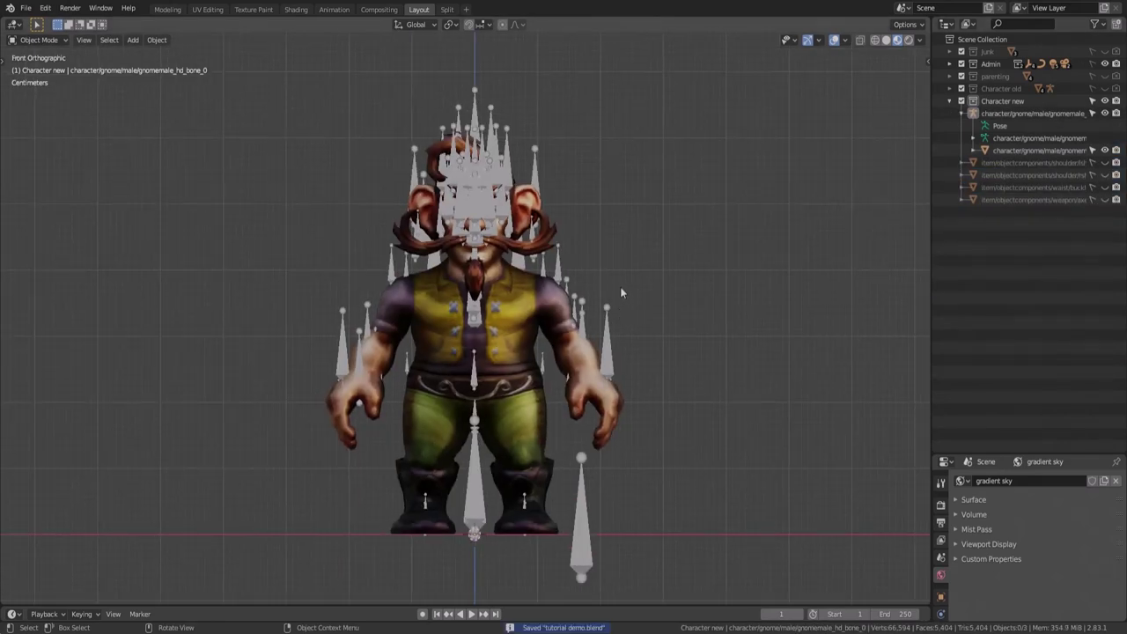
Try rotating a hand bone and moving a head bone of the gnome's armature in Pose Mode
{"action": "left_click", "coordinate": [606, 339]}
{"action": "key", "text": "ctrl+Tab"}
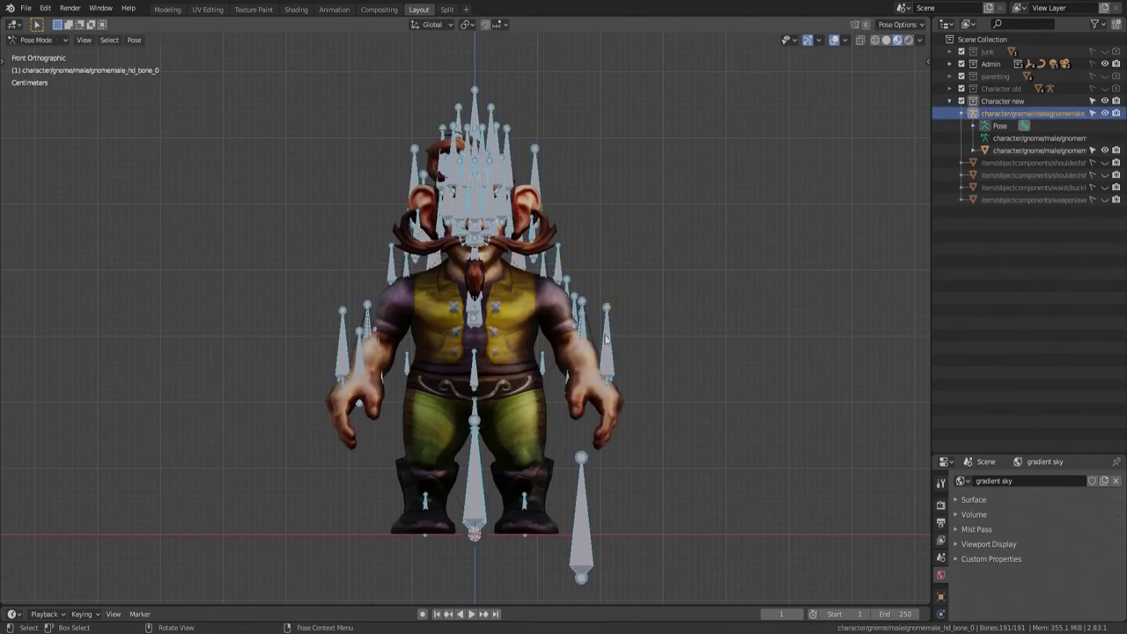
{"action": "left_click", "coordinate": [606, 339]}
{"action": "key", "text": "r"}
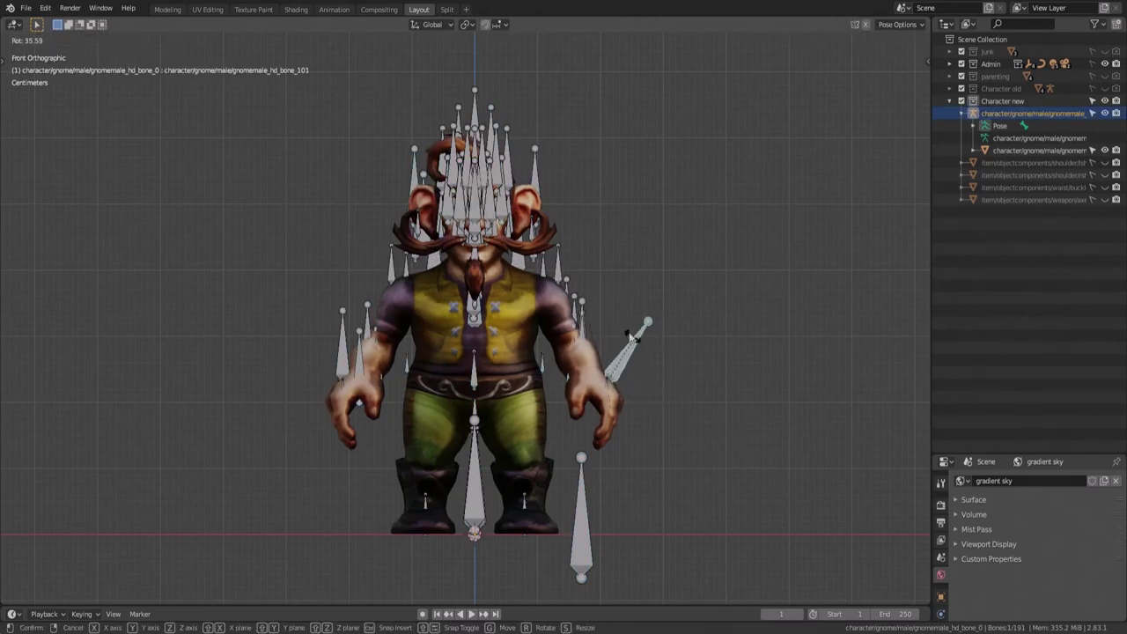
{"action": "key", "text": "Escape"}
{"action": "left_click", "coordinate": [489, 191]}
{"action": "key", "text": "g"}
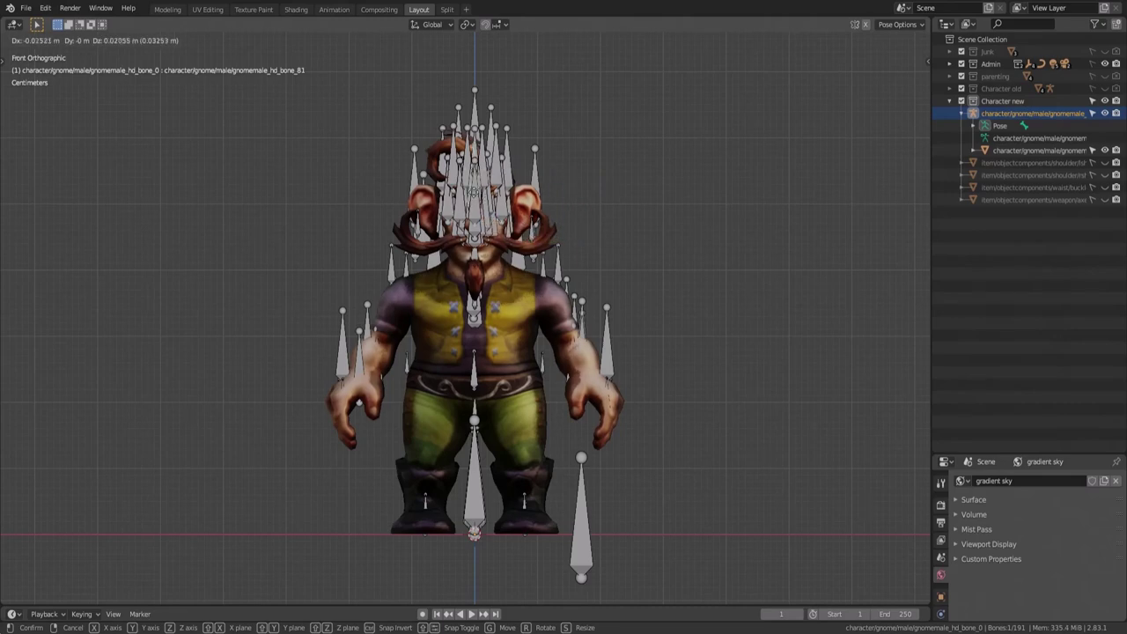
{"action": "key", "text": "Escape"}
{"action": "key", "text": "ctrl+Tab"}
{"action": "middle_click_drag", "start_coordinate": [648, 327], "coordinate": [433, 339]}
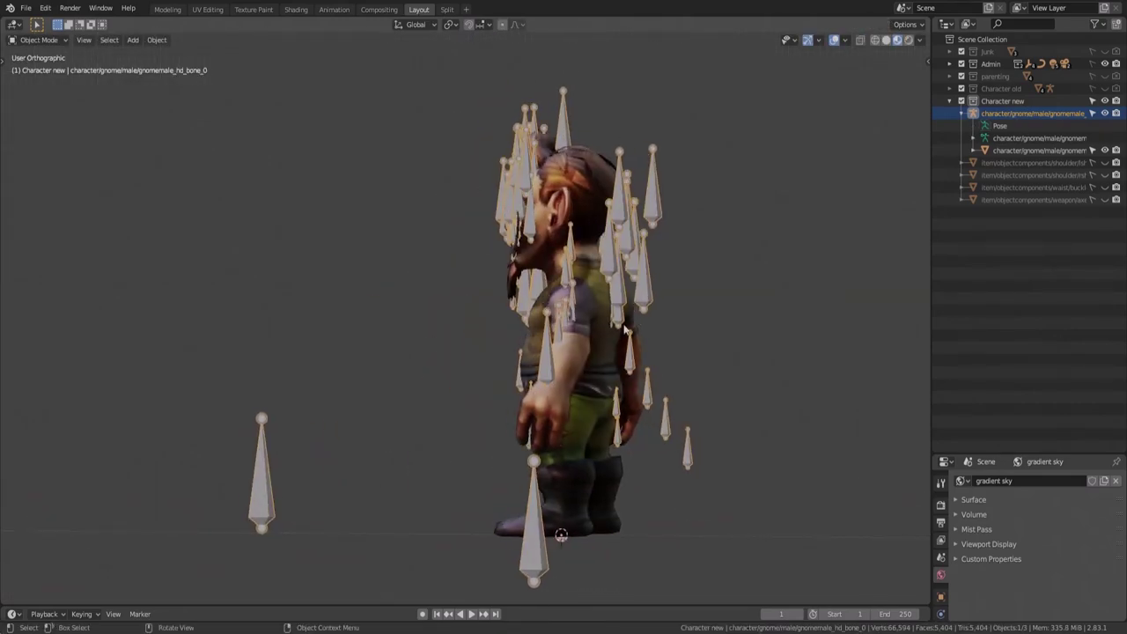
{"action": "key", "text": "KP_1"}
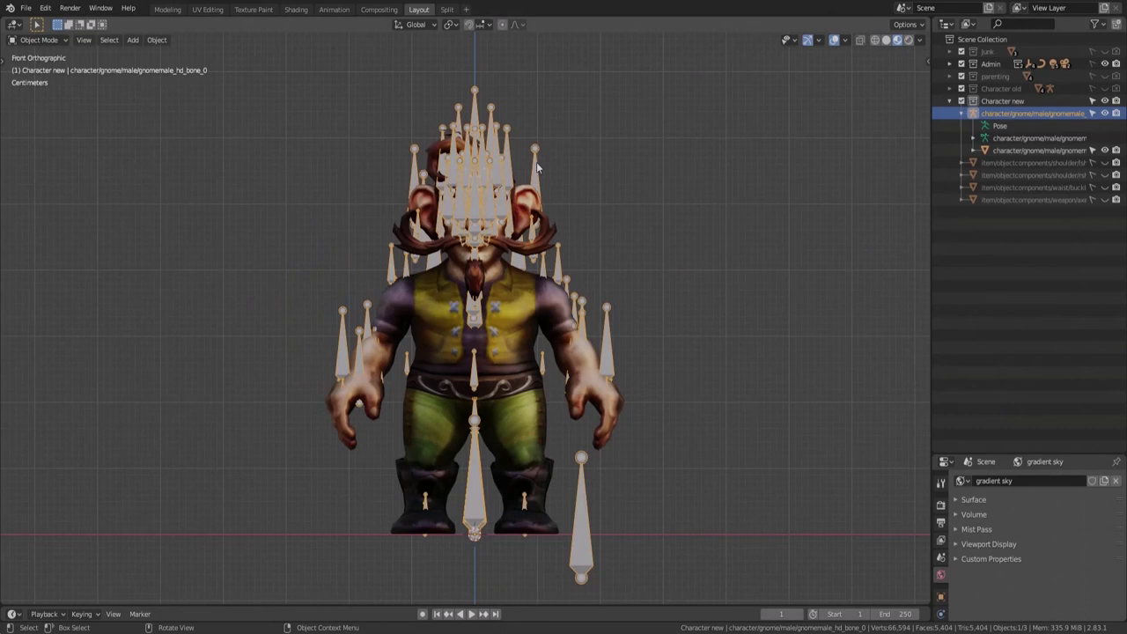
{"action": "left_click", "coordinate": [578, 222]}
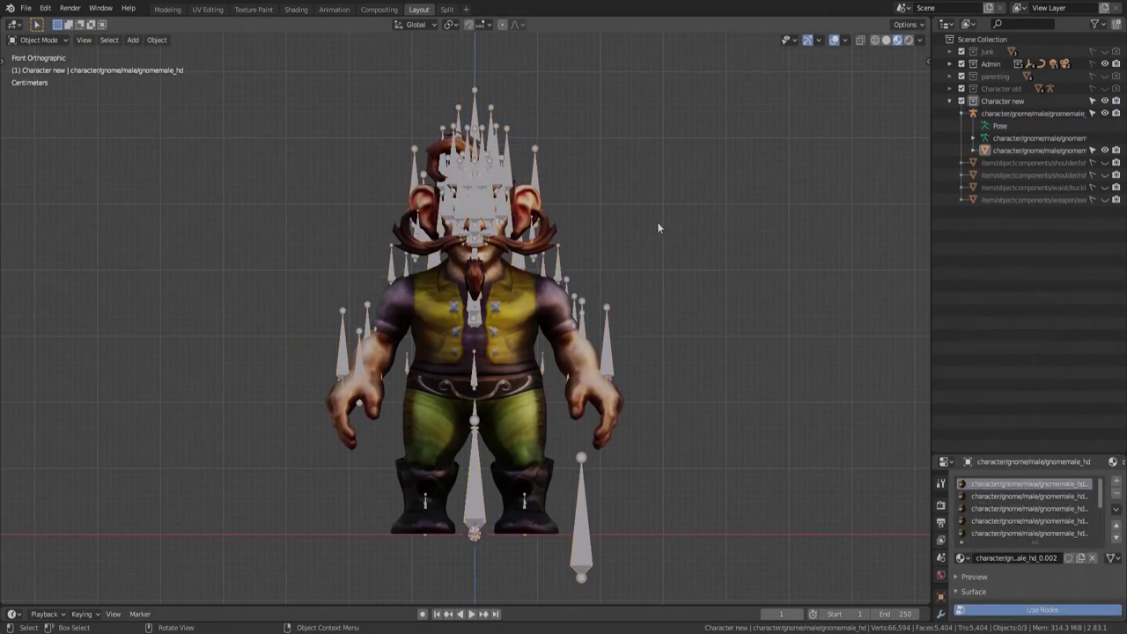
Search the add-on preferences for "xnala" and enable the XNALara/XPS Import/Export add-on
{"action": "left_click", "coordinate": [46, 9]}
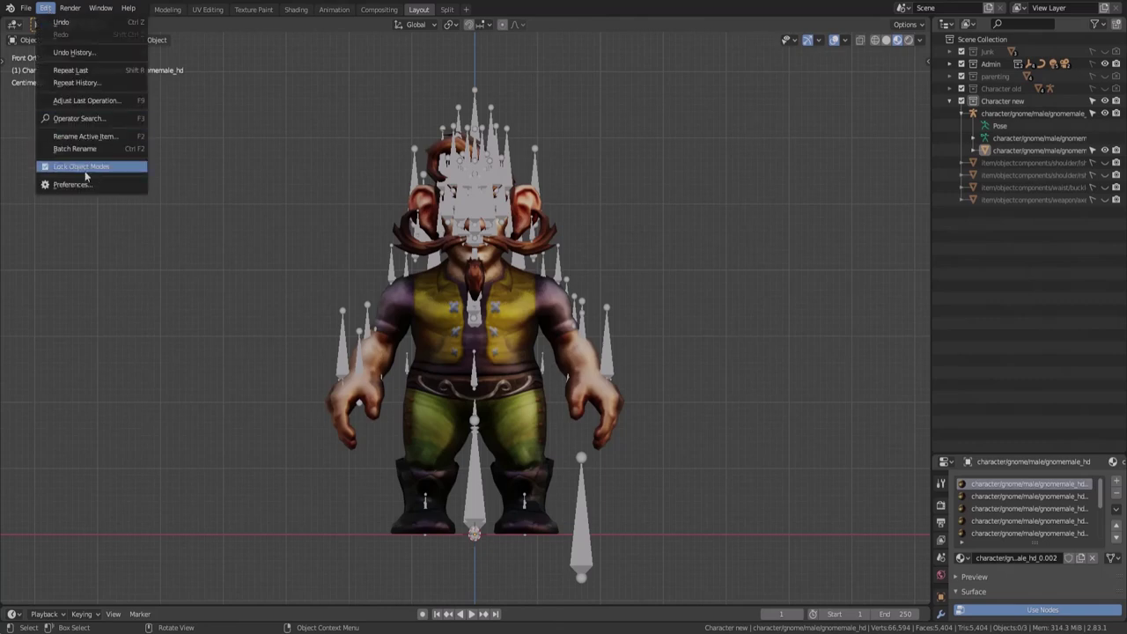
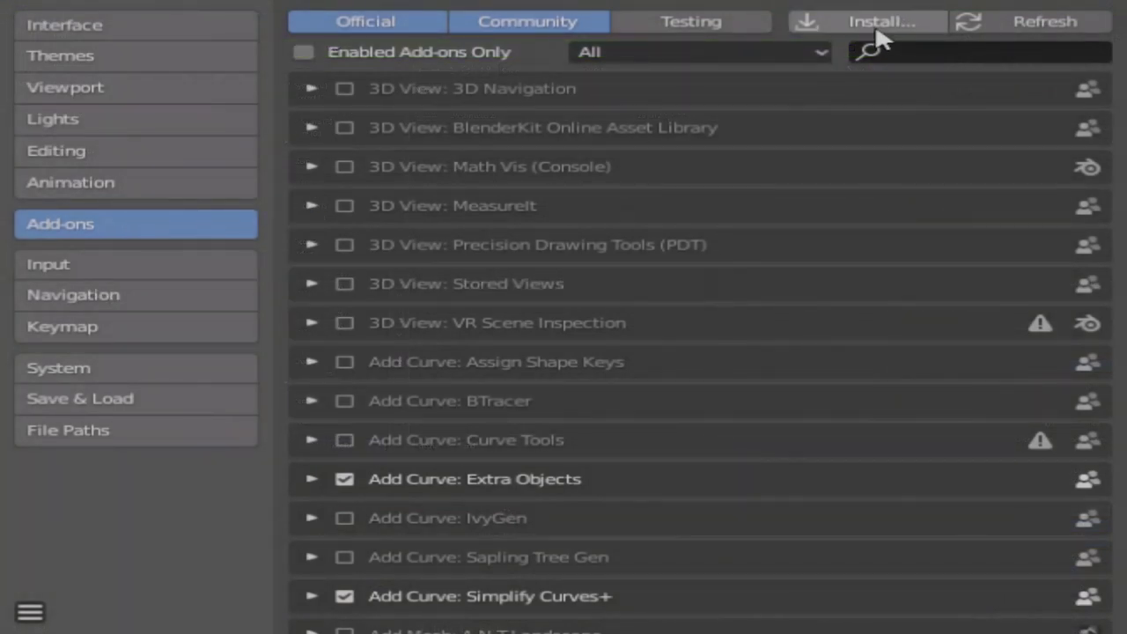
{"action": "left_click", "coordinate": [930, 58]}
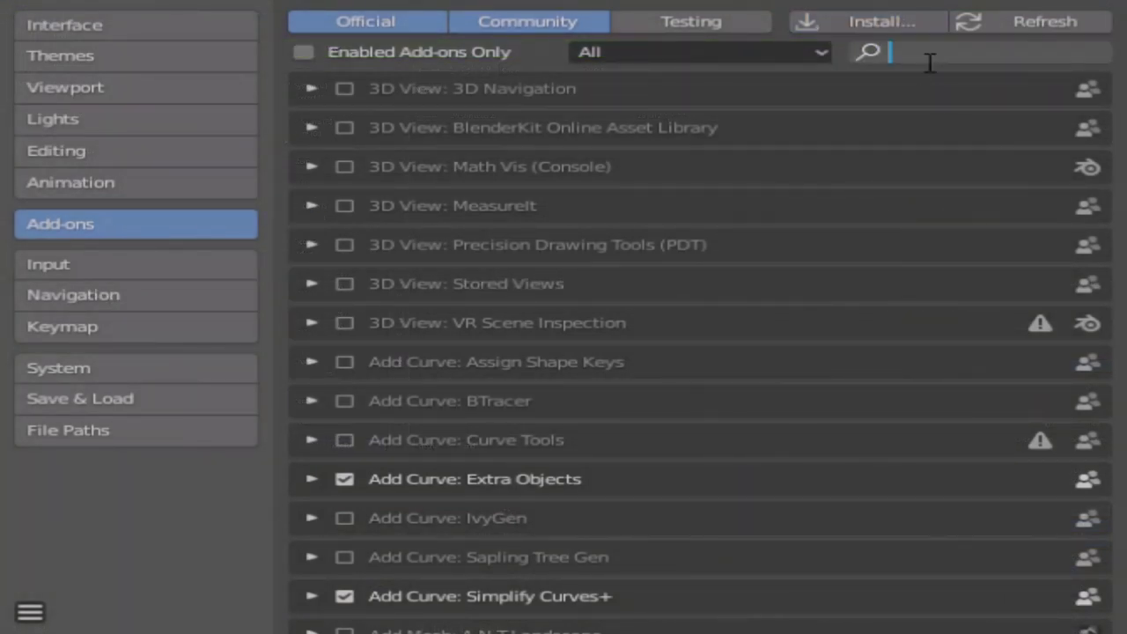
{"action": "type", "text": "xnala"}
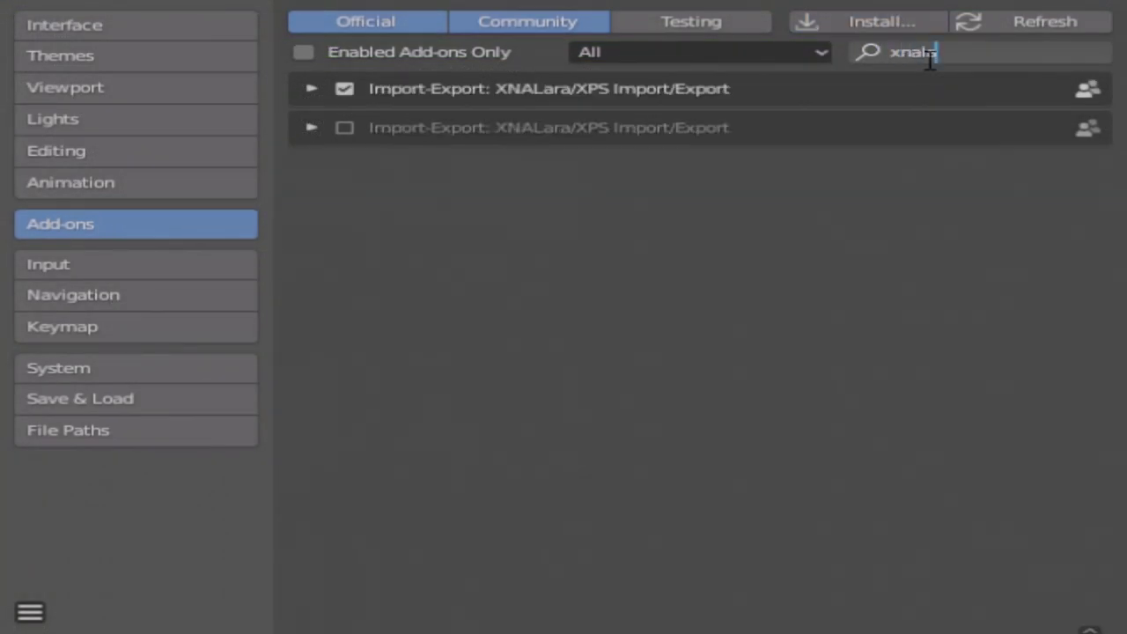
{"action": "key", "text": "Return"}
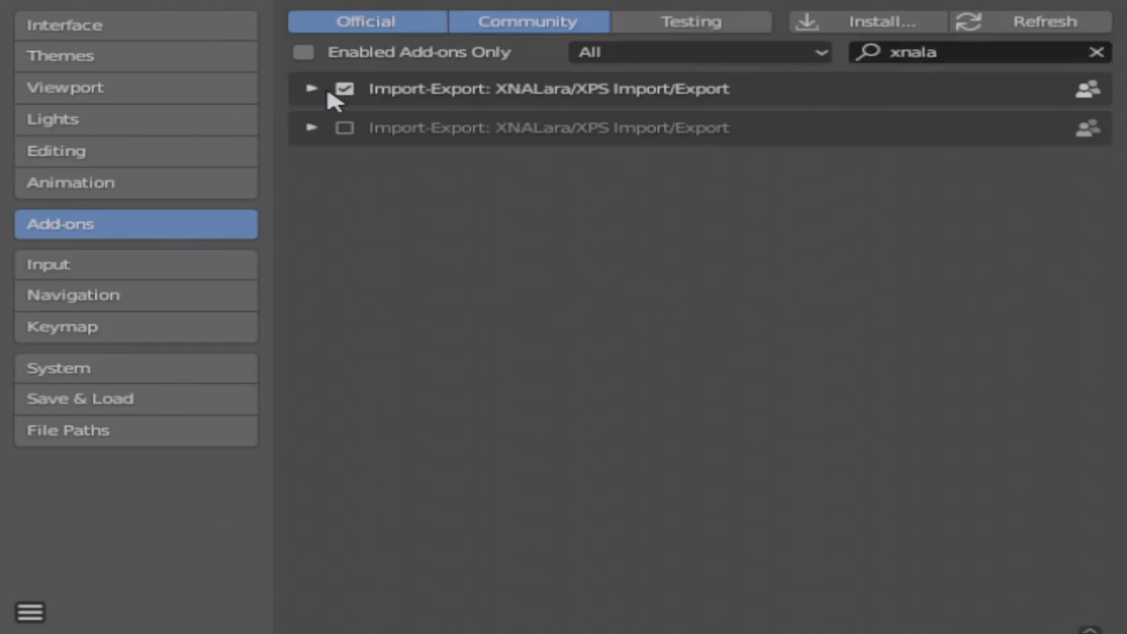
{"action": "left_click", "coordinate": [344, 89]}
{"action": "left_click", "coordinate": [343, 88]}
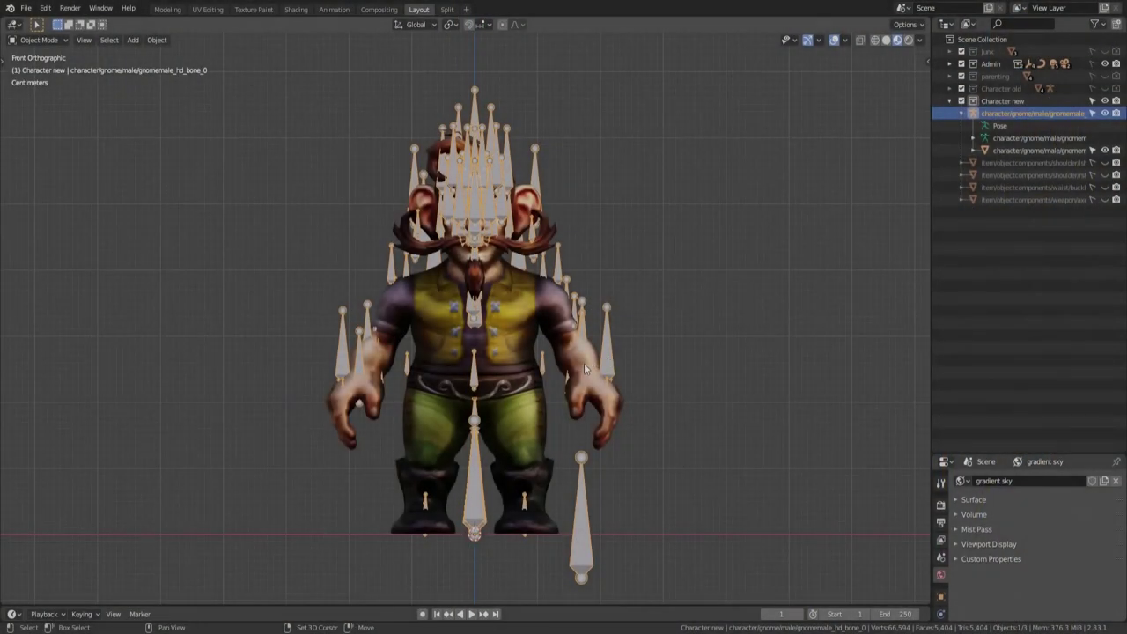
Export the gnome's armature together with its body mesh in XNALara/XPS format
{"action": "left_click", "coordinate": [585, 369]}
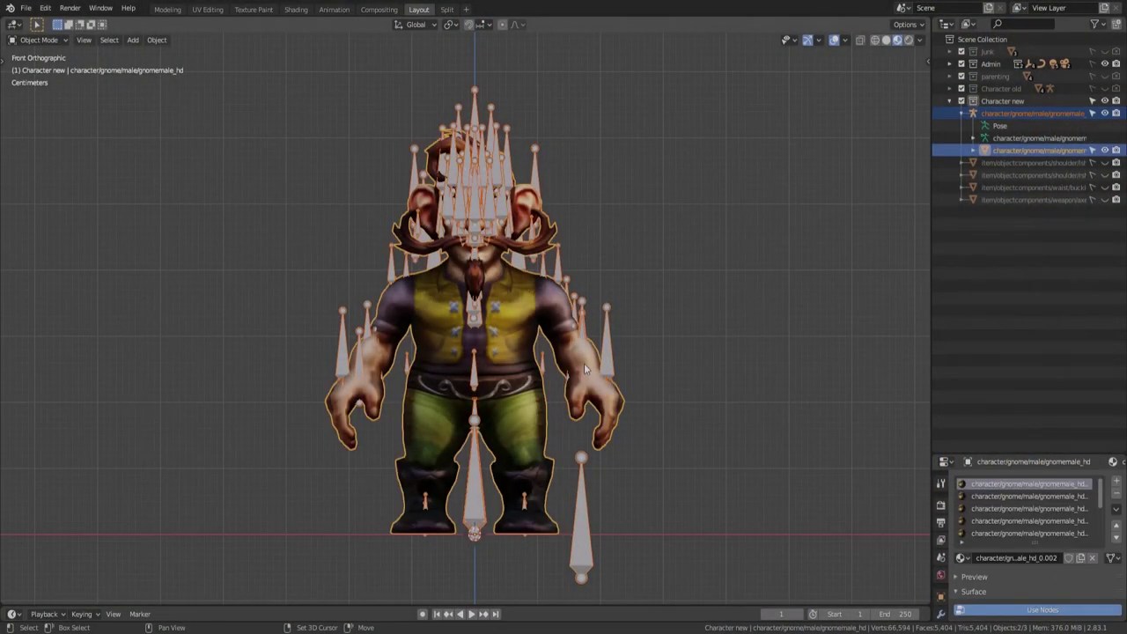
{"action": "left_click", "coordinate": [26, 8]}
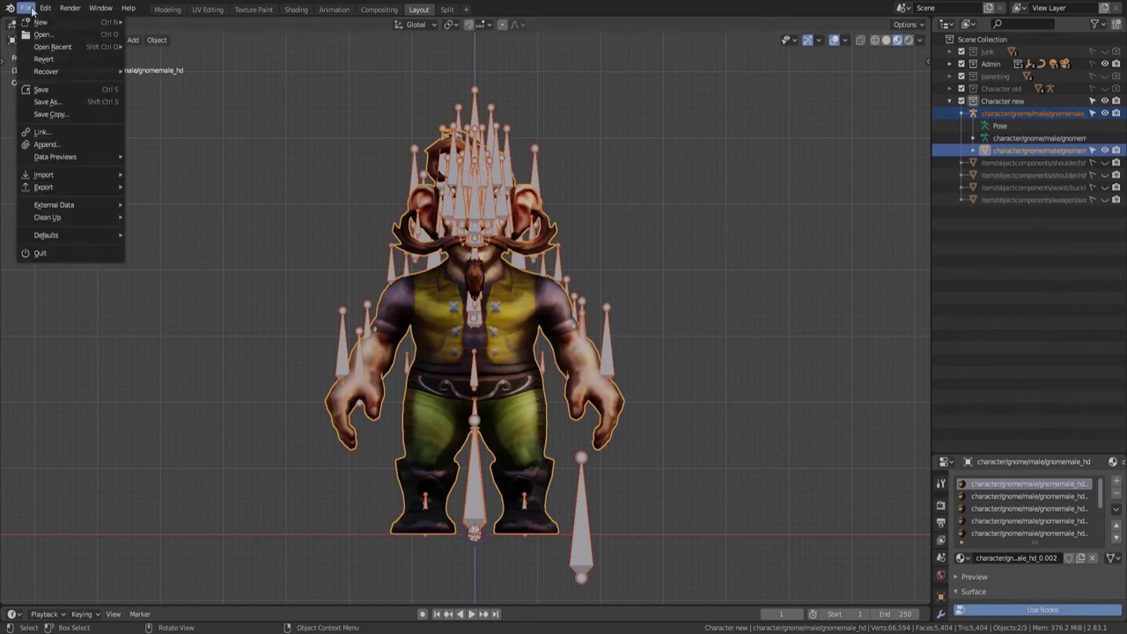
{"action": "mouse_move", "coordinate": [51, 189]}
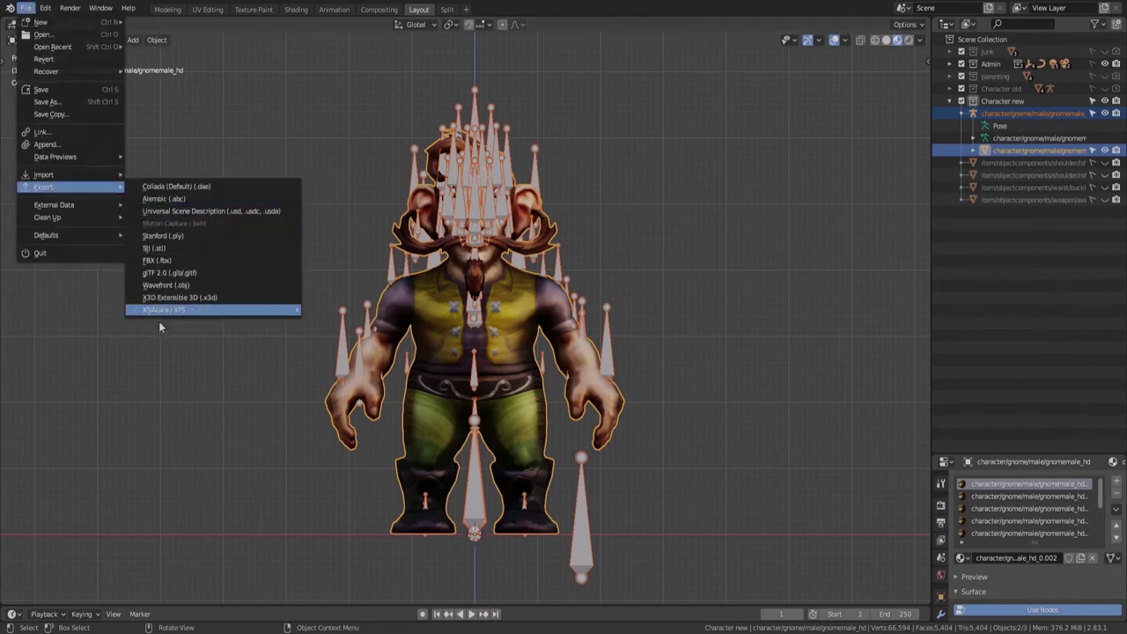
{"action": "mouse_move", "coordinate": [164, 310]}
{"action": "left_click", "coordinate": [337, 313]}
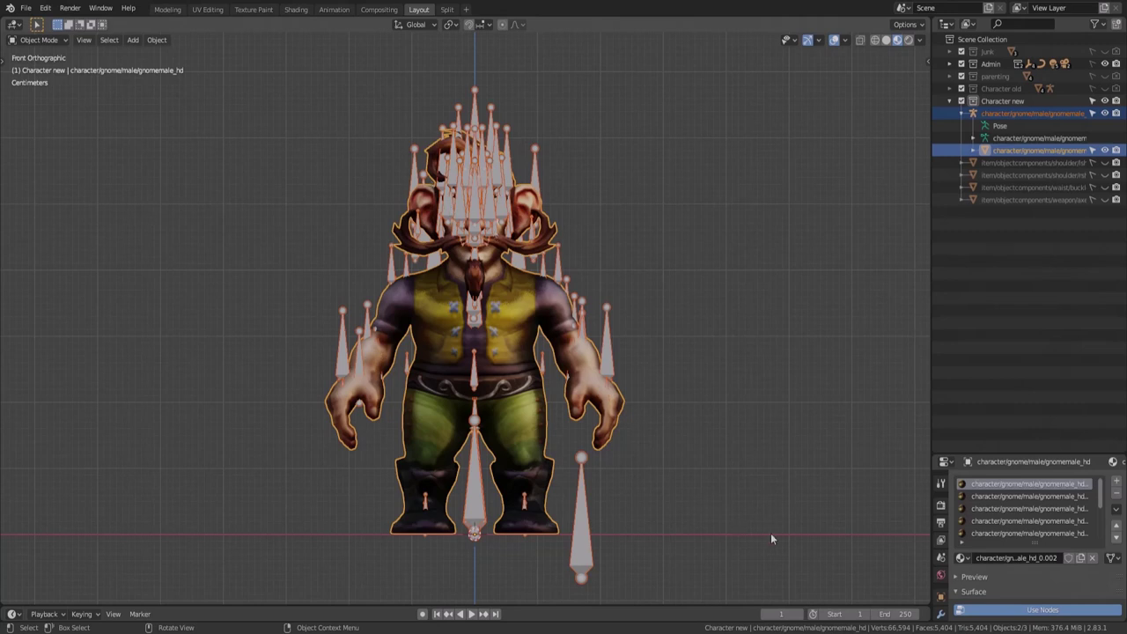
Clear the parent of the gnome's body mesh with Clear and Keep Transformation
{"action": "left_click", "coordinate": [440, 180]}
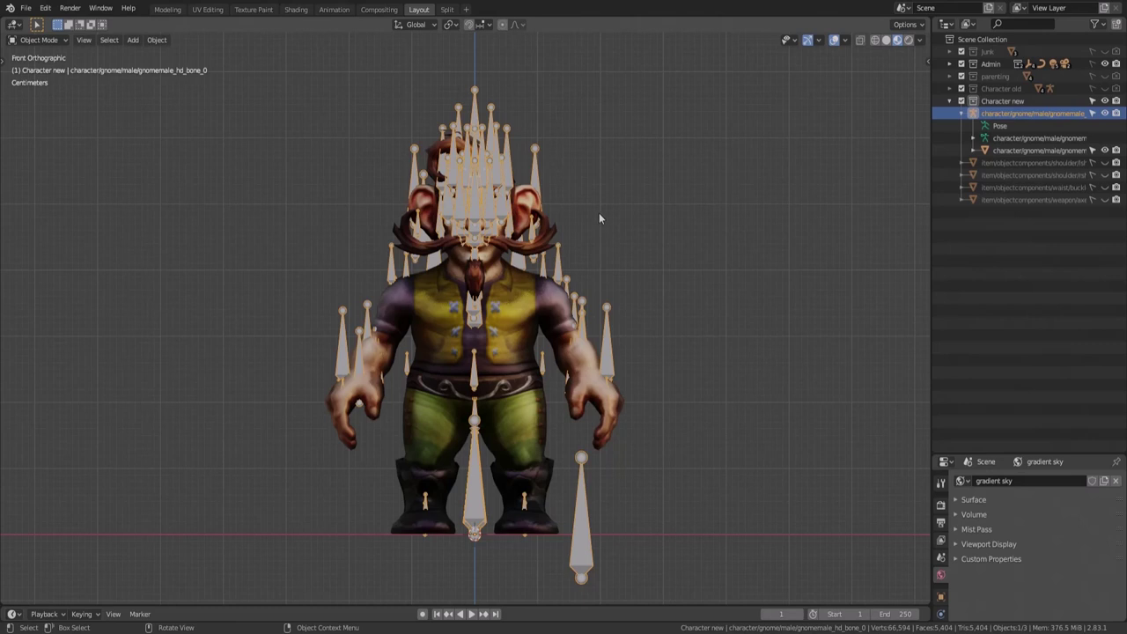
{"action": "left_click", "coordinate": [1025, 152]}
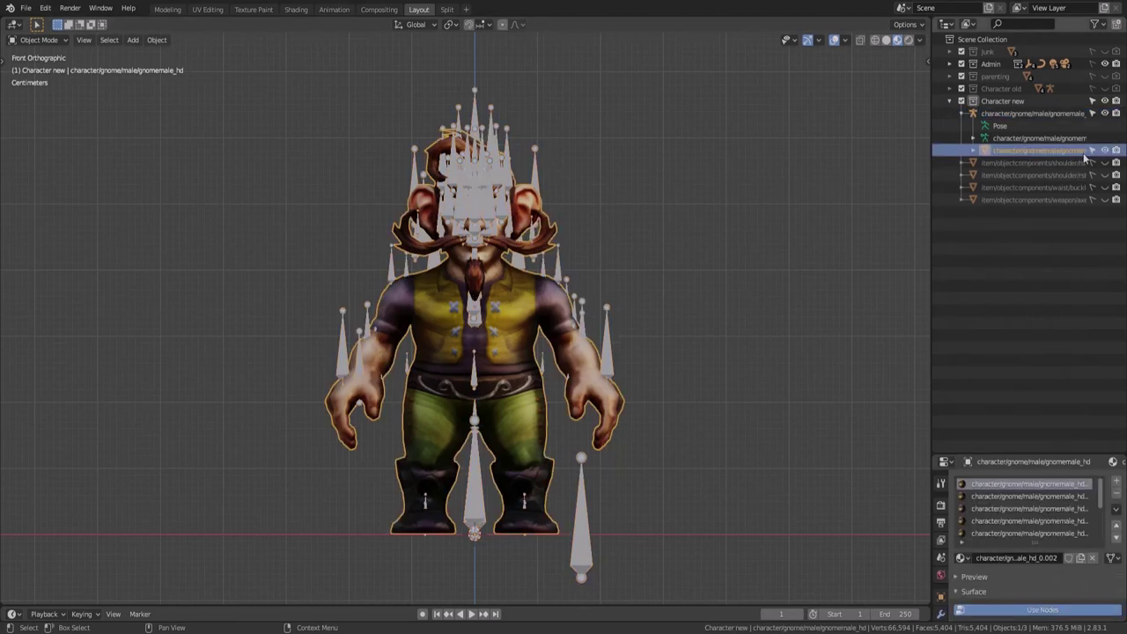
{"action": "key", "text": "alt+p"}
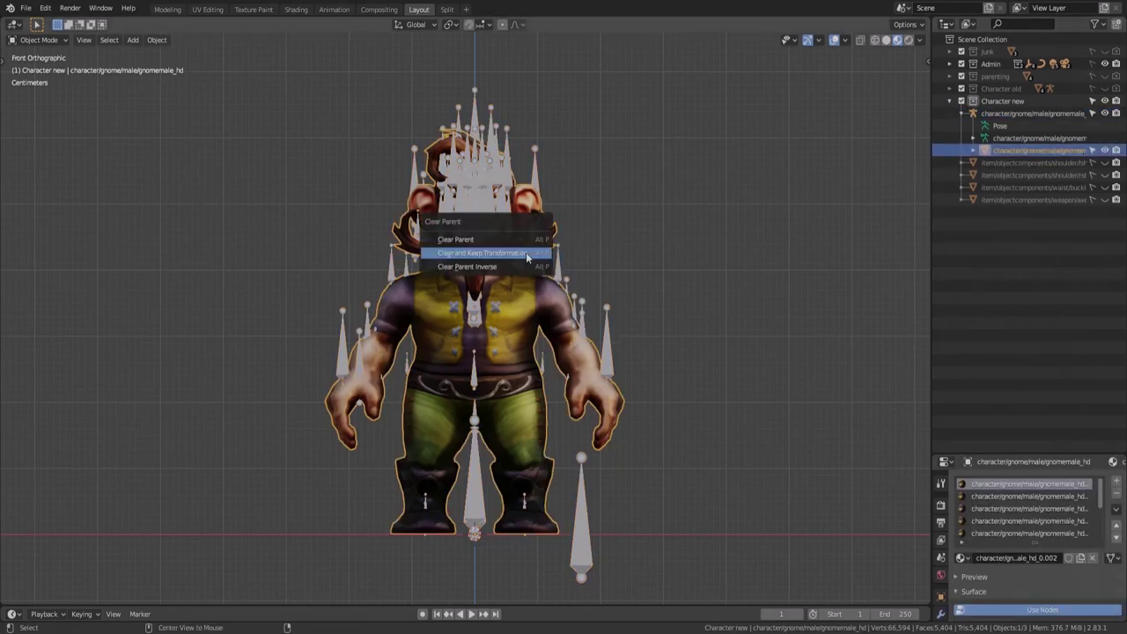
{"action": "left_click", "coordinate": [526, 254]}
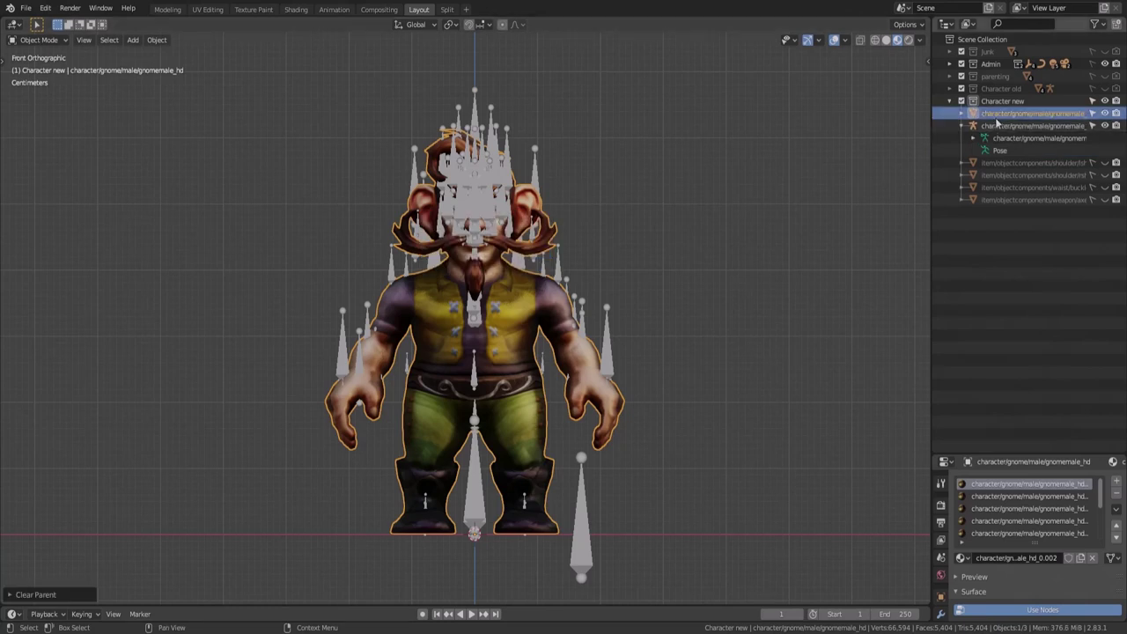
Delete the gnome's old armature from the Character new collection and save the file
{"action": "right_click", "coordinate": [953, 156]}
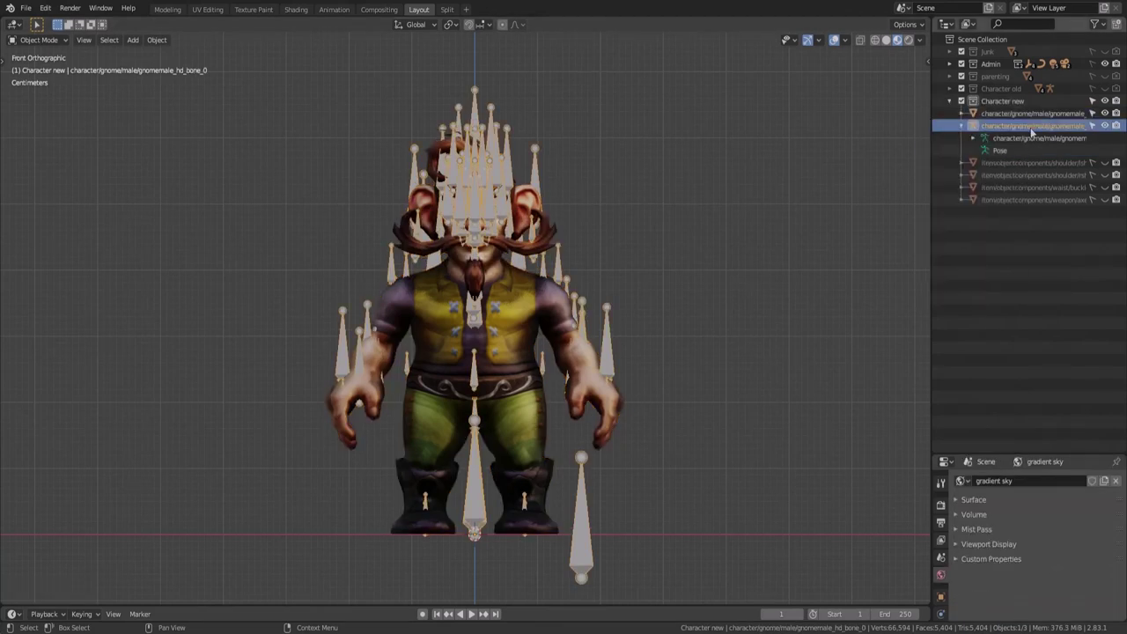
{"action": "right_click", "coordinate": [972, 162]}
{"action": "left_click", "coordinate": [972, 159]}
{"action": "key", "text": "ctrl+s"}
Hide the gnome's body mesh and import the exported XNALara/XPS model of the gnome
{"action": "left_click", "coordinate": [1105, 112]}
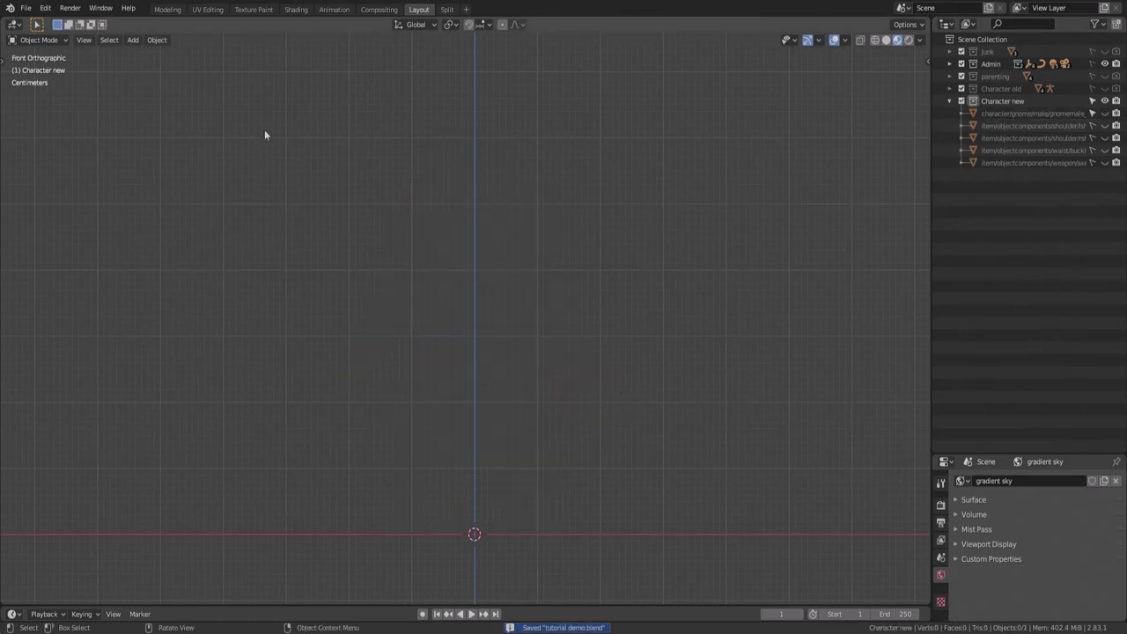
{"action": "left_click", "coordinate": [26, 8]}
{"action": "mouse_move", "coordinate": [48, 174]}
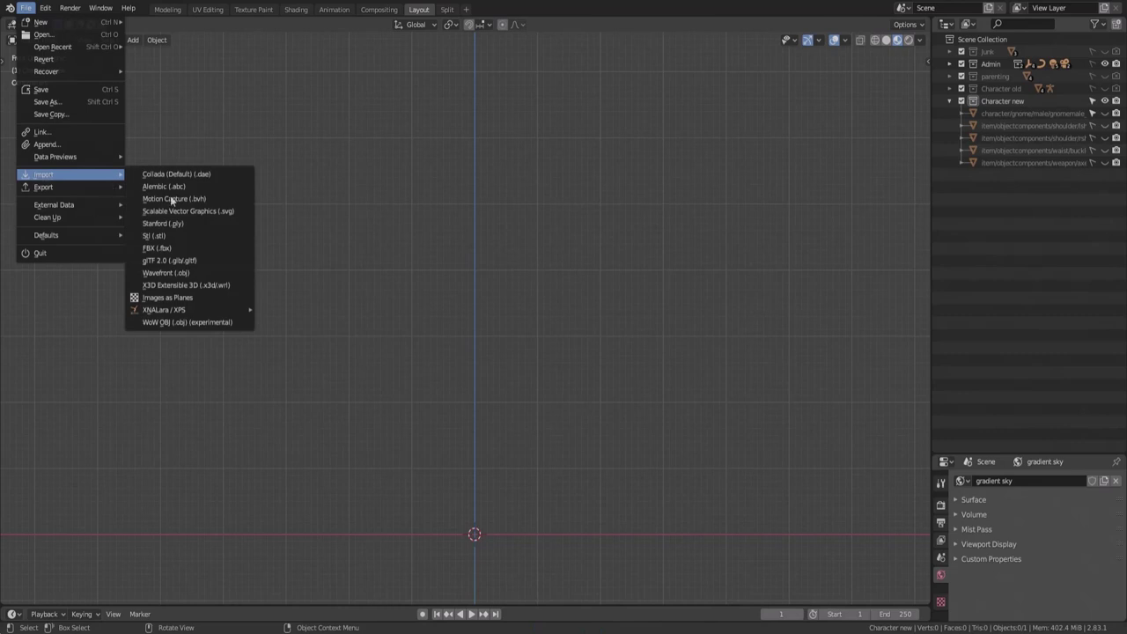
{"action": "mouse_move", "coordinate": [176, 310]}
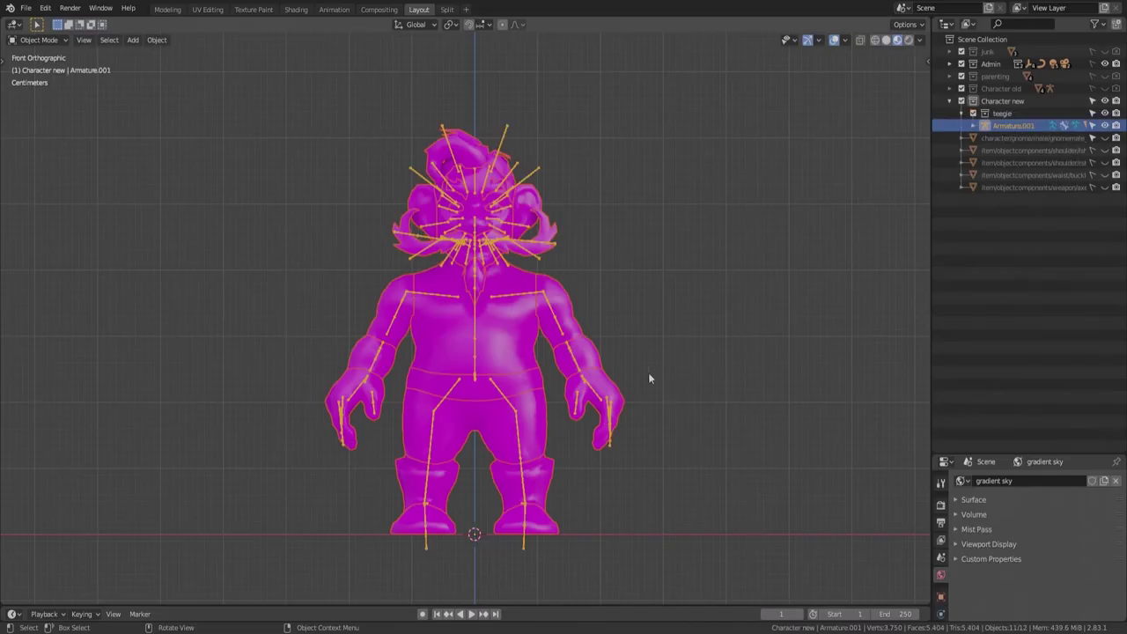
Move Armature.001 out of Character new into the Scene Collection and make teegie the active collection
{"action": "middle_click_drag", "start_coordinate": [539, 239], "coordinate": [652, 236]}
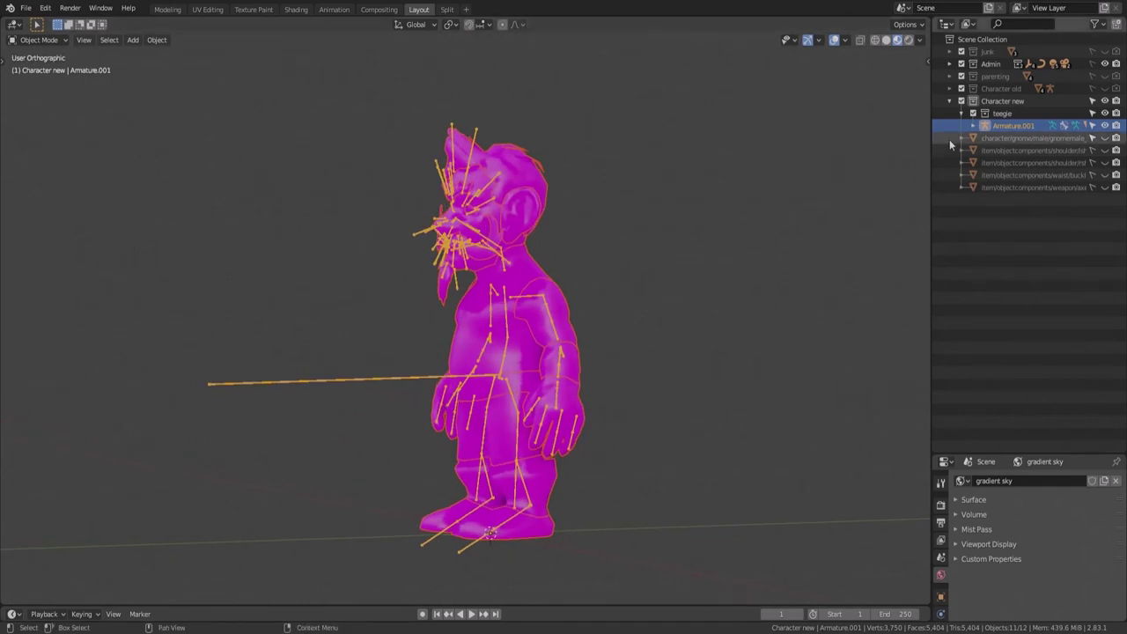
{"action": "left_click", "coordinate": [1002, 114]}
{"action": "left_click", "coordinate": [1012, 125]}
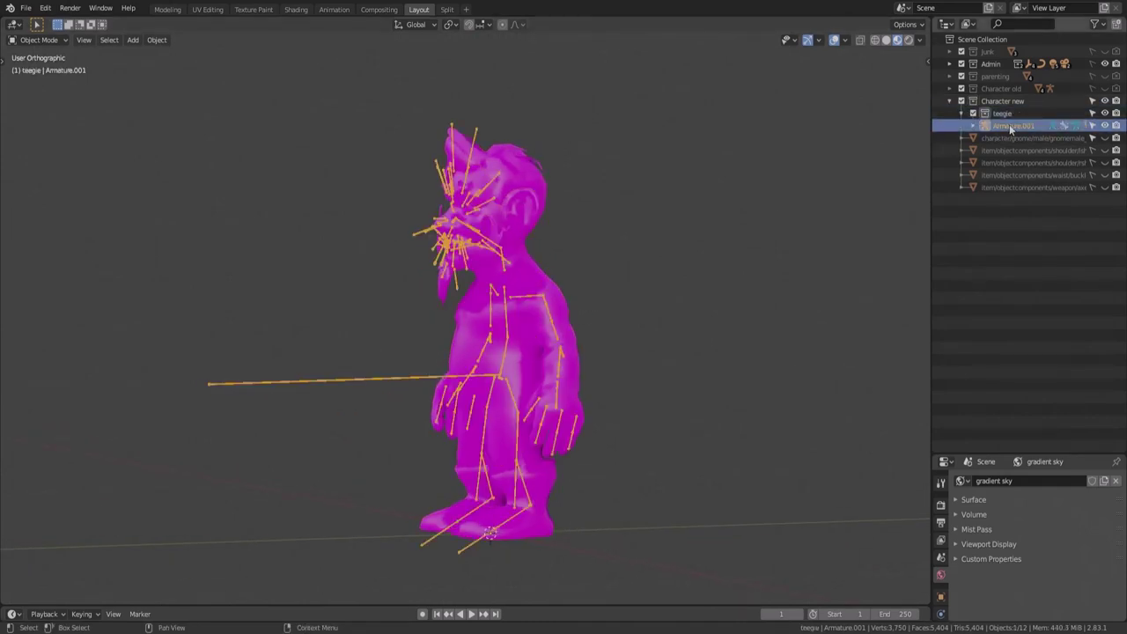
{"action": "left_click_drag", "start_coordinate": [1013, 127], "coordinate": [968, 38]}
{"action": "left_click", "coordinate": [999, 112]}
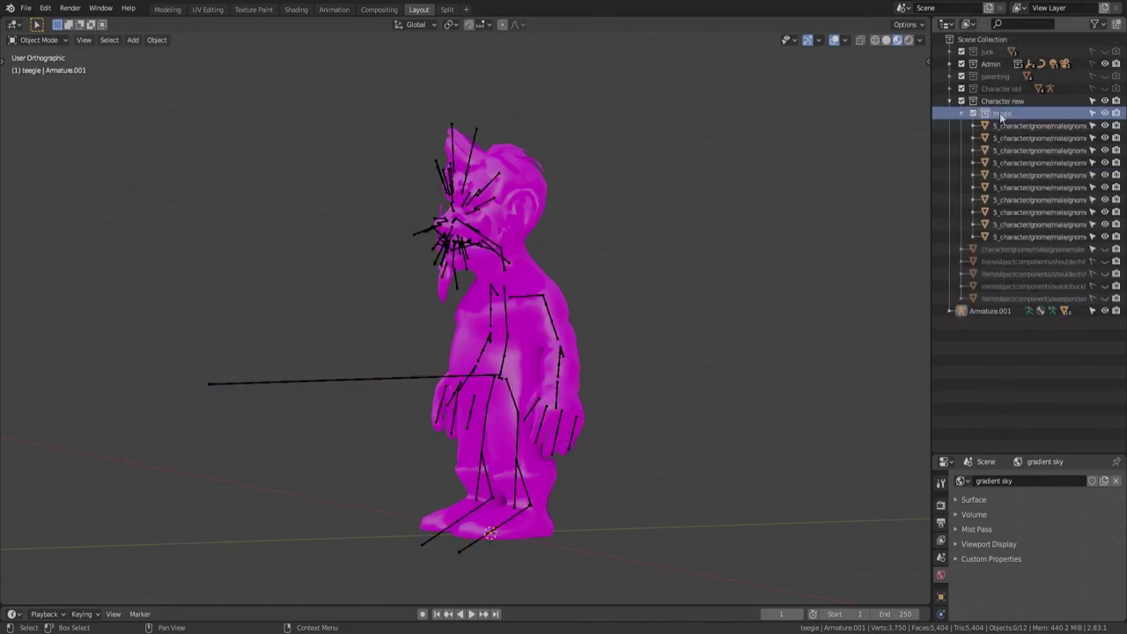
Examine the imported meshes in the teegie collection and the new armature's bones
{"action": "mouse_move", "coordinate": [1105, 126]}
{"action": "left_mouse_down"}
{"action": "mouse_move", "coordinate": [1106, 211]}
{"action": "mouse_move", "coordinate": [1106, 125]}
{"action": "left_mouse_up"}
{"action": "scroll", "coordinate": [544, 264], "scroll_direction": "up", "scroll_amount": 3}
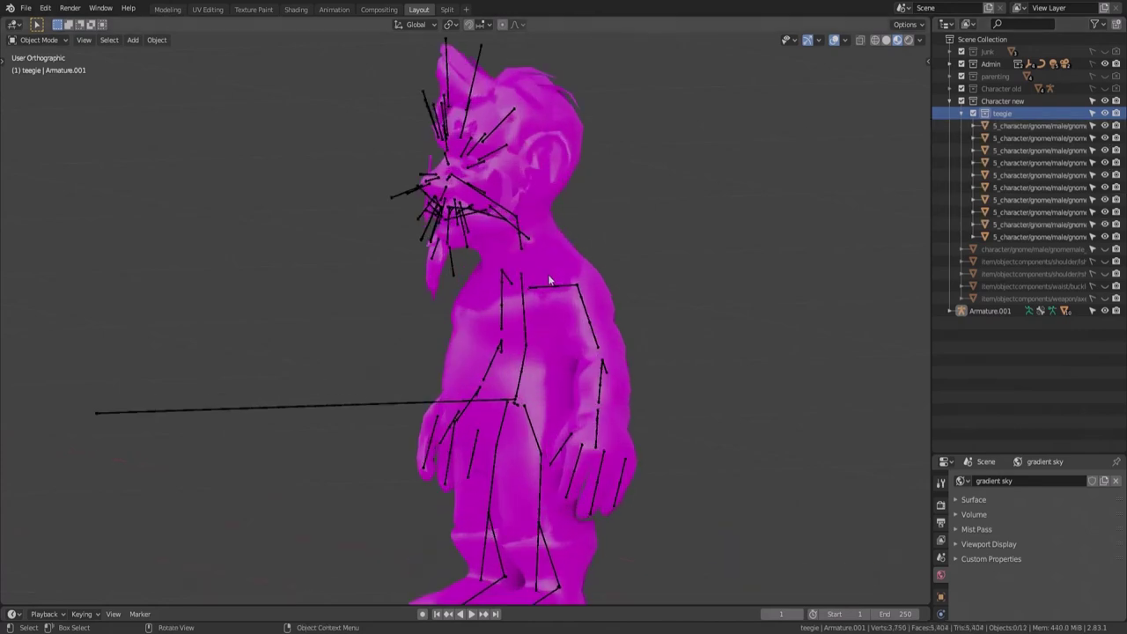
{"action": "middle_click_drag", "start_coordinate": [531, 252], "coordinate": [544, 256]}
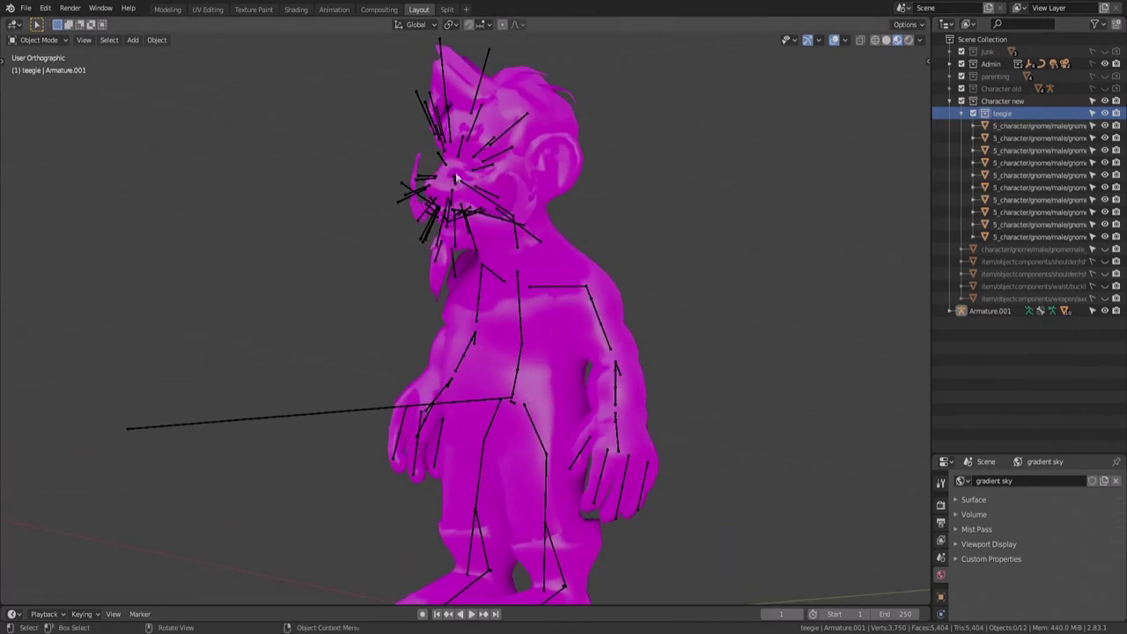
{"action": "scroll", "coordinate": [544, 247], "scroll_direction": "down", "scroll_amount": 1}
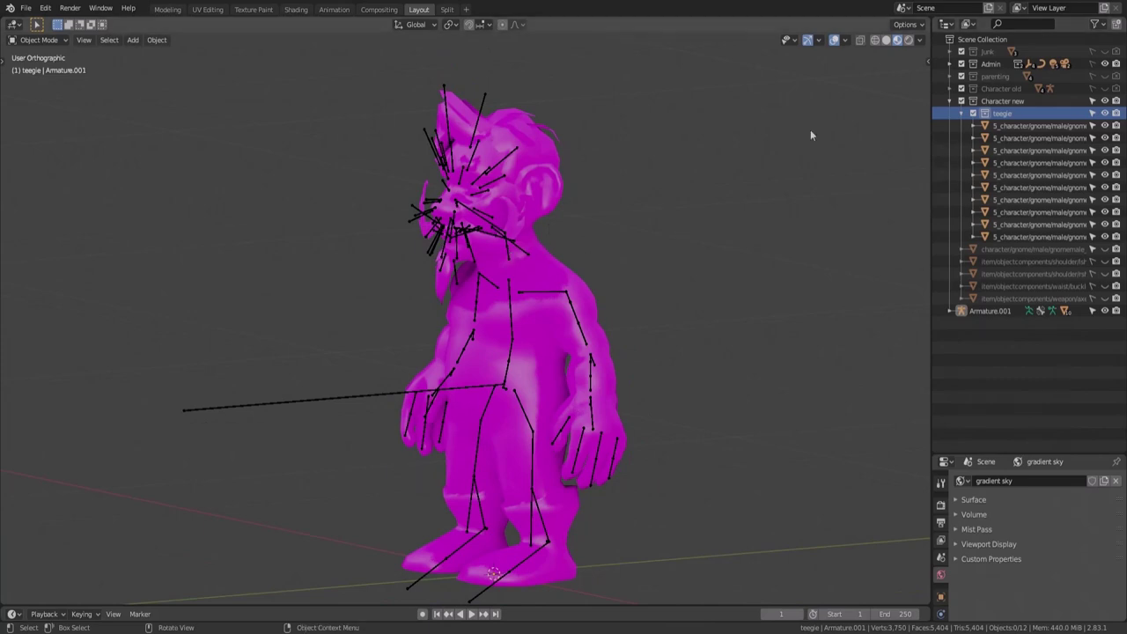
Delete the teegie collection with its hierarchy and unhide the original gnome body and item meshes in Character new
{"action": "right_click", "coordinate": [998, 112]}
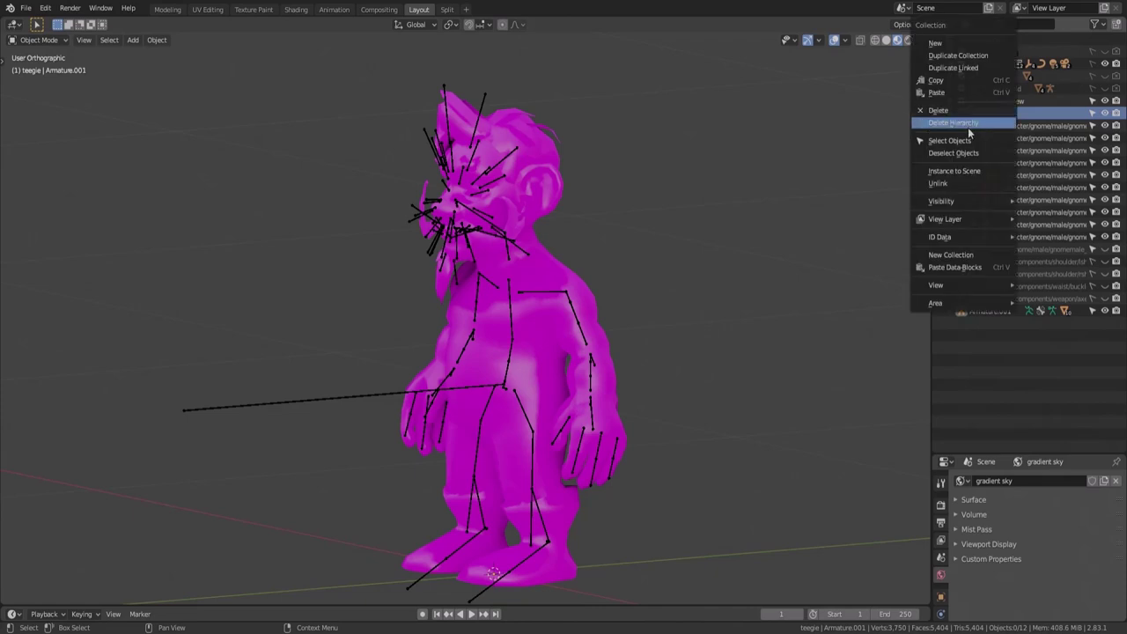
{"action": "left_click", "coordinate": [960, 124]}
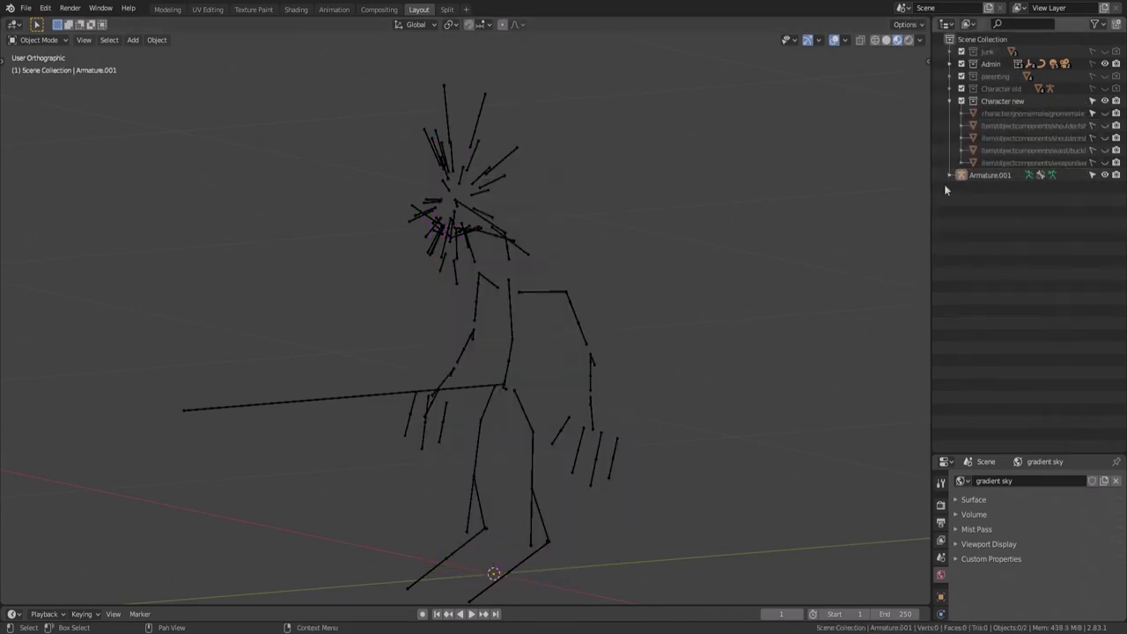
{"action": "left_click", "coordinate": [986, 175]}
{"action": "left_click_drag", "start_coordinate": [1105, 112], "coordinate": [1105, 163]}
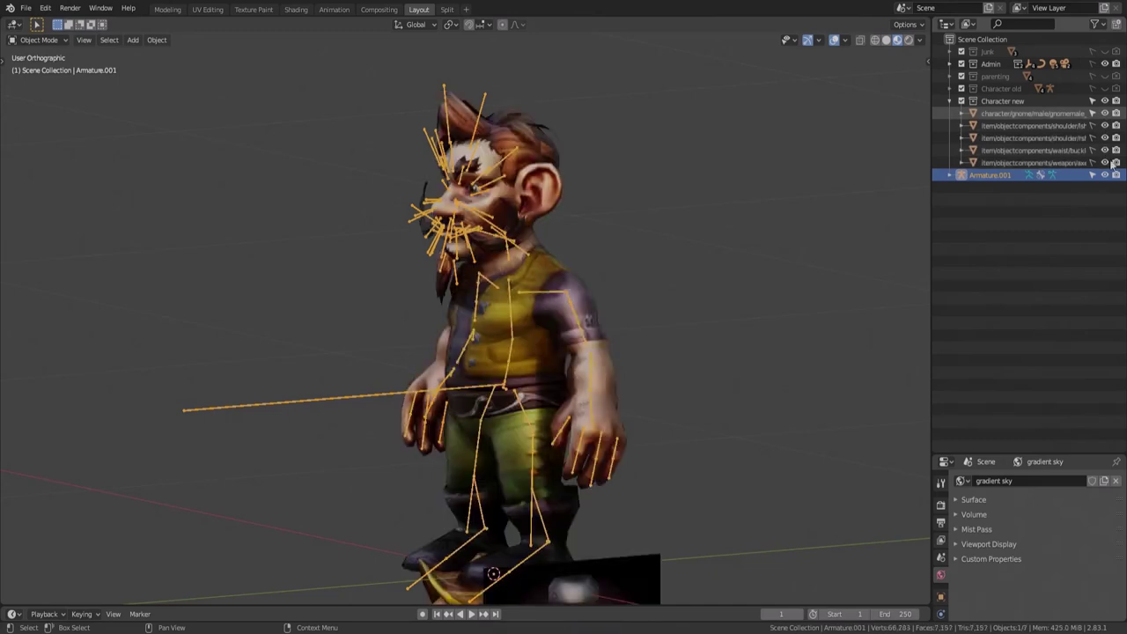
{"action": "left_click", "coordinate": [988, 103]}
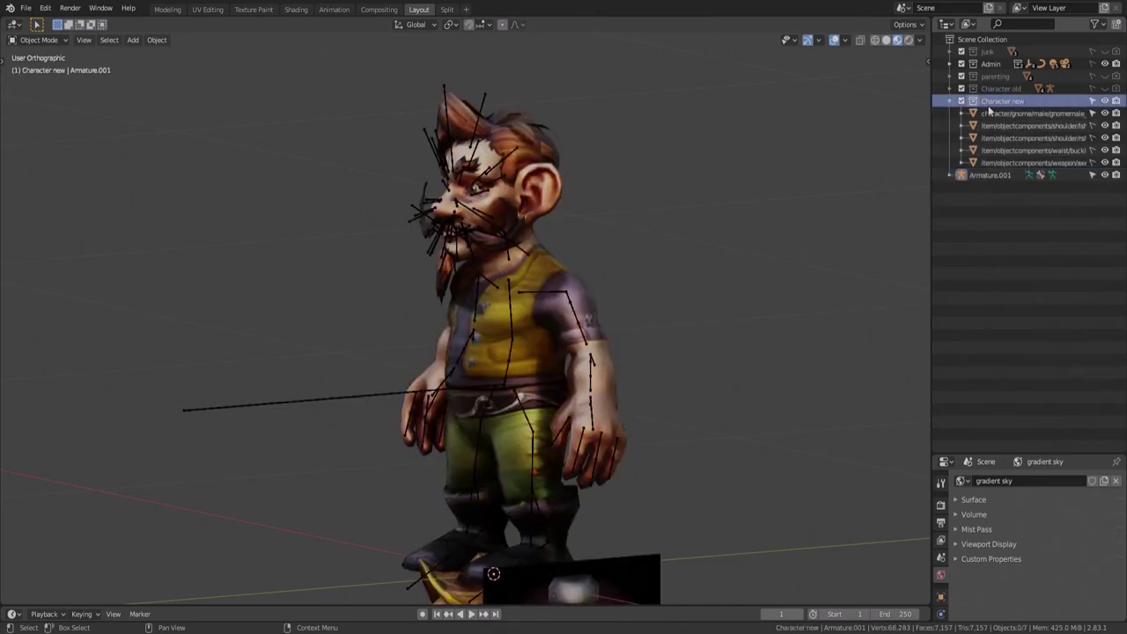
Parent the gnome's body mesh to Armature.001 using Armature Deform With Empty Groups and make the mesh unselectable
{"action": "left_click", "coordinate": [343, 393]}
{"action": "left_click", "coordinate": [563, 312]}
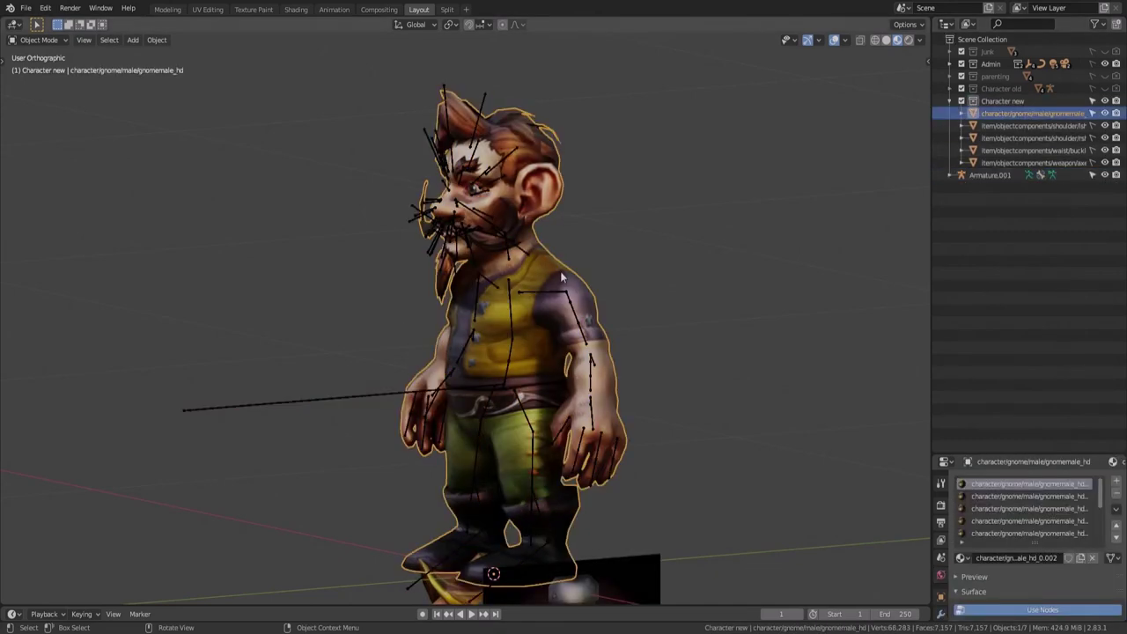
{"action": "left_click", "coordinate": [333, 405], "text": "shift"}
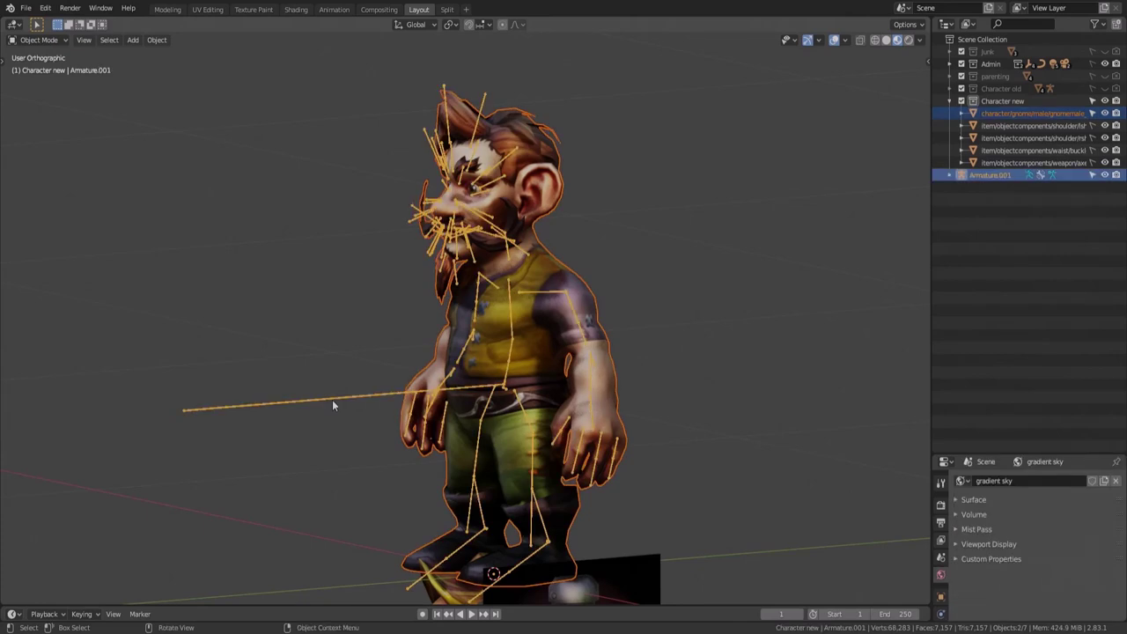
{"action": "key", "text": "ctrl+p"}
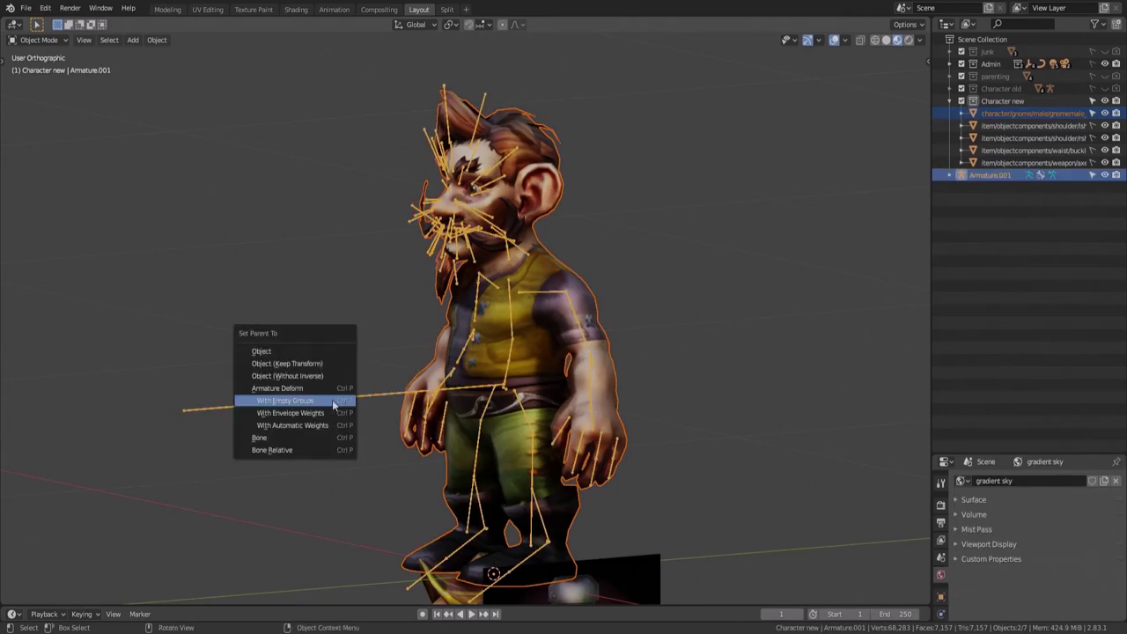
{"action": "left_click", "coordinate": [336, 404]}
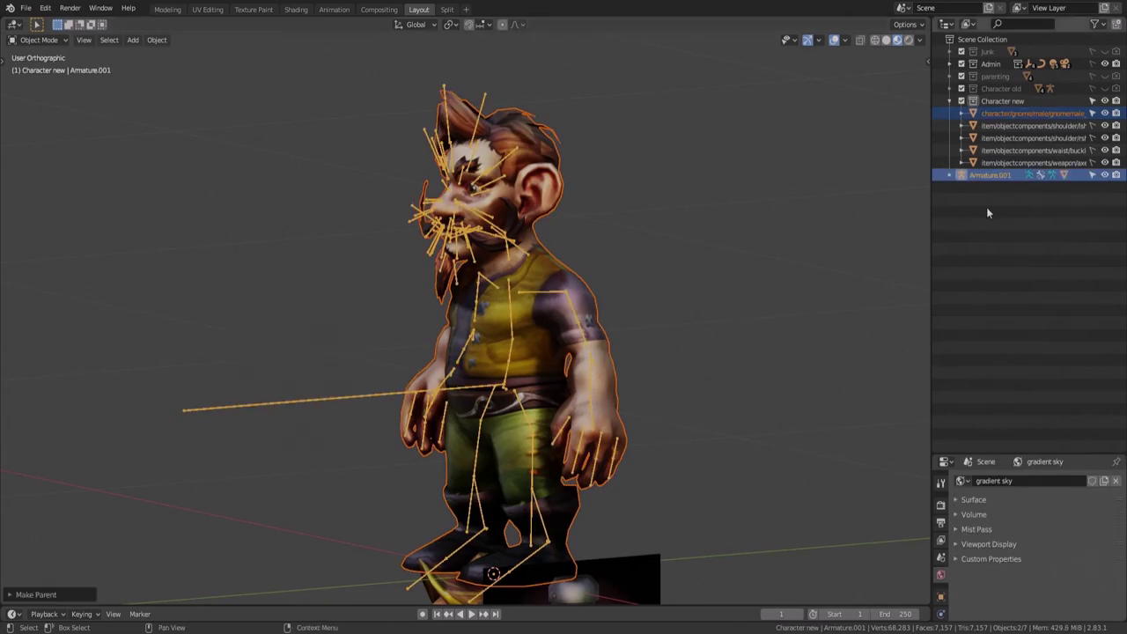
{"action": "left_click", "coordinate": [1092, 114]}
Test the rig in Pose Mode by trial-rotating the gnome's left shoulder bone and left hip bone
{"action": "key", "text": "KP_1"}
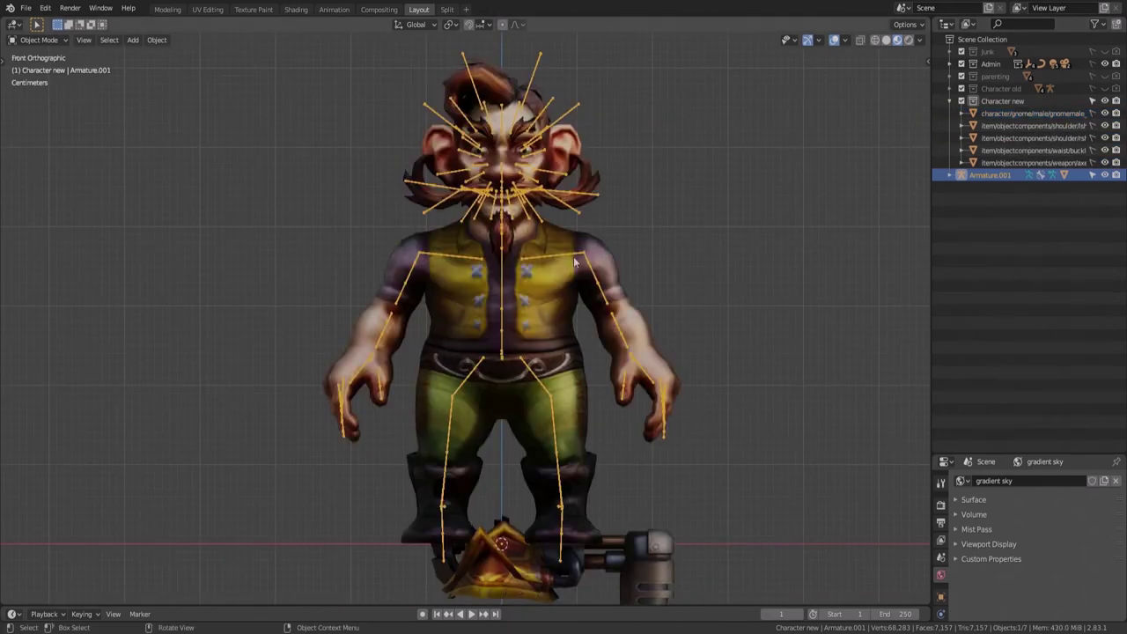
{"action": "left_click", "coordinate": [39, 41]}
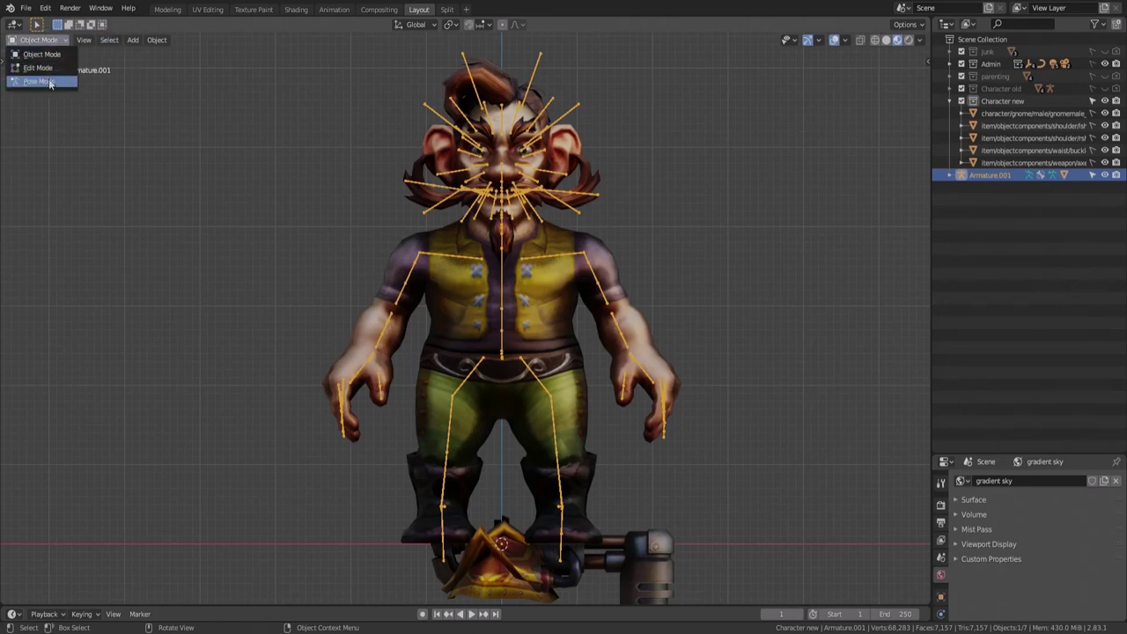
{"action": "left_click", "coordinate": [40, 81]}
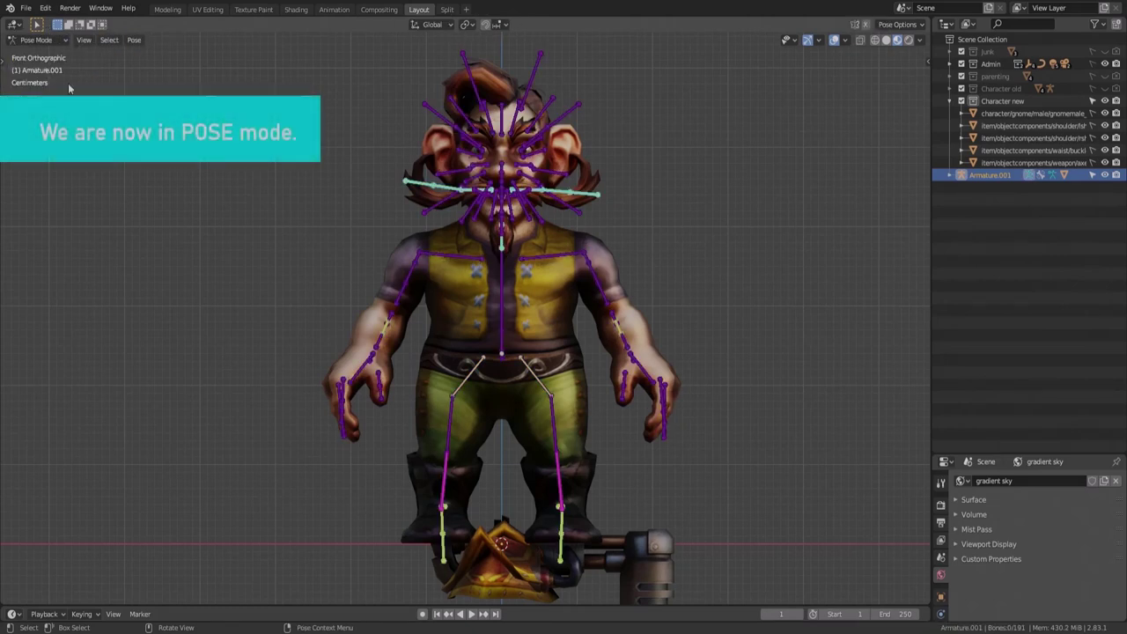
{"action": "left_click", "coordinate": [564, 258]}
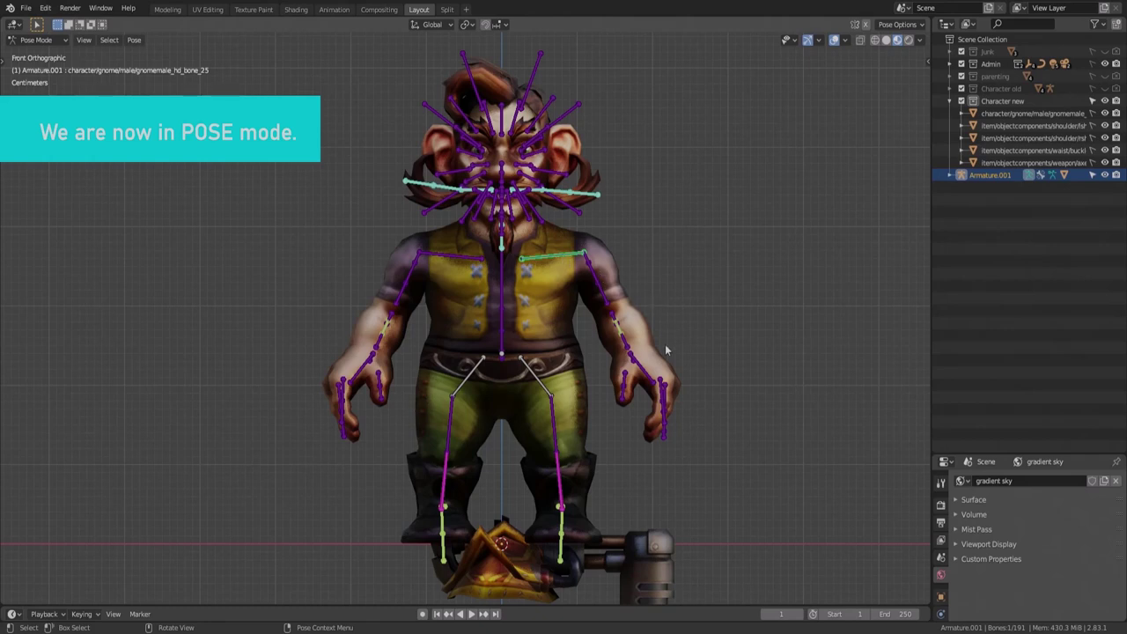
{"action": "key", "text": "r"}
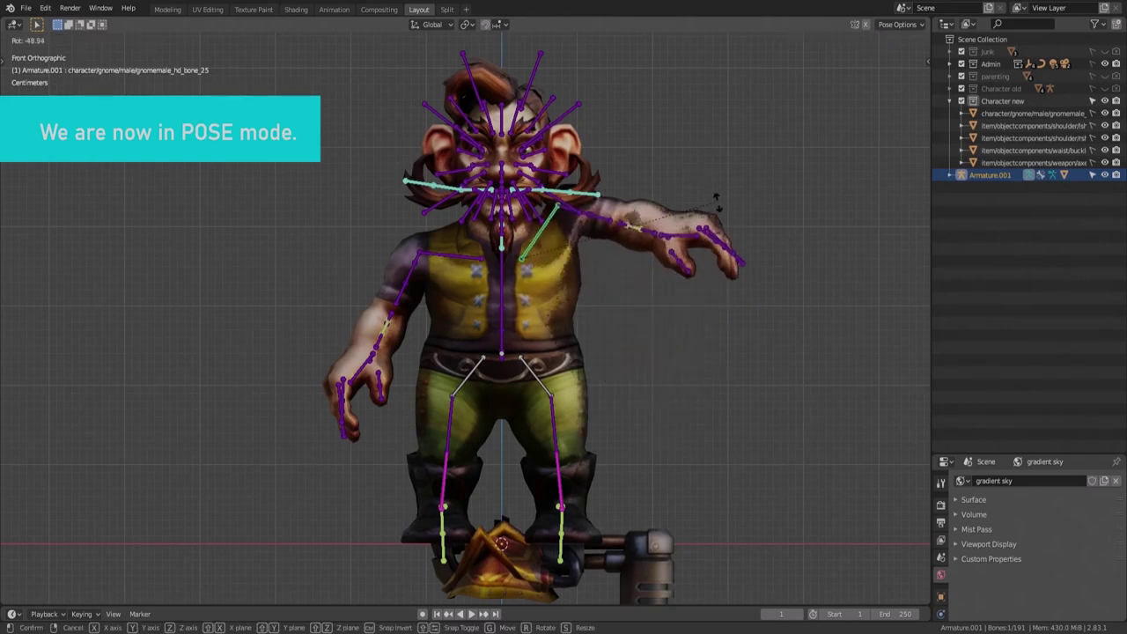
{"action": "key", "text": "Escape"}
{"action": "left_click", "coordinate": [540, 390]}
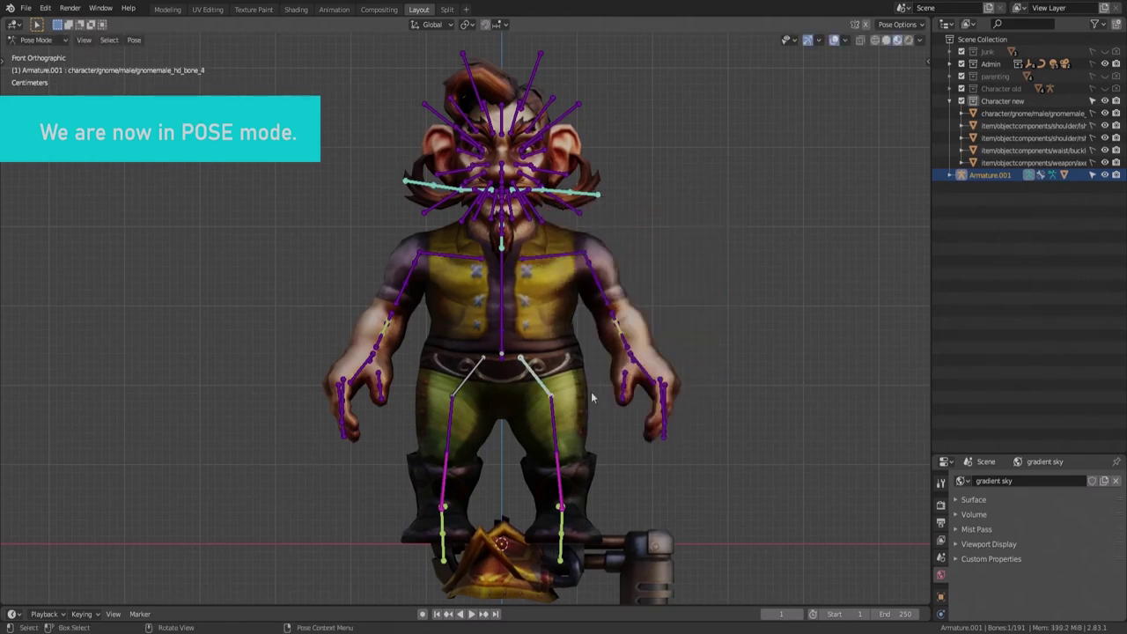
{"action": "key", "text": "r"}
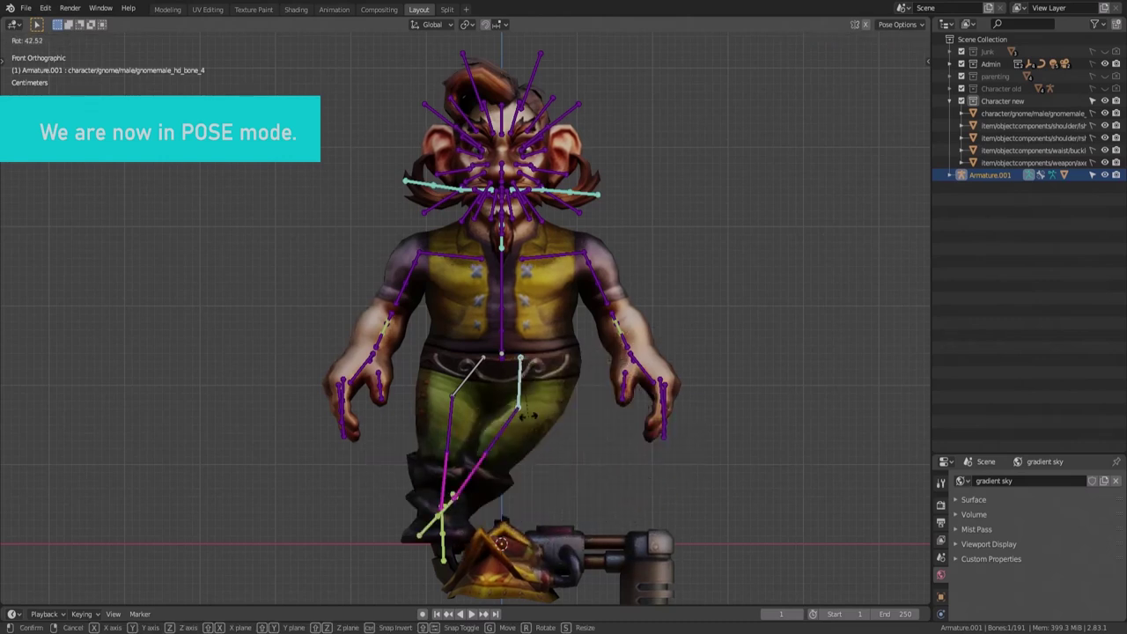
{"action": "left_click", "coordinate": [571, 398]}
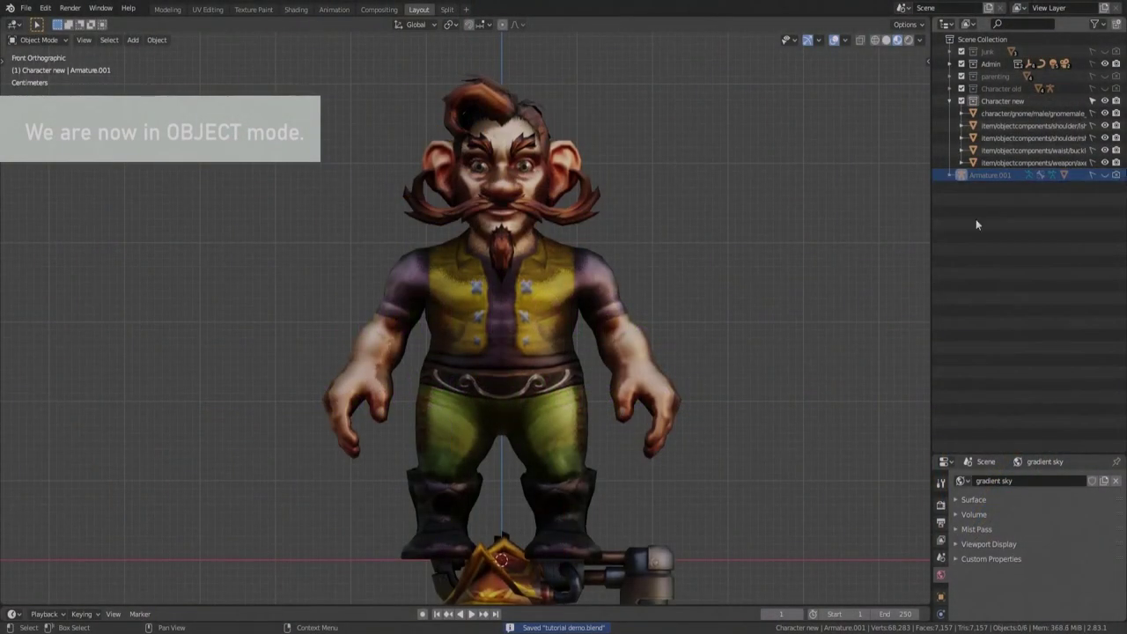
Position the mechagnome axe at the gnome's right hand in Object Mode, aligning it from the top and front views
{"action": "scroll", "coordinate": [648, 245], "scroll_direction": "up", "scroll_amount": 2}
{"action": "scroll", "coordinate": [648, 245], "scroll_direction": "down", "scroll_amount": 3}
{"action": "middle_click_drag", "start_coordinate": [678, 546], "coordinate": [694, 571]}
{"action": "left_click", "coordinate": [641, 523]}
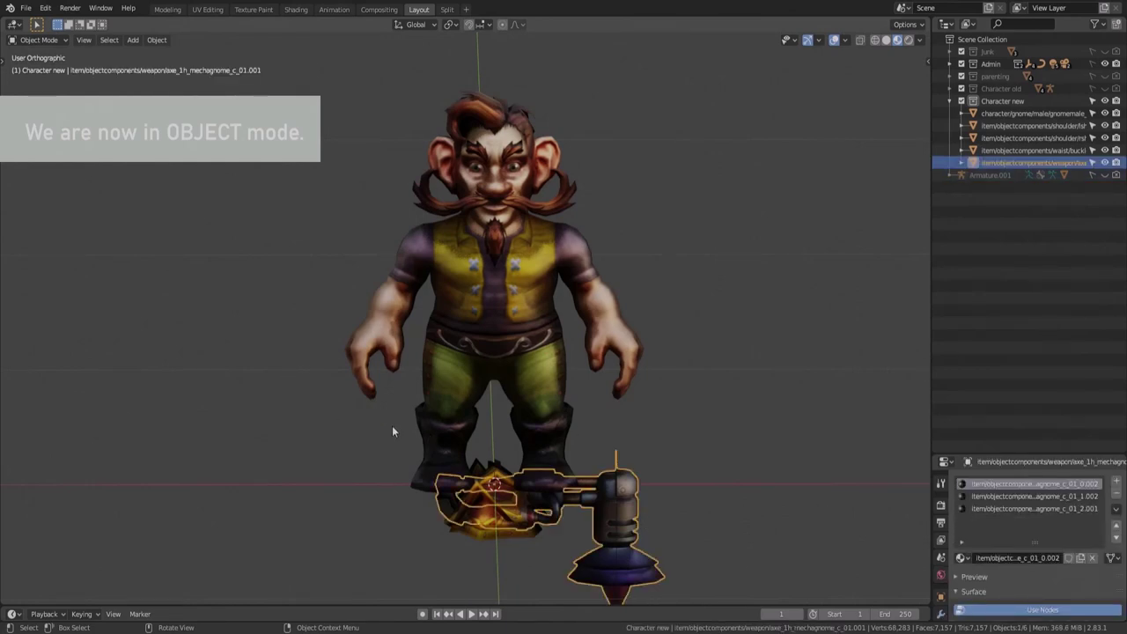
{"action": "key", "text": "KP_7"}
{"action": "left_click_drag", "start_coordinate": [684, 255], "coordinate": [390, 438]}
{"action": "middle_click_drag", "start_coordinate": [390, 438], "coordinate": [436, 268]}
{"action": "key", "text": "KP_1"}
Adjust the leather pads over the gnome's shoulders from the top and front views, undoing the last two changes
{"action": "left_click", "coordinate": [420, 204]}
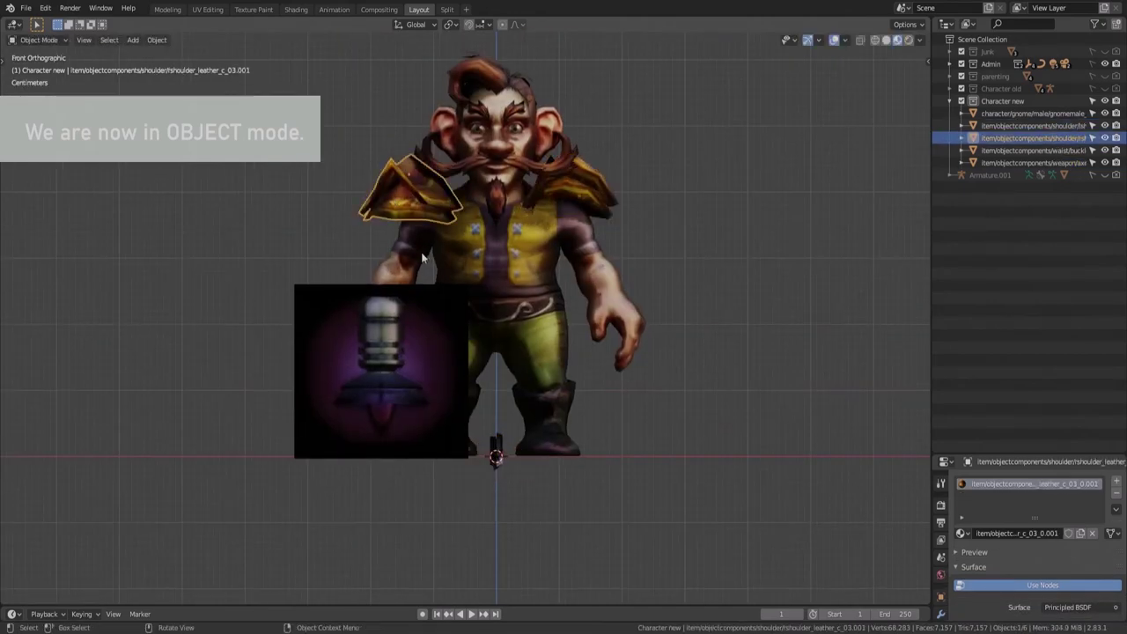
{"action": "key", "text": "KP_7"}
{"action": "left_click", "coordinate": [604, 284]}
{"action": "left_click_drag", "start_coordinate": [604, 284], "coordinate": [673, 266]}
{"action": "key", "text": "KP_1"}
{"action": "scroll", "coordinate": [706, 303], "scroll_direction": "up", "scroll_amount": 3}
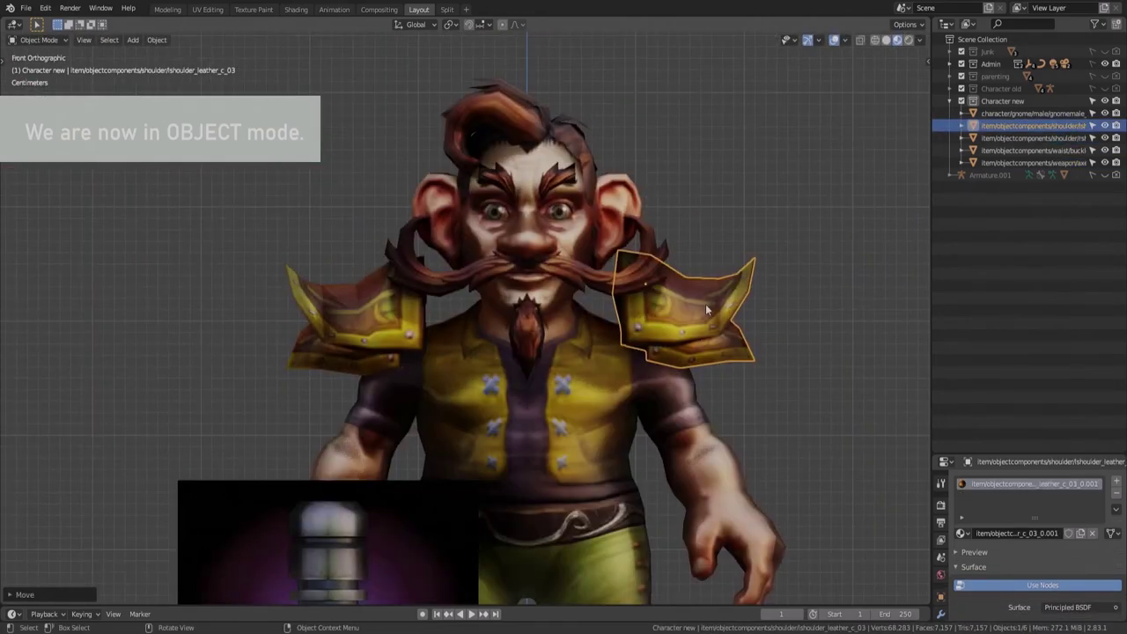
{"action": "key", "text": "ctrl+z"}
{"action": "key", "text": "ctrl+z"}
Rotate the leather belt buckle near the gnome's feet 90 degrees around the Z axis
{"action": "scroll", "coordinate": [538, 409], "scroll_direction": "down", "scroll_amount": 3}
{"action": "scroll", "coordinate": [568, 545], "scroll_direction": "up", "scroll_amount": 3}
{"action": "left_click", "coordinate": [606, 600]}
{"action": "middle_click_drag", "start_coordinate": [634, 587], "coordinate": [588, 389], "text": "shift"}
{"action": "scroll", "coordinate": [588, 389], "scroll_direction": "up", "scroll_amount": 2}
{"action": "type", "text": "rz90"}
{"action": "key", "text": "Return"}
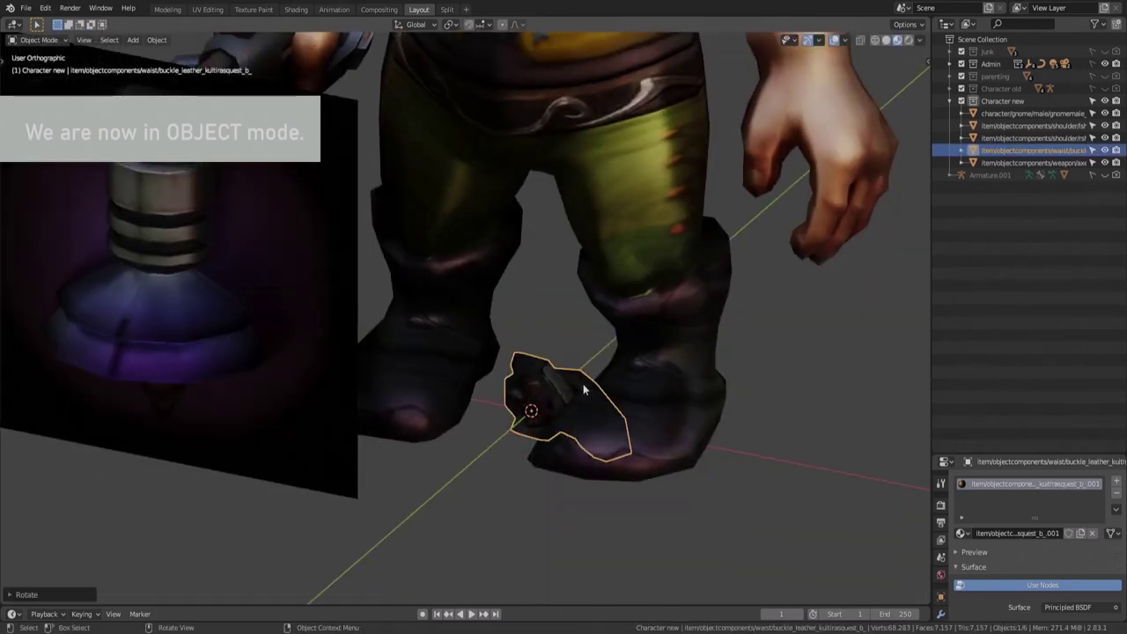
Move the buckle about 0.08 m forward and 0.23 m up to the front of the gnome's belt, and save the file
{"action": "middle_click_drag", "start_coordinate": [583, 384], "coordinate": [631, 349]}
{"action": "scroll", "coordinate": [631, 348], "scroll_direction": "up", "scroll_amount": 3}
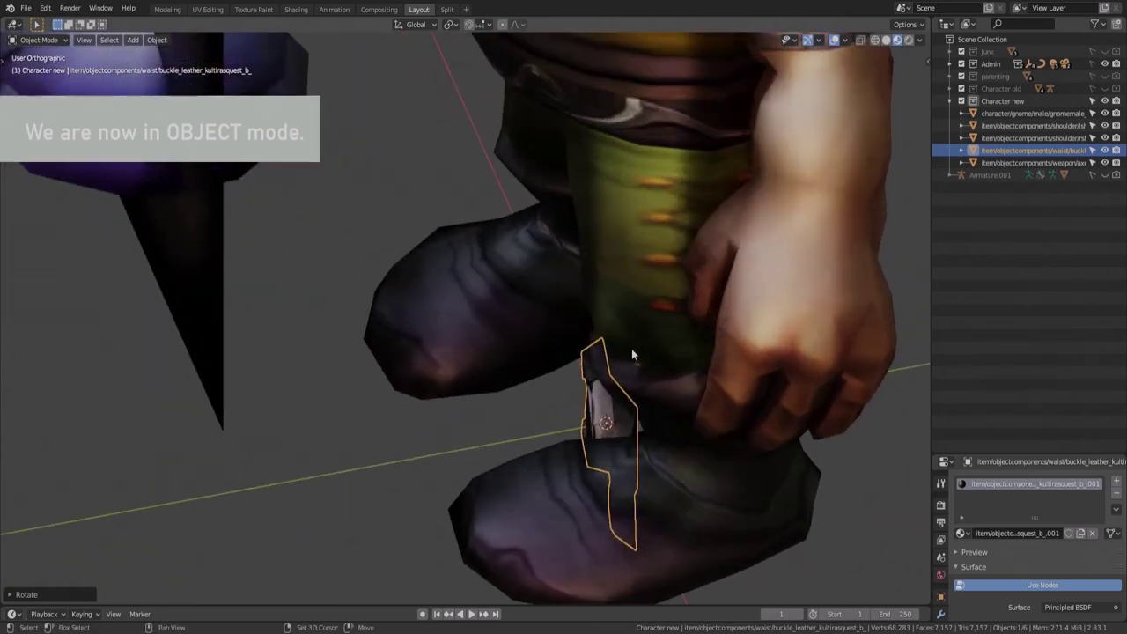
{"action": "key", "text": "KP_3"}
{"action": "scroll", "coordinate": [609, 361], "scroll_direction": "down", "scroll_amount": 5}
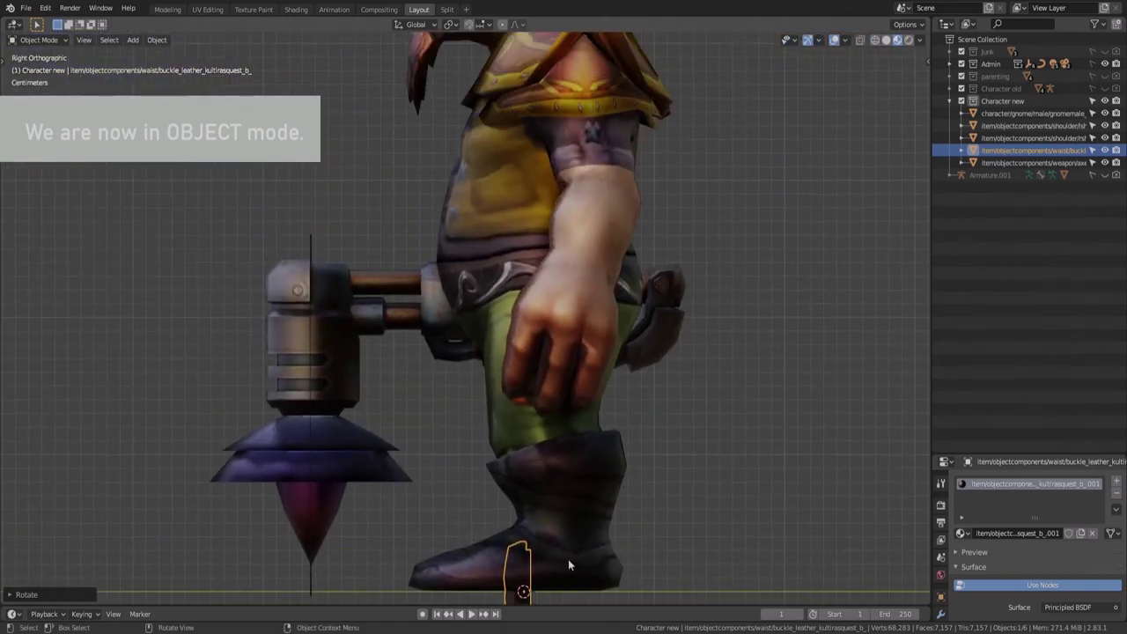
{"action": "key", "text": "g"}
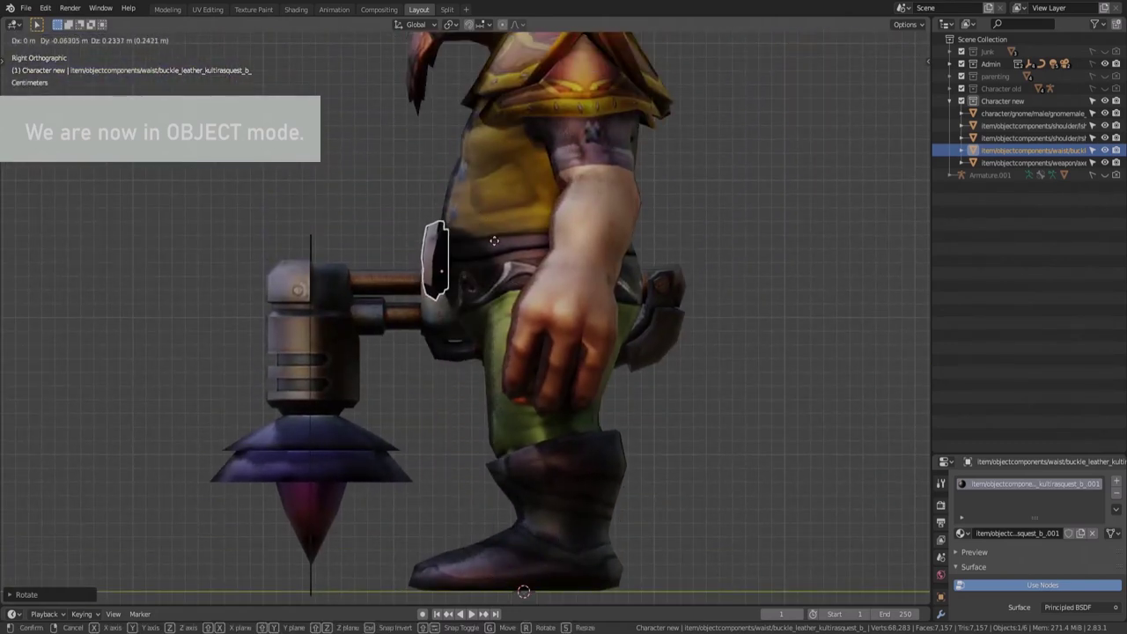
{"action": "left_click", "coordinate": [491, 240]}
{"action": "key", "text": "KP_1"}
{"action": "key", "text": "ctrl+s"}
Make Armature.001 visible and selectable, and select the gnome's right hand bone in Pose Mode
{"action": "middle_click_drag", "start_coordinate": [498, 321], "coordinate": [518, 296]}
{"action": "left_click", "coordinate": [1092, 176]}
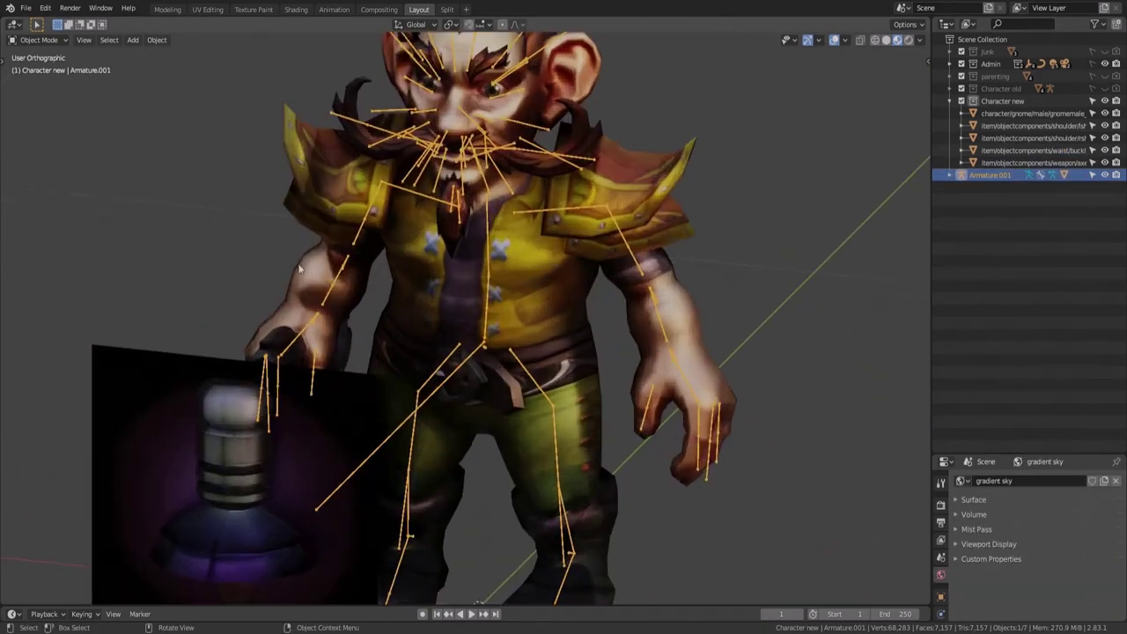
{"action": "left_click", "coordinate": [39, 40]}
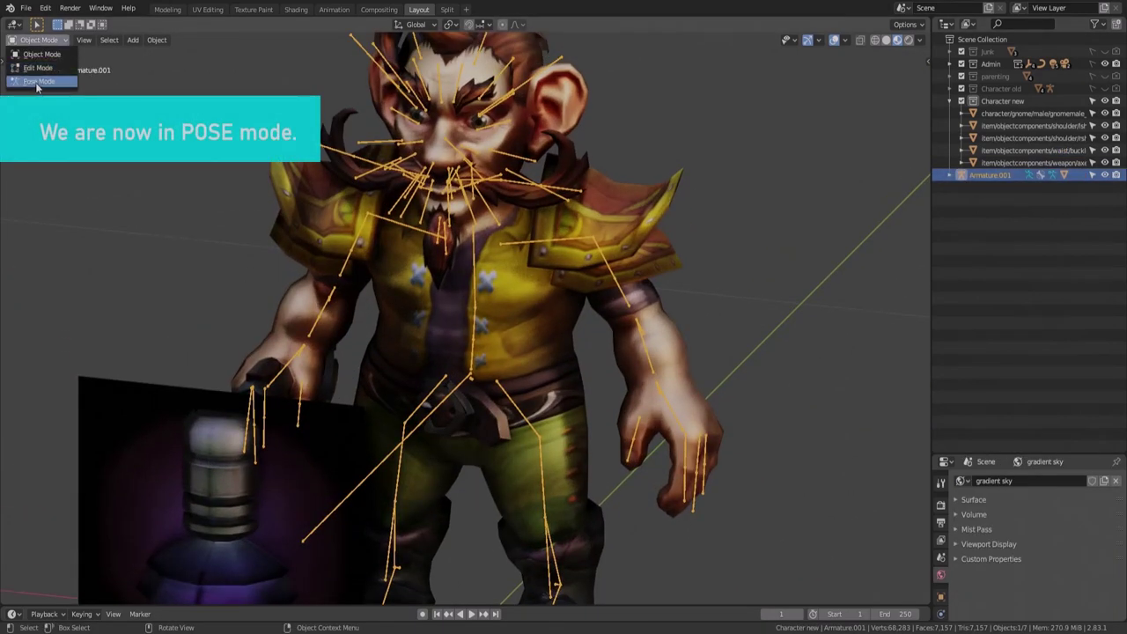
{"action": "left_click", "coordinate": [38, 82]}
{"action": "middle_click_drag", "start_coordinate": [422, 326], "coordinate": [551, 285]}
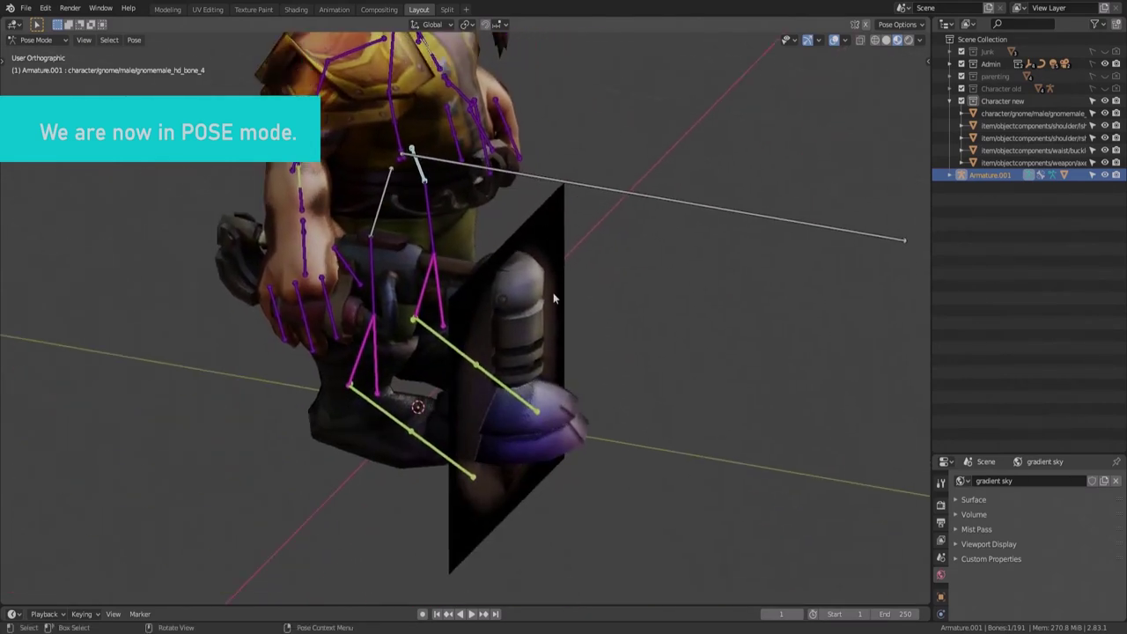
{"action": "left_click", "coordinate": [306, 257]}
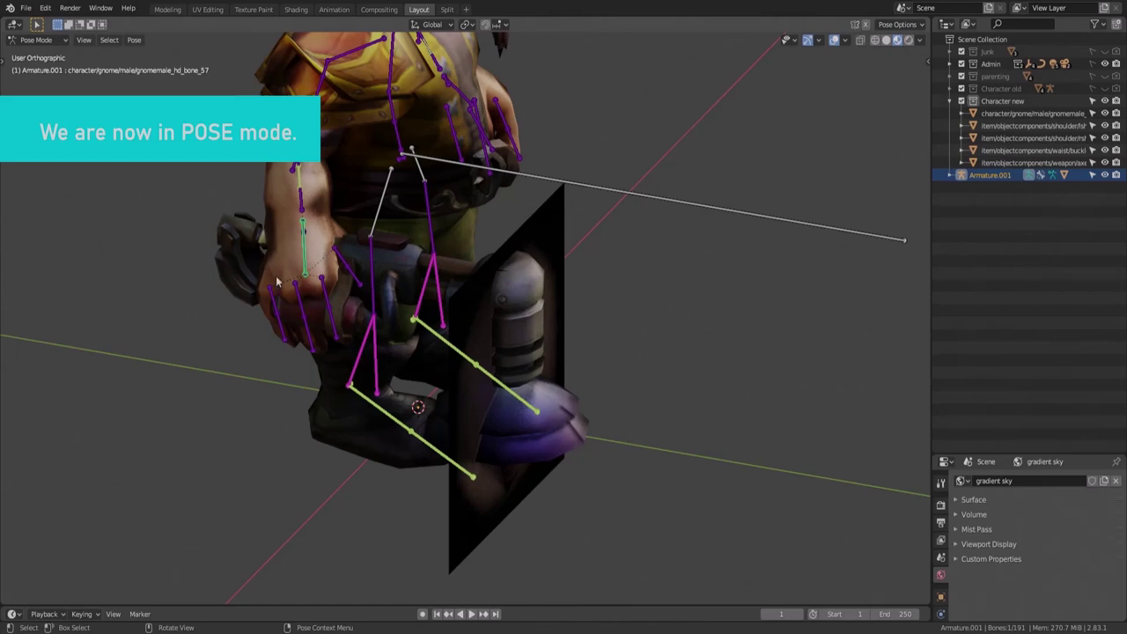
Parent the mechagnome axe to the armature's active right hand bone in Object Mode using the Bone option
{"action": "left_click", "coordinate": [35, 40]}
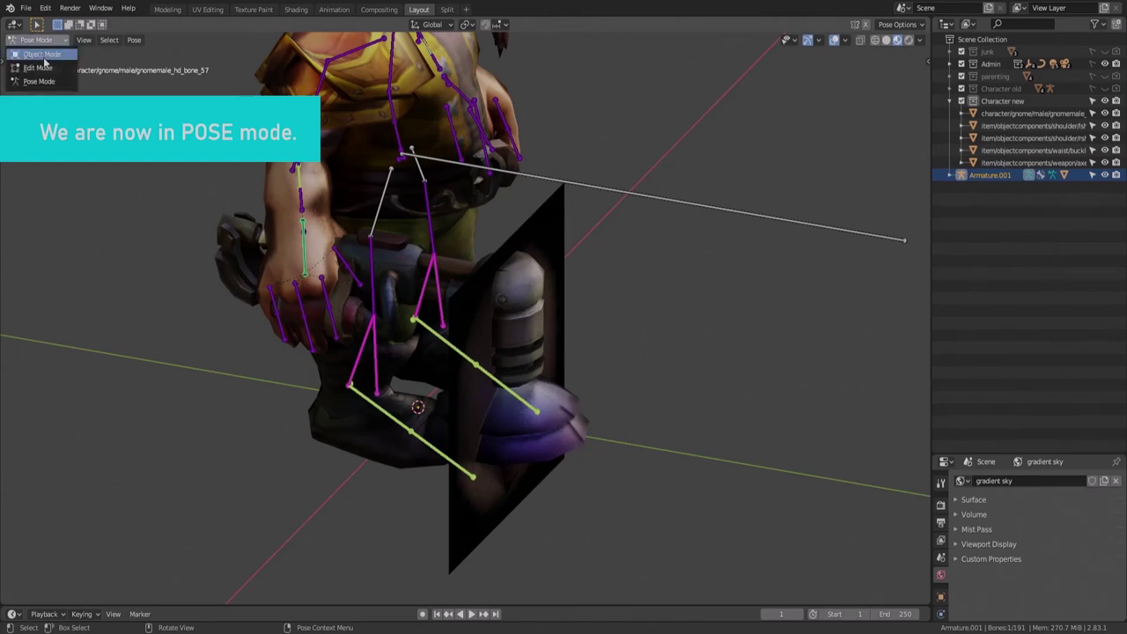
{"action": "left_click", "coordinate": [43, 54]}
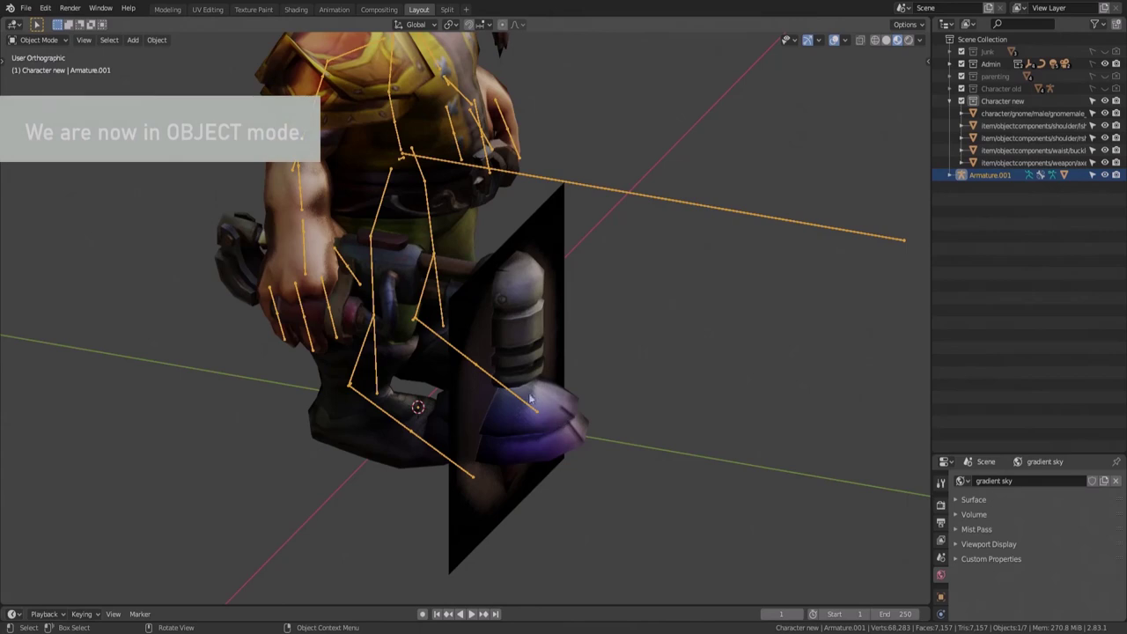
{"action": "left_click", "coordinate": [433, 283]}
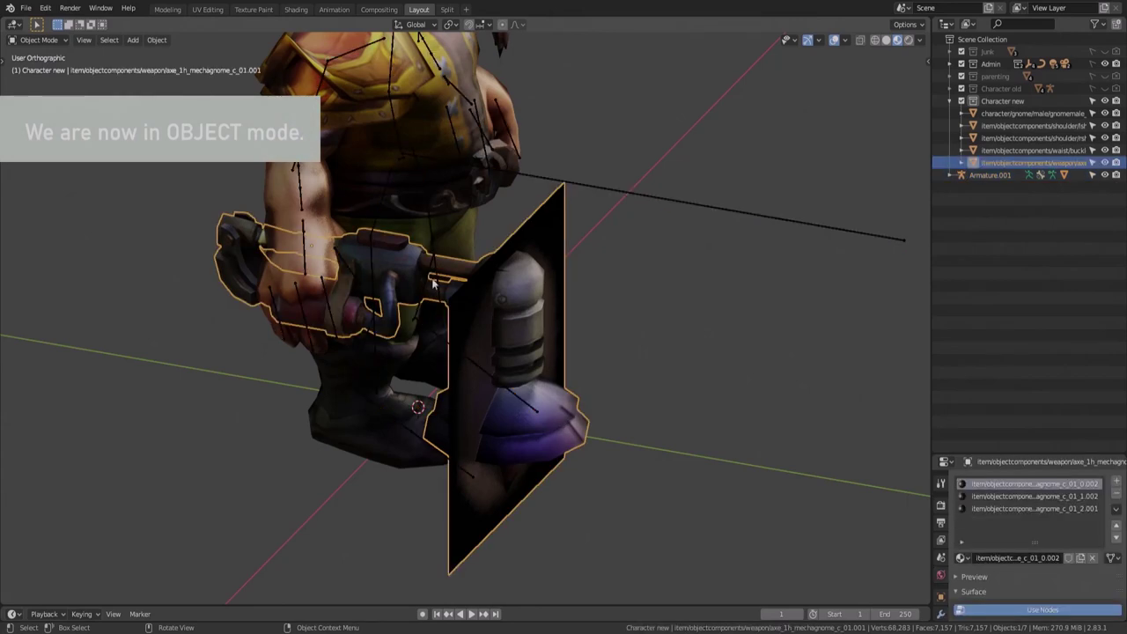
{"action": "left_click", "coordinate": [302, 203], "text": "shift"}
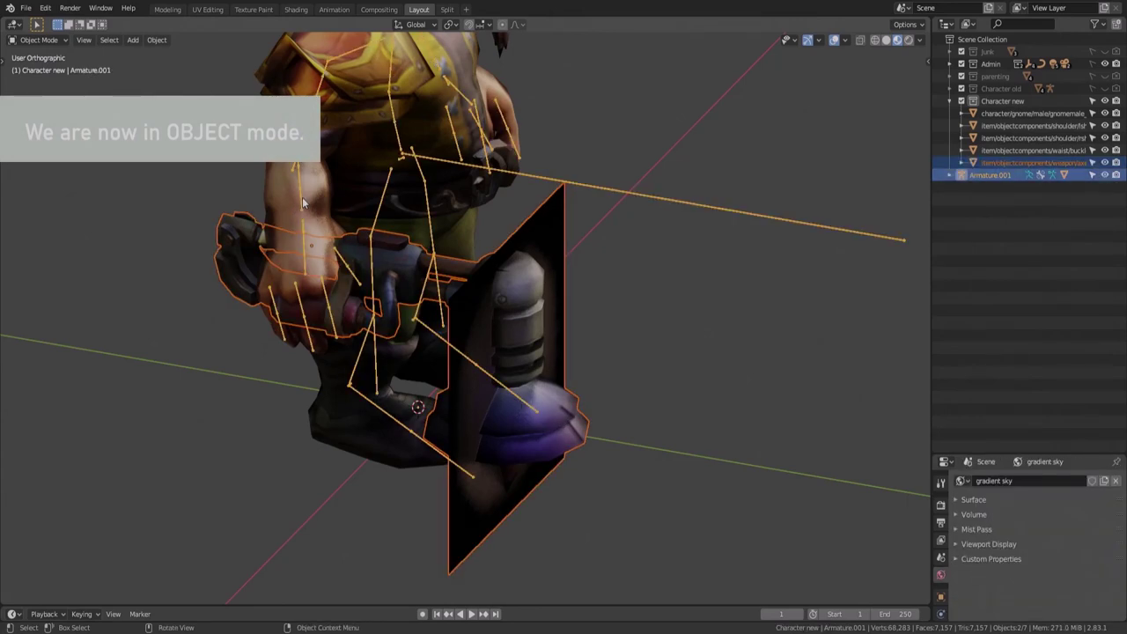
{"action": "key", "text": "ctrl+p"}
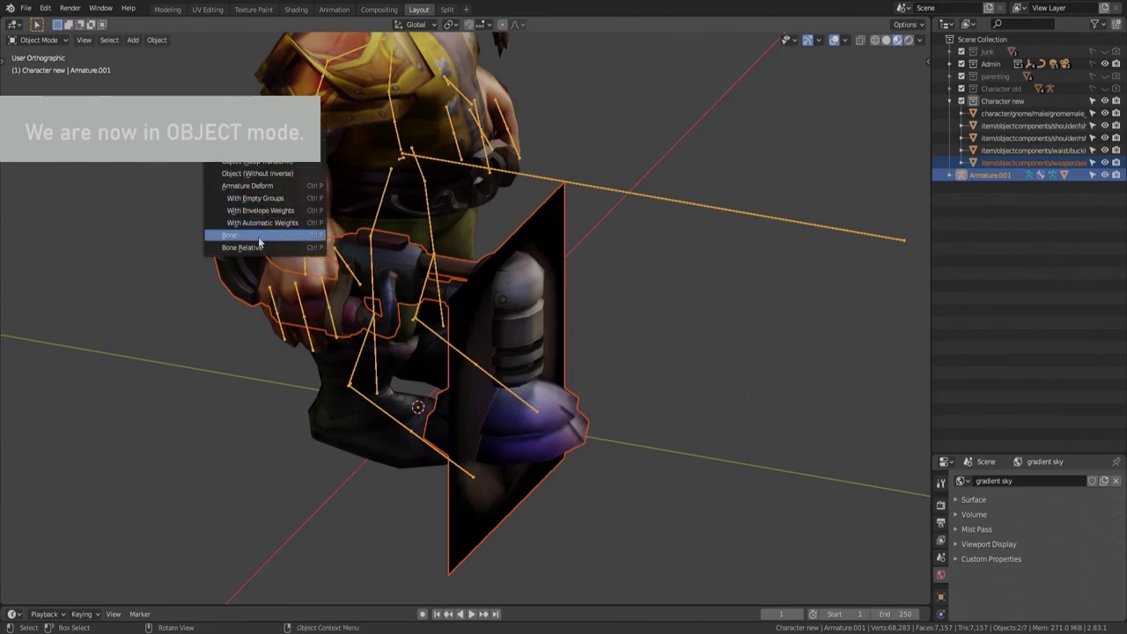
{"action": "left_click", "coordinate": [231, 236]}
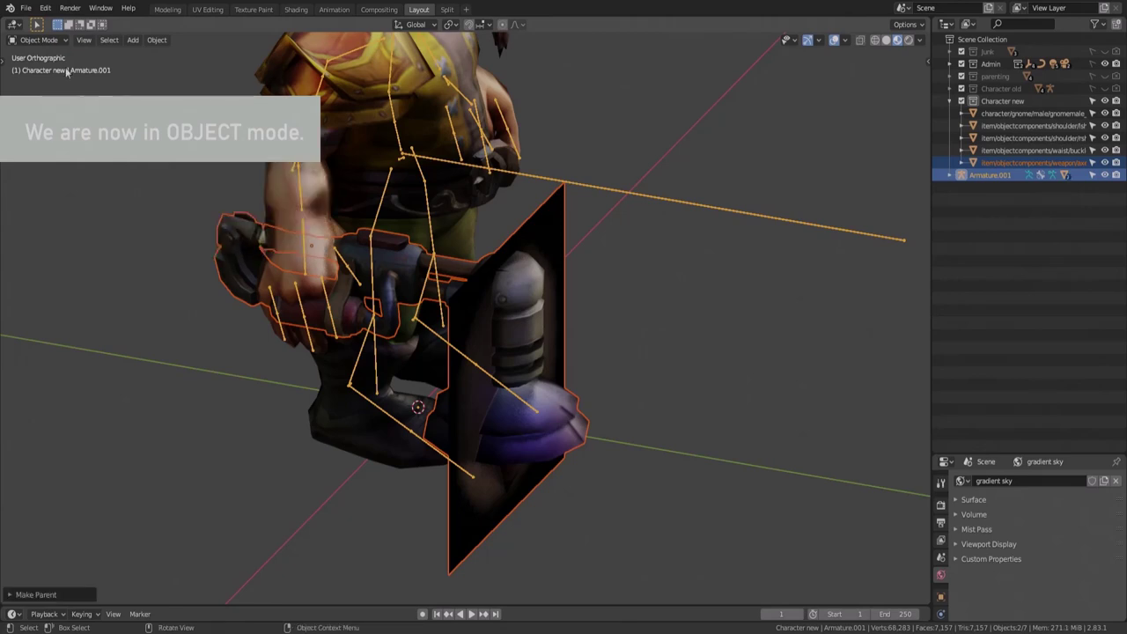
Select the gnome's right collarbone bone beneath the shoulder pad in Pose Mode
{"action": "left_click", "coordinate": [38, 40]}
{"action": "left_click", "coordinate": [40, 82]}
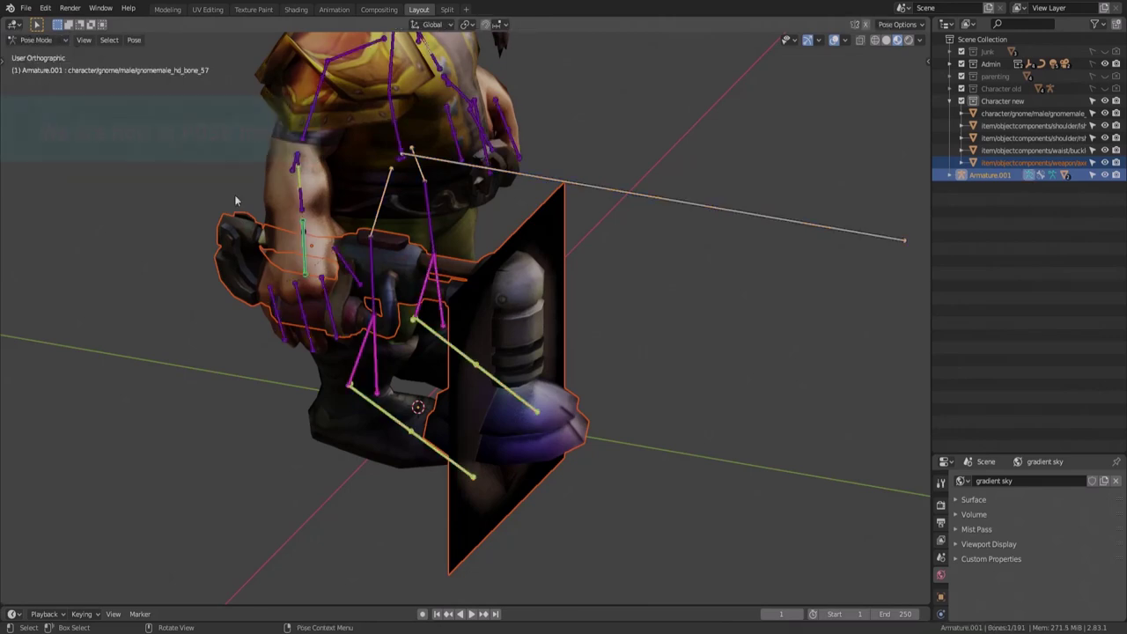
{"action": "left_click", "coordinate": [313, 254]}
{"action": "left_click", "coordinate": [304, 249]}
{"action": "middle_click_drag", "start_coordinate": [433, 244], "coordinate": [421, 301]}
{"action": "key", "text": "KP_1"}
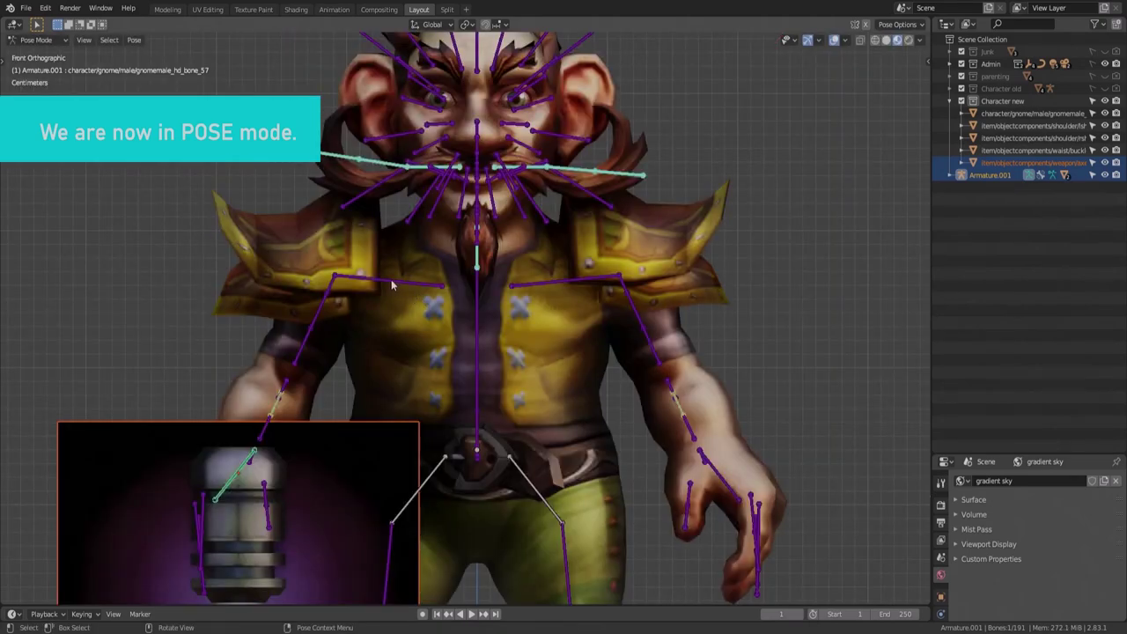
{"action": "left_click", "coordinate": [394, 284]}
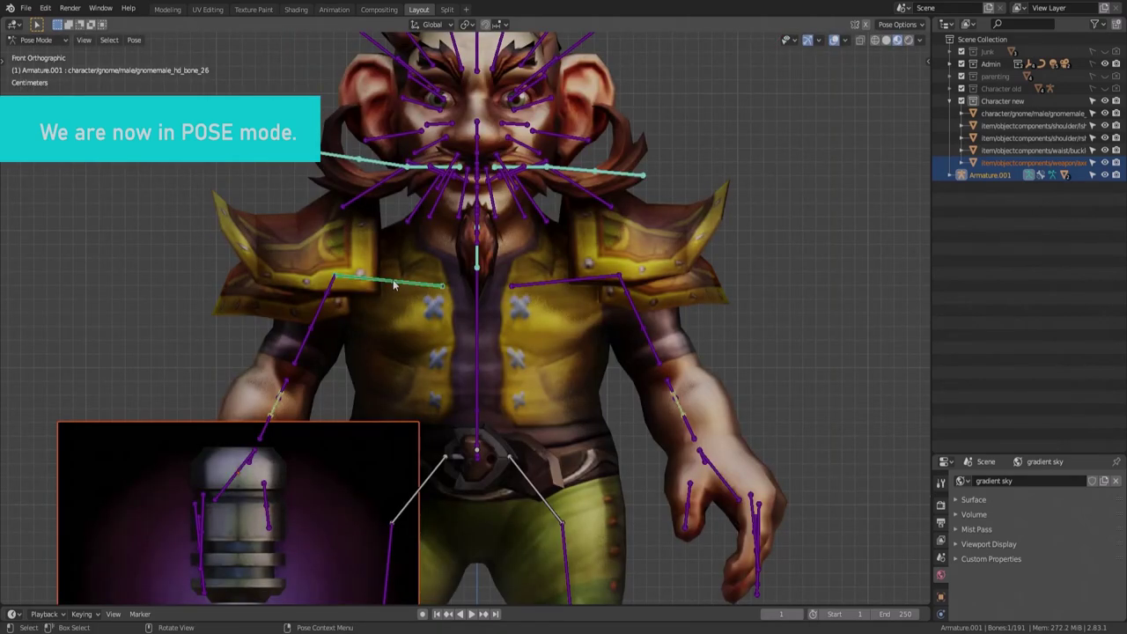
Parent the gnome's right shoulder pad to the armature's active collarbone bone in Object Mode using the Bone option
{"action": "left_click", "coordinate": [36, 40]}
{"action": "left_click", "coordinate": [36, 55]}
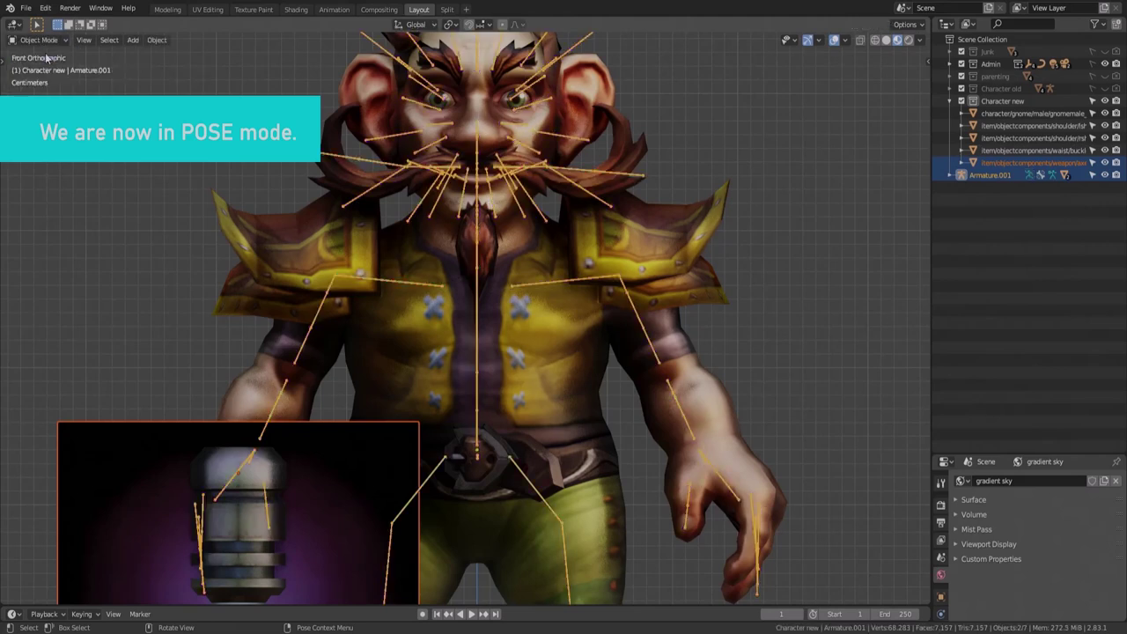
{"action": "left_click", "coordinate": [302, 236]}
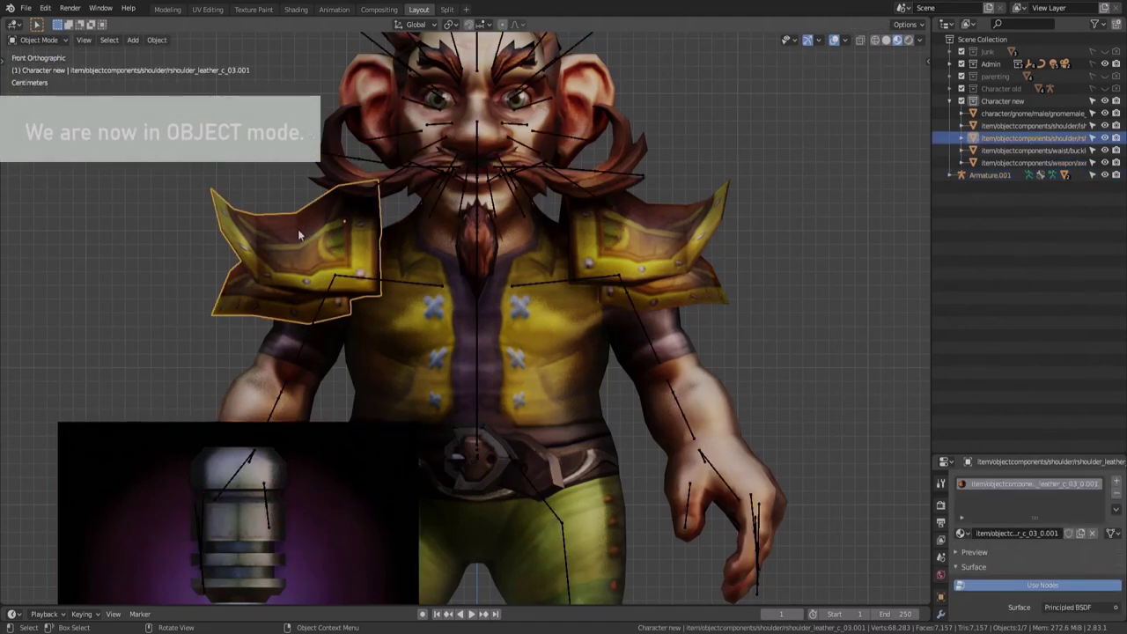
{"action": "key", "text": "shift"}
{"action": "left_click", "coordinate": [397, 286], "text": "shift"}
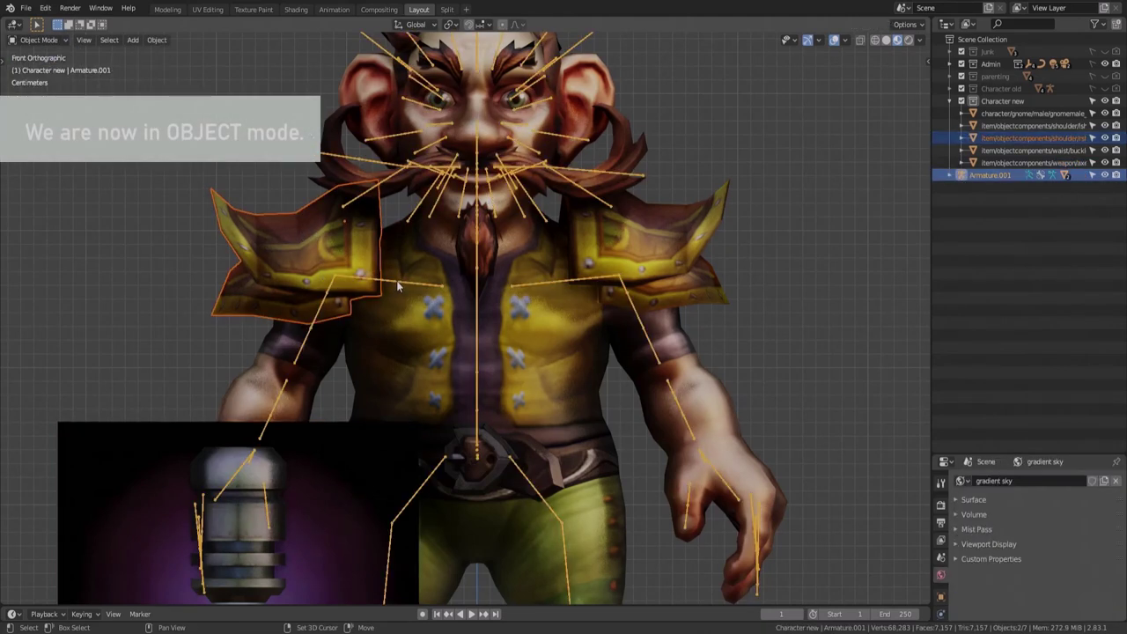
{"action": "key", "text": "ctrl+p"}
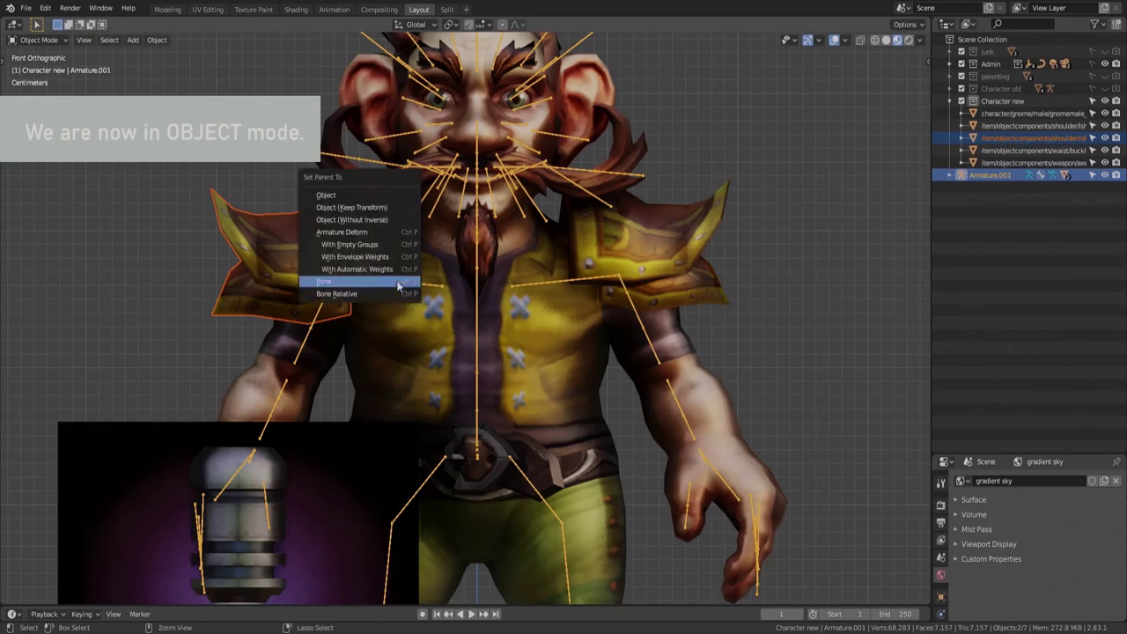
{"action": "left_click", "coordinate": [398, 286]}
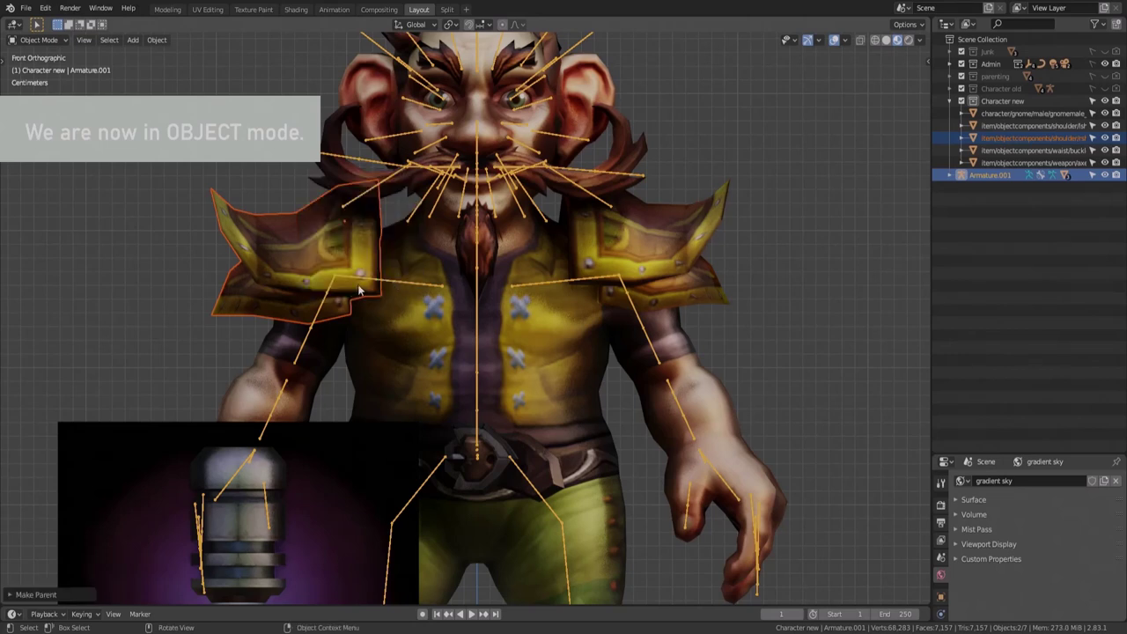
Test the shoulder pad's parenting by rotating the right collarbone bone in Pose Mode, cancel the rotation, and return to Object Mode
{"action": "left_click", "coordinate": [39, 39]}
{"action": "left_click", "coordinate": [37, 80]}
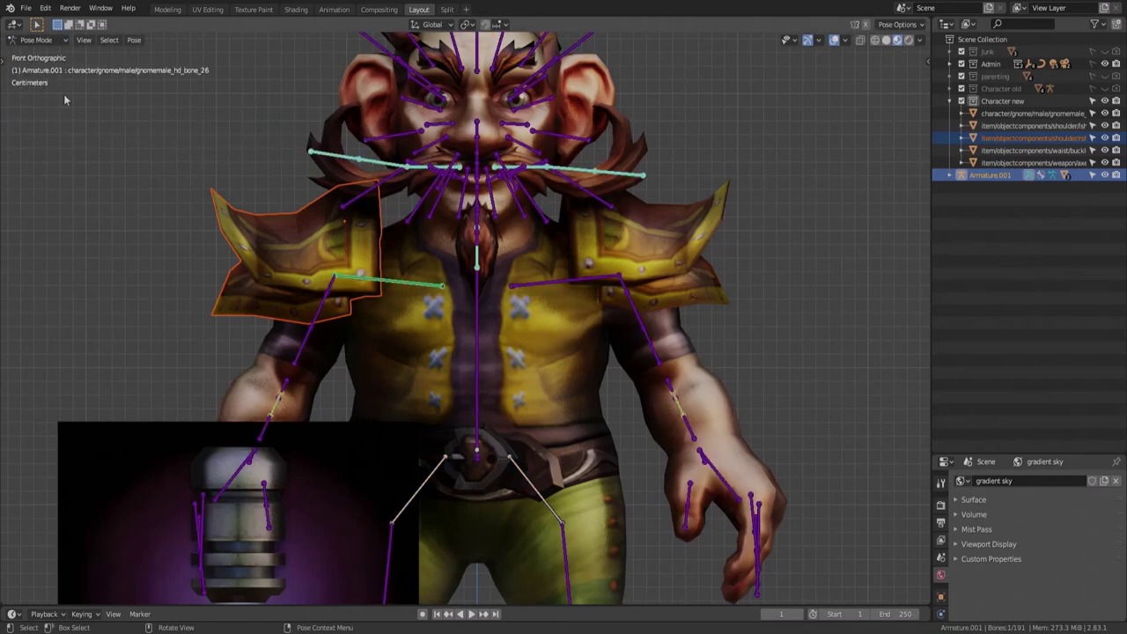
{"action": "key", "text": "r"}
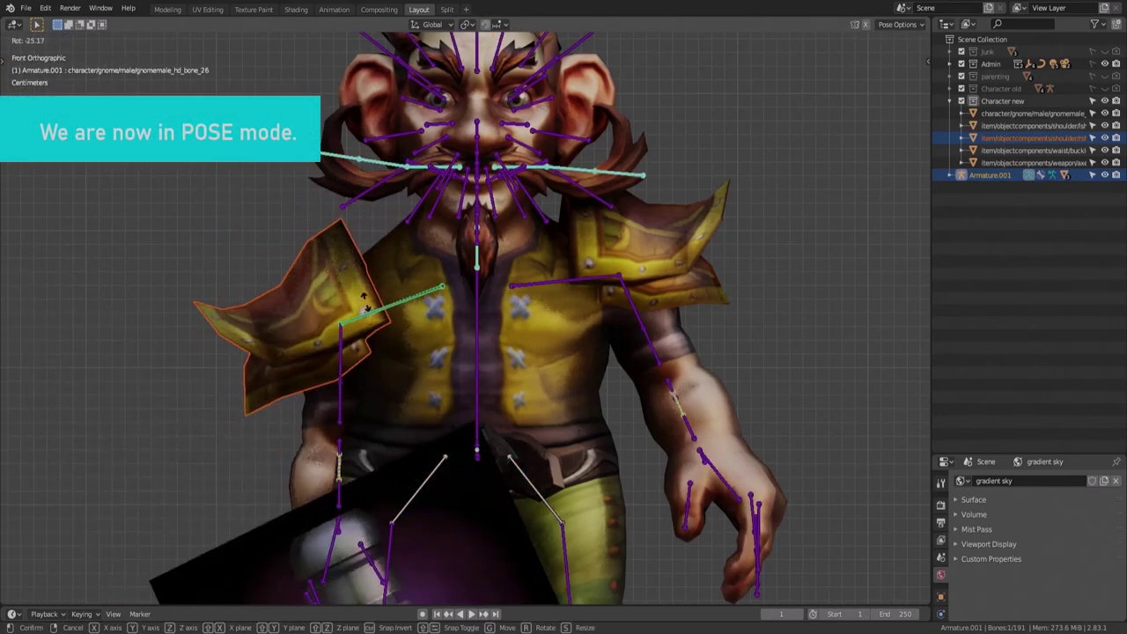
{"action": "key", "text": "Escape"}
{"action": "key", "text": "ctrl+Tab"}
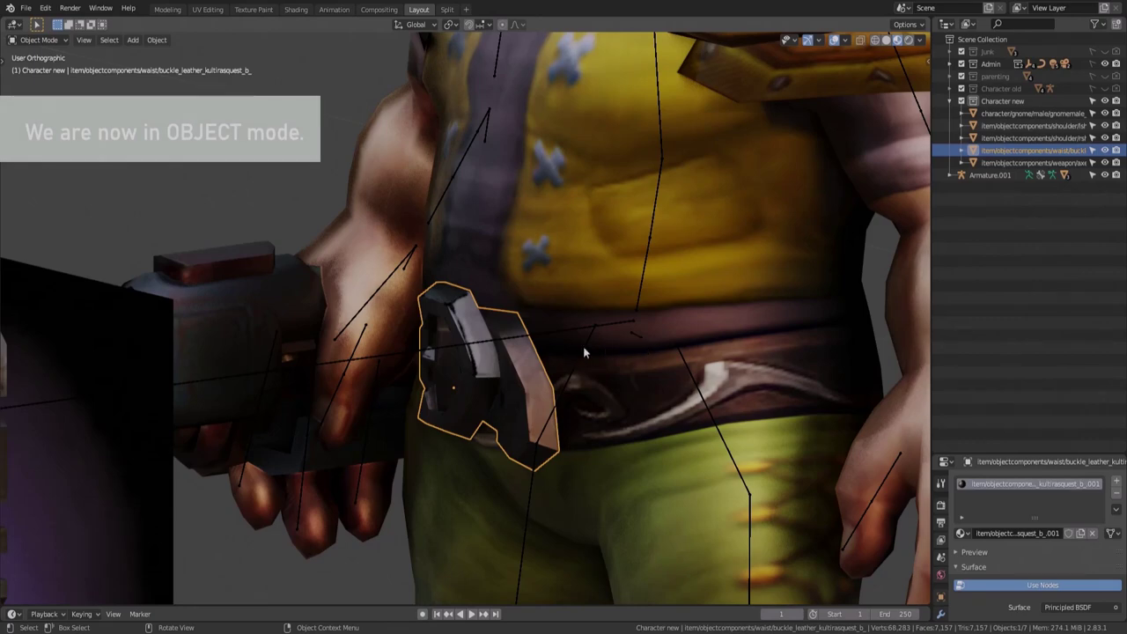
Select Armature.001 and enter Edit Mode to work on the bones around the gnome's waist
{"action": "middle_click_drag", "start_coordinate": [584, 352], "coordinate": [550, 347]}
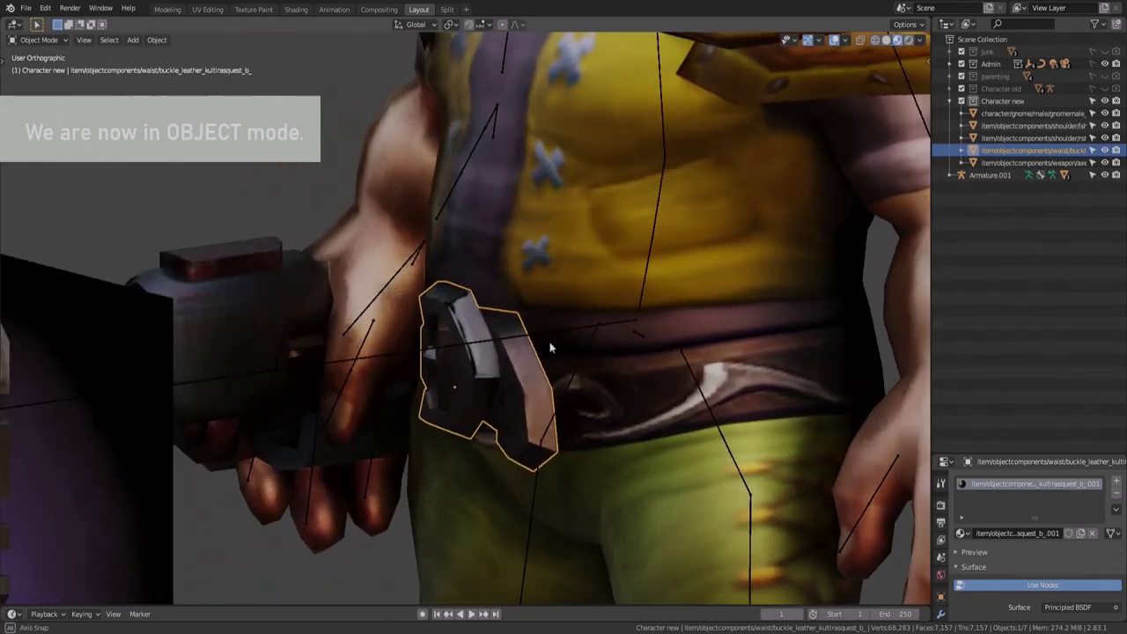
{"action": "left_click", "coordinate": [613, 324]}
{"action": "mouse_move", "coordinate": [612, 324]}
{"action": "middle_mouse_down"}
{"action": "mouse_move", "coordinate": [617, 346]}
{"action": "mouse_move", "coordinate": [643, 346]}
{"action": "mouse_move", "coordinate": [629, 336]}
{"action": "mouse_move", "coordinate": [688, 340]}
{"action": "mouse_move", "coordinate": [616, 335]}
{"action": "middle_mouse_up"}
{"action": "left_click", "coordinate": [36, 40]}
{"action": "left_click", "coordinate": [39, 71]}
{"action": "middle_click_drag", "start_coordinate": [520, 229], "coordinate": [631, 349]}
{"action": "scroll", "coordinate": [671, 344], "scroll_direction": "up", "scroll_amount": 3}
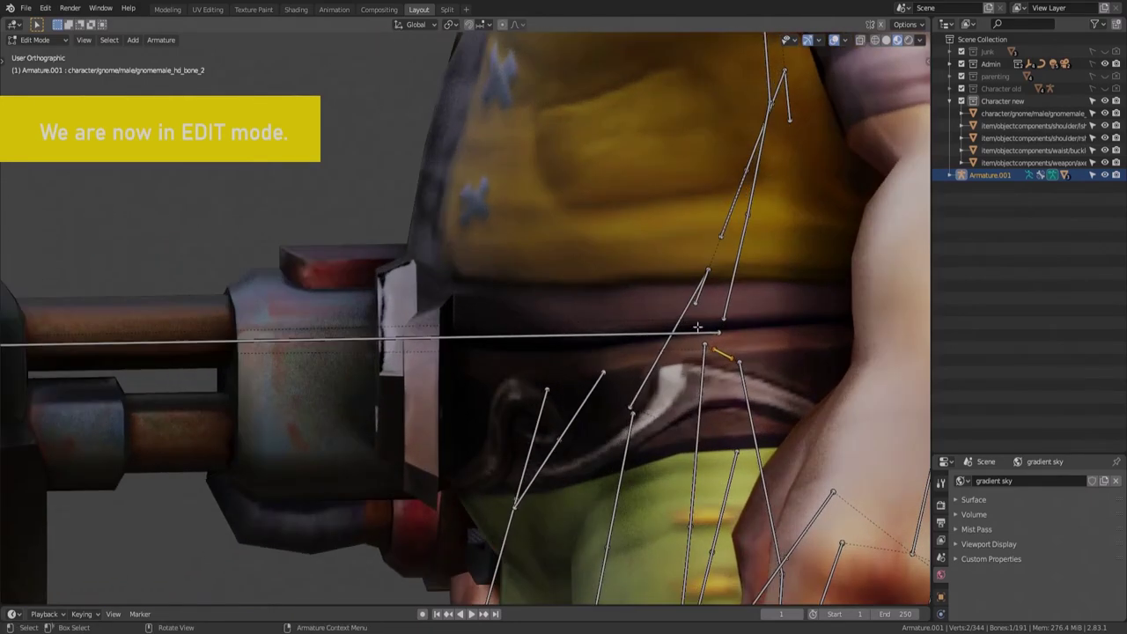
Extrude a new bone horizontally forward from the front joint of the small waist bone in the right orthographic view
{"action": "left_click", "coordinate": [702, 385]}
{"action": "left_click", "coordinate": [635, 440]}
{"action": "scroll", "coordinate": [651, 379], "scroll_direction": "up", "scroll_amount": 3}
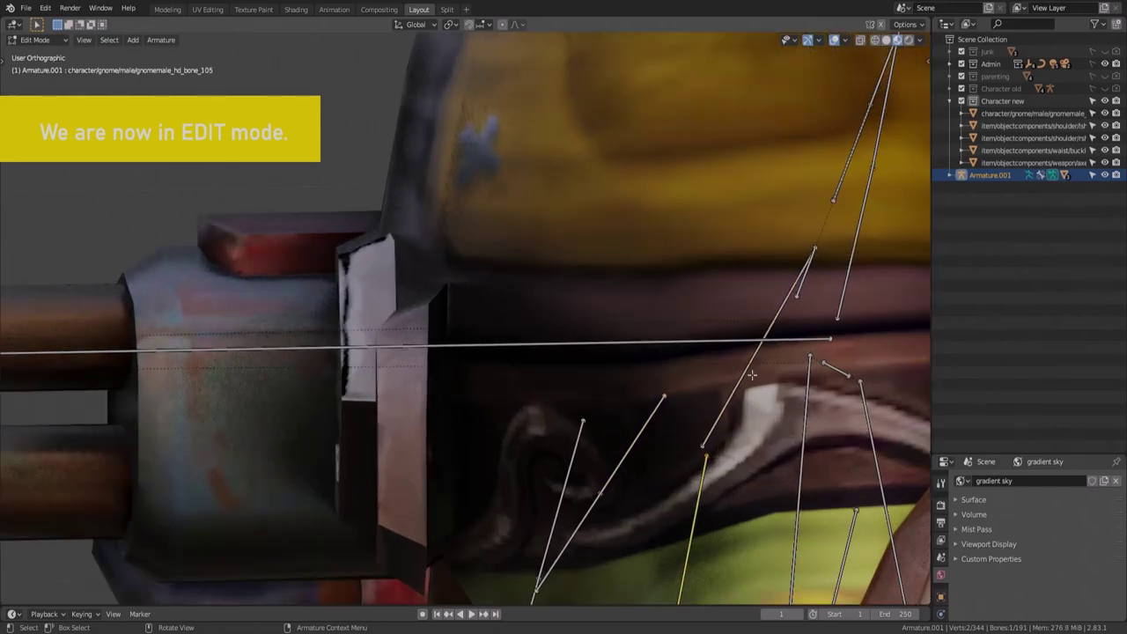
{"action": "scroll", "coordinate": [657, 360], "scroll_direction": "up", "scroll_amount": 2}
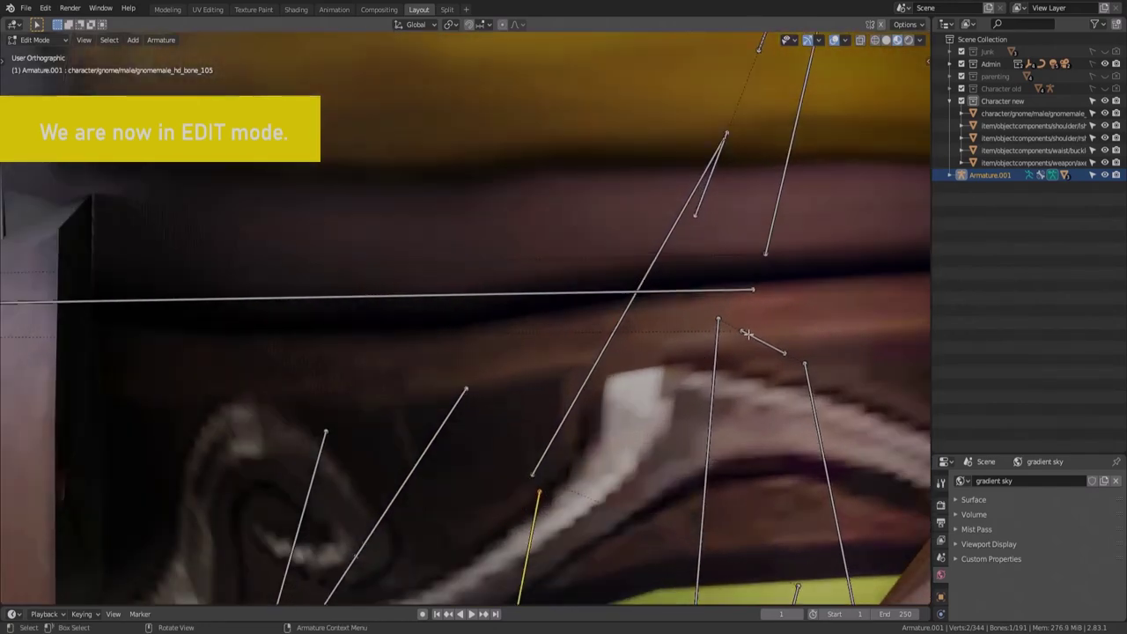
{"action": "left_click", "coordinate": [747, 334]}
{"action": "scroll", "coordinate": [747, 333], "scroll_direction": "down", "scroll_amount": 4}
{"action": "middle_click_drag", "start_coordinate": [740, 337], "coordinate": [669, 344]}
{"action": "key", "text": "KP_3"}
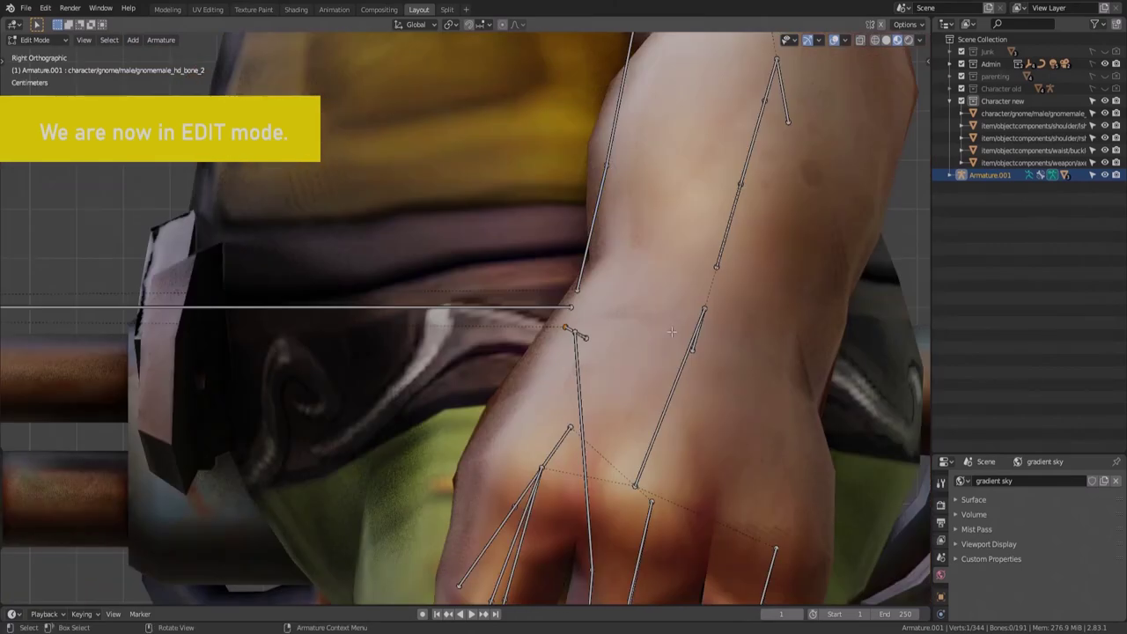
{"action": "scroll", "coordinate": [671, 331], "scroll_direction": "down", "scroll_amount": 4}
{"action": "scroll", "coordinate": [599, 348], "scroll_direction": "up", "scroll_amount": 2}
{"action": "key", "text": "e"}
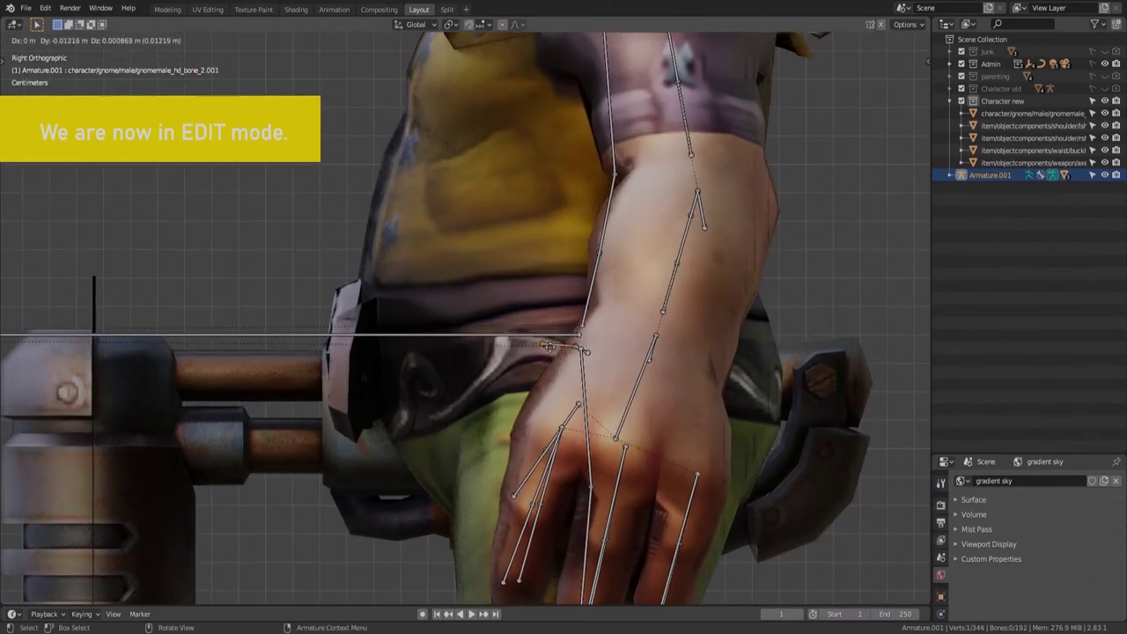
{"action": "left_click", "coordinate": [486, 345]}
Move the extruded bone forward into the belt buckle at the front of the gnome's waist
{"action": "middle_click_drag", "start_coordinate": [487, 346], "coordinate": [533, 360]}
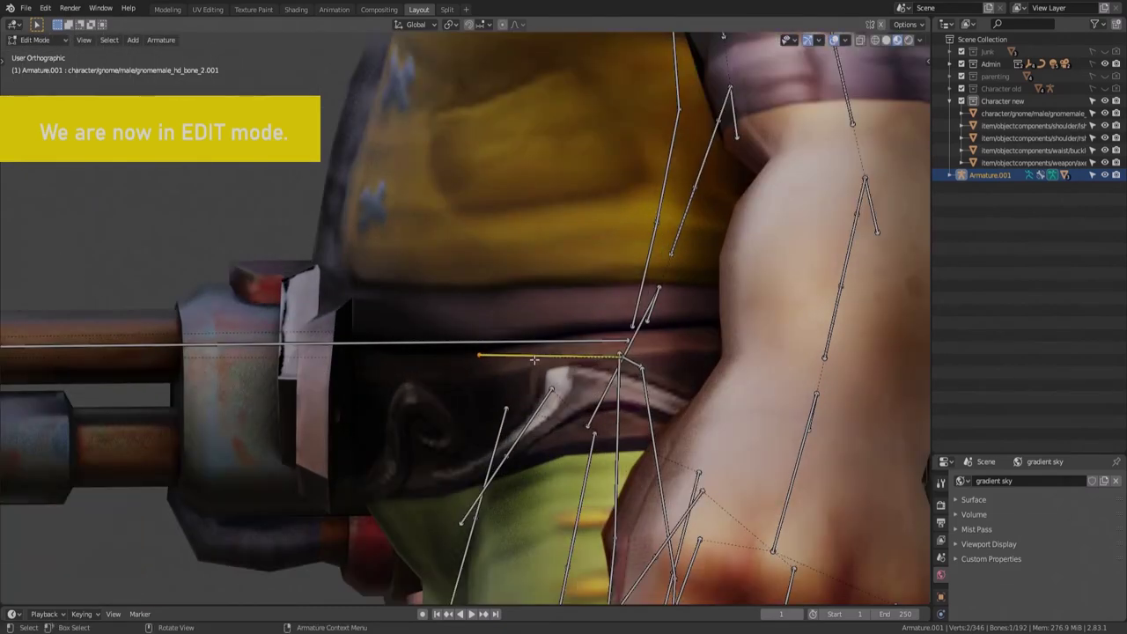
{"action": "key", "text": "KP_3"}
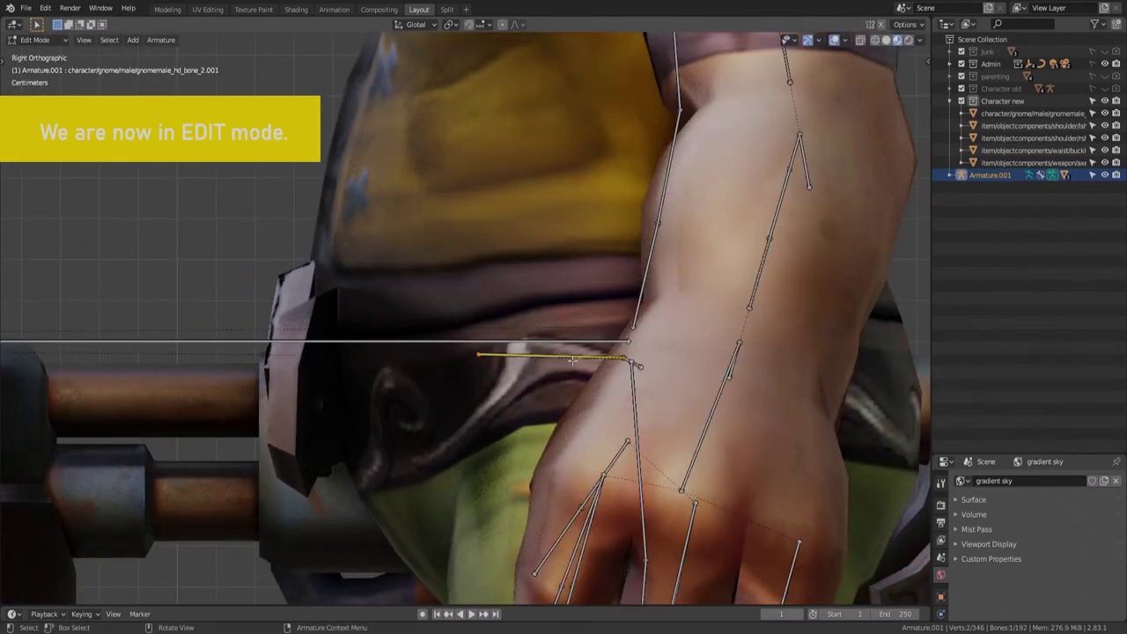
{"action": "key", "text": "g"}
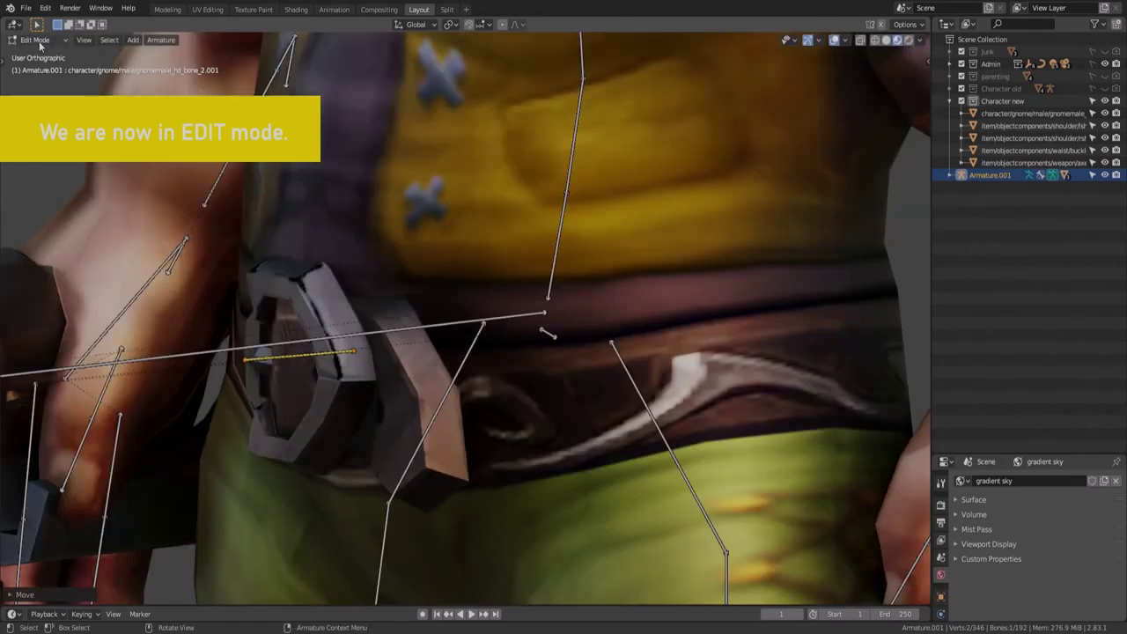
Check the new buckle bone is active in Pose Mode, and parent the belt buckle to it in Object Mode using the Bone option
{"action": "left_click", "coordinate": [39, 41]}
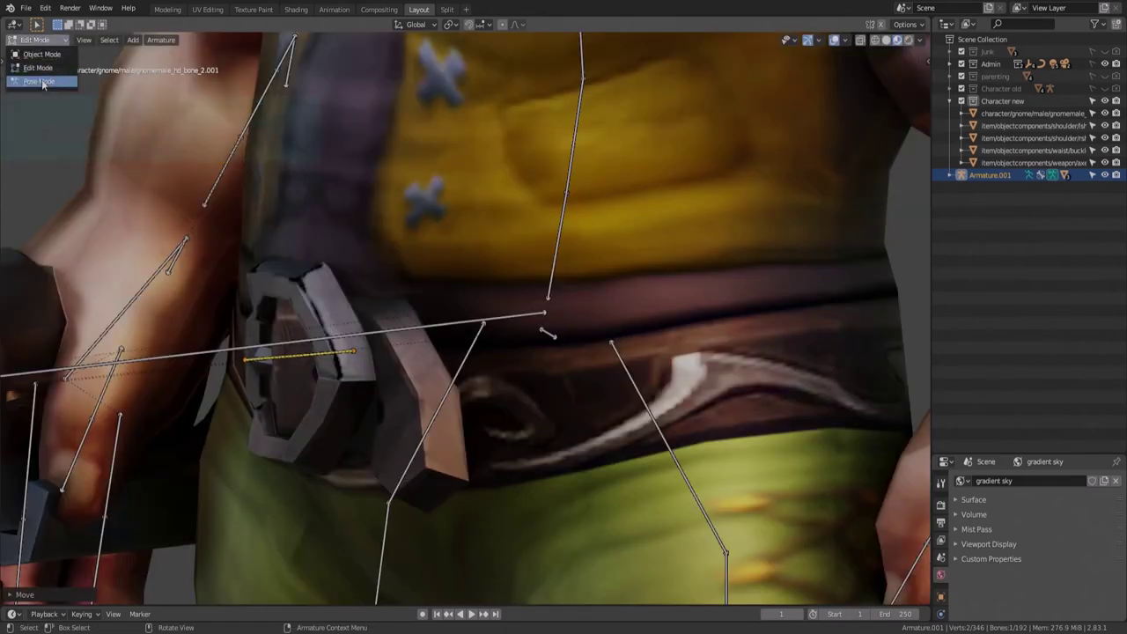
{"action": "left_click", "coordinate": [40, 81]}
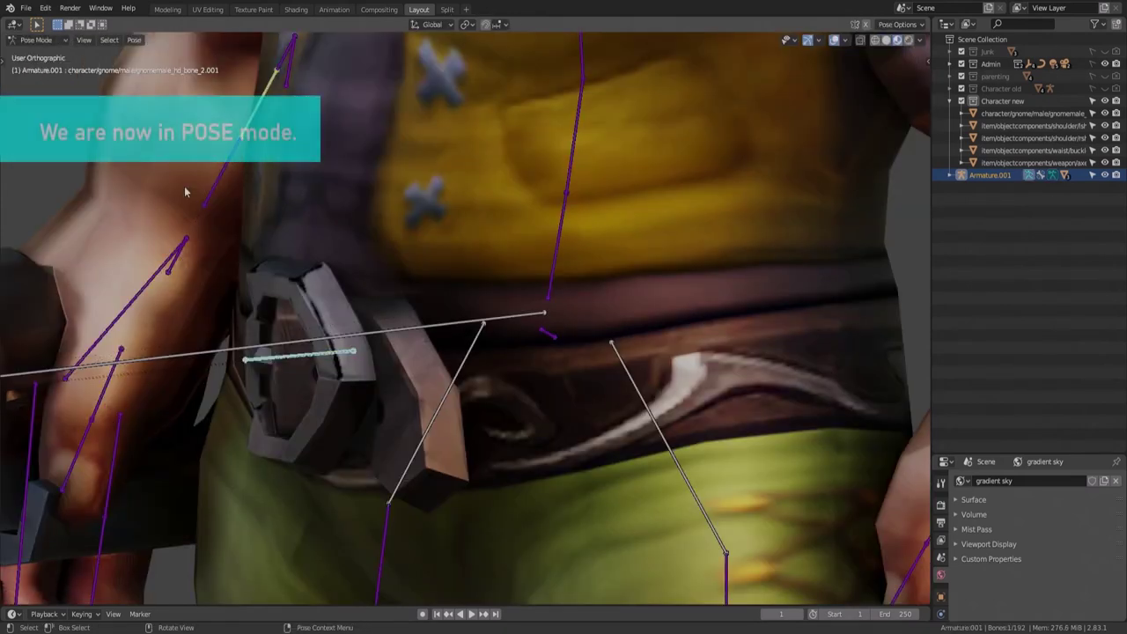
{"action": "left_click", "coordinate": [49, 43]}
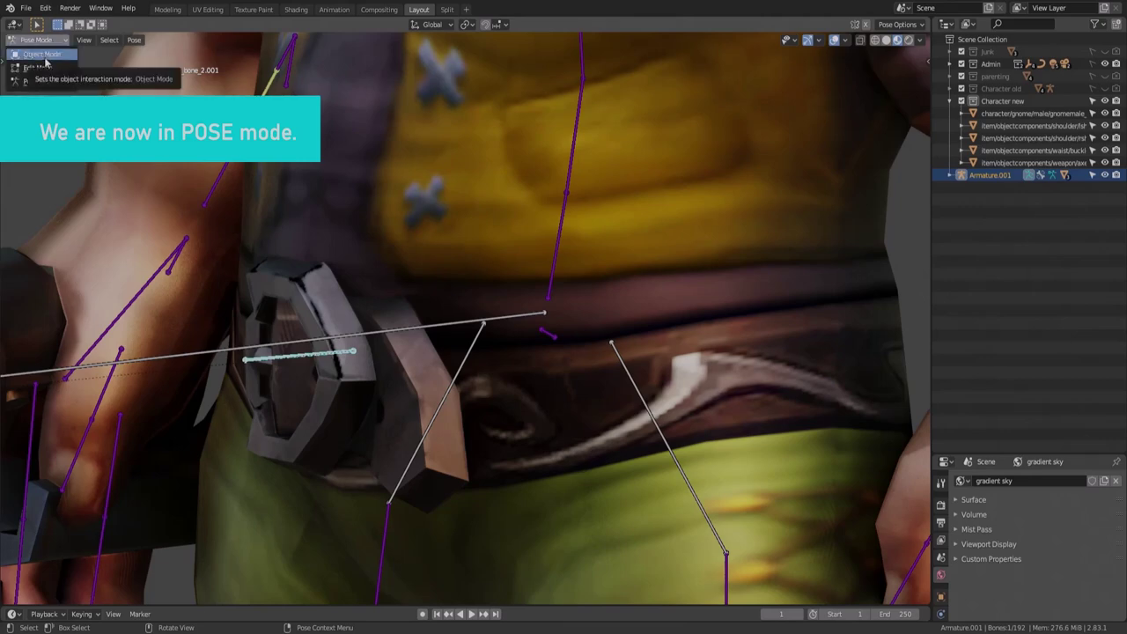
{"action": "left_click", "coordinate": [46, 60]}
{"action": "scroll", "coordinate": [407, 299], "scroll_direction": "down", "scroll_amount": 5}
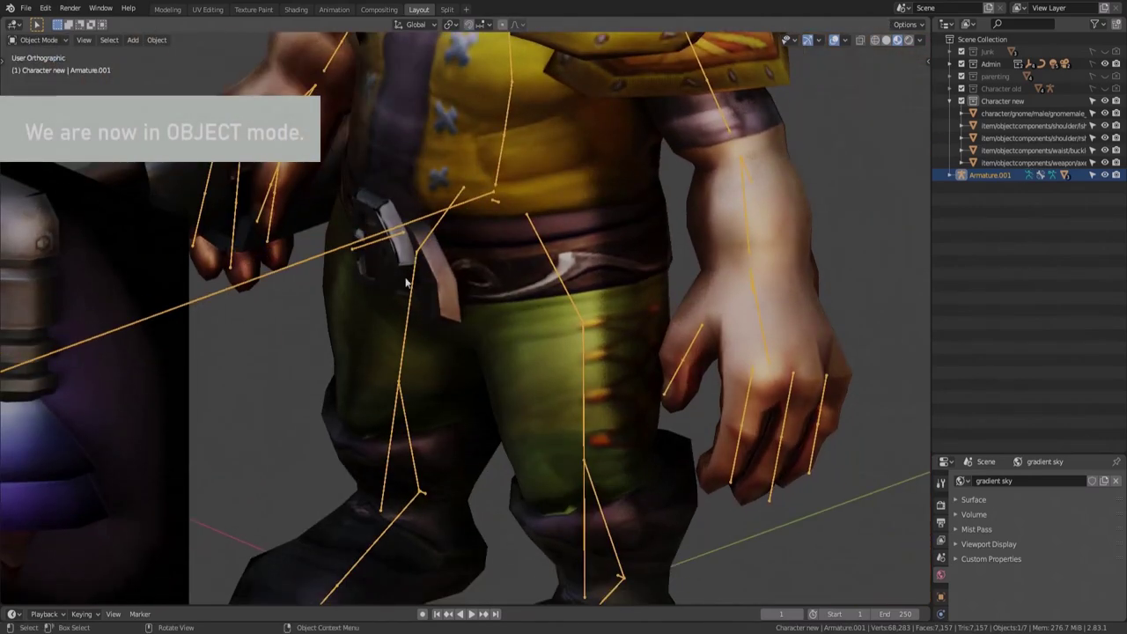
{"action": "left_click", "coordinate": [399, 258]}
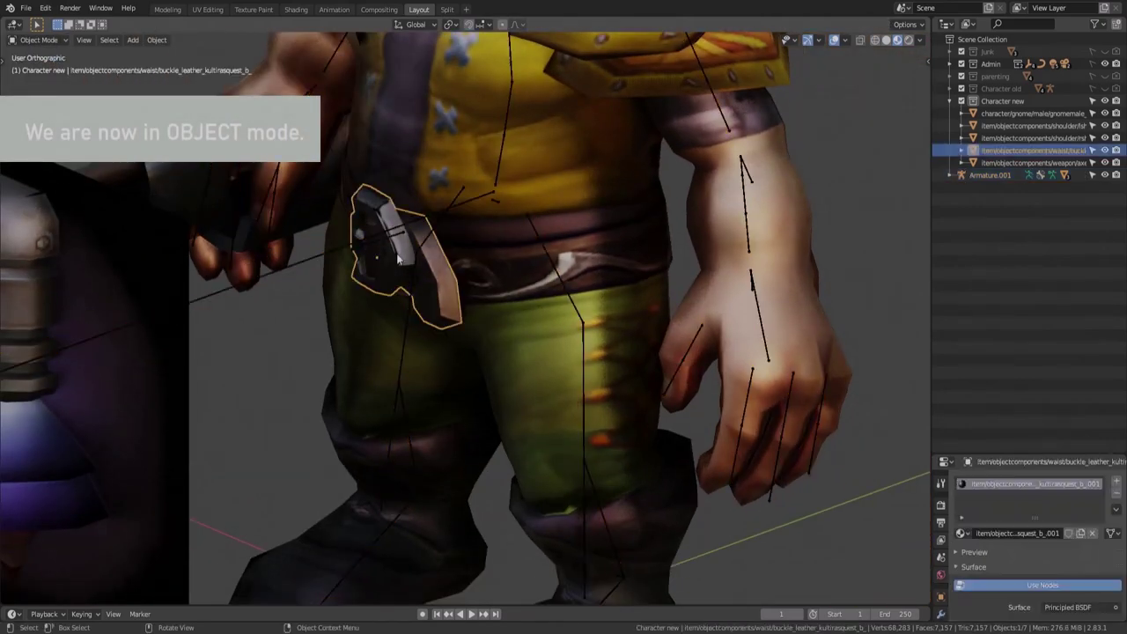
{"action": "left_click", "coordinate": [476, 201], "text": "shift"}
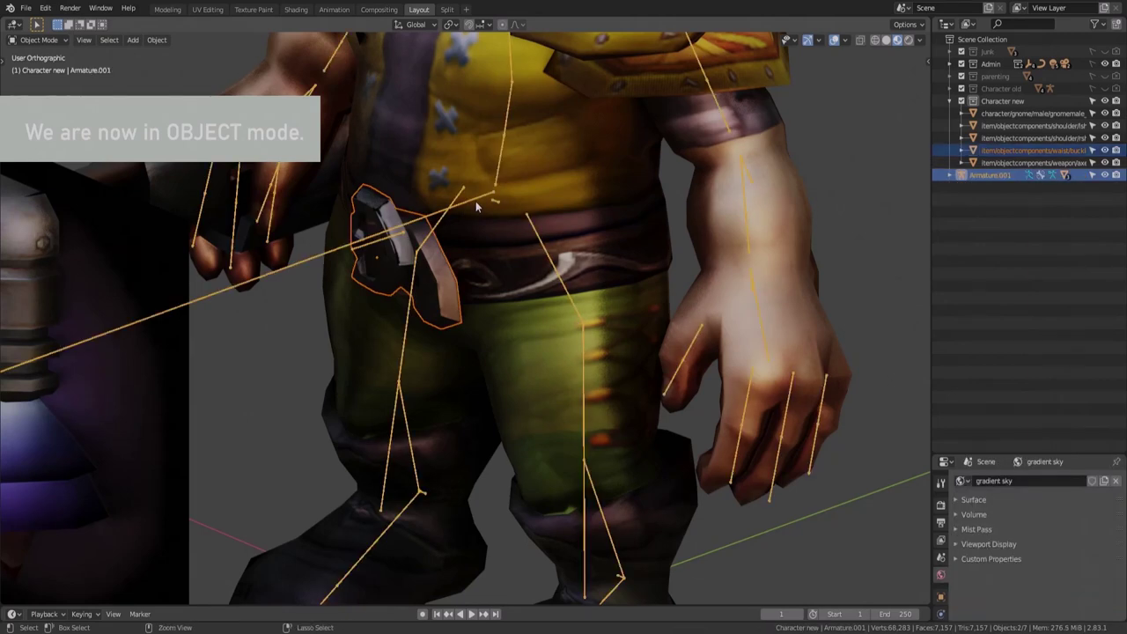
{"action": "key", "text": "ctrl+p"}
{"action": "left_click", "coordinate": [476, 203]}
Test in Pose Mode whether the buckle follows by moving the buckle bone and rotating the small waist bone, cancelling both transforms
{"action": "middle_click_drag", "start_coordinate": [477, 201], "coordinate": [479, 322], "text": "shift"}
{"action": "left_click", "coordinate": [54, 42]}
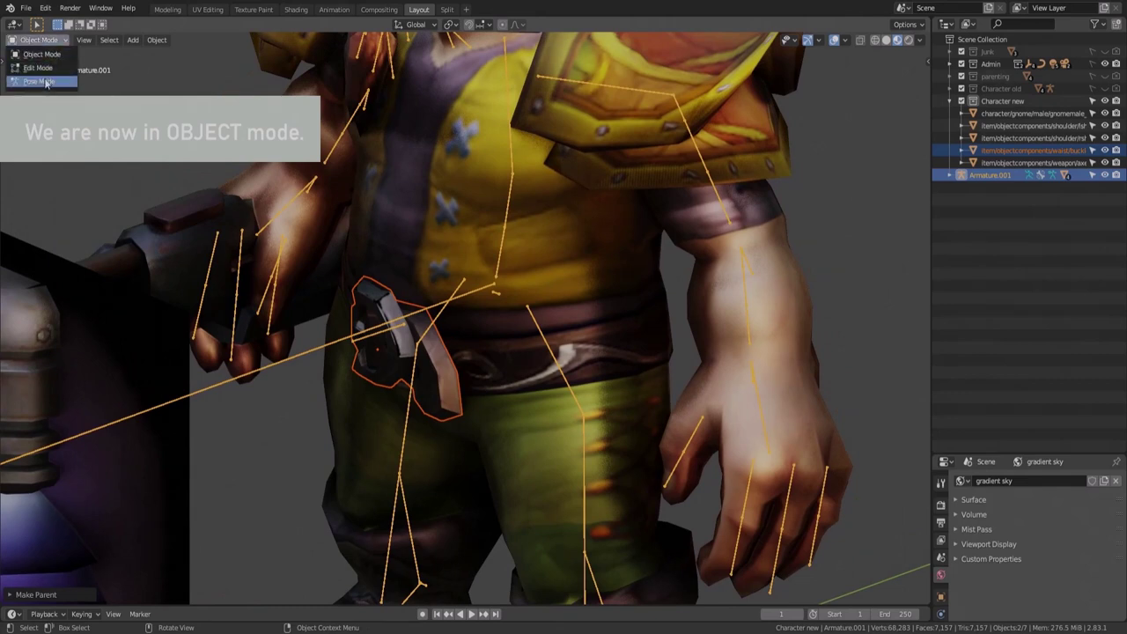
{"action": "left_click", "coordinate": [39, 81]}
{"action": "key", "text": "KP_5"}
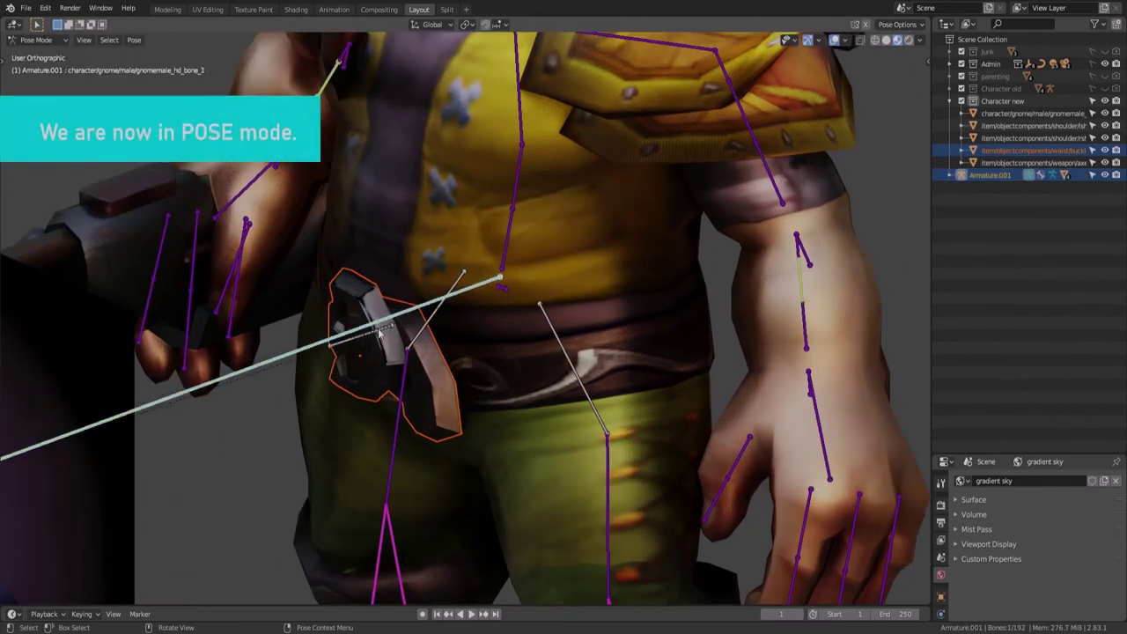
{"action": "key", "text": "r"}
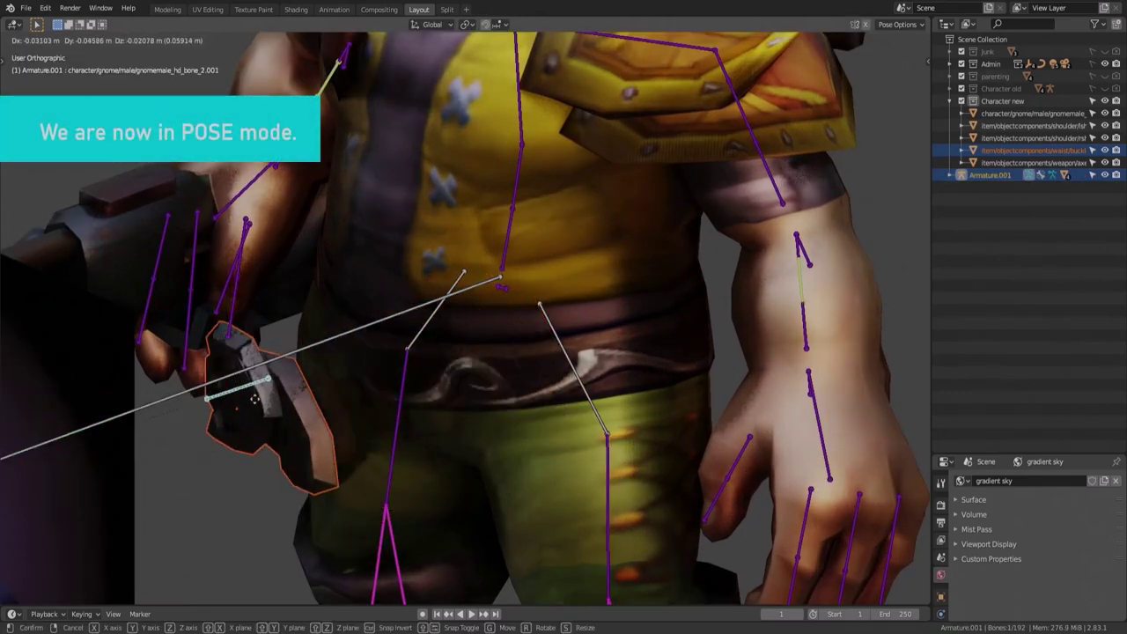
{"action": "key", "text": "Escape"}
{"action": "left_click", "coordinate": [502, 288]}
{"action": "key", "text": "r"}
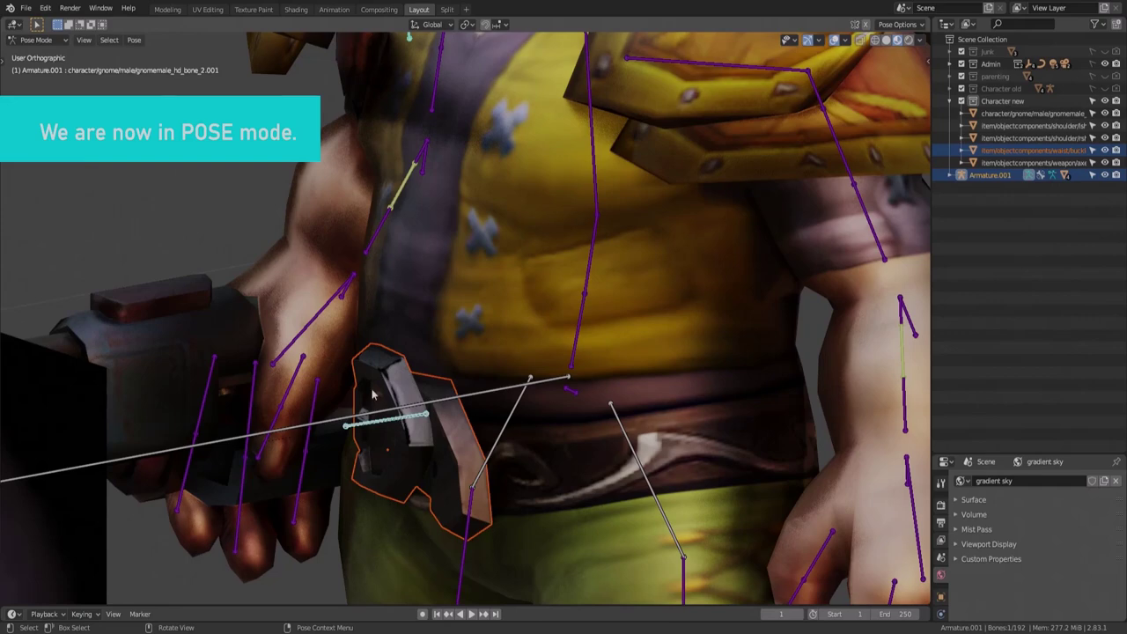
Parent the buckle bone to the small waist bone in Edit Mode using the Keep Offset option
{"action": "left_click", "coordinate": [36, 40]}
{"action": "left_click", "coordinate": [35, 75]}
{"action": "middle_click_drag", "start_coordinate": [537, 431], "coordinate": [581, 406]}
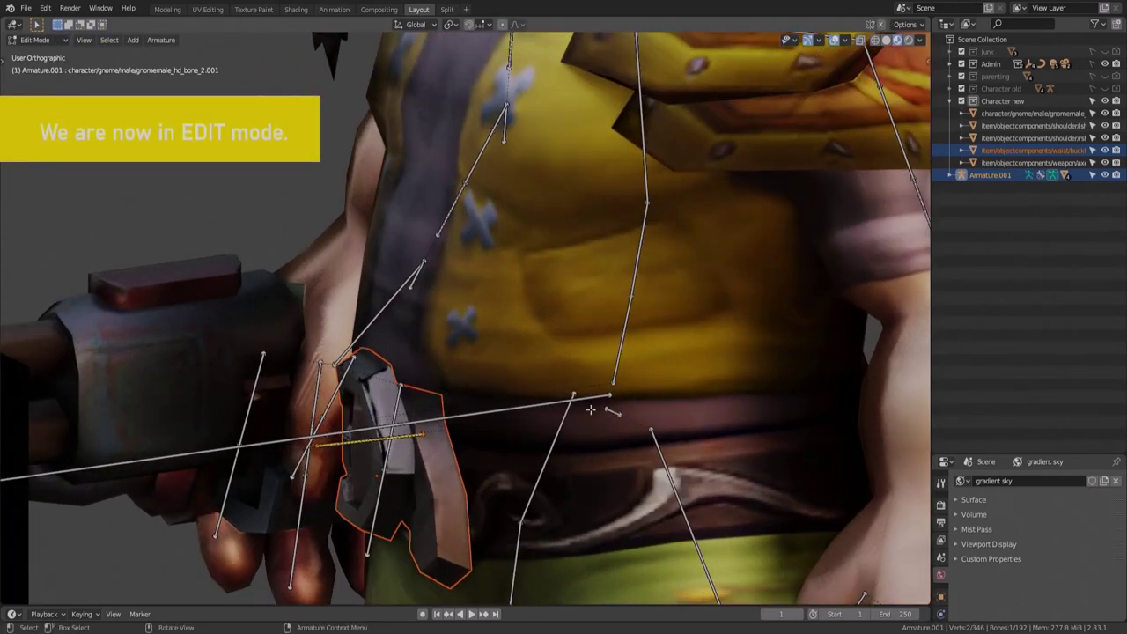
{"action": "middle_click_drag", "start_coordinate": [616, 444], "coordinate": [470, 434]}
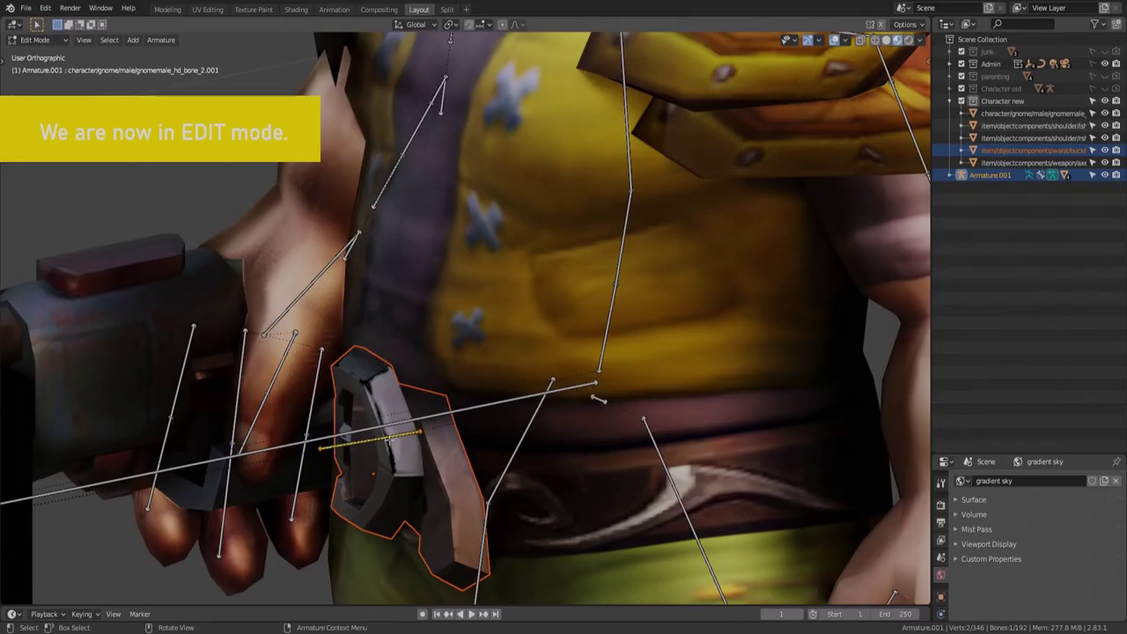
{"action": "left_click", "coordinate": [599, 397], "text": "shift"}
{"action": "key", "text": "ctrl+p"}
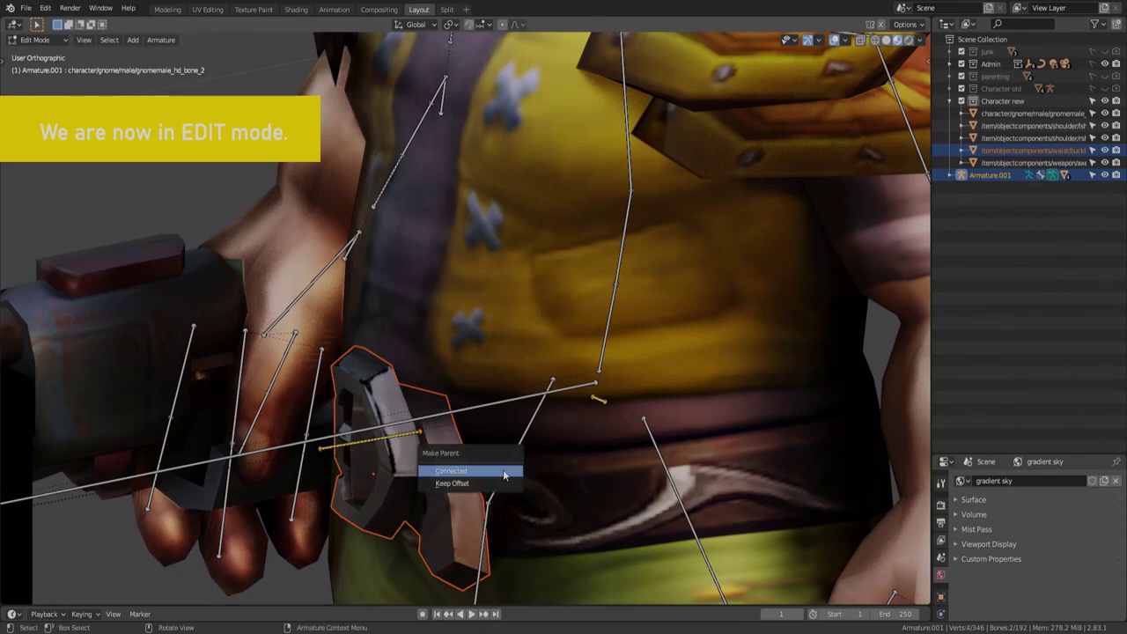
{"action": "left_click", "coordinate": [459, 484]}
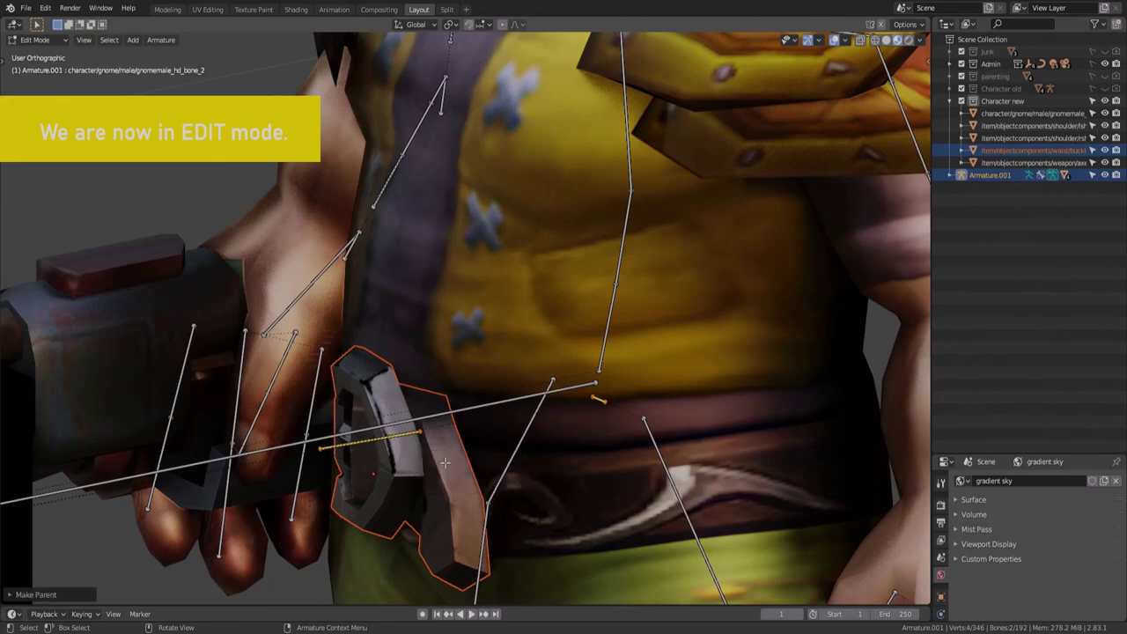
Test the parenting in Pose Mode by rotating the small waist bone and watching whether the belt buckle follows
{"action": "left_click", "coordinate": [35, 39]}
{"action": "left_click", "coordinate": [40, 76]}
{"action": "middle_click_drag", "start_coordinate": [414, 394], "coordinate": [636, 428]}
{"action": "key", "text": "r"}
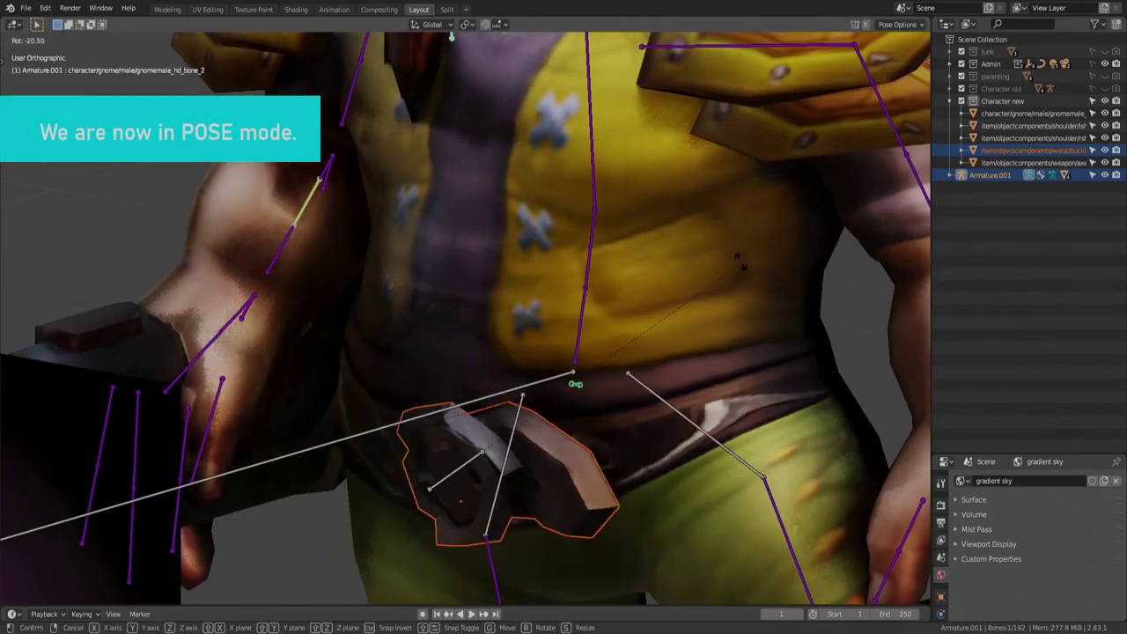
{"action": "left_click", "coordinate": [572, 388]}
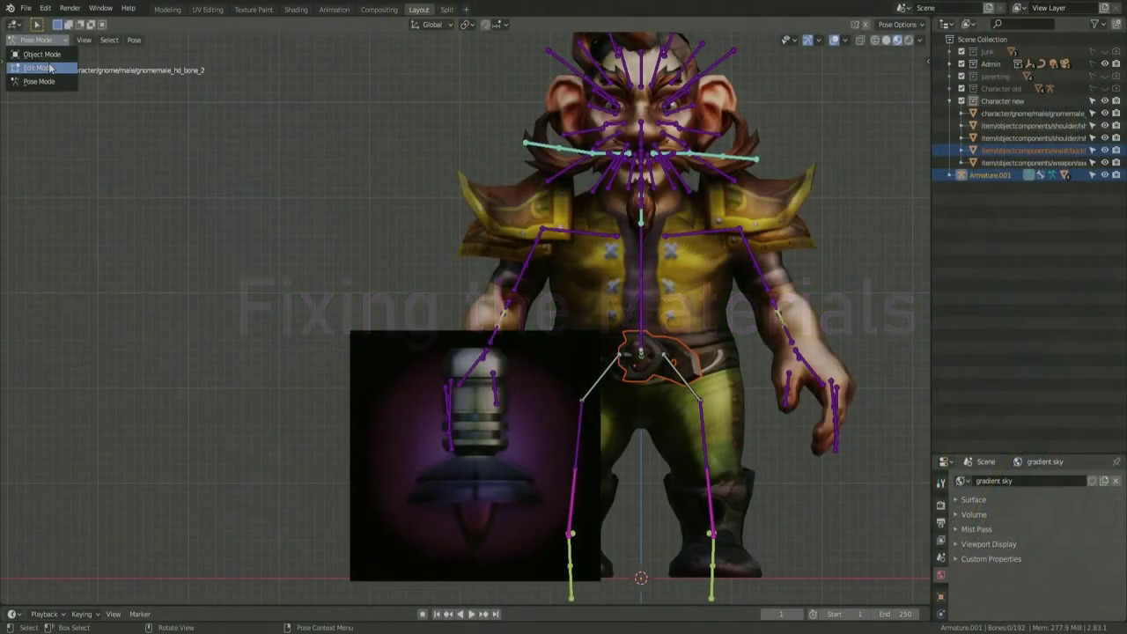
Return to Object Mode and hide Armature.001 in the viewport
{"action": "left_click", "coordinate": [1042, 152], "text": "ctrl"}
{"action": "left_click", "coordinate": [1105, 174]}
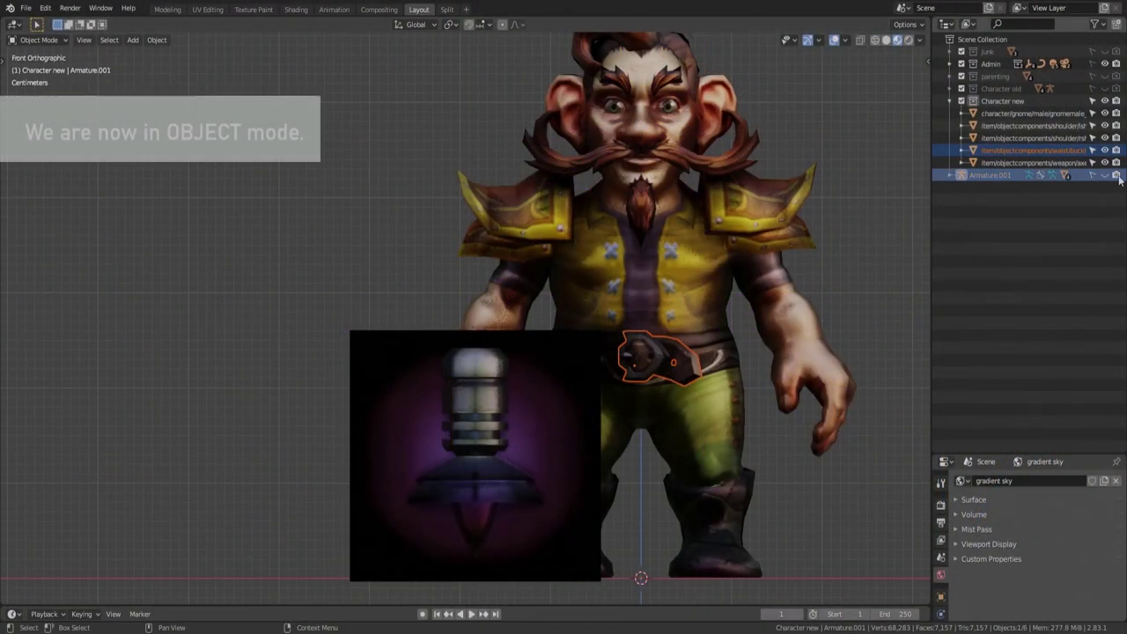
{"action": "middle_click_drag", "start_coordinate": [693, 254], "coordinate": [581, 276], "text": "shift"}
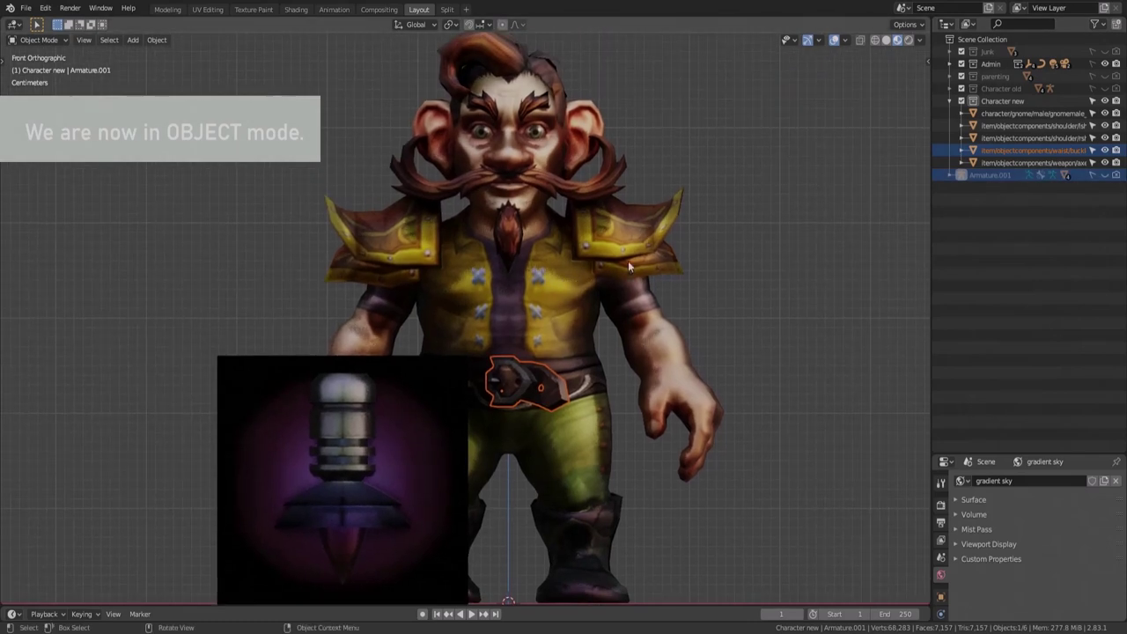
Enlarge the material properties for the axe, compare its three material slots and remove two, keeping the c_01_0.002 material
{"action": "left_click", "coordinate": [694, 319]}
{"action": "left_click_drag", "start_coordinate": [1073, 458], "coordinate": [1063, 220]}
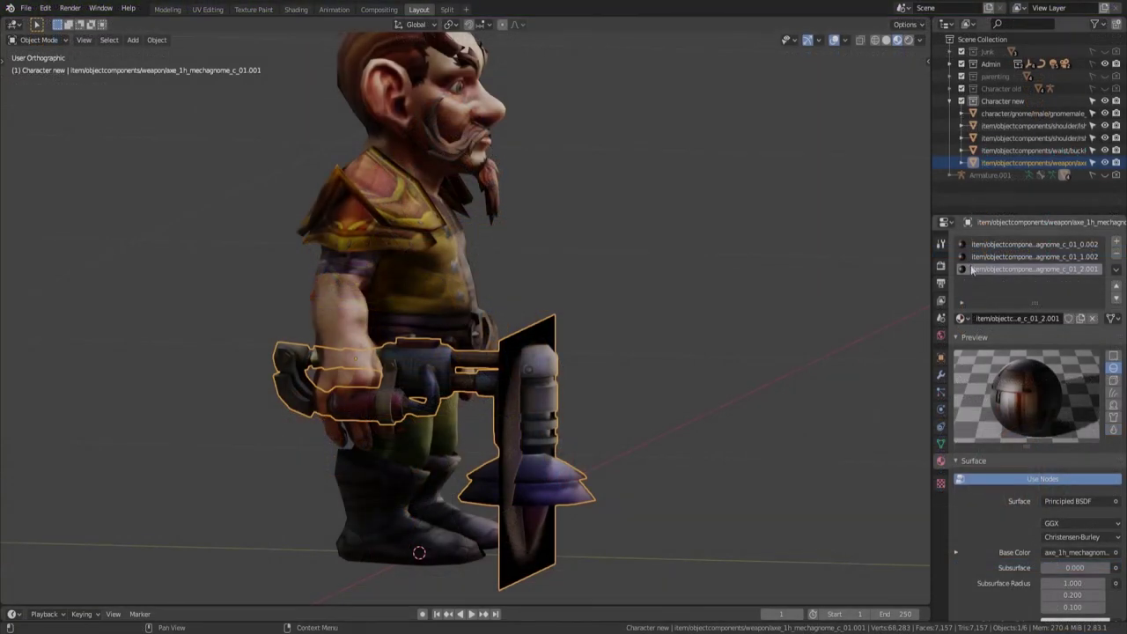
{"action": "left_click", "coordinate": [977, 246]}
{"action": "left_click", "coordinate": [983, 256]}
{"action": "left_click", "coordinate": [986, 268]}
{"action": "left_click", "coordinate": [993, 256]}
{"action": "left_click", "coordinate": [1116, 255]}
{"action": "left_click", "coordinate": [1117, 254]}
Set Metallic and Specular to 0 on the axe's material
{"action": "middle_click_drag", "start_coordinate": [528, 352], "coordinate": [503, 374]}
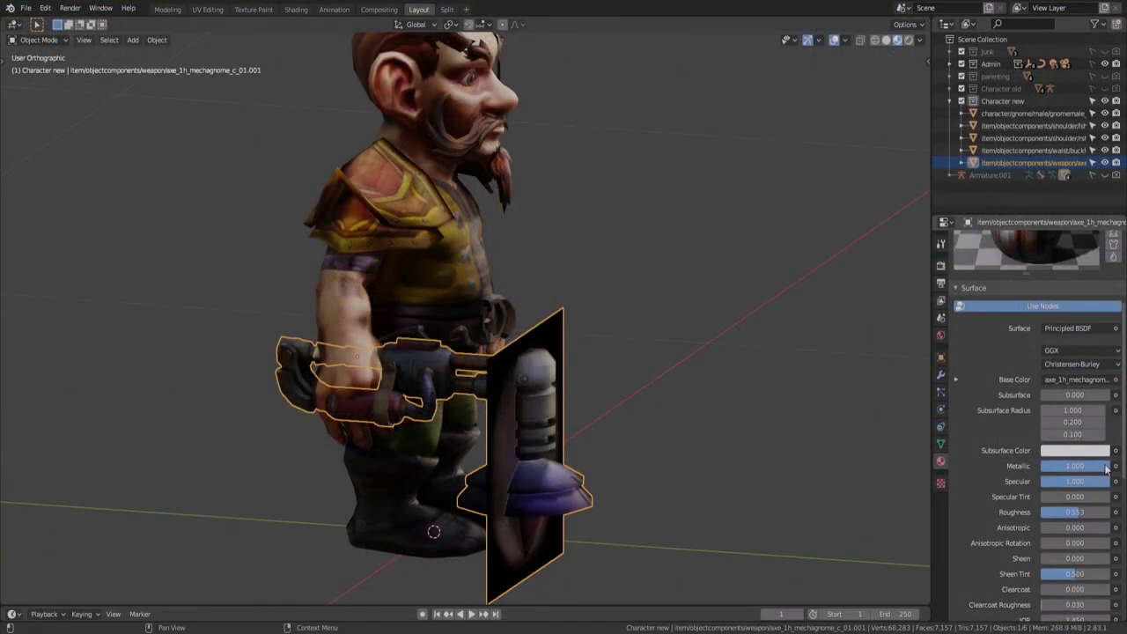
{"action": "left_click_drag", "start_coordinate": [1106, 469], "coordinate": [1041, 486]}
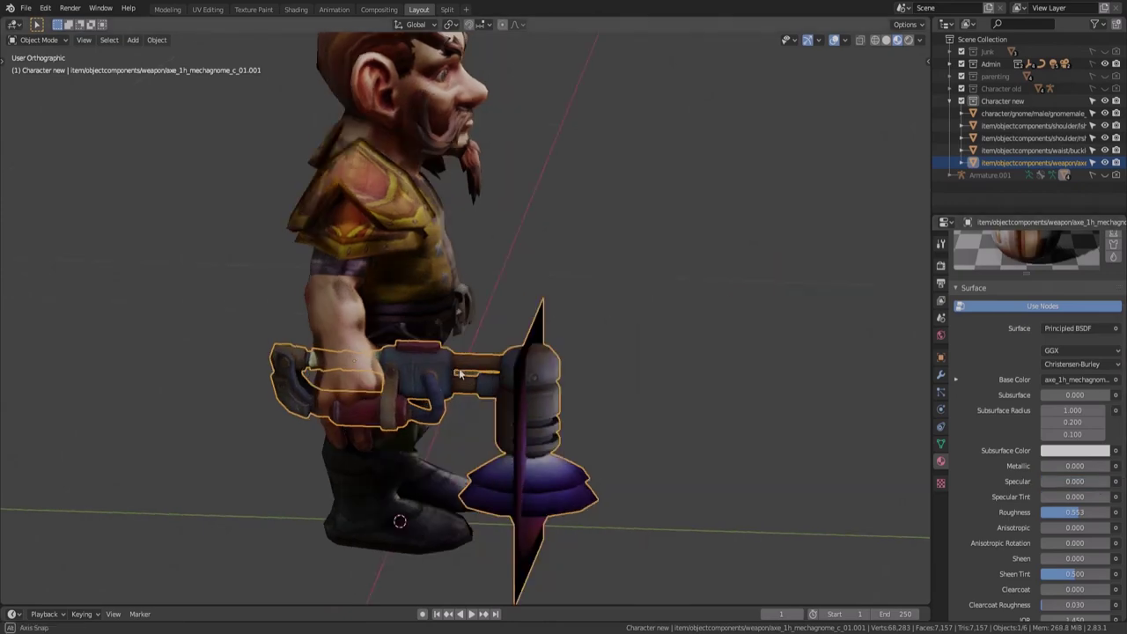
{"action": "scroll", "coordinate": [438, 405], "scroll_direction": "up", "scroll_amount": 3}
{"action": "scroll", "coordinate": [437, 405], "scroll_direction": "down", "scroll_amount": 3}
{"action": "middle_click_drag", "start_coordinate": [437, 405], "coordinate": [454, 354]}
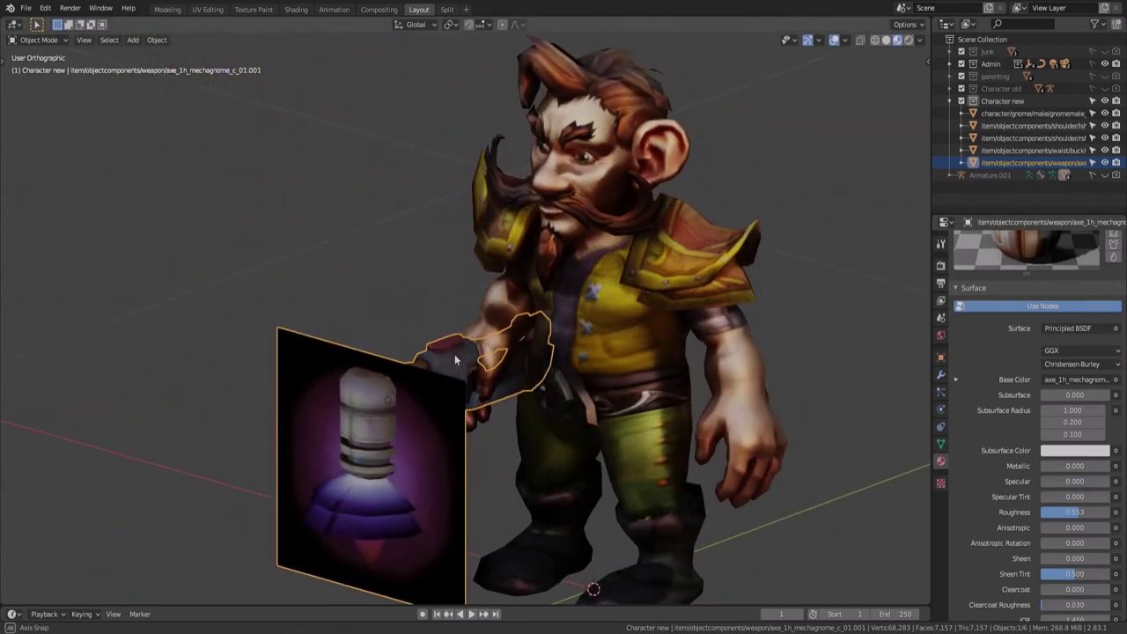
{"action": "scroll", "coordinate": [1030, 304], "scroll_direction": "up", "scroll_amount": 4}
Set Metallic and Specular to 0 on the materials of the belt buckle and both shoulder pads
{"action": "left_click", "coordinate": [1028, 150]}
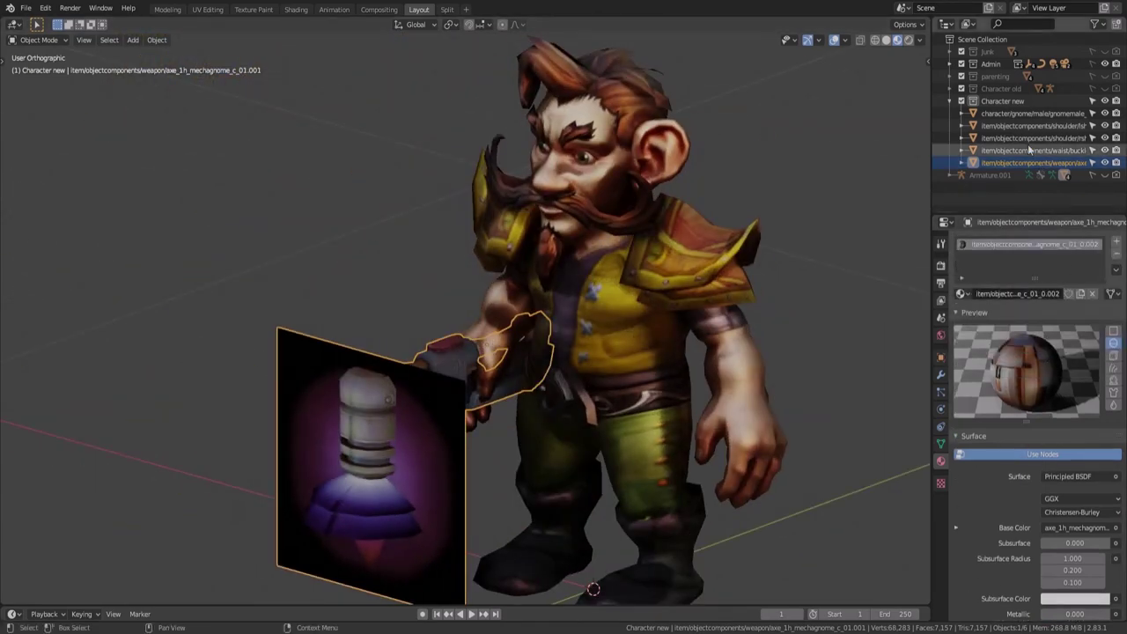
{"action": "middle_click_drag", "start_coordinate": [685, 390], "coordinate": [731, 388]}
{"action": "scroll", "coordinate": [730, 388], "scroll_direction": "up", "scroll_amount": 1}
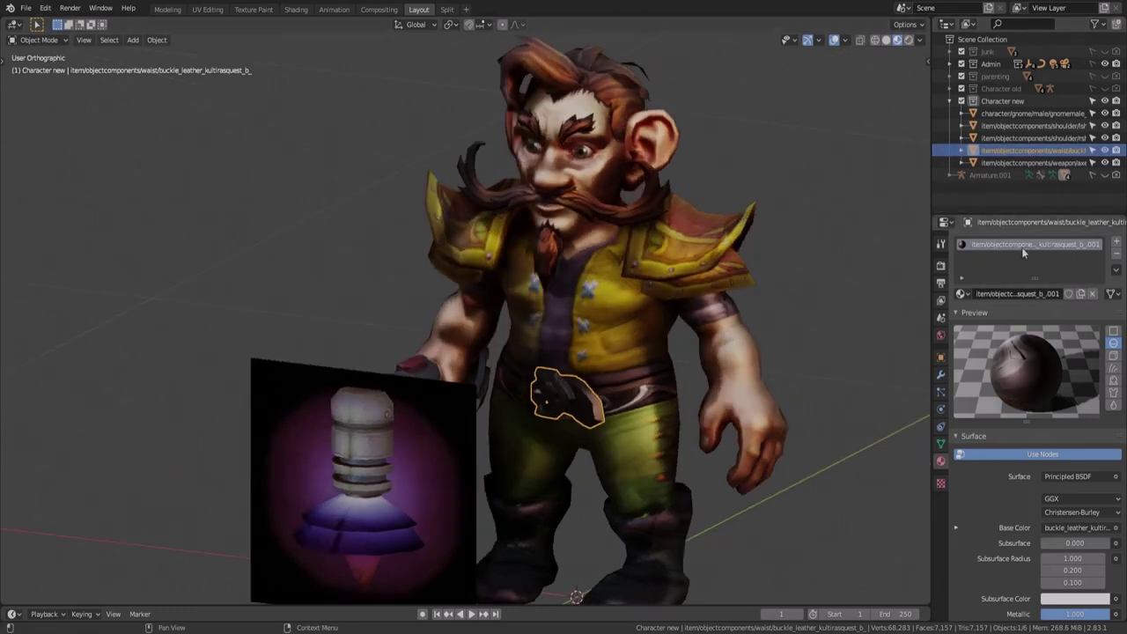
{"action": "scroll", "coordinate": [1022, 254], "scroll_direction": "down", "scroll_amount": 4}
{"action": "left_click", "coordinate": [1034, 137]}
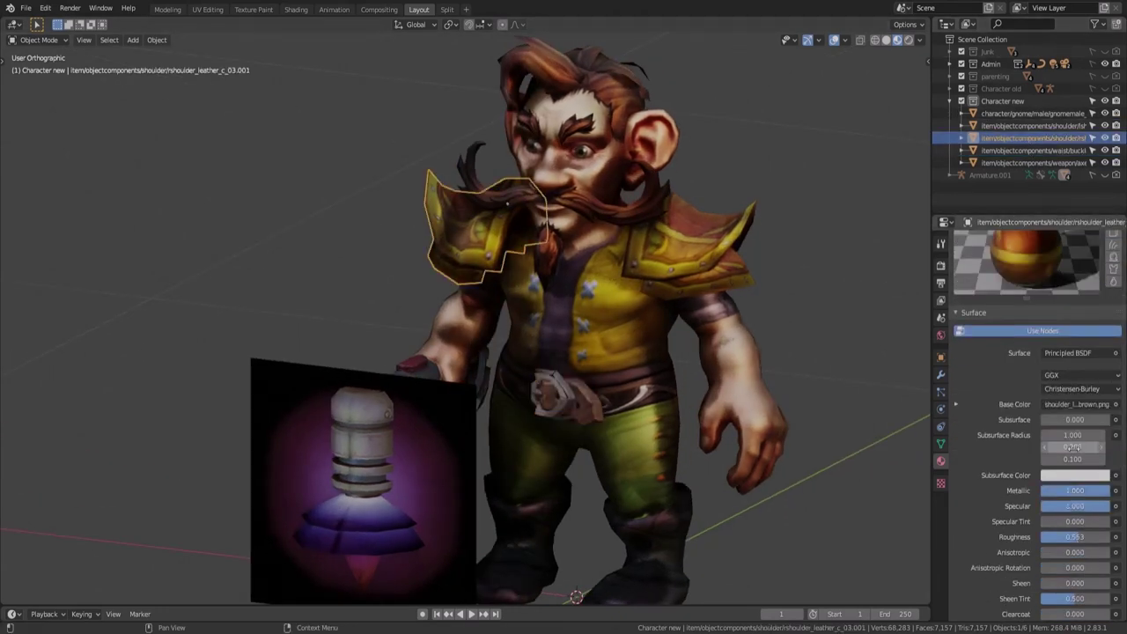
{"action": "left_click", "coordinate": [1031, 125]}
Enlarge the gnome body's material slot list and remove the first seven slots, keeping gnomemale_hd_30, hd_43 and hd_50
{"action": "left_click", "coordinate": [1031, 113]}
{"action": "left_click_drag", "start_coordinate": [1028, 296], "coordinate": [1028, 458]}
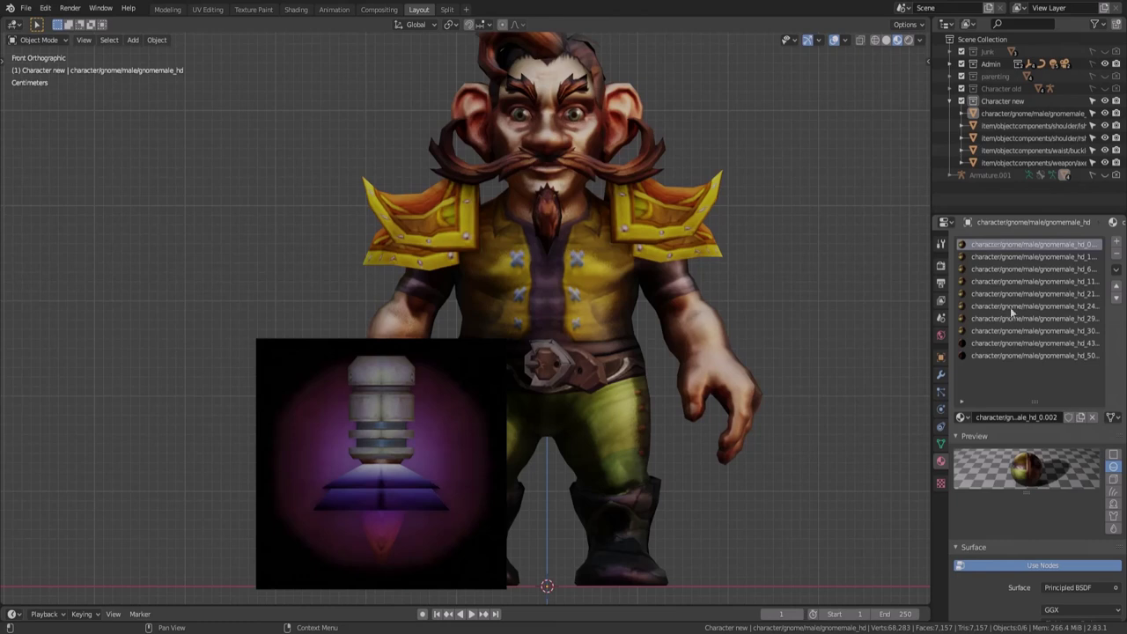
{"action": "left_click", "coordinate": [1116, 255]}
{"action": "left_click", "coordinate": [1117, 255]}
{"action": "left_click", "coordinate": [1117, 254]}
{"action": "left_click", "coordinate": [1117, 255]}
{"action": "left_click", "coordinate": [1117, 255]}
{"action": "left_click", "coordinate": [1117, 254]}
{"action": "left_click", "coordinate": [1116, 255]}
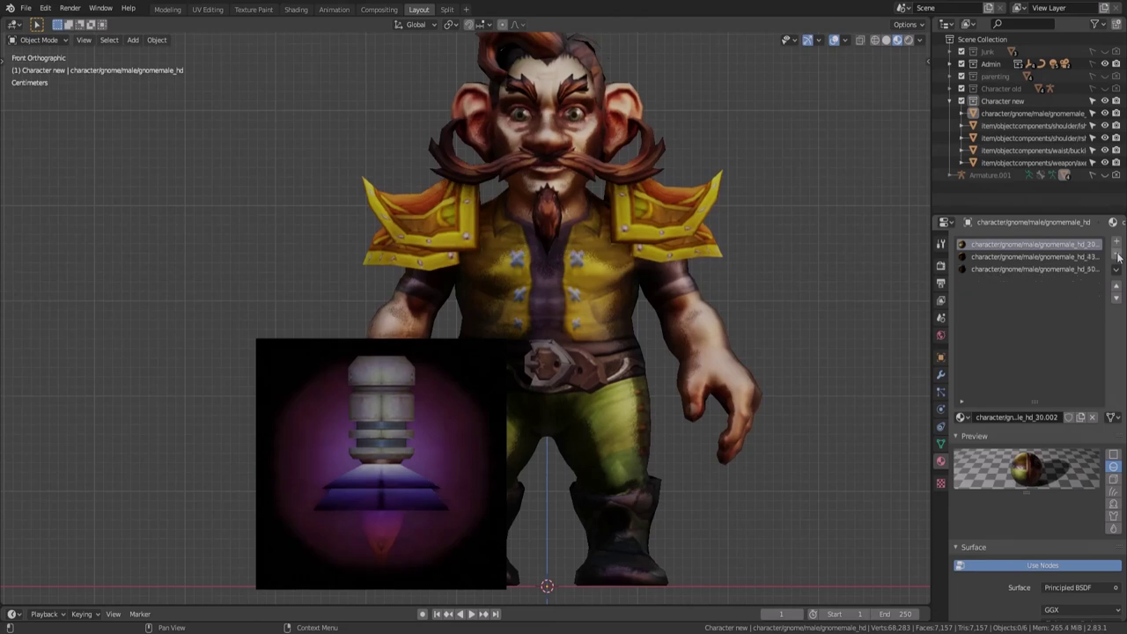
Rename the gnomemale_hd_30.002 material as body
{"action": "double_click", "coordinate": [1003, 245]}
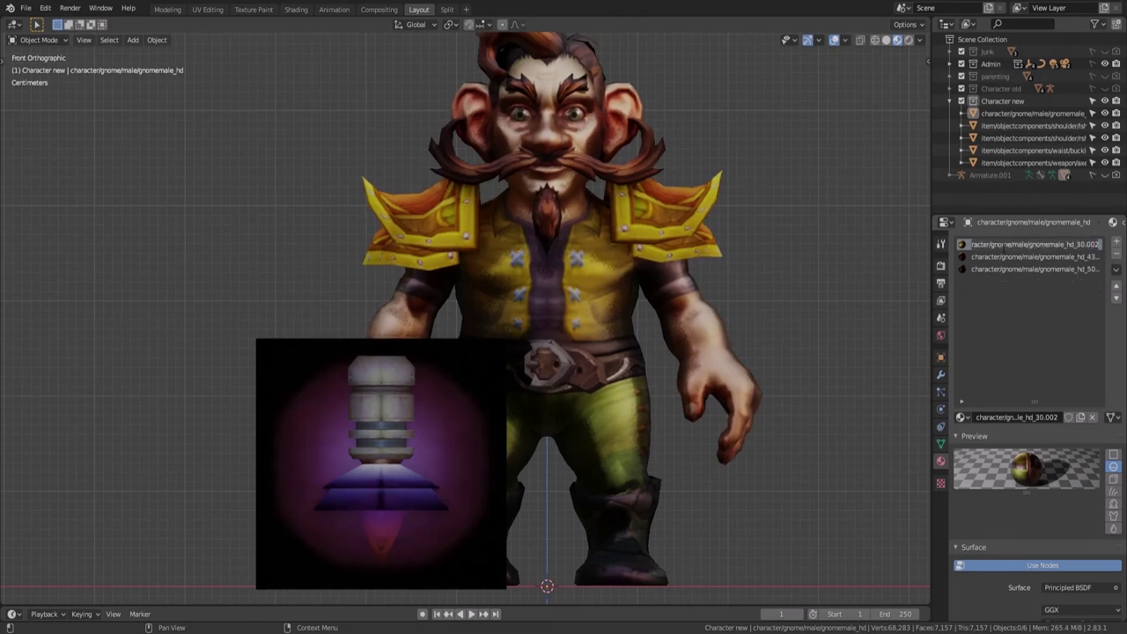
{"action": "type", "text": "body"}
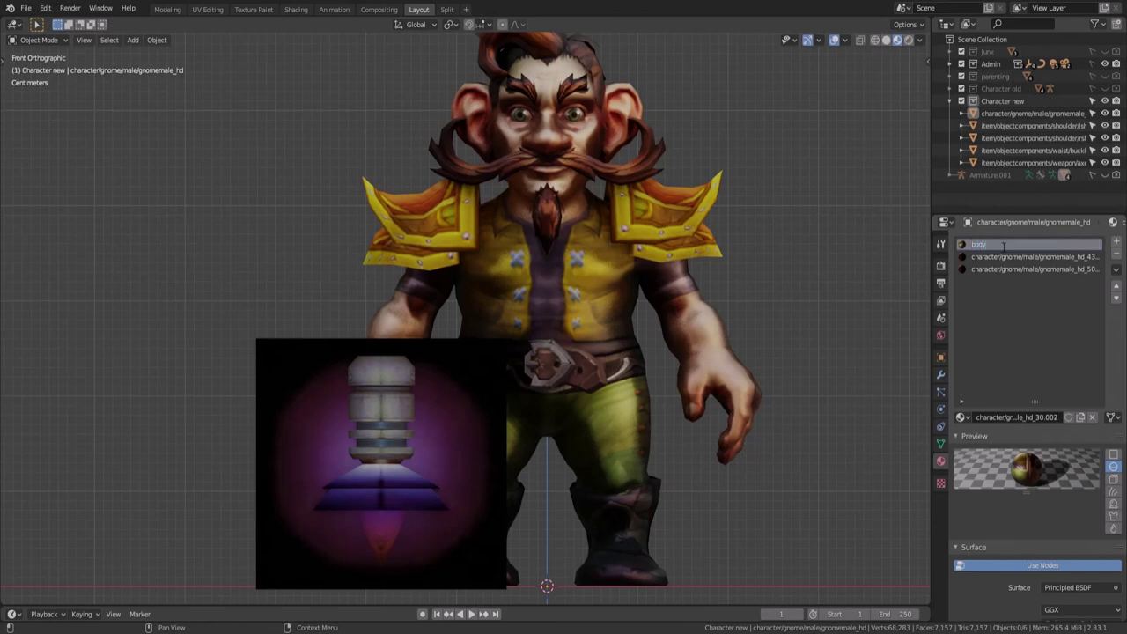
{"action": "key", "text": "Return"}
Try removing the gnomemale_hd_43 material slot, inspect the gnome's head, and undo the removal
{"action": "left_click", "coordinate": [1013, 256]}
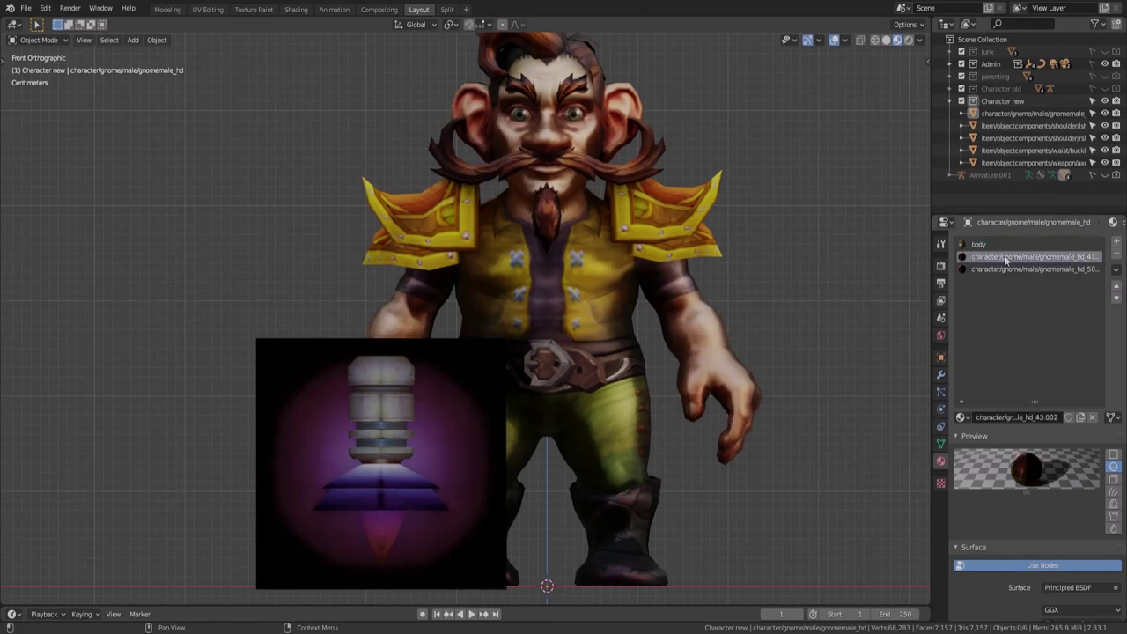
{"action": "middle_click_drag", "start_coordinate": [766, 345], "coordinate": [637, 320]}
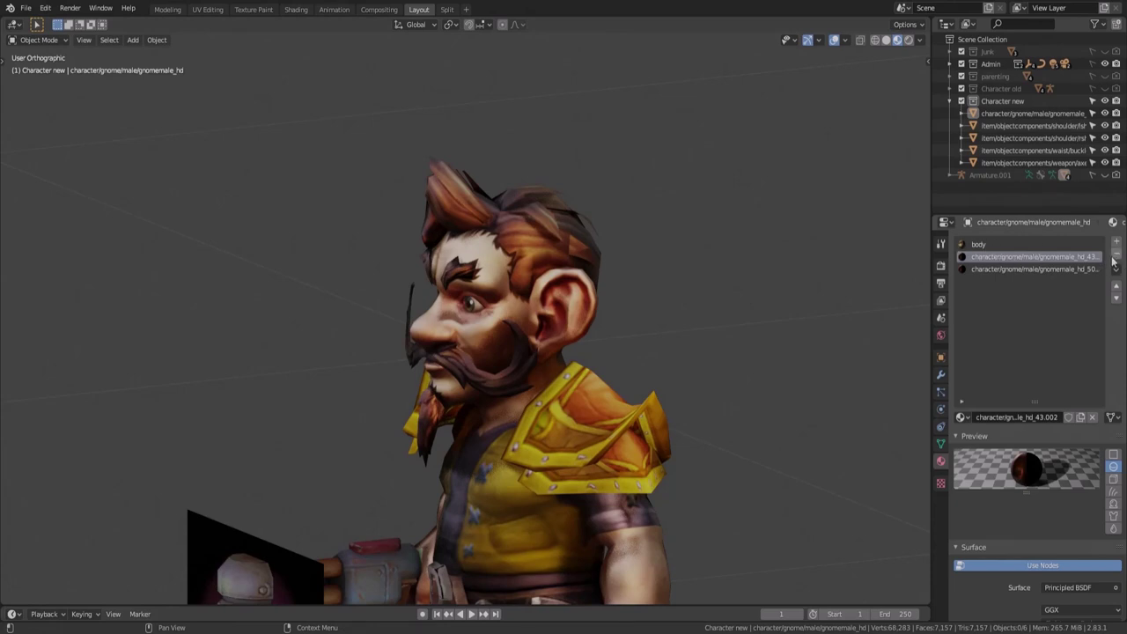
{"action": "left_click", "coordinate": [1116, 255]}
{"action": "middle_click_drag", "start_coordinate": [537, 257], "coordinate": [426, 293]}
{"action": "scroll", "coordinate": [484, 300], "scroll_direction": "up", "scroll_amount": 5}
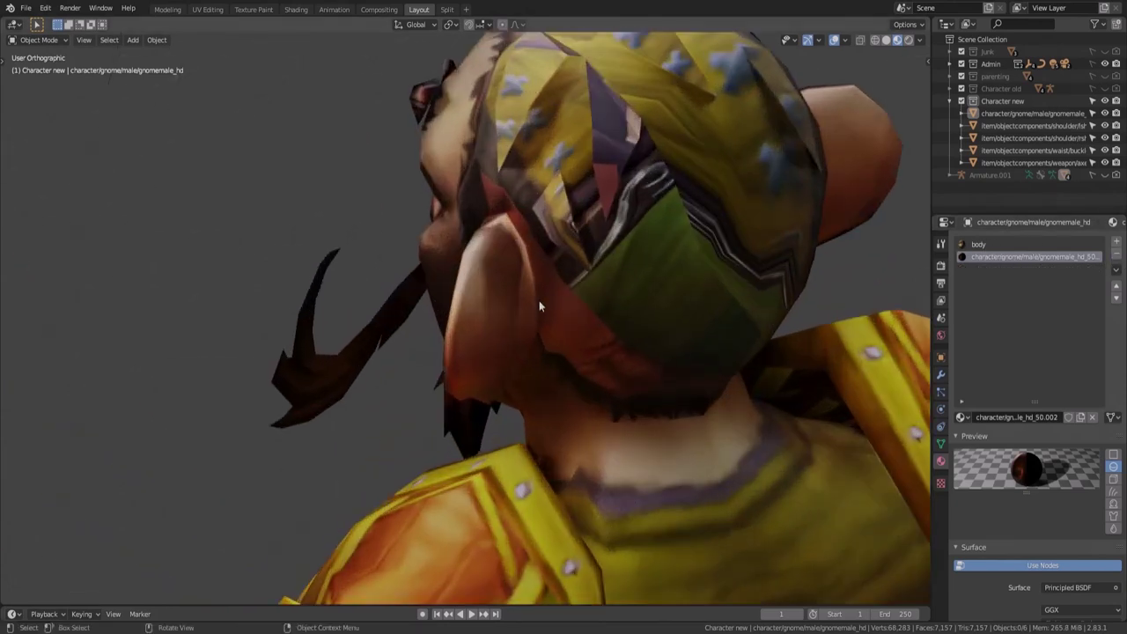
{"action": "scroll", "coordinate": [539, 300], "scroll_direction": "down", "scroll_amount": 5}
{"action": "key", "text": "ctrl+z"}
{"action": "middle_click_drag", "start_coordinate": [554, 303], "coordinate": [734, 282]}
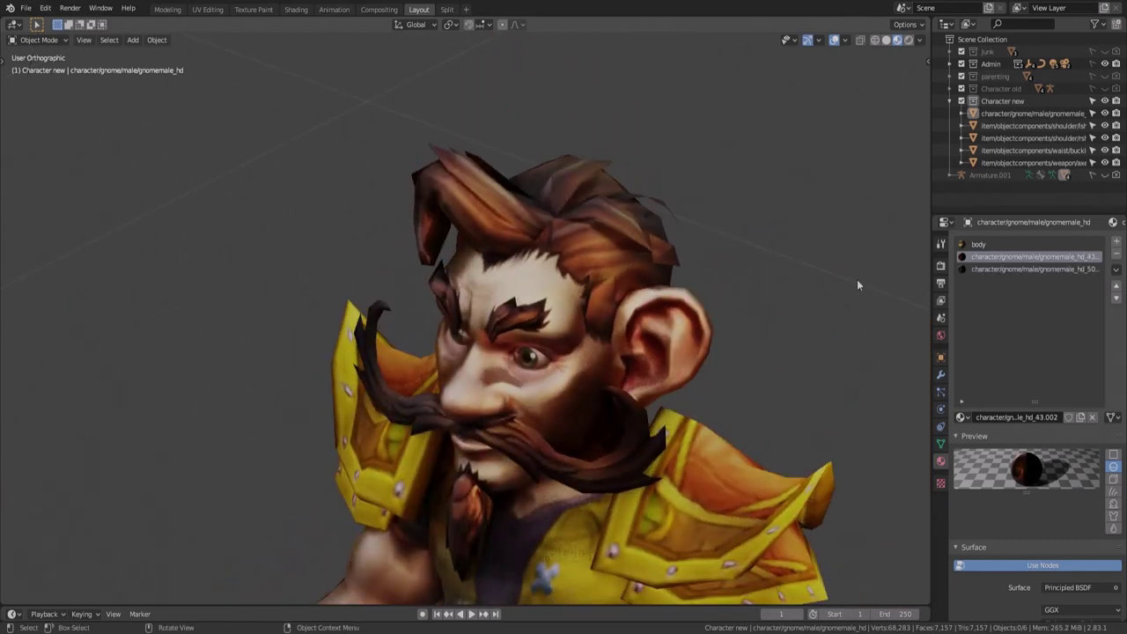
Remove the gnomemale_hd_50 material slot and rename the gnomemale_hd_43 material as hair
{"action": "left_click", "coordinate": [1002, 270]}
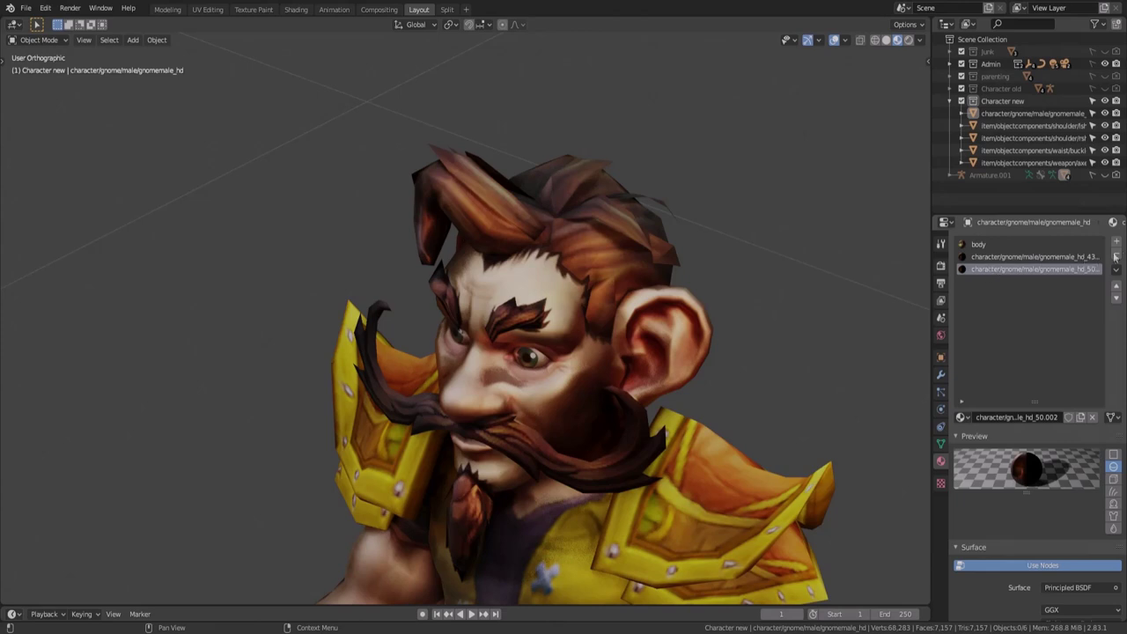
{"action": "left_click", "coordinate": [1116, 255]}
{"action": "double_click", "coordinate": [1025, 256]}
{"action": "type", "text": "hair"}
{"action": "key", "text": "Return"}
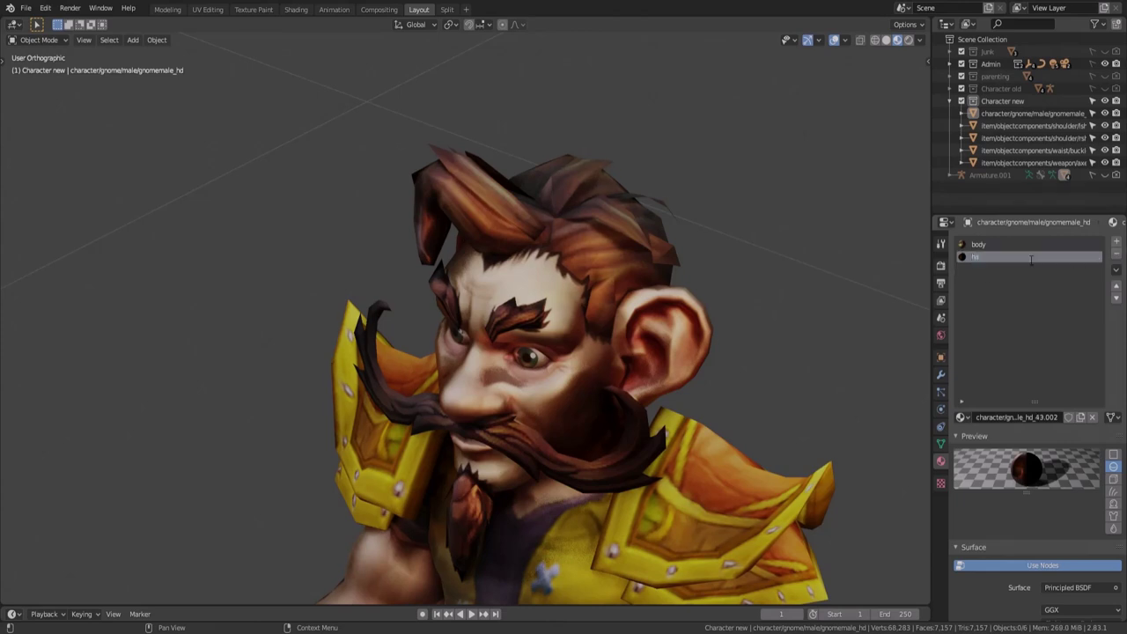
Set Metallic and Specular to 0 on the gnome's body material
{"action": "middle_click_drag", "start_coordinate": [793, 220], "coordinate": [695, 311]}
{"action": "scroll", "coordinate": [719, 397], "scroll_direction": "down", "scroll_amount": 4}
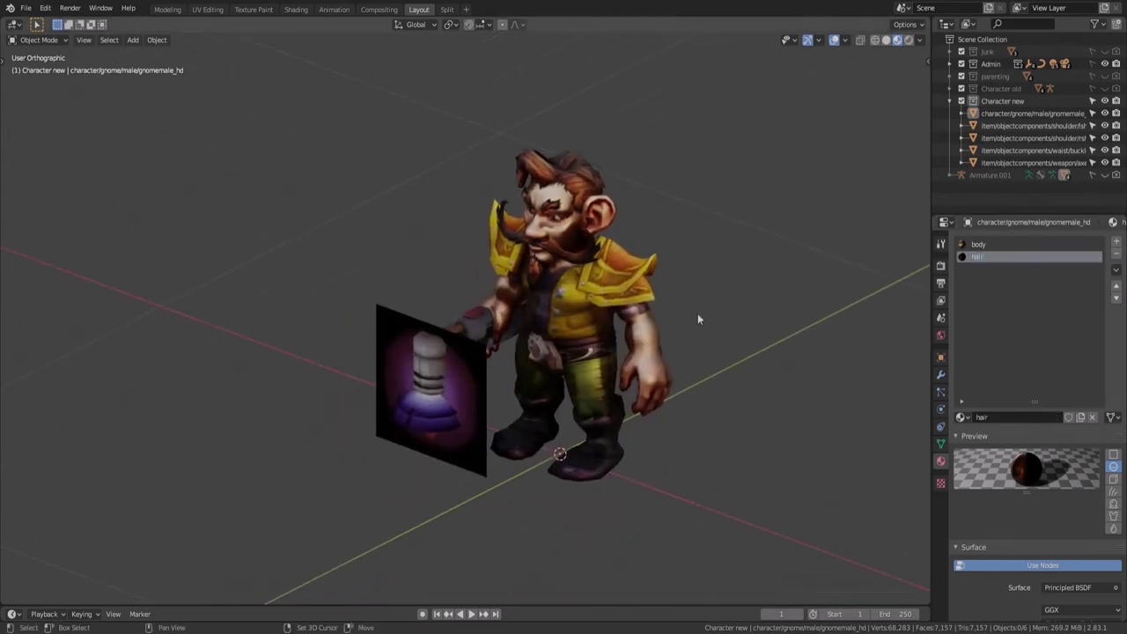
{"action": "scroll", "coordinate": [701, 271], "scroll_direction": "up", "scroll_amount": 2}
{"action": "middle_click_drag", "start_coordinate": [701, 271], "coordinate": [659, 317], "text": "shift"}
{"action": "left_click", "coordinate": [975, 245]}
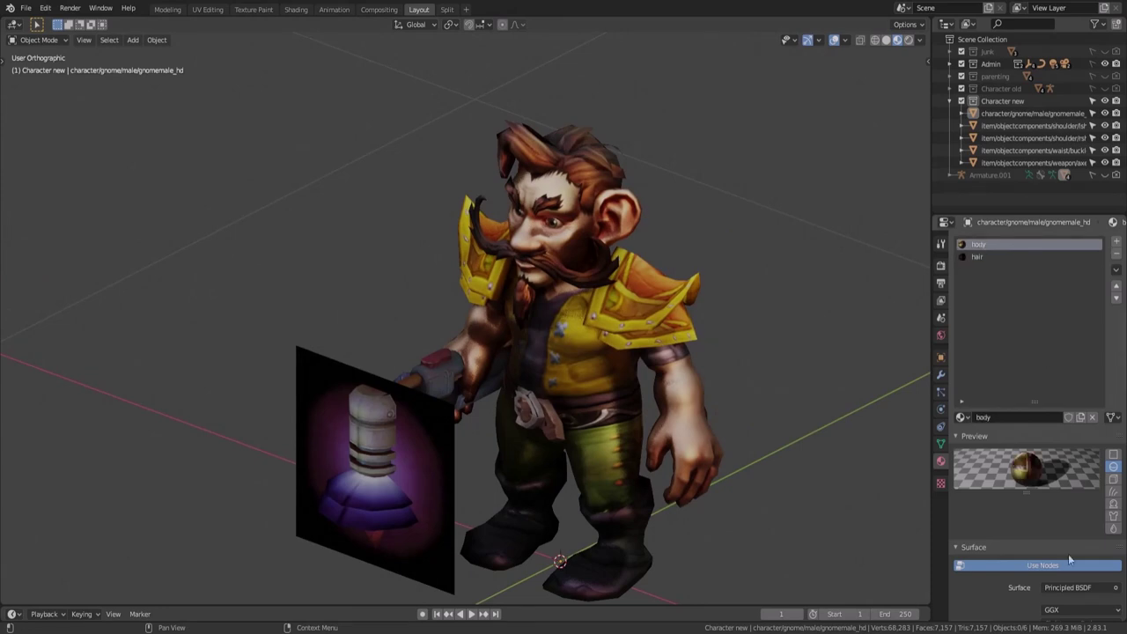
{"action": "scroll", "coordinate": [1030, 396], "scroll_direction": "down", "scroll_amount": 5}
{"action": "left_click_drag", "start_coordinate": [1075, 577], "coordinate": [1079, 577]}
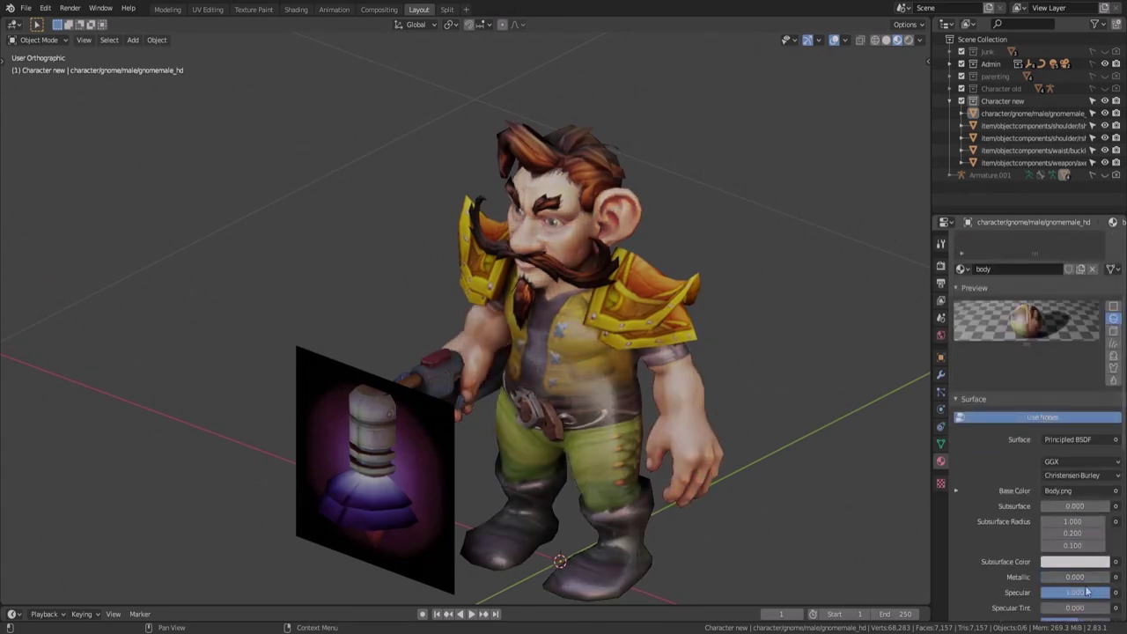
{"action": "scroll", "coordinate": [1025, 257], "scroll_direction": "up", "scroll_amount": 2}
{"action": "scroll", "coordinate": [1026, 257], "scroll_direction": "up", "scroll_amount": 3}
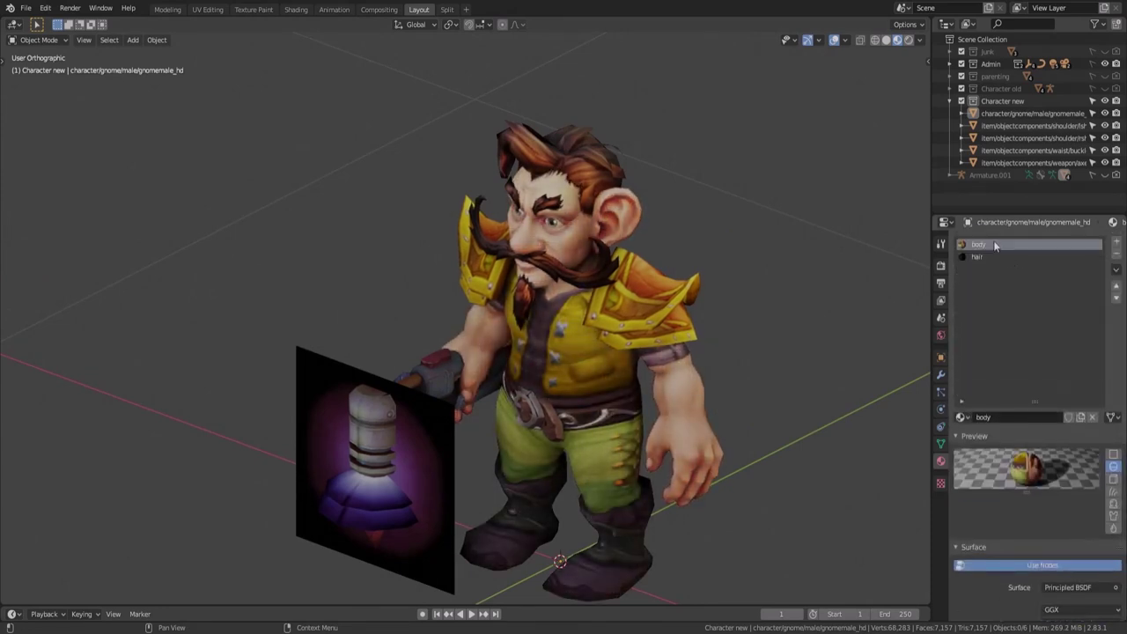
Set Metallic and Specular to 0 on the gnome's hair material
{"action": "left_click", "coordinate": [993, 249]}
{"action": "scroll", "coordinate": [1013, 370], "scroll_direction": "down", "scroll_amount": 6}
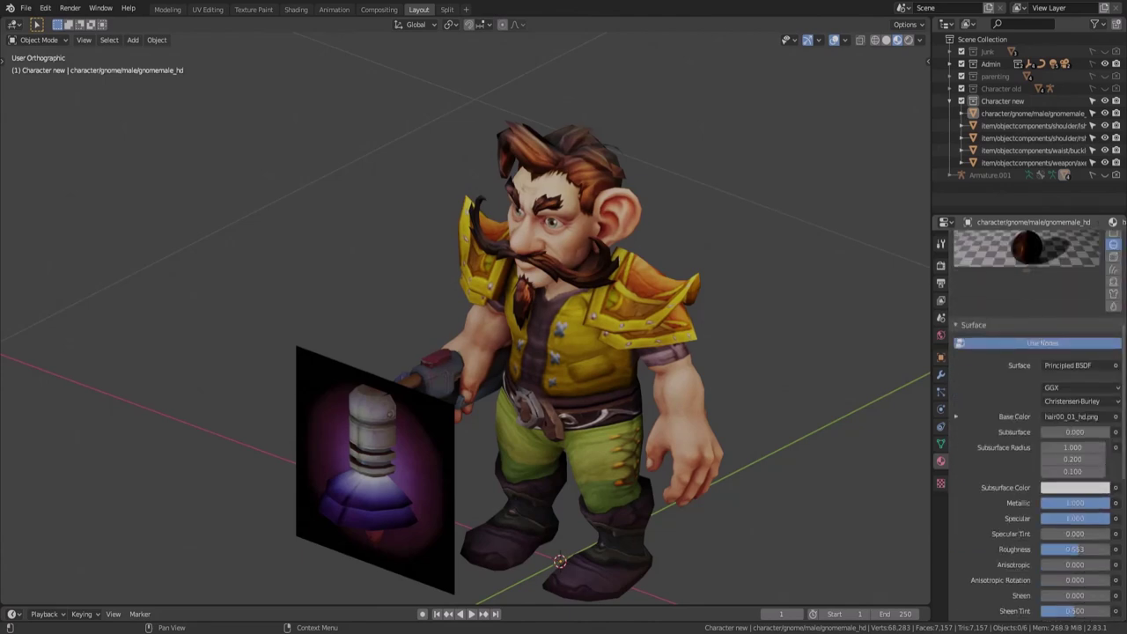
{"action": "middle_click_drag", "start_coordinate": [661, 365], "coordinate": [698, 362]}
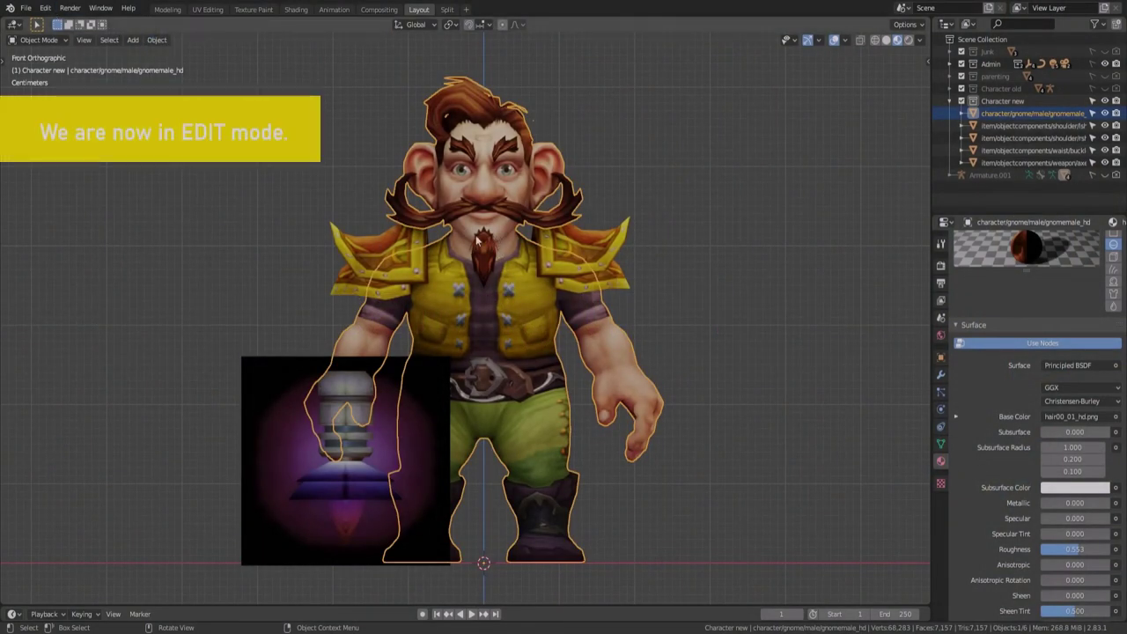
Clean up the gnome body mesh in Edit Mode by applying Delete Loose to all of its geometry
{"action": "key", "text": "Tab"}
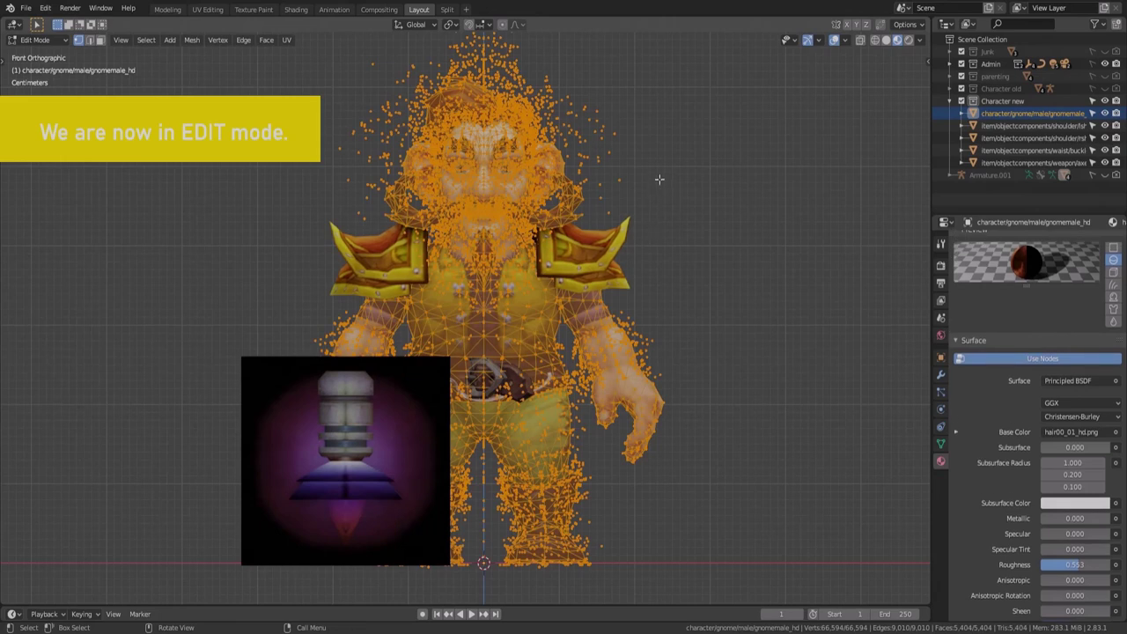
{"action": "left_click", "coordinate": [191, 40]}
{"action": "mouse_move", "coordinate": [228, 314]}
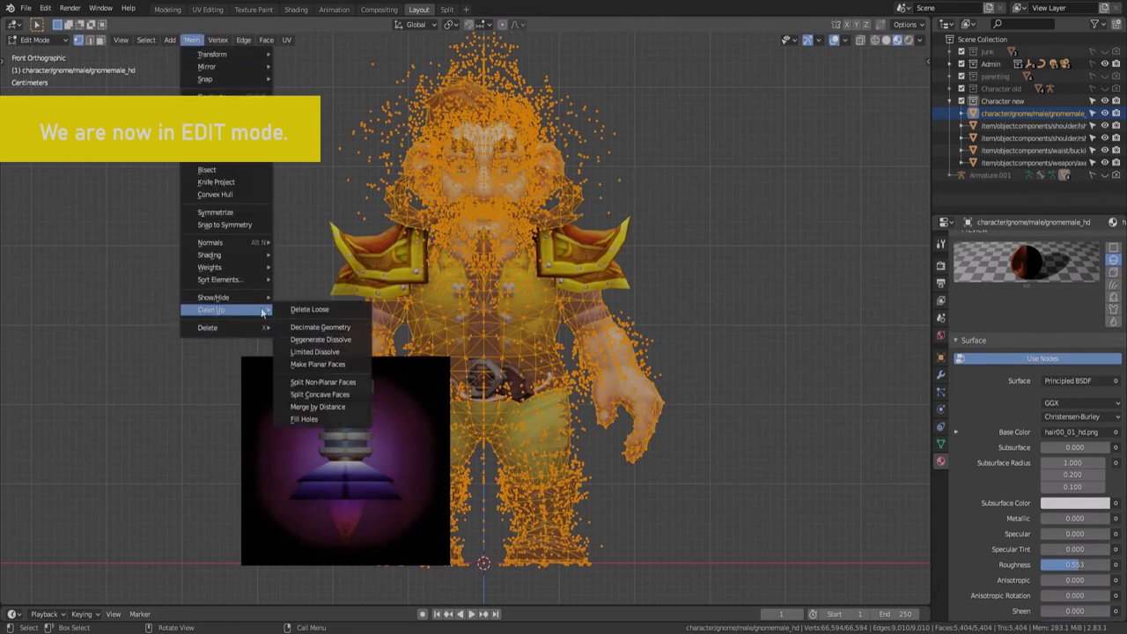
{"action": "left_click", "coordinate": [317, 309]}
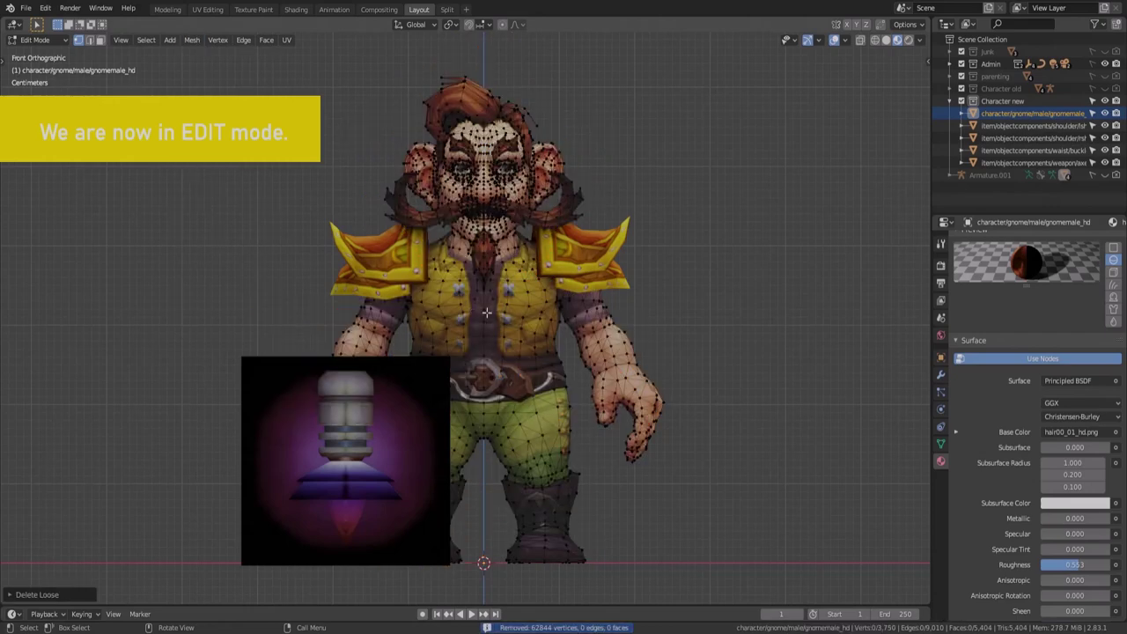
Select the whole gnome body mesh, apply Merge by Distance, and return to Object Mode
{"action": "key", "text": "a"}
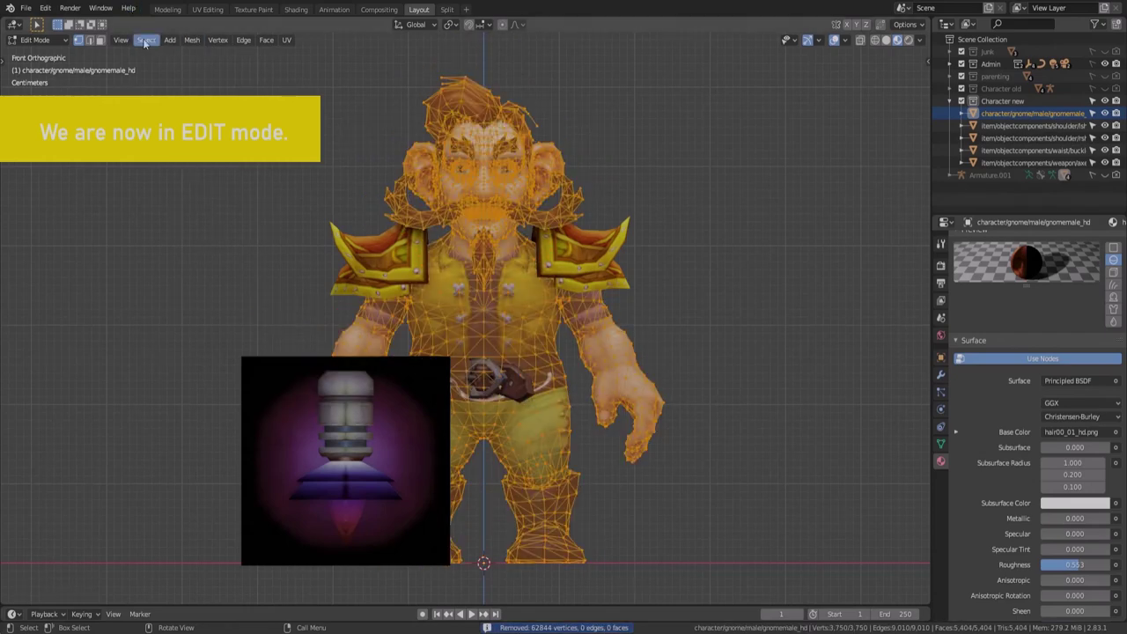
{"action": "left_click", "coordinate": [190, 41]}
{"action": "mouse_move", "coordinate": [216, 312]}
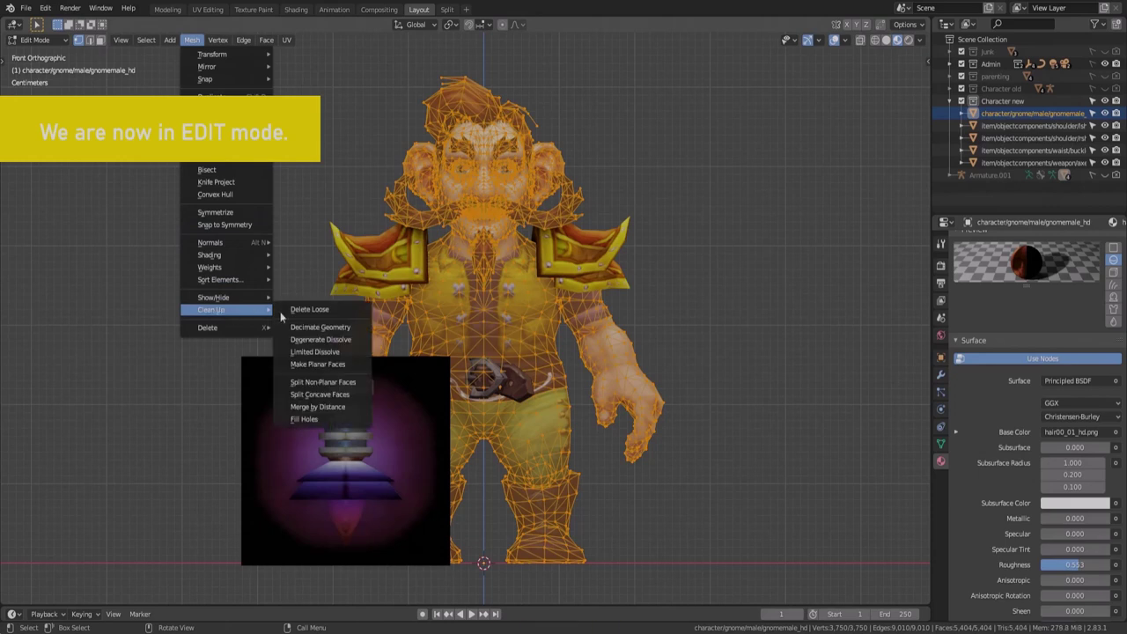
{"action": "left_click", "coordinate": [318, 407]}
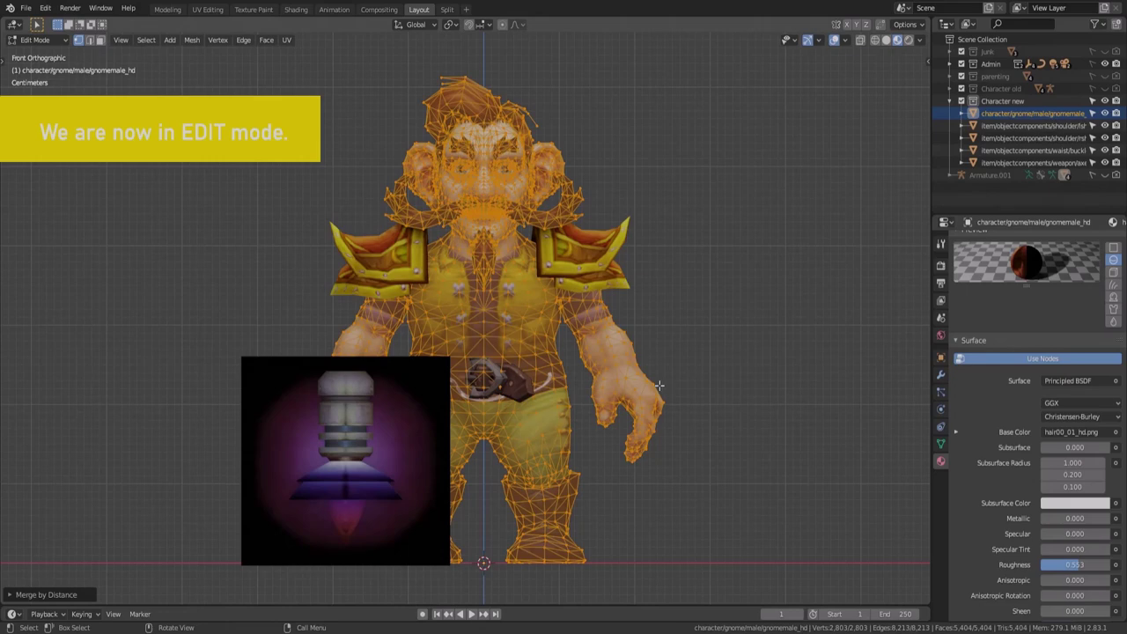
{"action": "key", "text": "Tab"}
Look over the left shoulder pad's mesh in Edit Mode and view the gnome from its side in Object Mode
{"action": "left_click", "coordinate": [599, 247]}
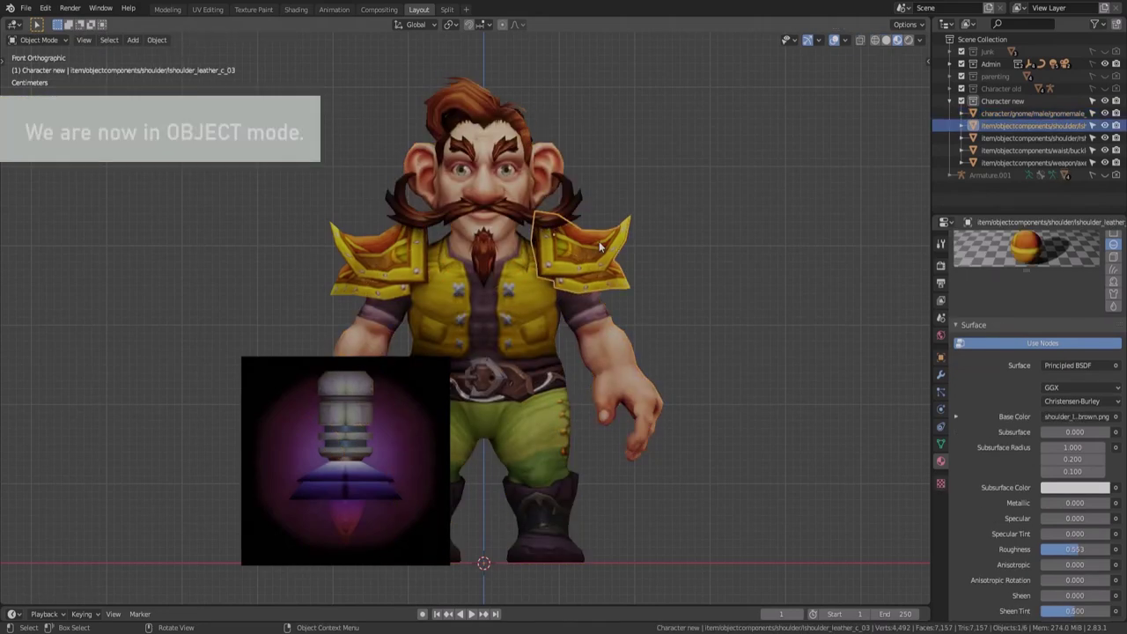
{"action": "key", "text": "Tab"}
{"action": "key", "text": "Tab"}
{"action": "middle_click_drag", "start_coordinate": [602, 247], "coordinate": [521, 324]}
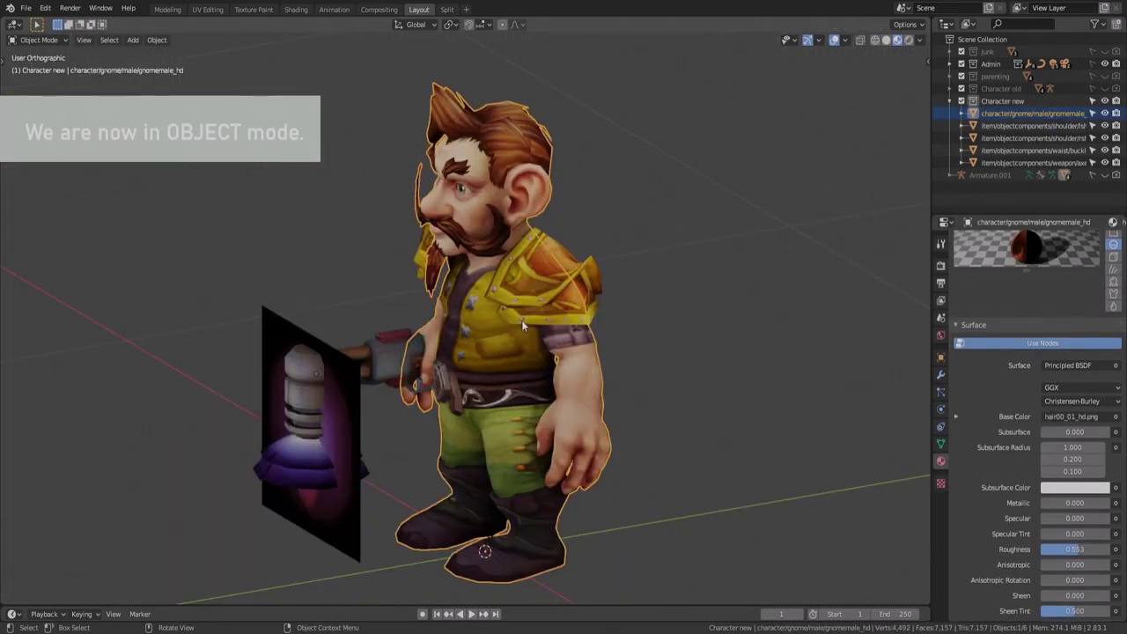
Select the gnome body and all its gear meshes and apply Delete Loose to their combined geometry in Edit Mode
{"action": "key", "text": "a"}
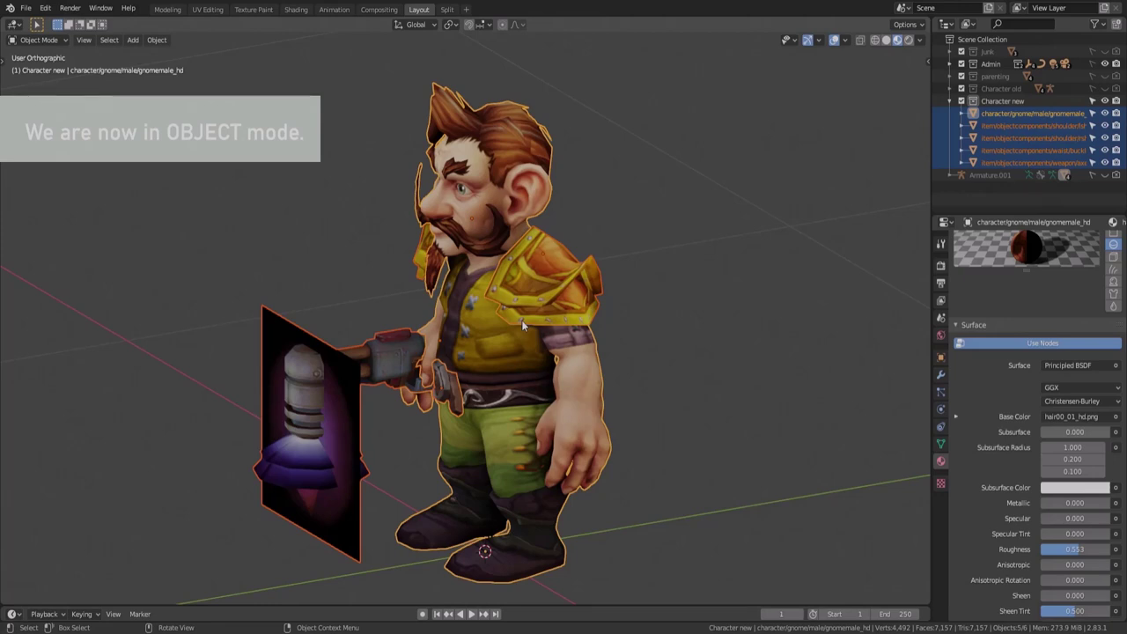
{"action": "key", "text": "Tab"}
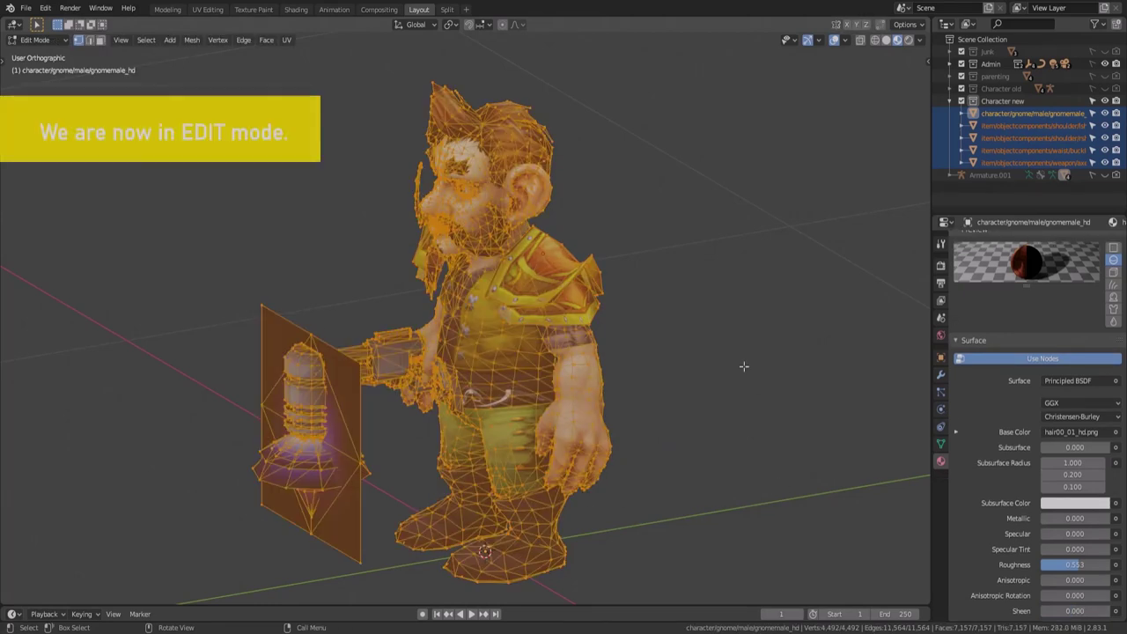
{"action": "left_click", "coordinate": [191, 40]}
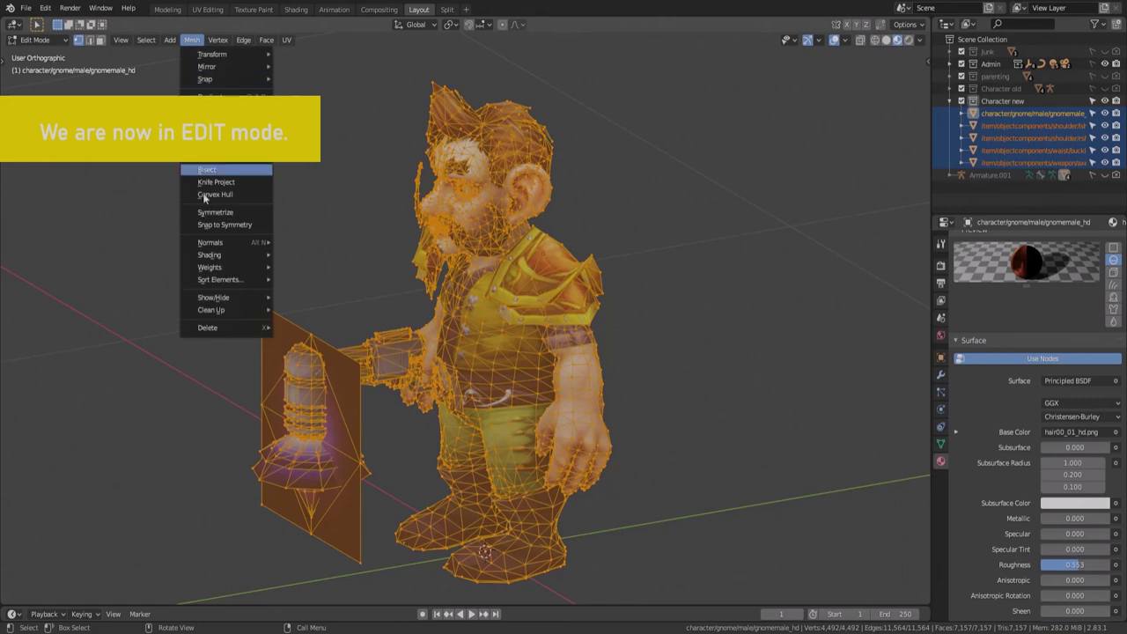
{"action": "mouse_move", "coordinate": [220, 310]}
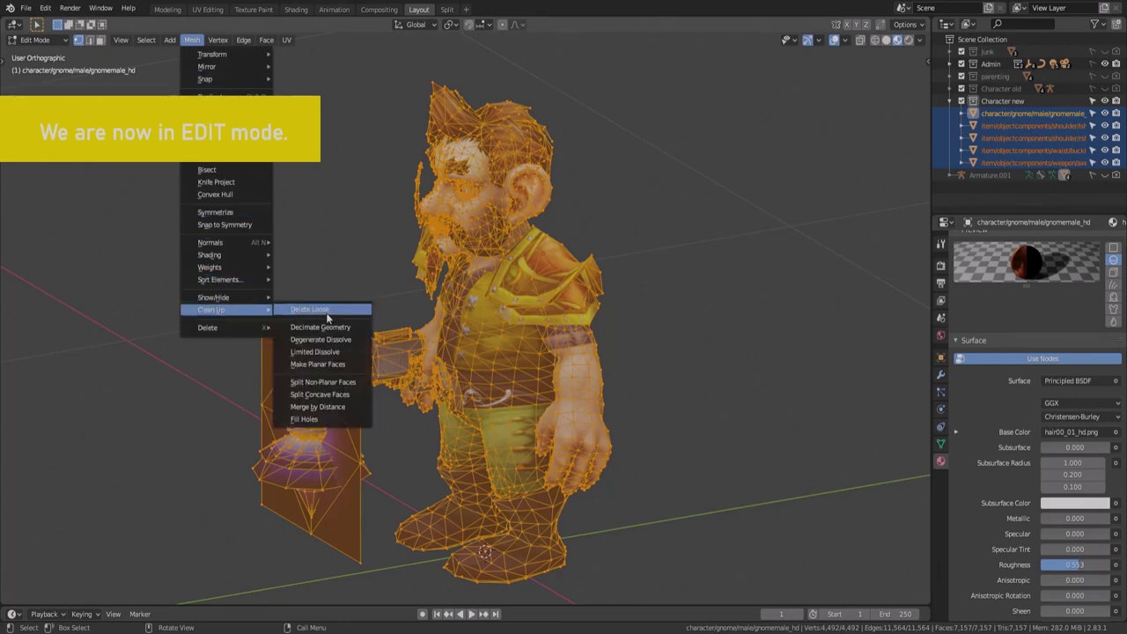
{"action": "left_click", "coordinate": [326, 312]}
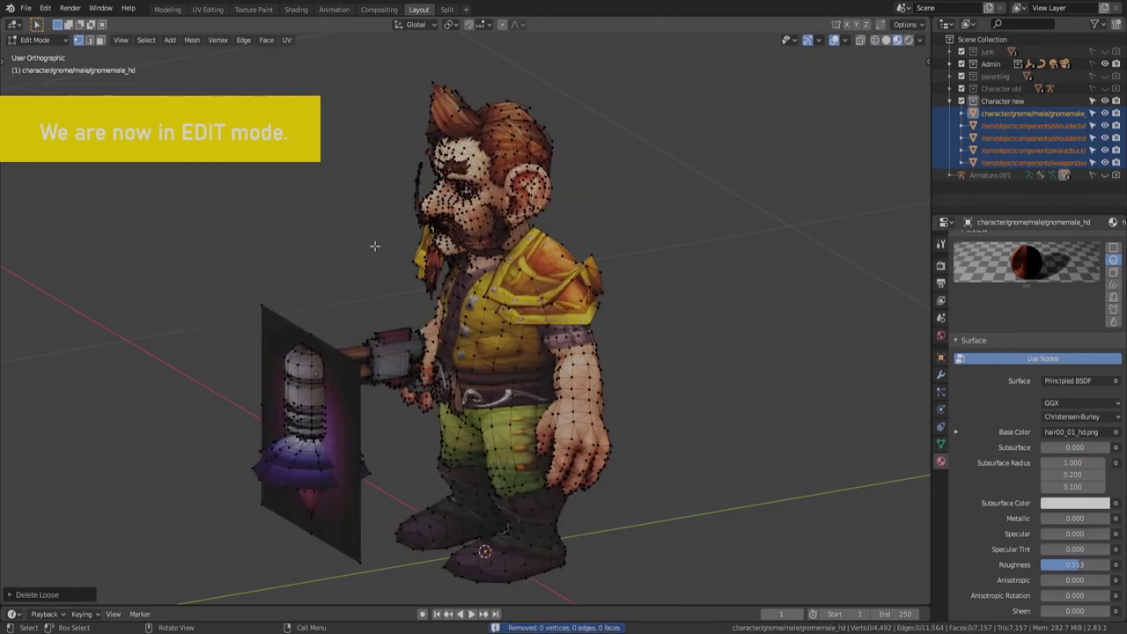
Reselect all geometry of the gnome and gear meshes and apply Merge by Distance
{"action": "key", "text": "a"}
{"action": "left_click", "coordinate": [191, 40]}
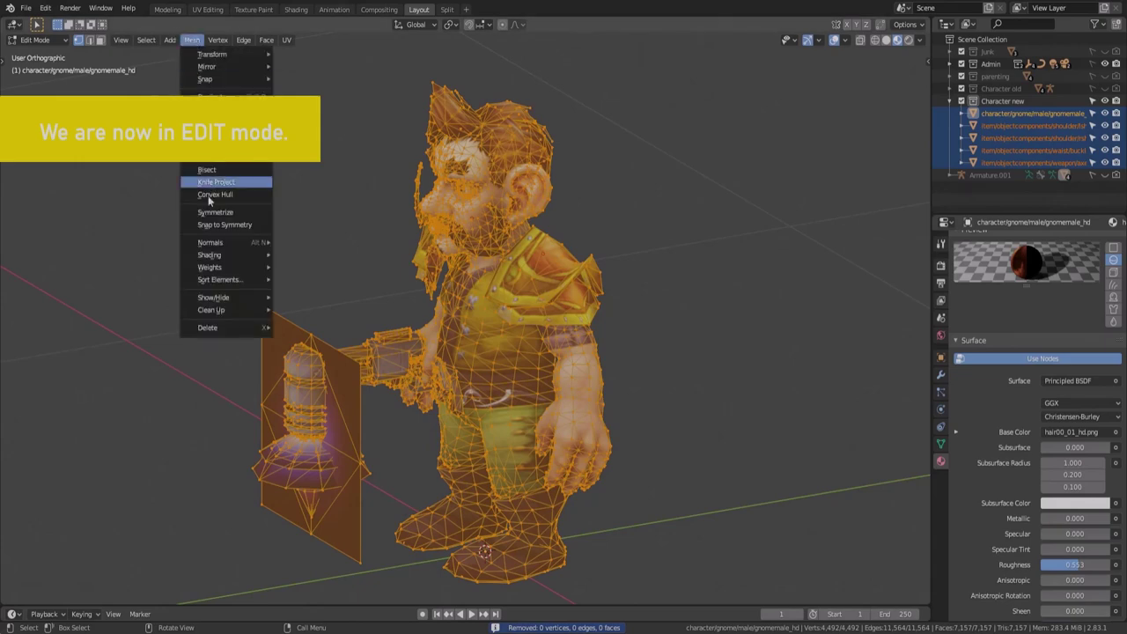
{"action": "mouse_move", "coordinate": [222, 310]}
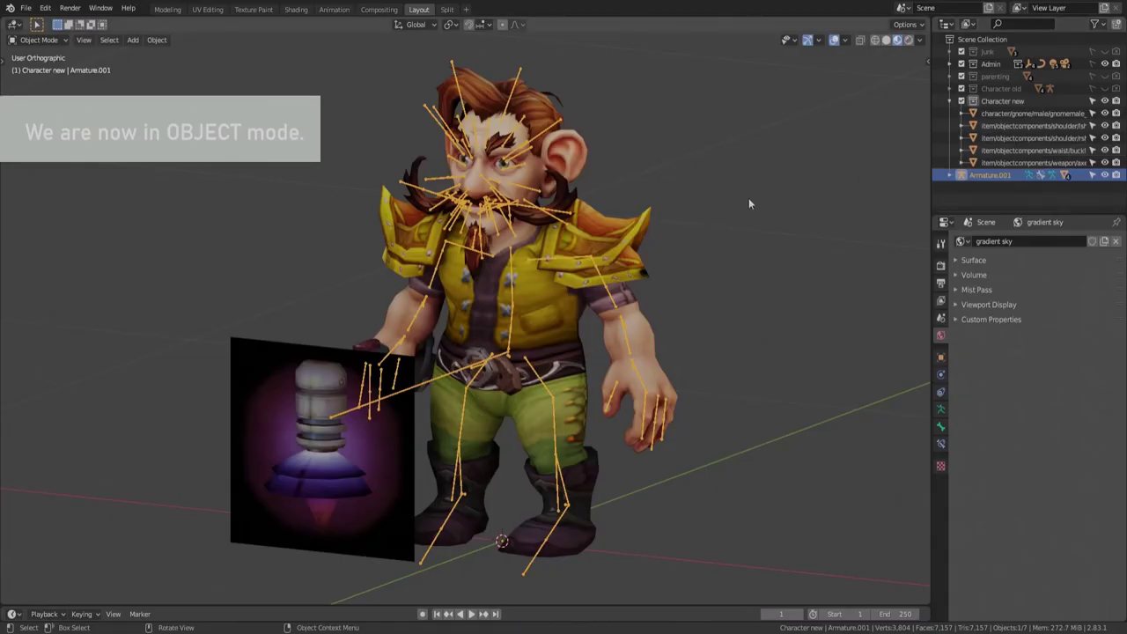
Hide the gnome's armature in the 3D viewport
{"action": "middle_click_drag", "start_coordinate": [748, 198], "coordinate": [715, 206]}
{"action": "left_click", "coordinate": [1093, 175]}
{"action": "left_click", "coordinate": [1105, 175]}
Examine the belt buckle and the weapon up close for texture transparency problems, and clear the selection
{"action": "scroll", "coordinate": [603, 268], "scroll_direction": "up", "scroll_amount": 5}
{"action": "scroll", "coordinate": [579, 273], "scroll_direction": "down", "scroll_amount": 3}
{"action": "scroll", "coordinate": [474, 307], "scroll_direction": "up", "scroll_amount": 5}
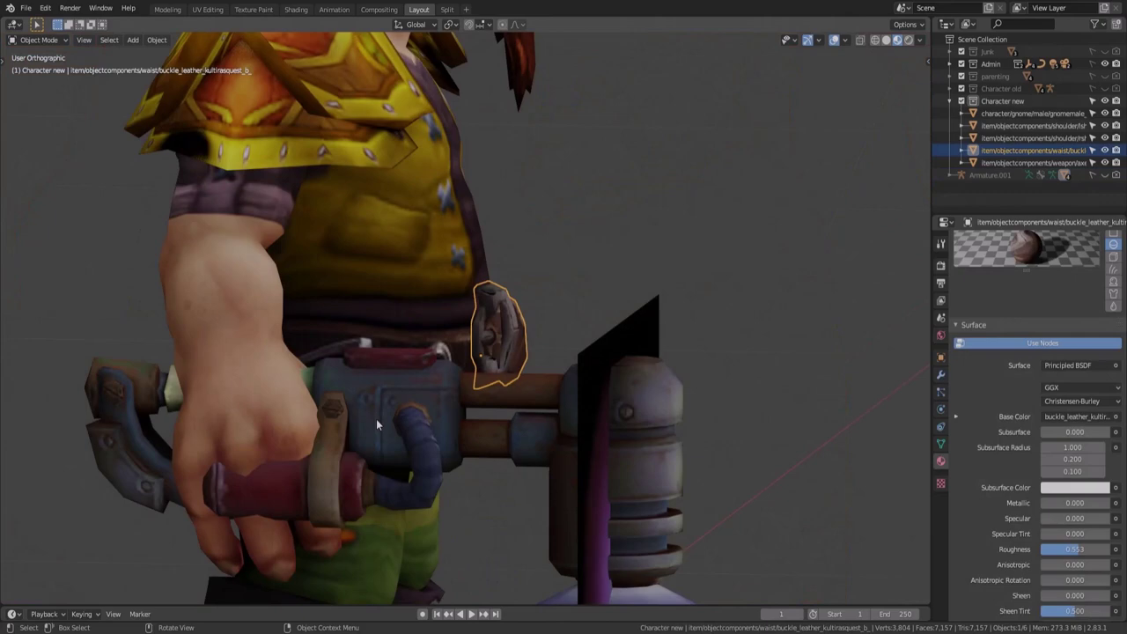
{"action": "scroll", "coordinate": [387, 414], "scroll_direction": "up", "scroll_amount": 2}
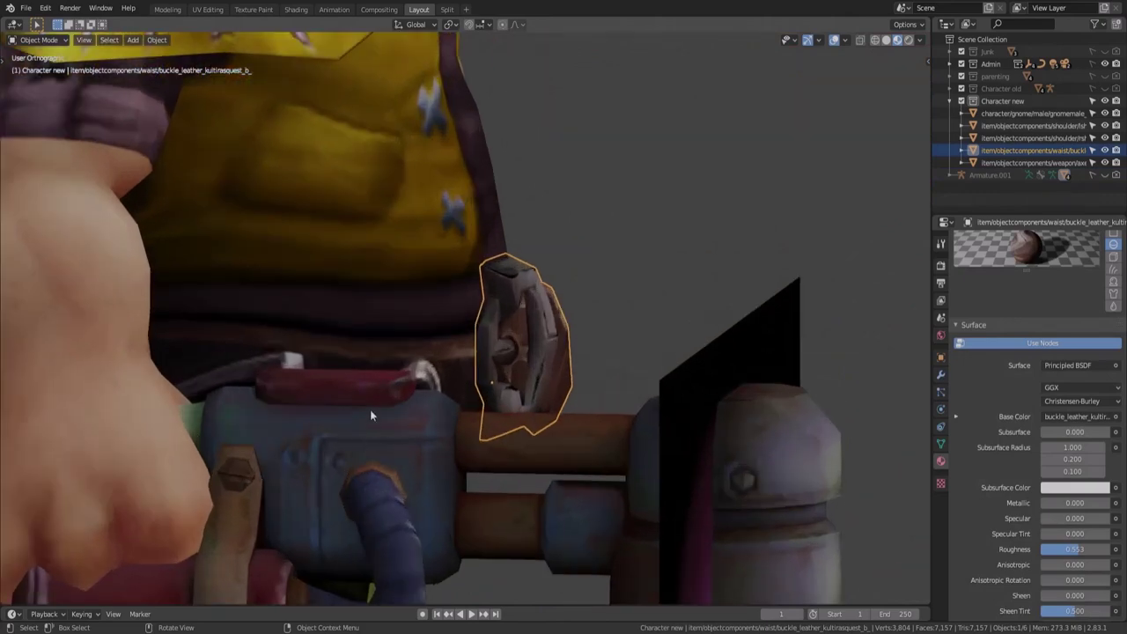
{"action": "scroll", "coordinate": [369, 409], "scroll_direction": "down", "scroll_amount": 5}
{"action": "middle_click_drag", "start_coordinate": [521, 415], "coordinate": [487, 416]}
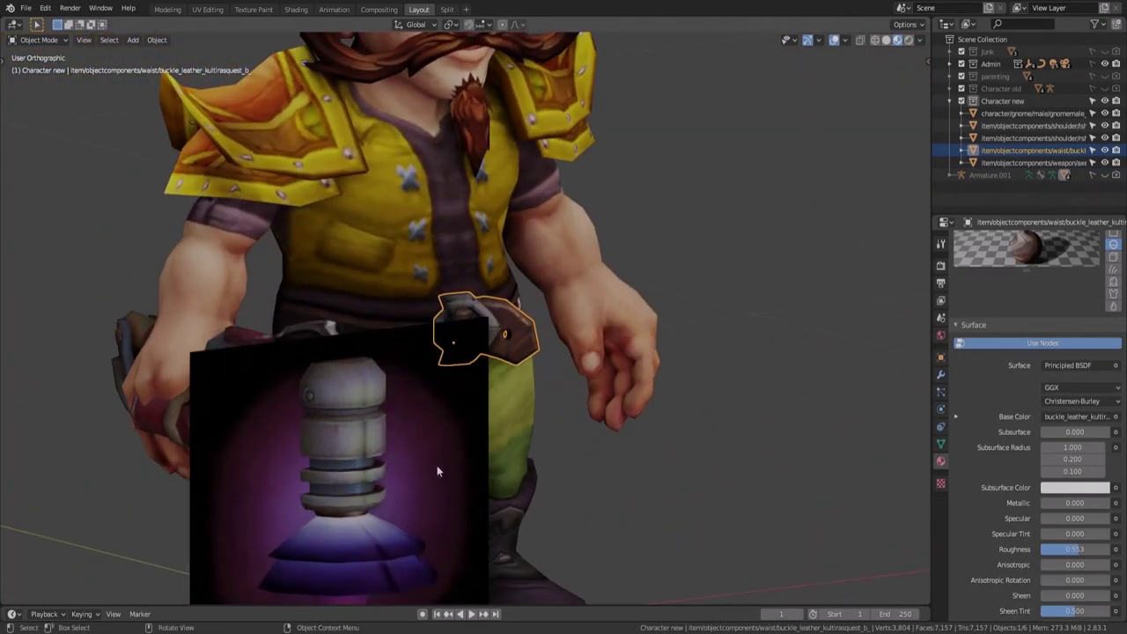
{"action": "scroll", "coordinate": [433, 499], "scroll_direction": "down", "scroll_amount": 6}
{"action": "left_click", "coordinate": [462, 357]}
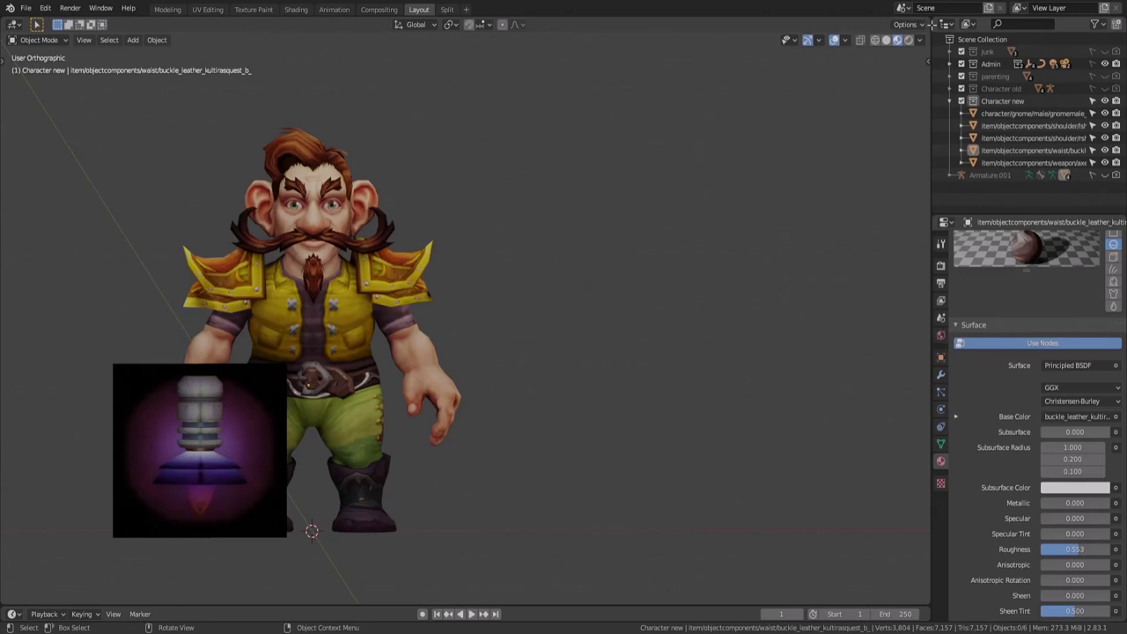
Split the 3D viewport into two side-by-side areas, subdividing the second one and joining its pieces back into one
{"action": "left_click_drag", "start_coordinate": [904, 26], "coordinate": [457, 24]}
{"action": "left_click_drag", "start_coordinate": [927, 21], "coordinate": [815, 450]}
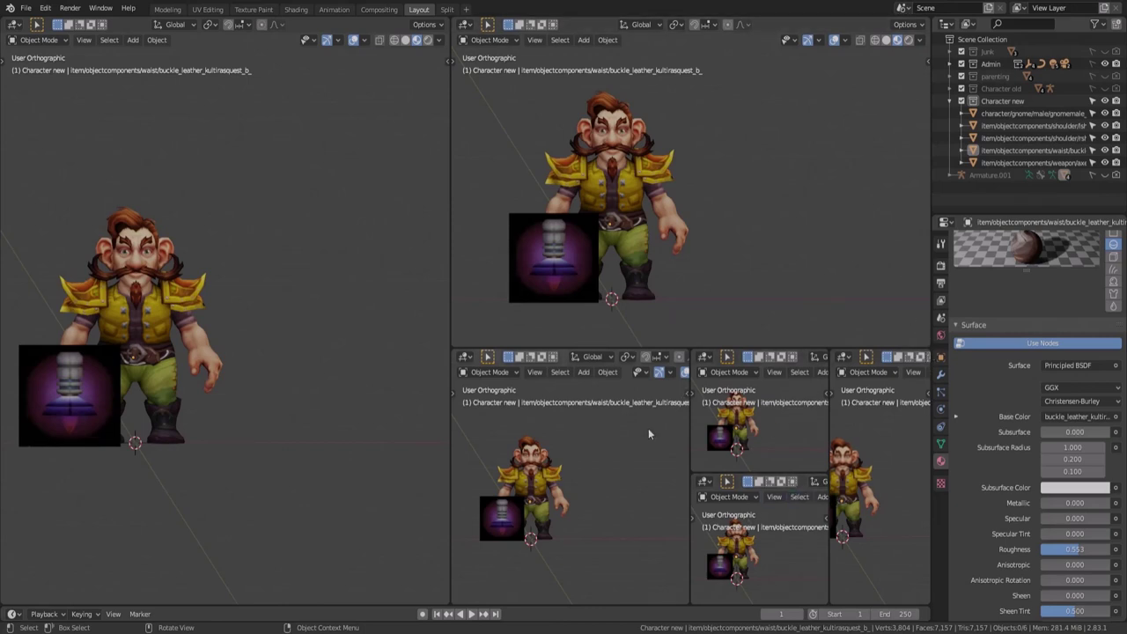
{"action": "left_click_drag", "start_coordinate": [830, 480], "coordinate": [868, 361]}
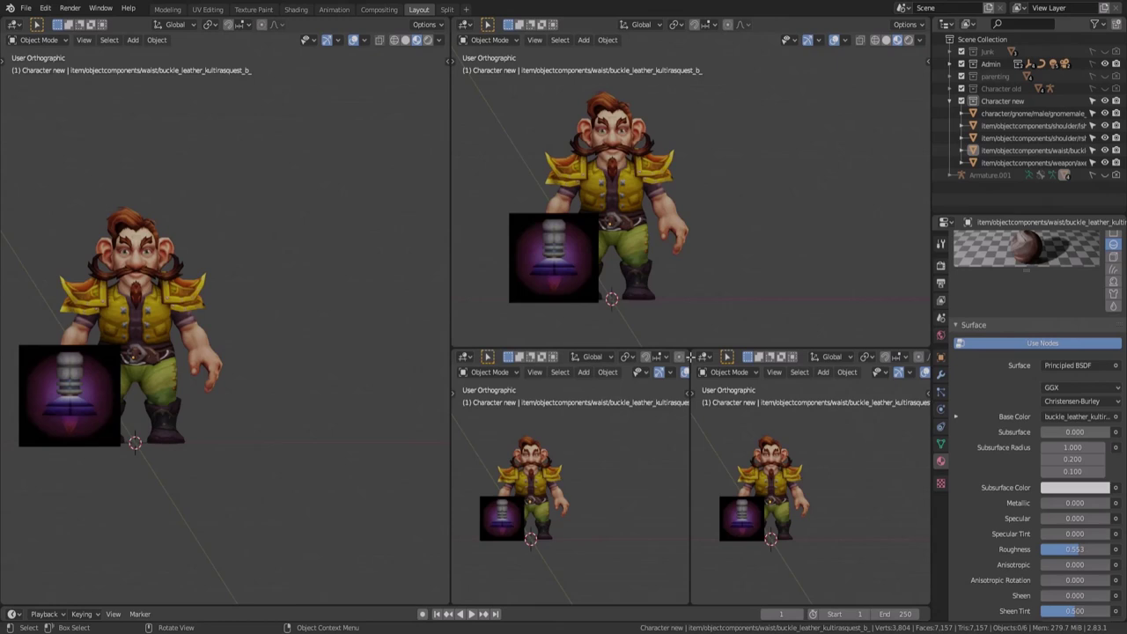
{"action": "left_click_drag", "start_coordinate": [691, 356], "coordinate": [830, 447]}
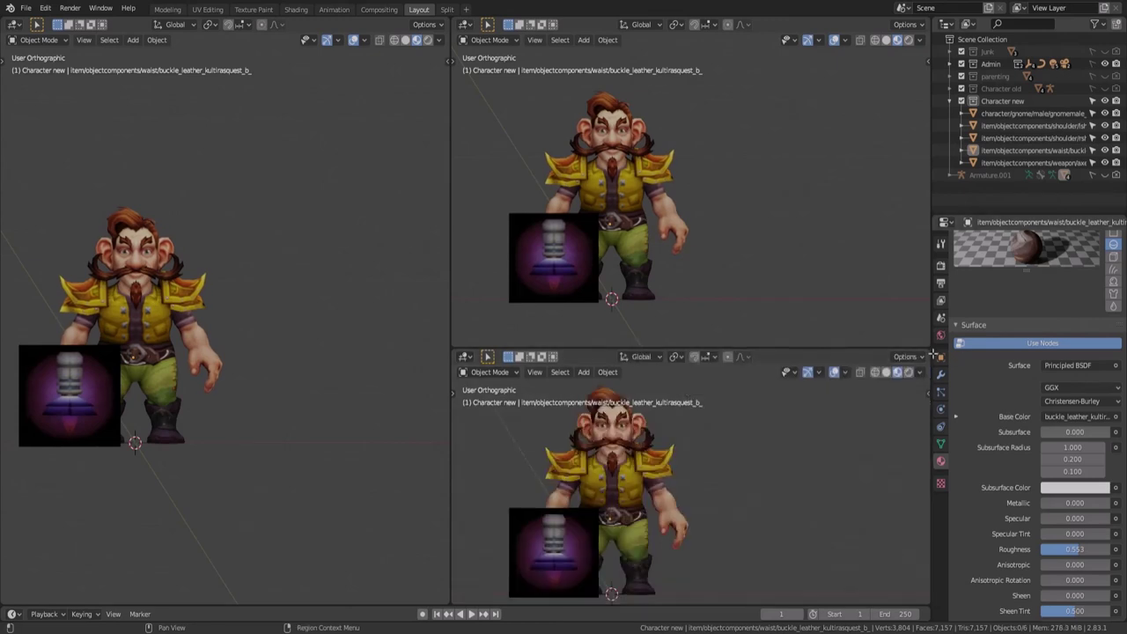
{"action": "left_click_drag", "start_coordinate": [928, 354], "coordinate": [878, 252]}
Change the second viewport area into a Shader Editor
{"action": "middle_click_drag", "start_coordinate": [707, 332], "coordinate": [781, 343], "text": "shift"}
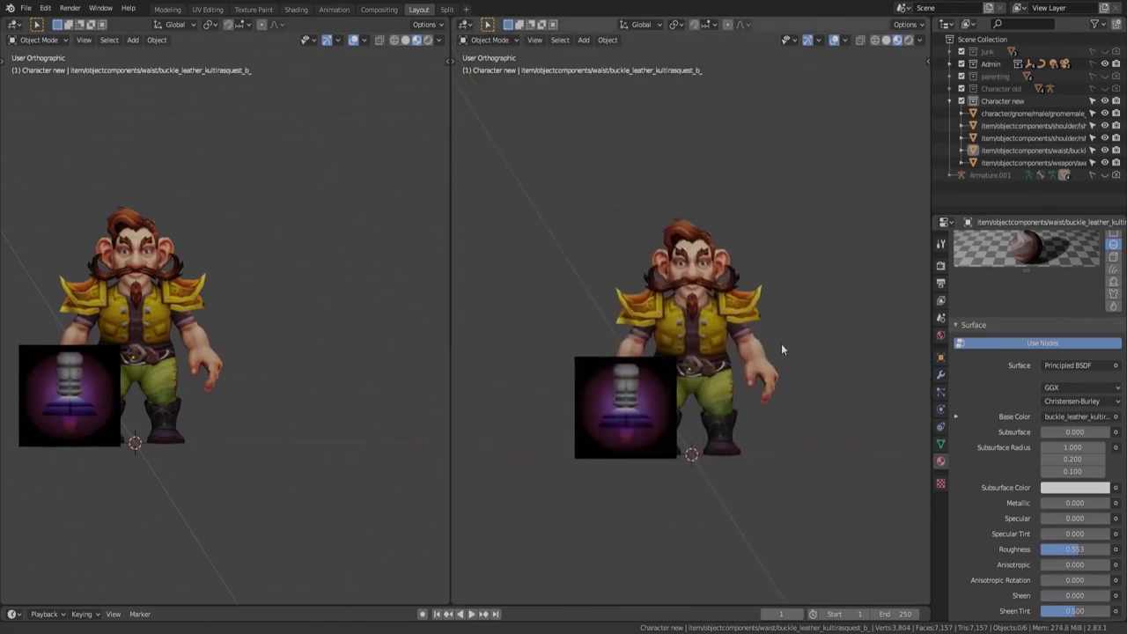
{"action": "left_click", "coordinate": [465, 25]}
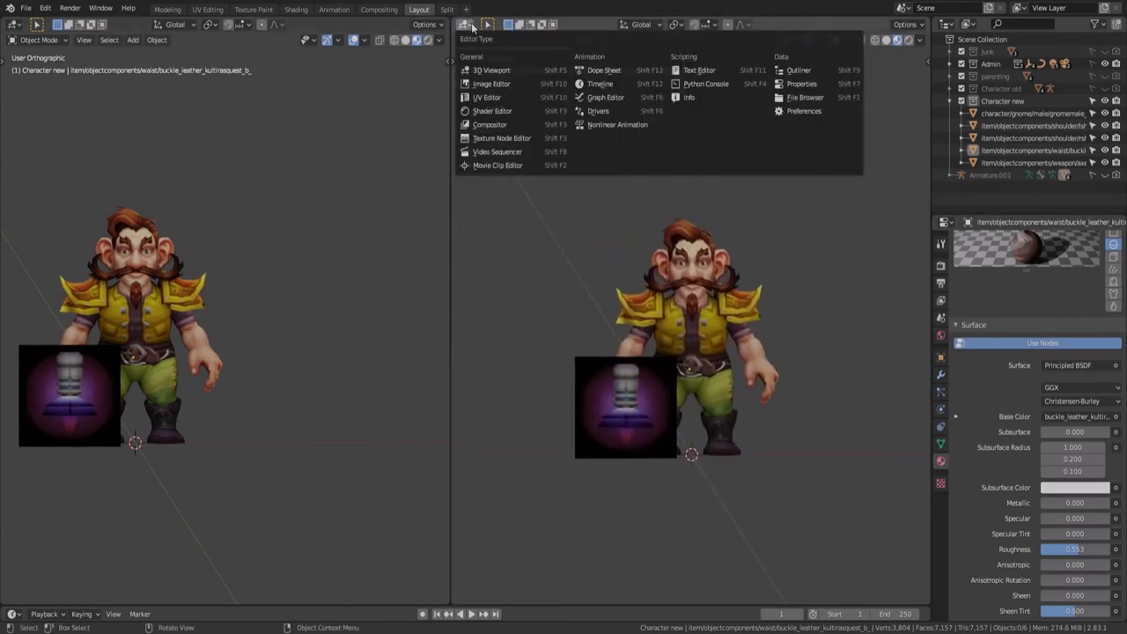
{"action": "left_click", "coordinate": [491, 116]}
{"action": "mouse_move", "coordinate": [696, 398]}
{"action": "middle_mouse_down"}
{"action": "mouse_move", "coordinate": [662, 398]}
{"action": "mouse_move", "coordinate": [697, 399]}
{"action": "middle_mouse_up"}
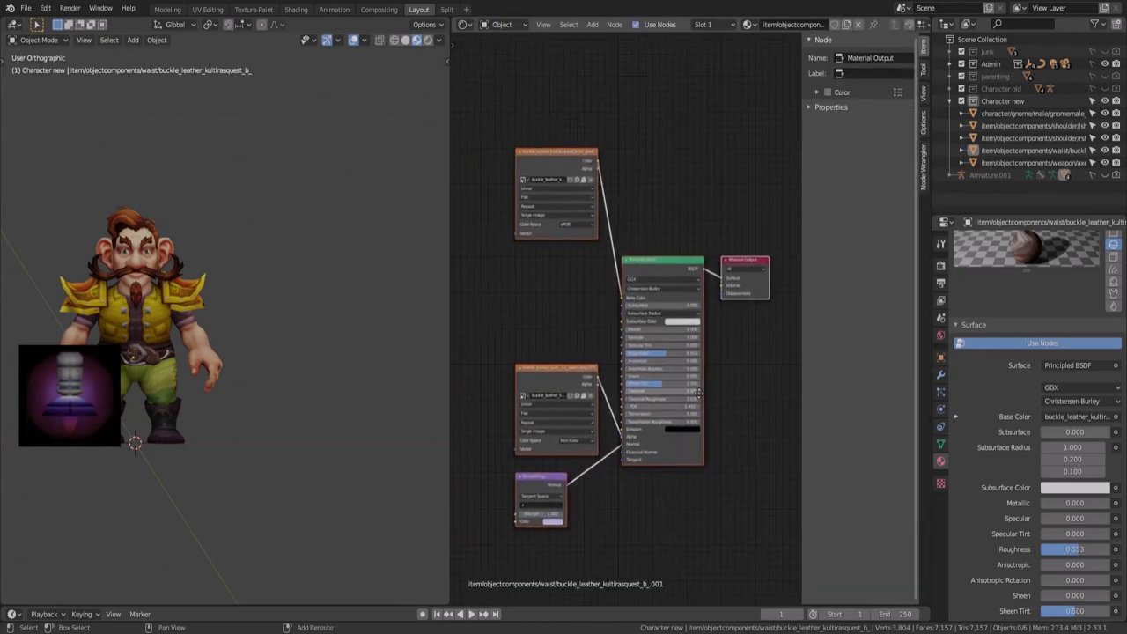
Set Alpha to None on the image texture feeding the belt buckle's Base Color and check the buckle's look
{"action": "left_click", "coordinate": [1030, 162]}
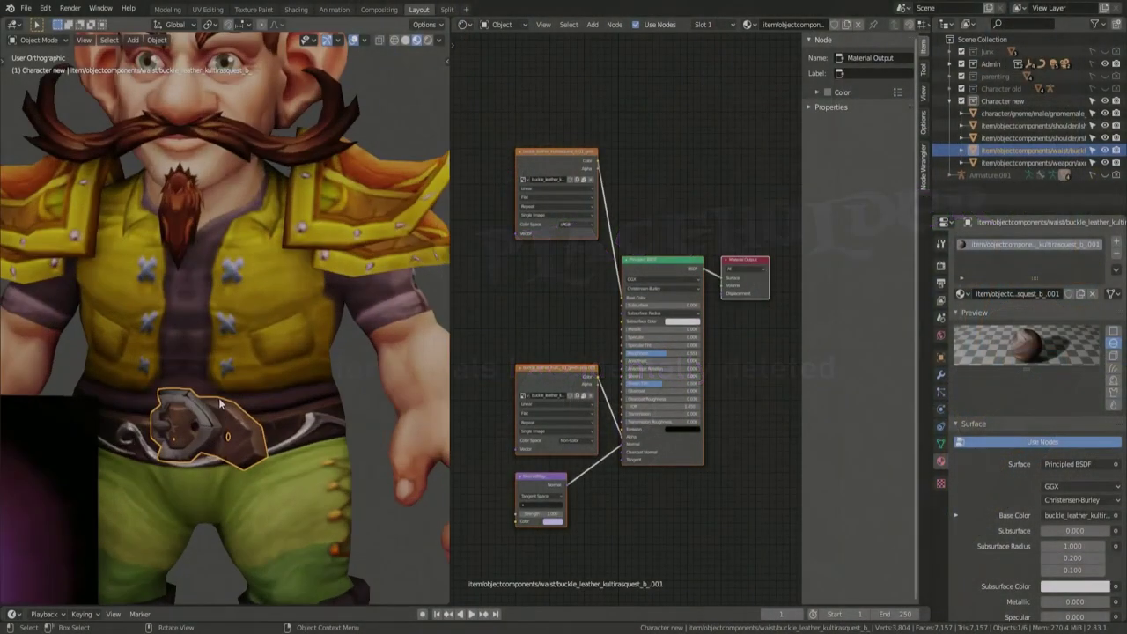
{"action": "scroll", "coordinate": [240, 438], "scroll_direction": "up", "scroll_amount": 2}
{"action": "scroll", "coordinate": [239, 437], "scroll_direction": "down", "scroll_amount": 3}
{"action": "scroll", "coordinate": [528, 264], "scroll_direction": "up", "scroll_amount": 1}
{"action": "left_click", "coordinate": [572, 185]}
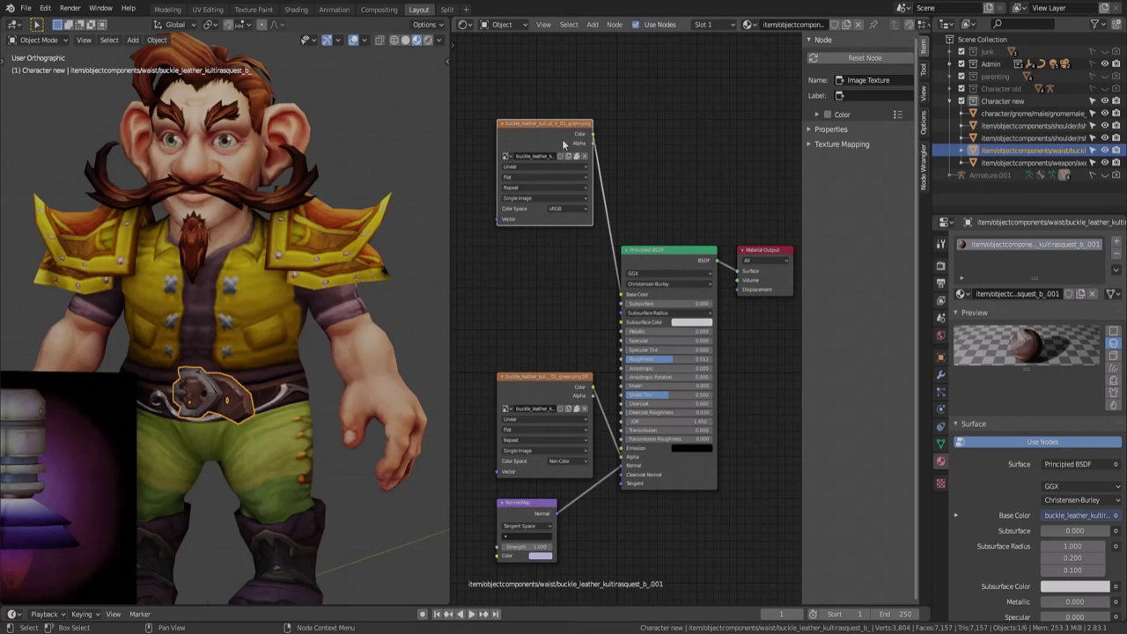
{"action": "left_click", "coordinate": [810, 129]}
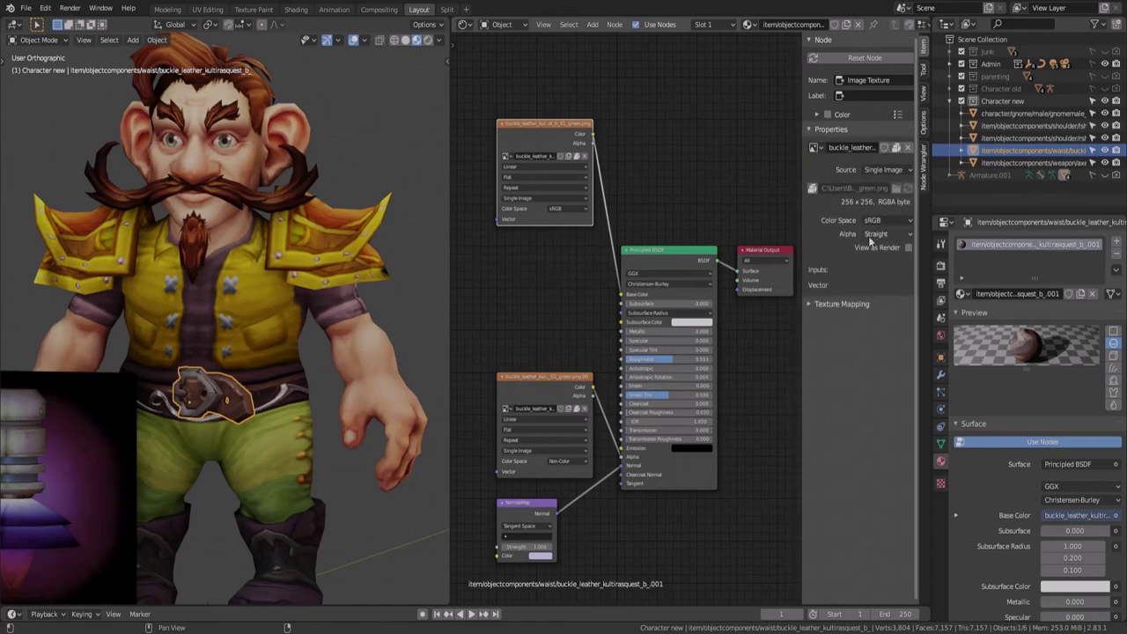
{"action": "left_click", "coordinate": [874, 234]}
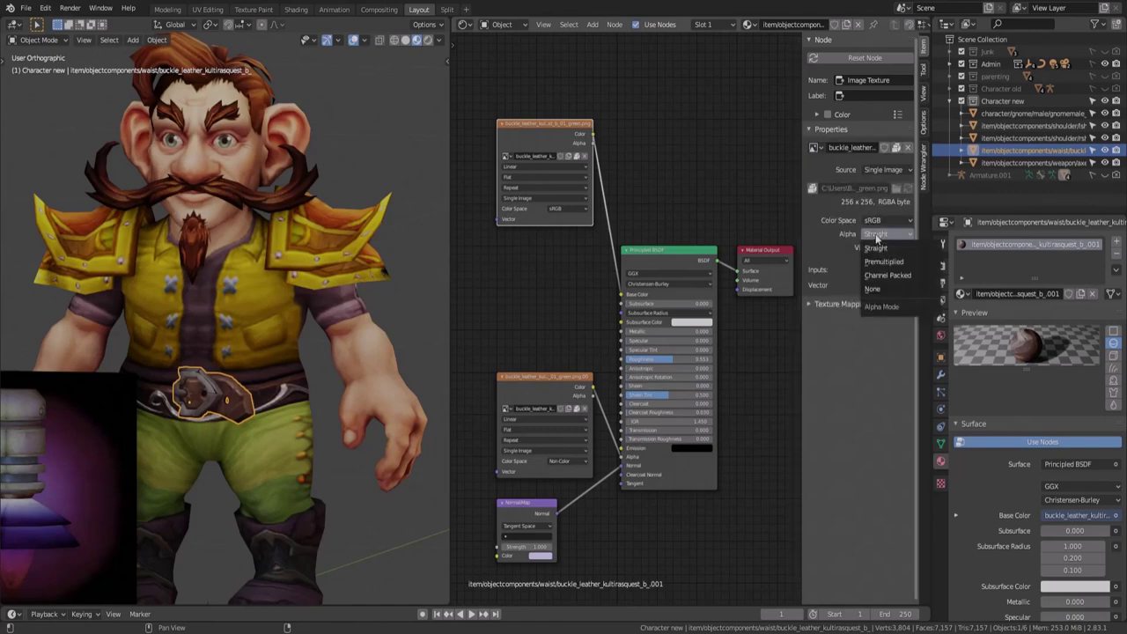
{"action": "left_click", "coordinate": [878, 297]}
{"action": "scroll", "coordinate": [213, 440], "scroll_direction": "up", "scroll_amount": 6}
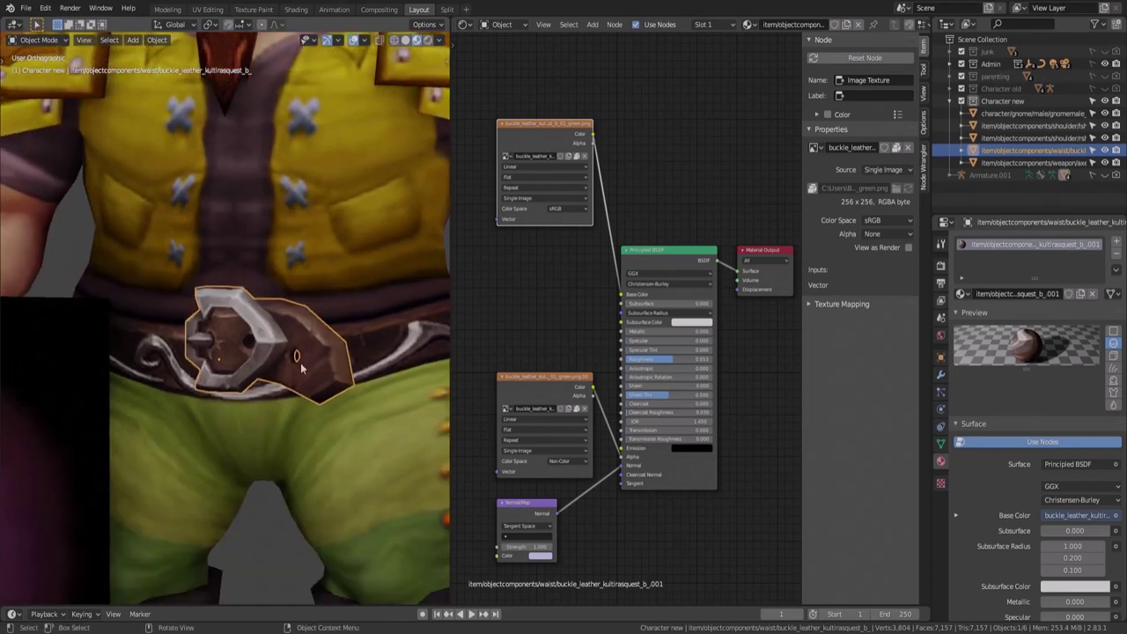
{"action": "scroll", "coordinate": [300, 361], "scroll_direction": "up", "scroll_amount": 2}
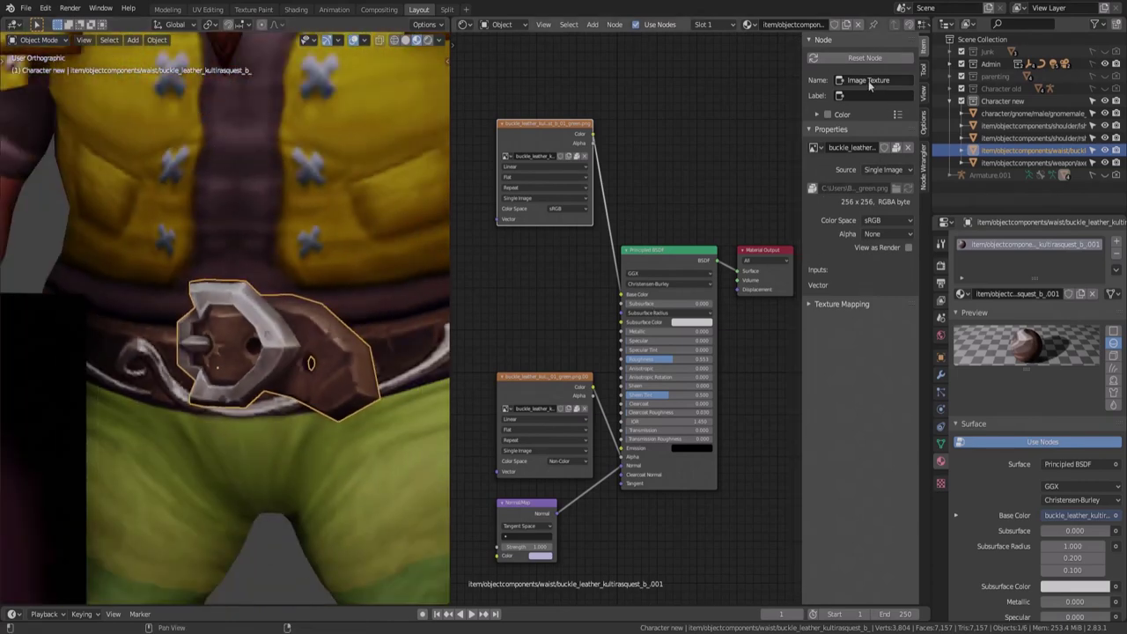
Toggle the Shader Editor's sidebar on and off, leaving it hidden
{"action": "key", "text": "n"}
{"action": "key", "text": "n"}
{"action": "key", "text": "n"}
{"action": "key", "text": "n"}
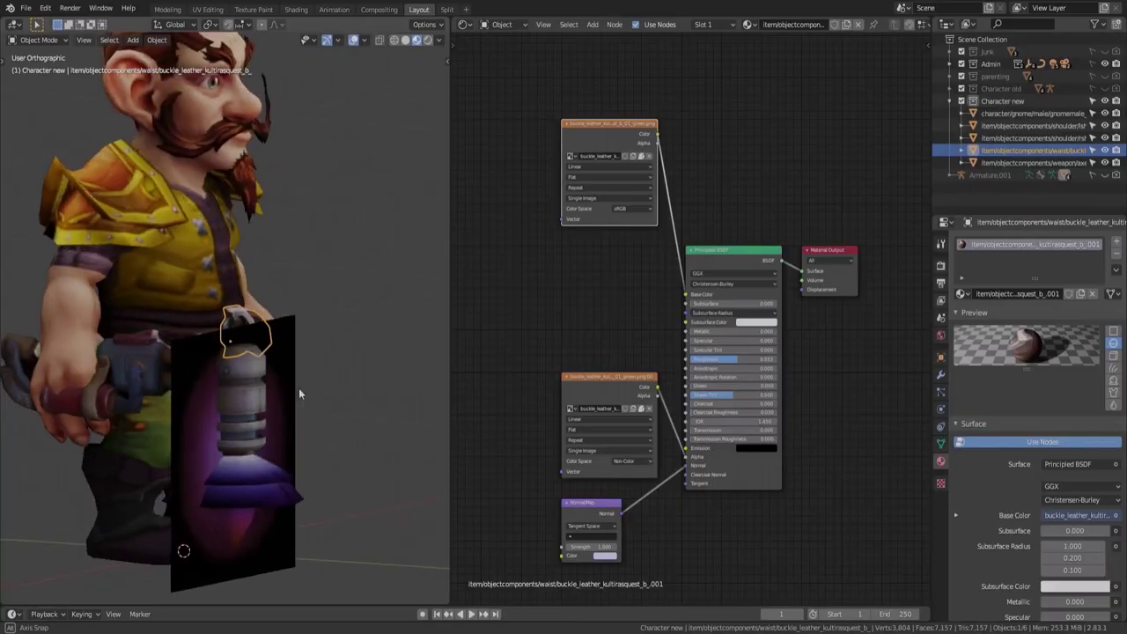
Set Alpha to None on the image texture feeding the mechagnome axe's Base Color and view the weapon
{"action": "middle_click_drag", "start_coordinate": [298, 388], "coordinate": [294, 352]}
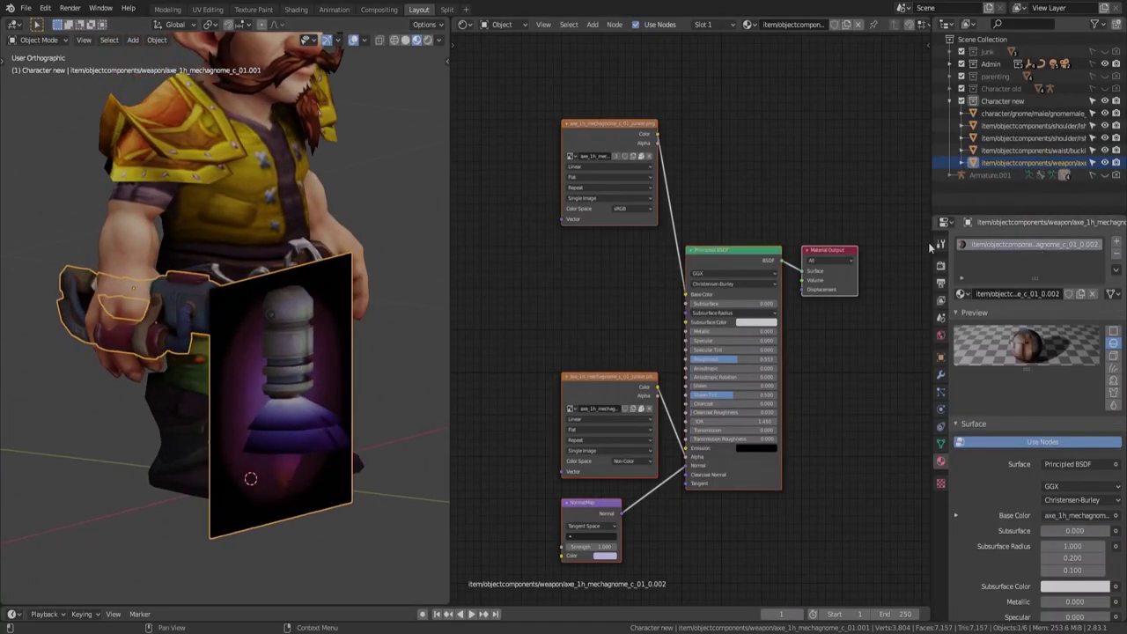
{"action": "middle_click_drag", "start_coordinate": [703, 190], "coordinate": [641, 246]}
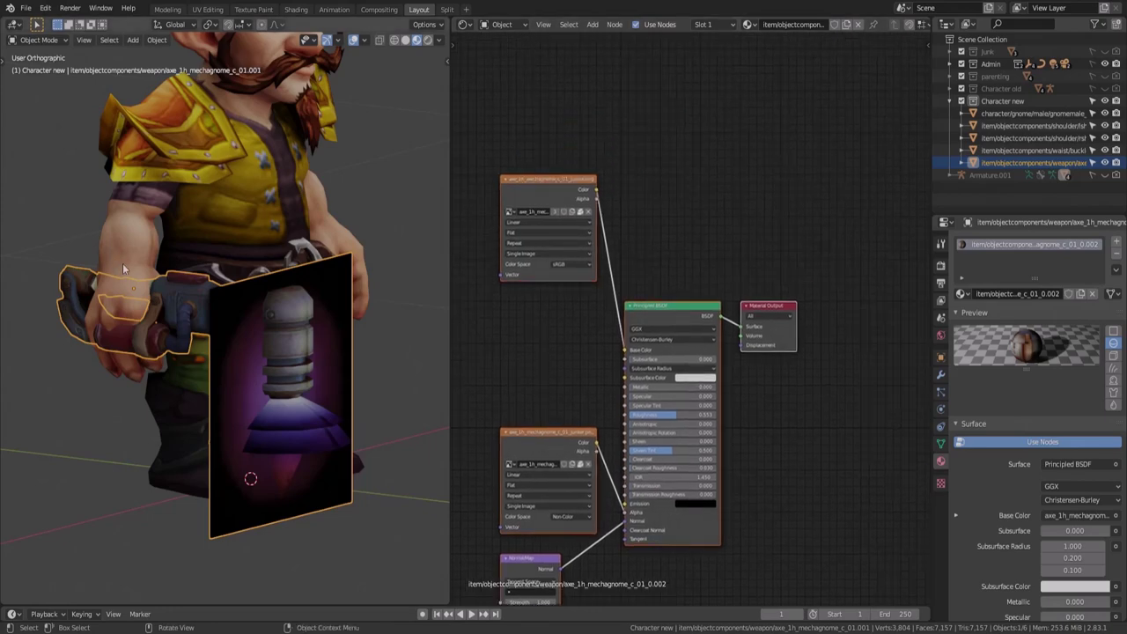
{"action": "scroll", "coordinate": [124, 261], "scroll_direction": "up", "scroll_amount": 5}
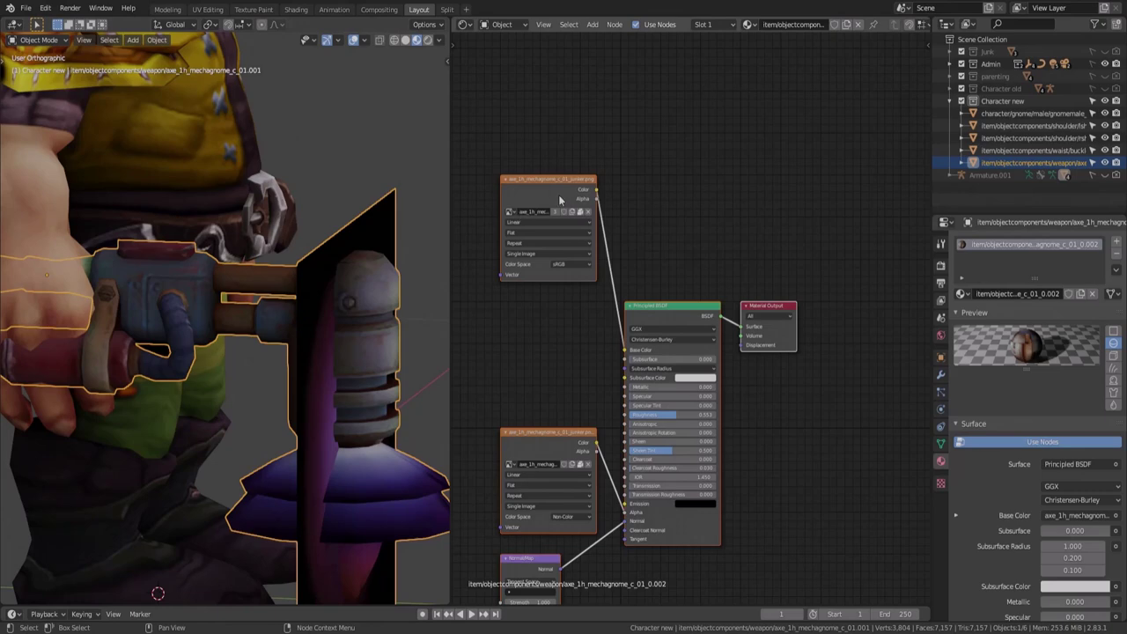
{"action": "middle_click_drag", "start_coordinate": [245, 243], "coordinate": [250, 258]}
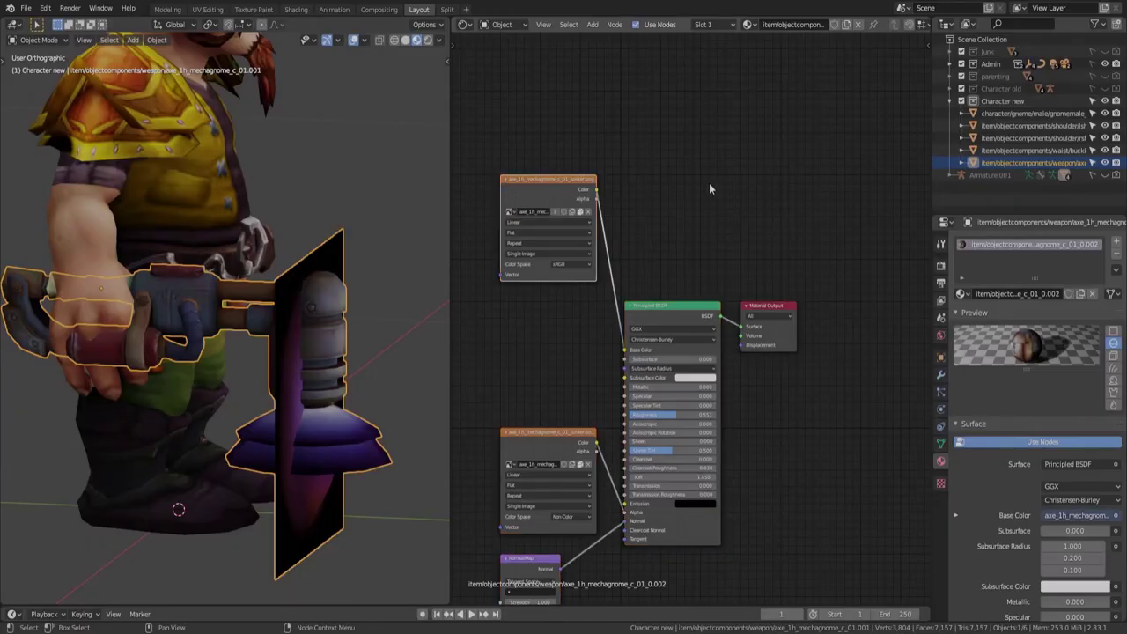
{"action": "key", "text": "n"}
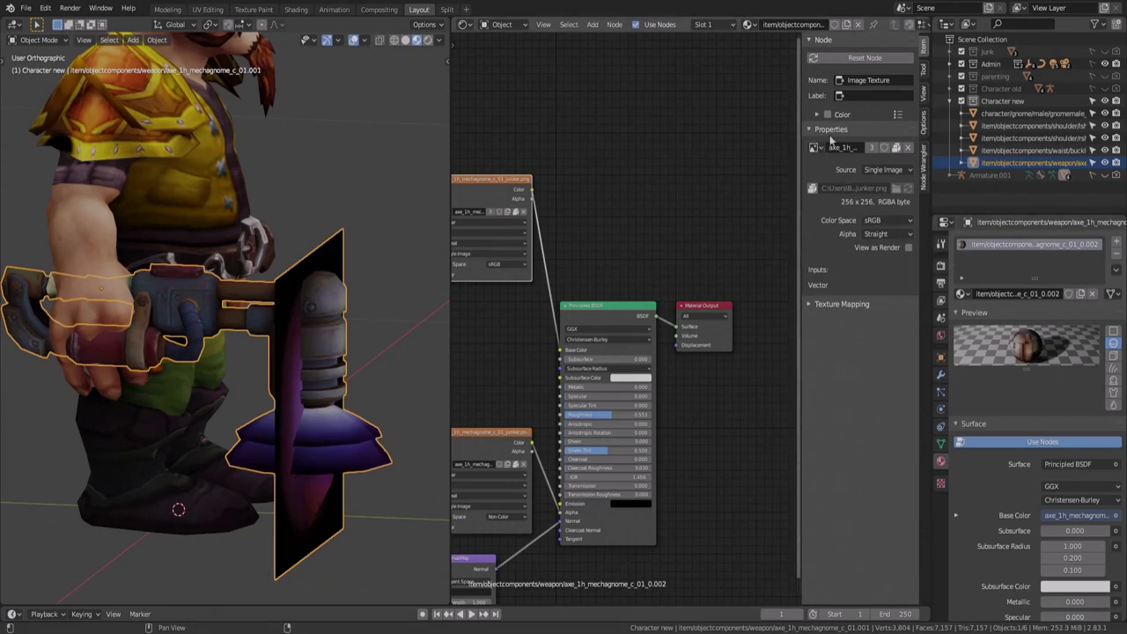
{"action": "left_click", "coordinate": [884, 236]}
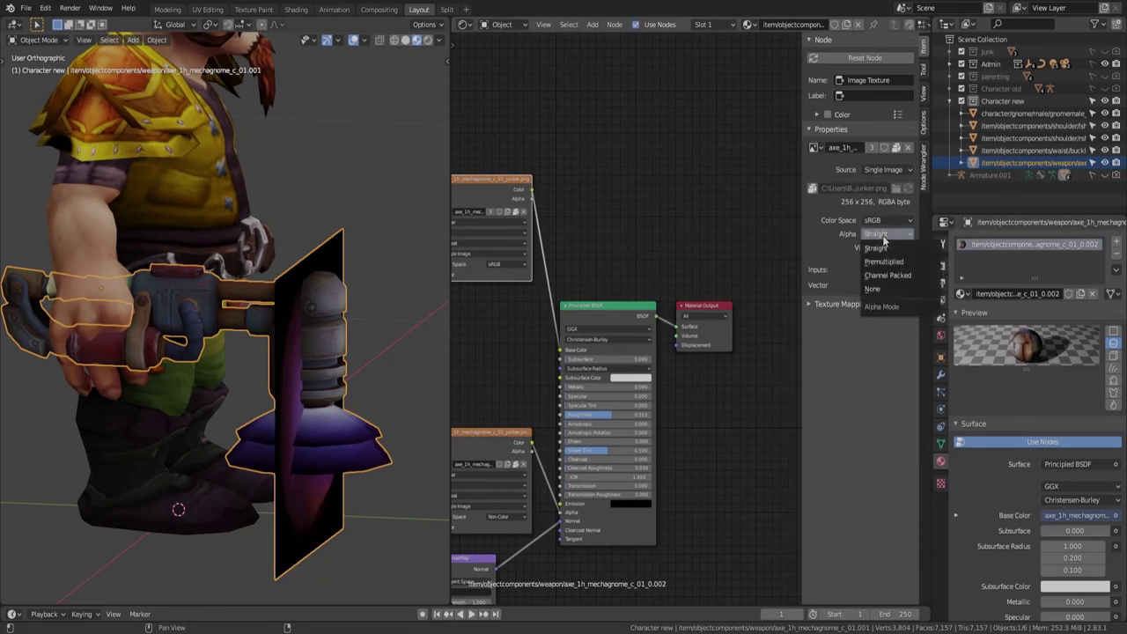
{"action": "left_click", "coordinate": [878, 289]}
{"action": "middle_click_drag", "start_coordinate": [201, 278], "coordinate": [264, 273]}
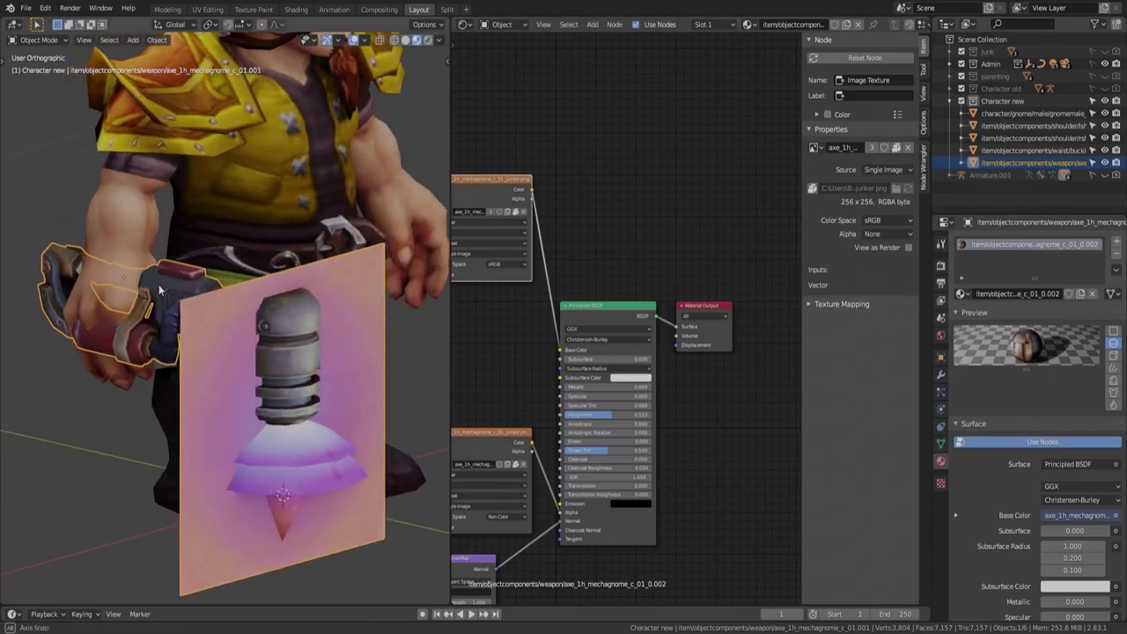
Delete the vertices of the flat glow plane in front of the axe head from the mechagnome axe's mesh
{"action": "left_click", "coordinate": [370, 115]}
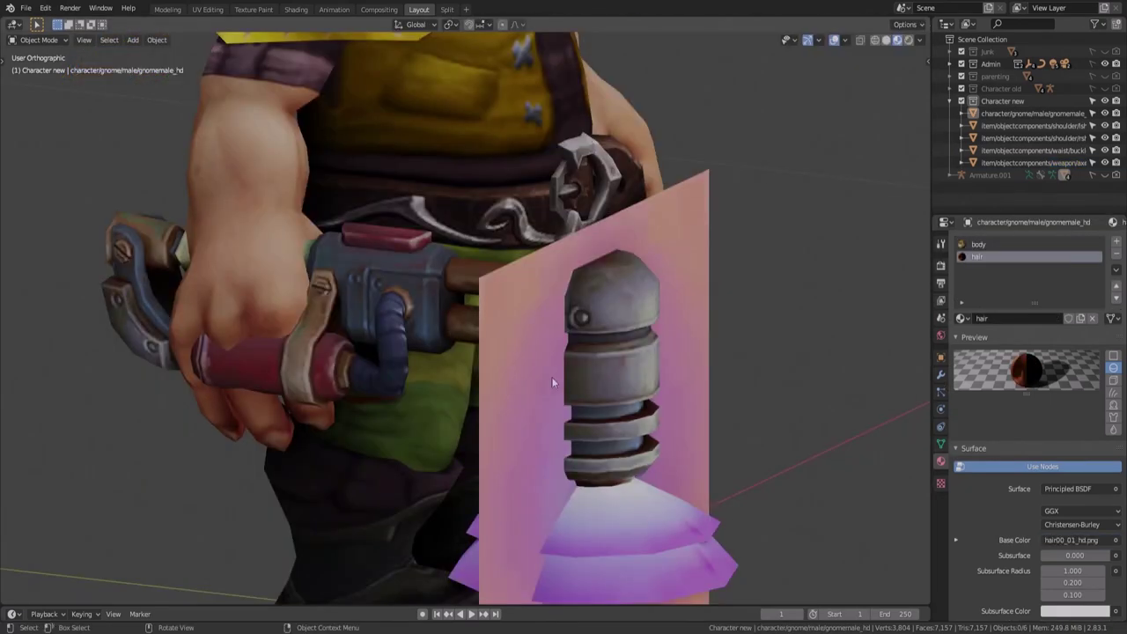
{"action": "middle_click_drag", "start_coordinate": [551, 377], "coordinate": [520, 376]}
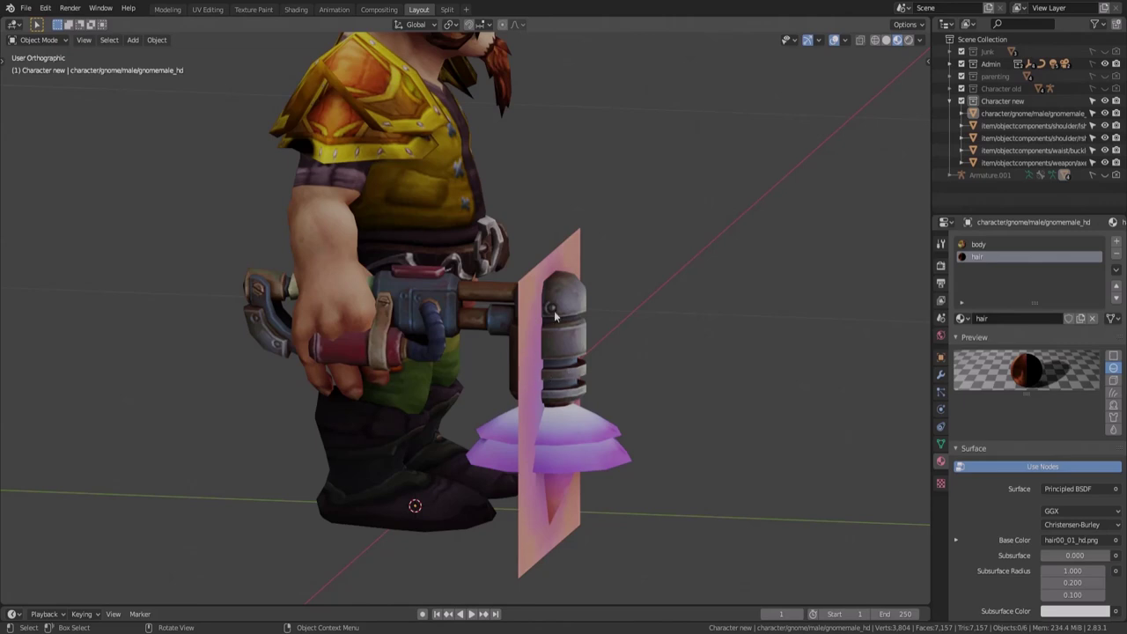
{"action": "middle_click_drag", "start_coordinate": [571, 350], "coordinate": [526, 322]}
{"action": "left_click", "coordinate": [530, 333]}
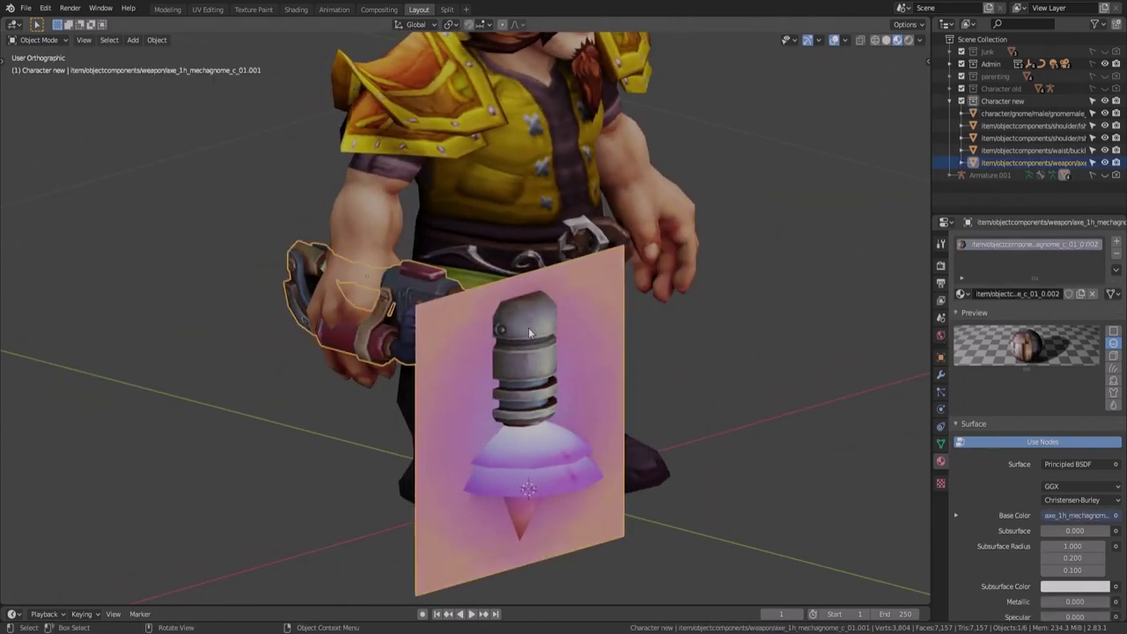
{"action": "key", "text": "Tab"}
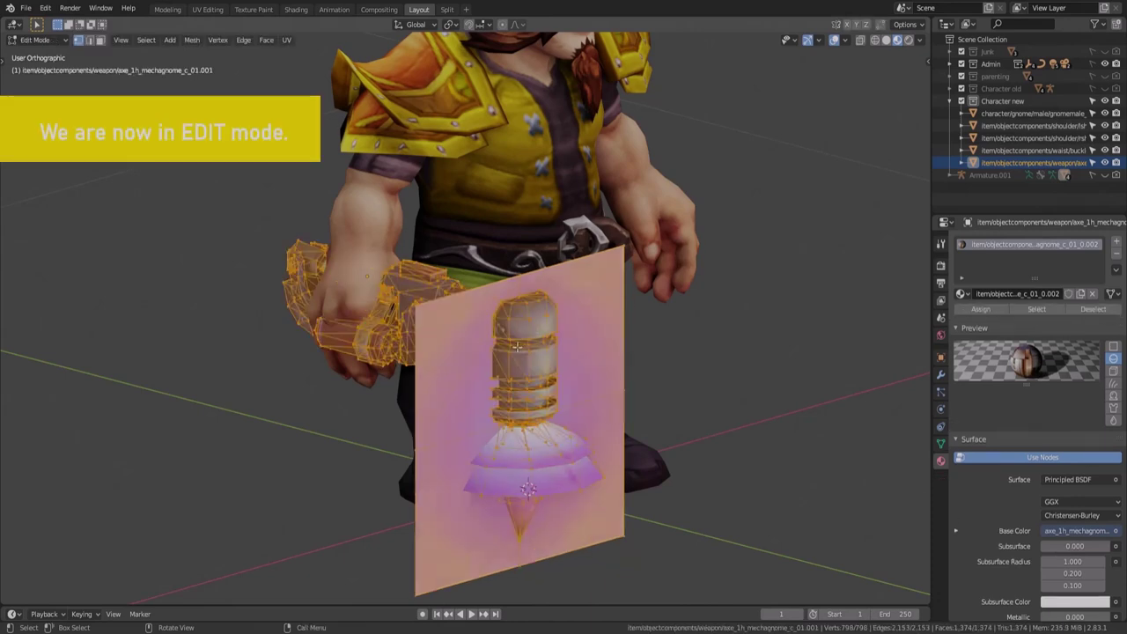
{"action": "key", "text": "alt+a"}
{"action": "middle_click_drag", "start_coordinate": [517, 351], "coordinate": [477, 353]}
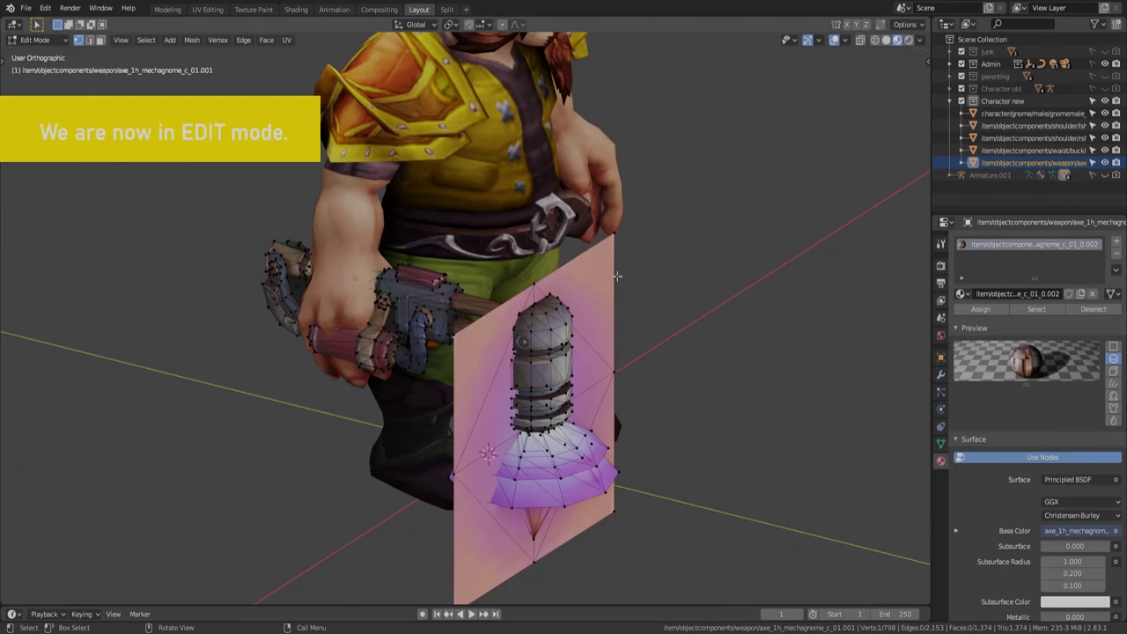
{"action": "middle_click_drag", "start_coordinate": [629, 341], "coordinate": [626, 374]}
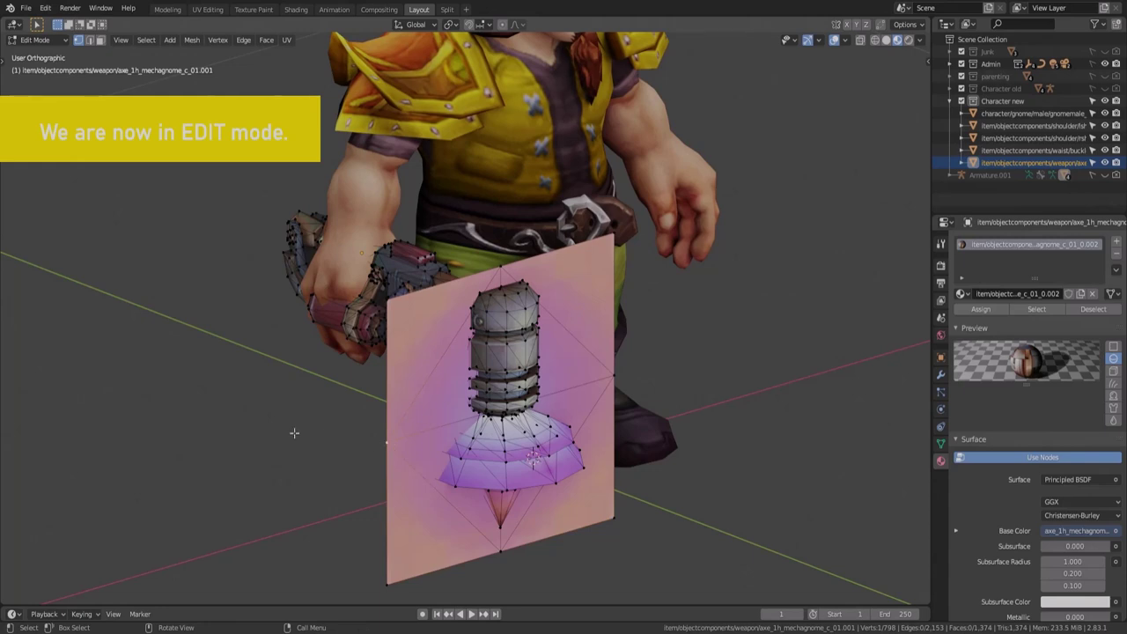
{"action": "key", "text": "ctrl+KP_Add"}
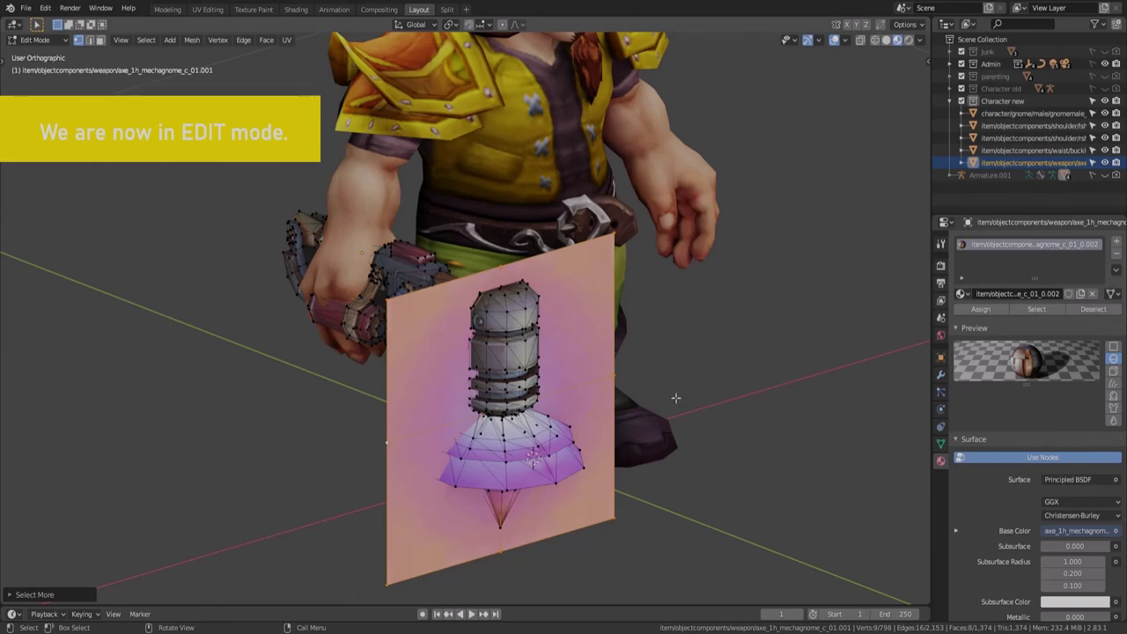
{"action": "key", "text": "x"}
{"action": "left_click", "coordinate": [451, 408]}
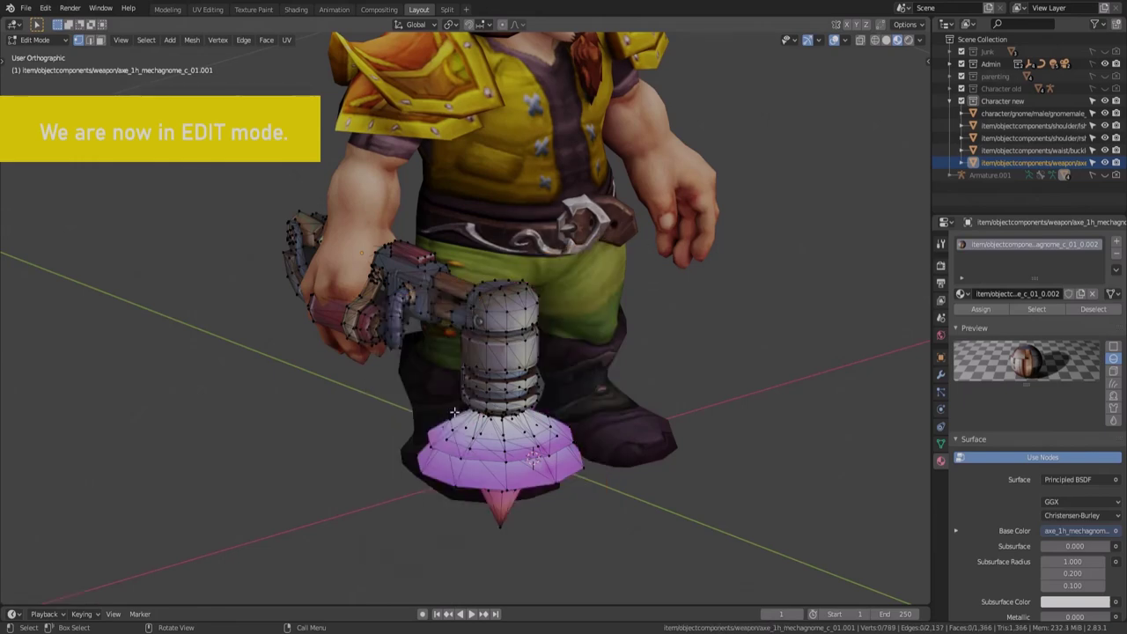
Delete the vertices of the two purple flared skirts below the axe head, keeping the pointed tip
{"action": "middle_click_drag", "start_coordinate": [455, 411], "coordinate": [493, 438]}
{"action": "scroll", "coordinate": [486, 440], "scroll_direction": "up", "scroll_amount": 3}
{"action": "middle_click_drag", "start_coordinate": [476, 387], "coordinate": [405, 346]}
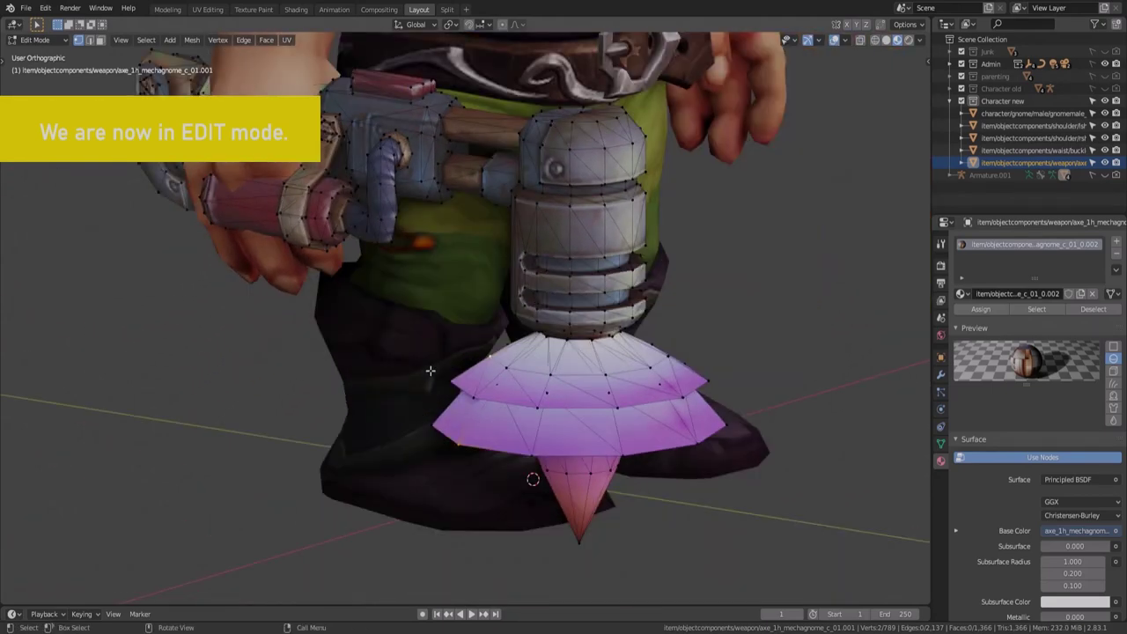
{"action": "key", "text": "ctrl+KP_Add"}
{"action": "key", "text": "ctrl+KP_Add"}
{"action": "key", "text": "ctrl+KP_Add"}
{"action": "key", "text": "x"}
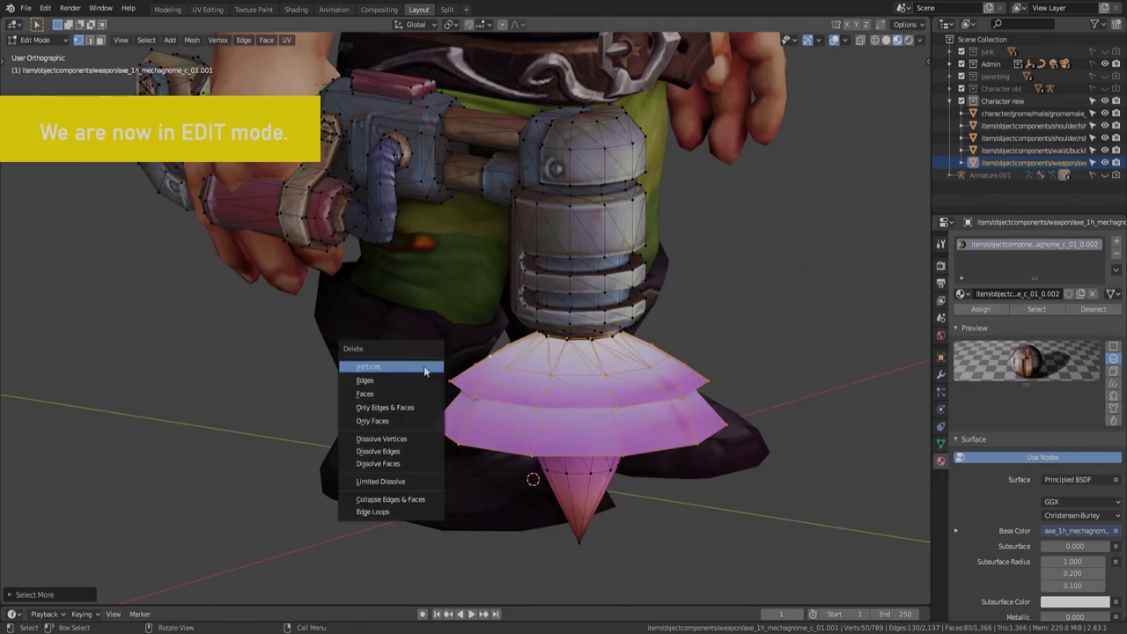
{"action": "left_click", "coordinate": [424, 370]}
Select the whole pointed flame tip and move it up against the underside of the axe head
{"action": "left_click", "coordinate": [580, 539]}
{"action": "key", "text": "ctrl+KP_Add"}
{"action": "key", "text": "ctrl+KP_Add"}
{"action": "key", "text": "ctrl+KP_Add"}
{"action": "key", "text": "g"}
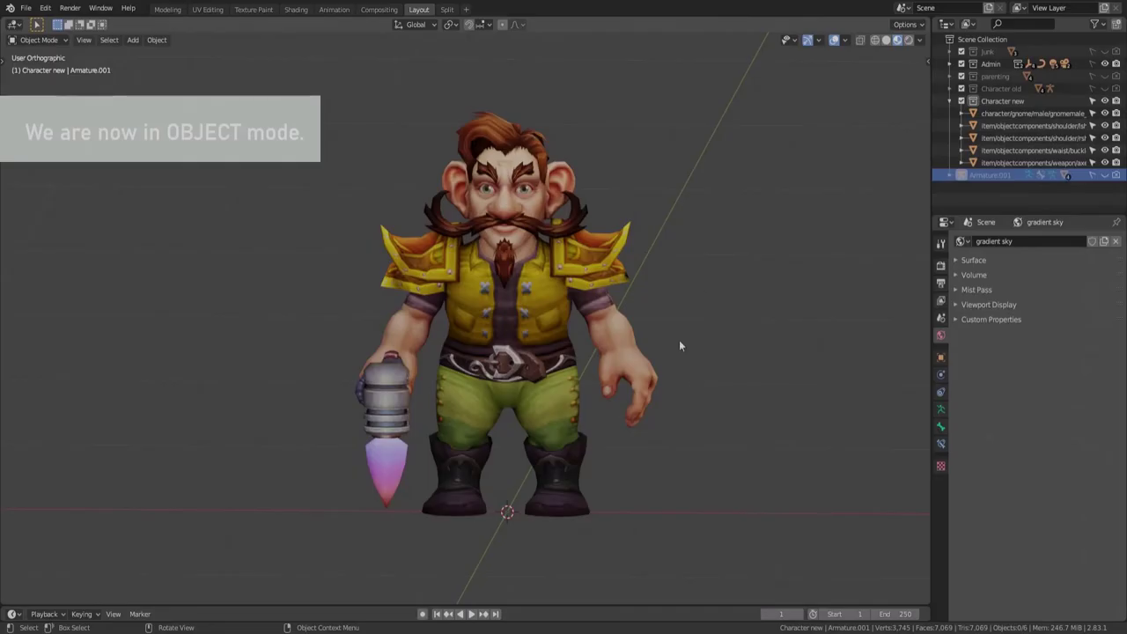
Unhide Armature.001 in the viewport and move it into the Character new collection
{"action": "left_click", "coordinate": [1106, 175]}
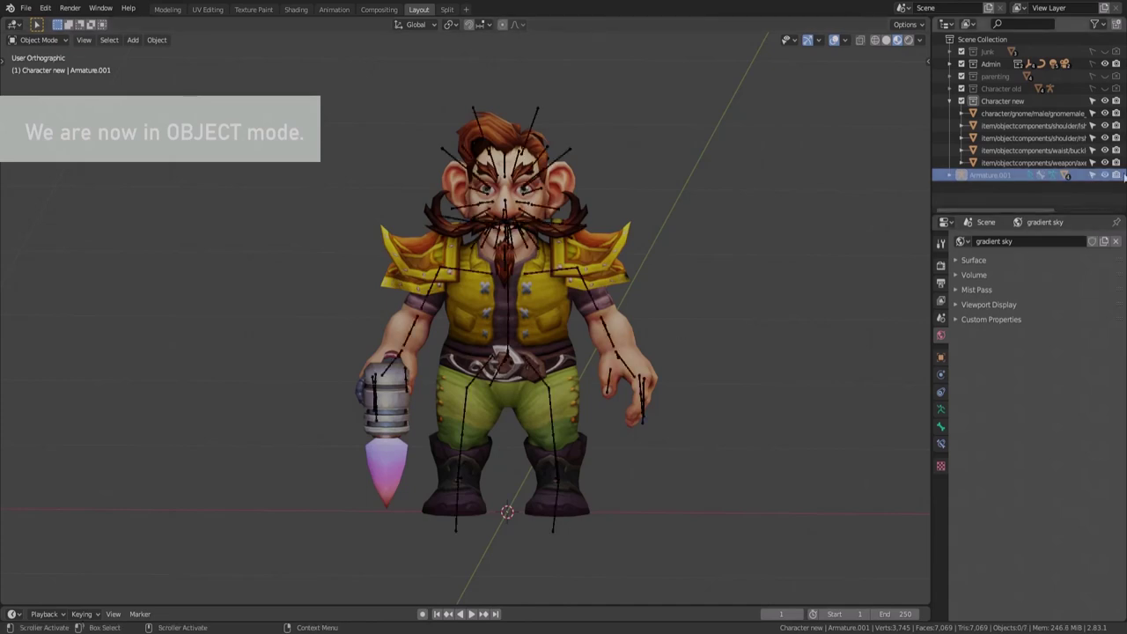
{"action": "left_click", "coordinate": [969, 176]}
{"action": "left_click_drag", "start_coordinate": [989, 181], "coordinate": [991, 102]}
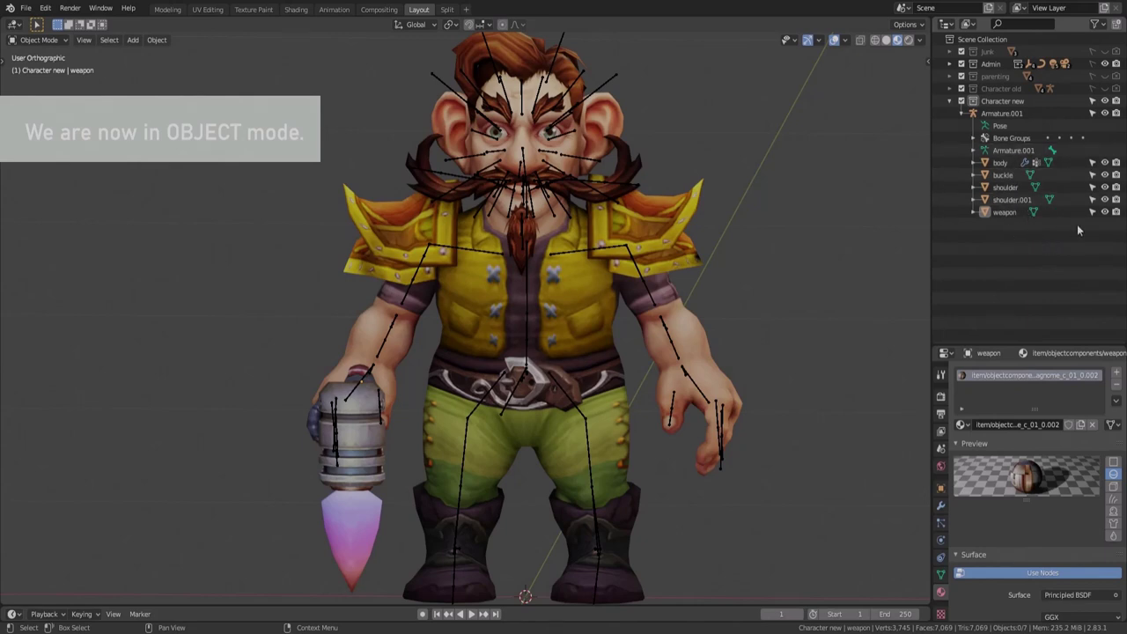
Make the body, buckle, both shoulder and weapon meshes unselectable, collapse the armature's hierarchy and select Armature.001
{"action": "left_click_drag", "start_coordinate": [1094, 163], "coordinate": [1092, 207]}
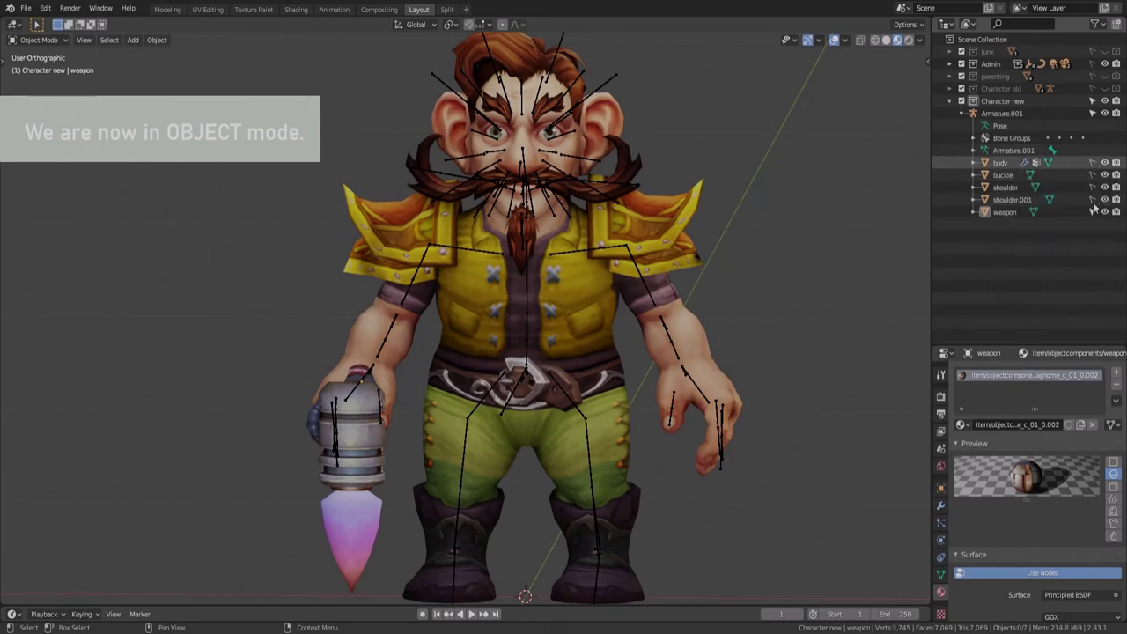
{"action": "left_click", "coordinate": [963, 113]}
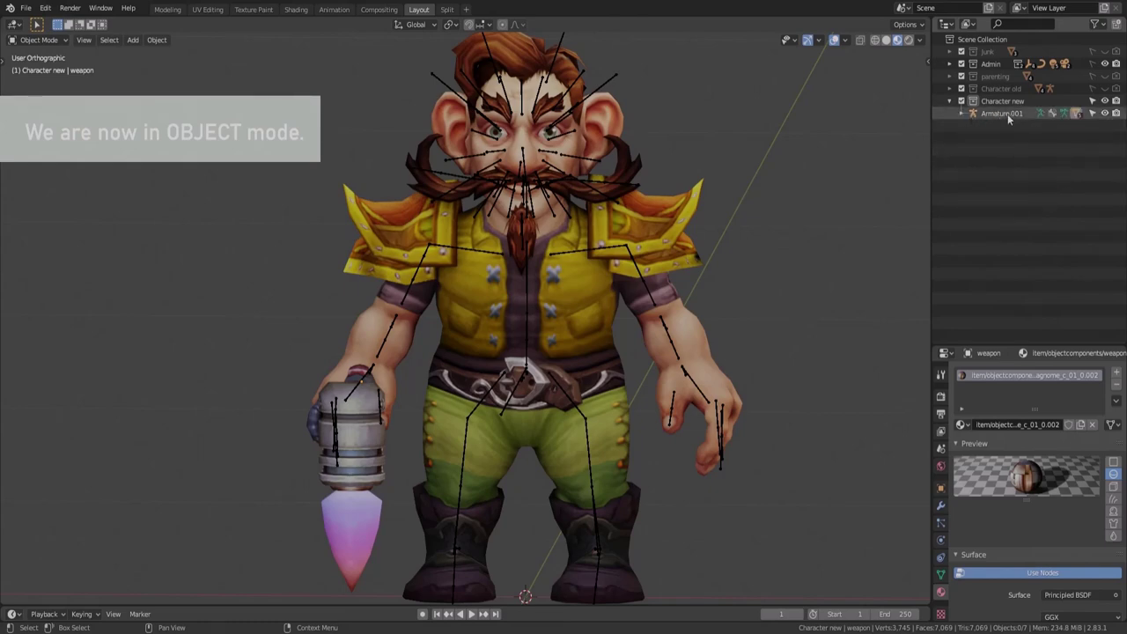
{"action": "left_click", "coordinate": [1004, 114]}
In Pose Mode, rotate the bones of the gnome's left arm and hand into a raised, waving pose
{"action": "scroll", "coordinate": [573, 251], "scroll_direction": "up", "scroll_amount": 3}
{"action": "scroll", "coordinate": [626, 277], "scroll_direction": "down", "scroll_amount": 3}
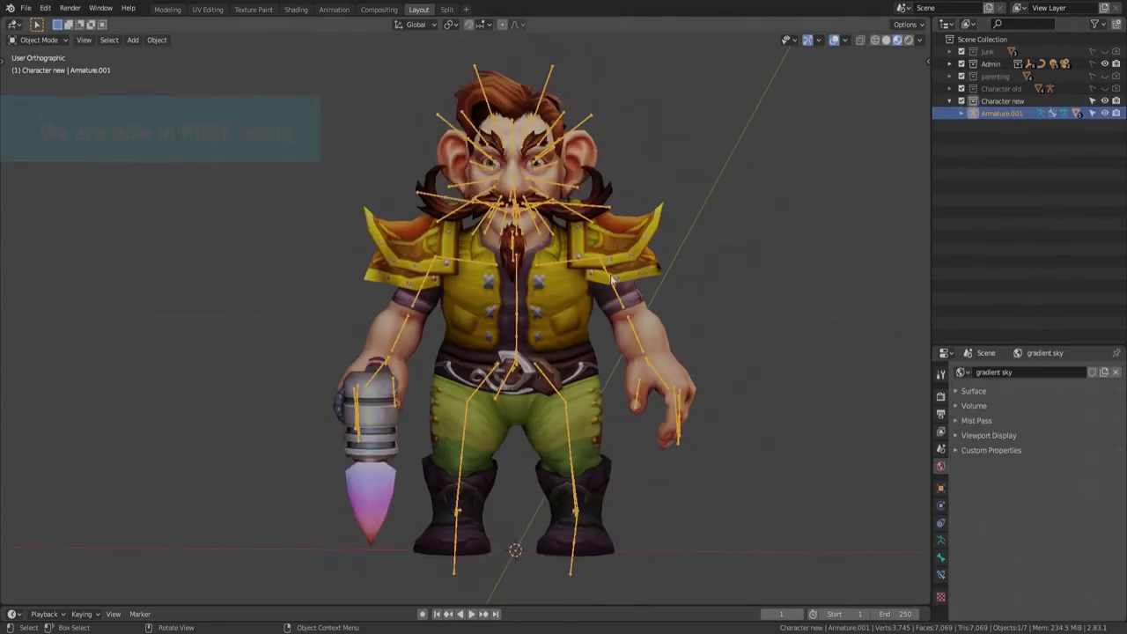
{"action": "key", "text": "ctrl+Tab"}
{"action": "key", "text": "KP_1"}
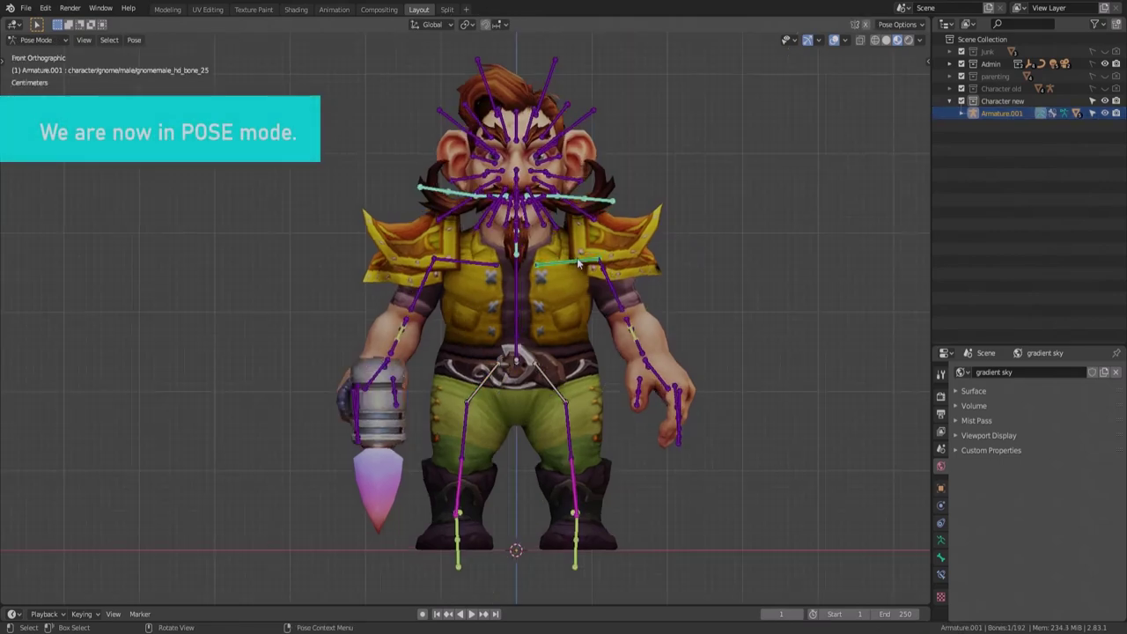
{"action": "left_click", "coordinate": [631, 384]}
{"action": "key", "text": "r"}
{"action": "left_click", "coordinate": [731, 276]}
{"action": "scroll", "coordinate": [717, 264], "scroll_direction": "up", "scroll_amount": 3}
{"action": "middle_click_drag", "start_coordinate": [717, 264], "coordinate": [557, 432]}
{"action": "scroll", "coordinate": [603, 261], "scroll_direction": "up", "scroll_amount": 4}
{"action": "left_click", "coordinate": [557, 432], "text": "shift"}
{"action": "scroll", "coordinate": [557, 432], "scroll_direction": "down", "scroll_amount": 4}
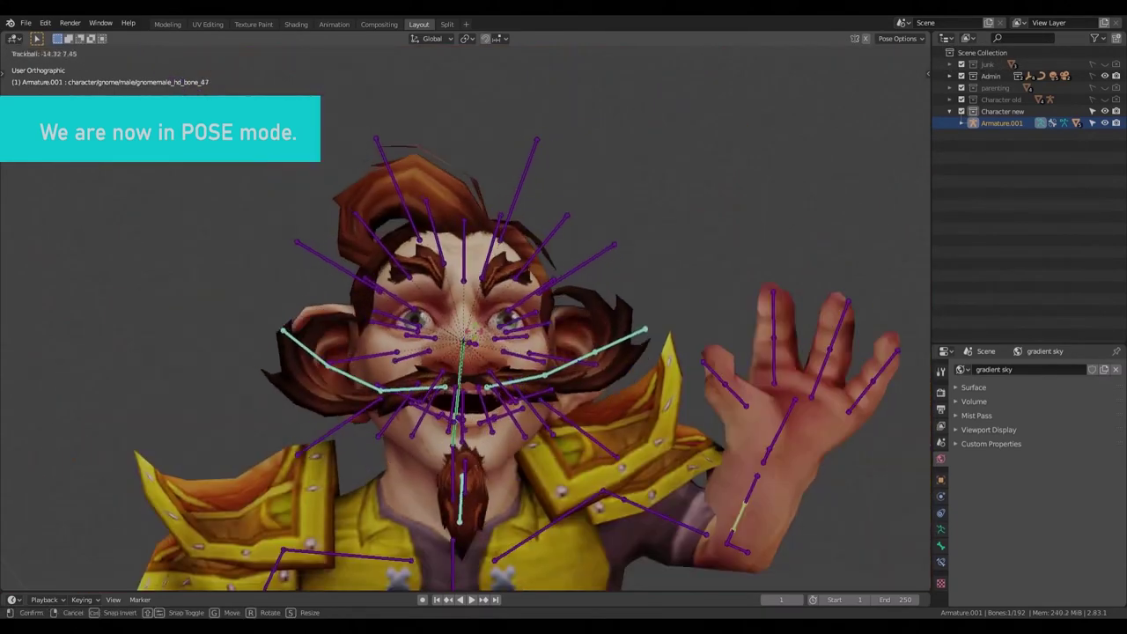
Rotate the moustache bones on both sides of the face about the Y axis
{"action": "scroll", "coordinate": [558, 431], "scroll_direction": "up", "scroll_amount": 5}
{"action": "left_click", "coordinate": [334, 328]}
{"action": "left_click", "coordinate": [581, 322], "text": "shift"}
{"action": "key", "text": "r"}
{"action": "key", "text": "y"}
{"action": "left_click", "coordinate": [647, 319]}
{"action": "scroll", "coordinate": [481, 248], "scroll_direction": "down", "scroll_amount": 2}
Rotate the finger bones of the gnome's right hand toward the weapon's handle
{"action": "left_click", "coordinate": [481, 248]}
{"action": "scroll", "coordinate": [481, 248], "scroll_direction": "down", "scroll_amount": 5}
{"action": "middle_click_drag", "start_coordinate": [481, 249], "coordinate": [331, 365]}
{"action": "scroll", "coordinate": [332, 366], "scroll_direction": "up", "scroll_amount": 4}
{"action": "left_click", "coordinate": [331, 365], "text": "shift"}
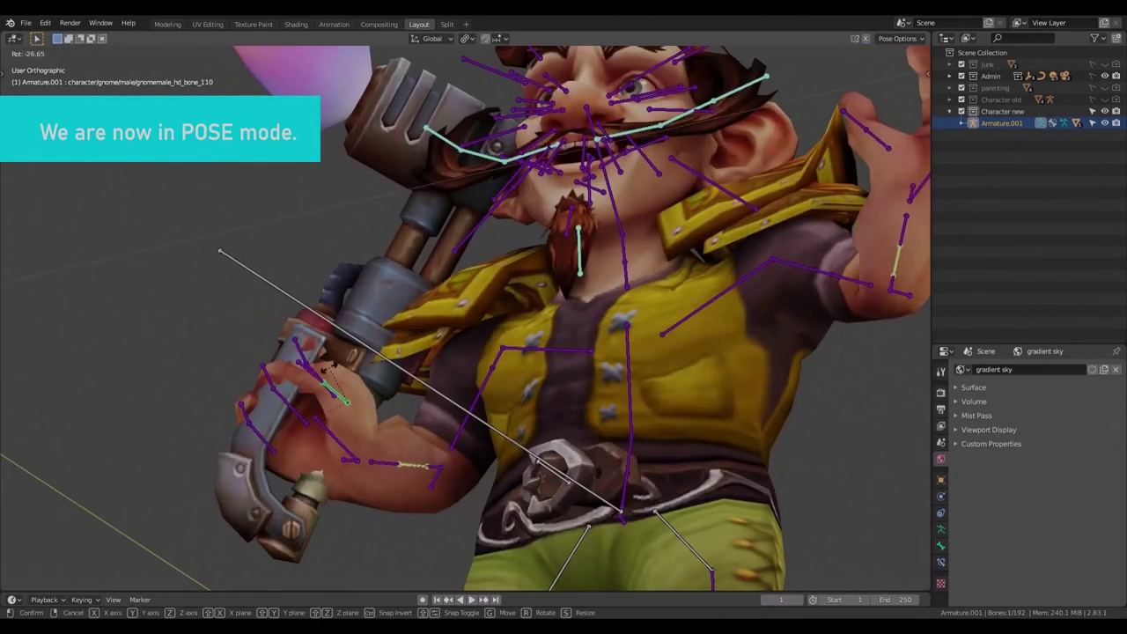
Move the weapon object into the gnome's right hand and rotate the finger bones to grip its handle
{"action": "key", "text": "ctrl+Tab"}
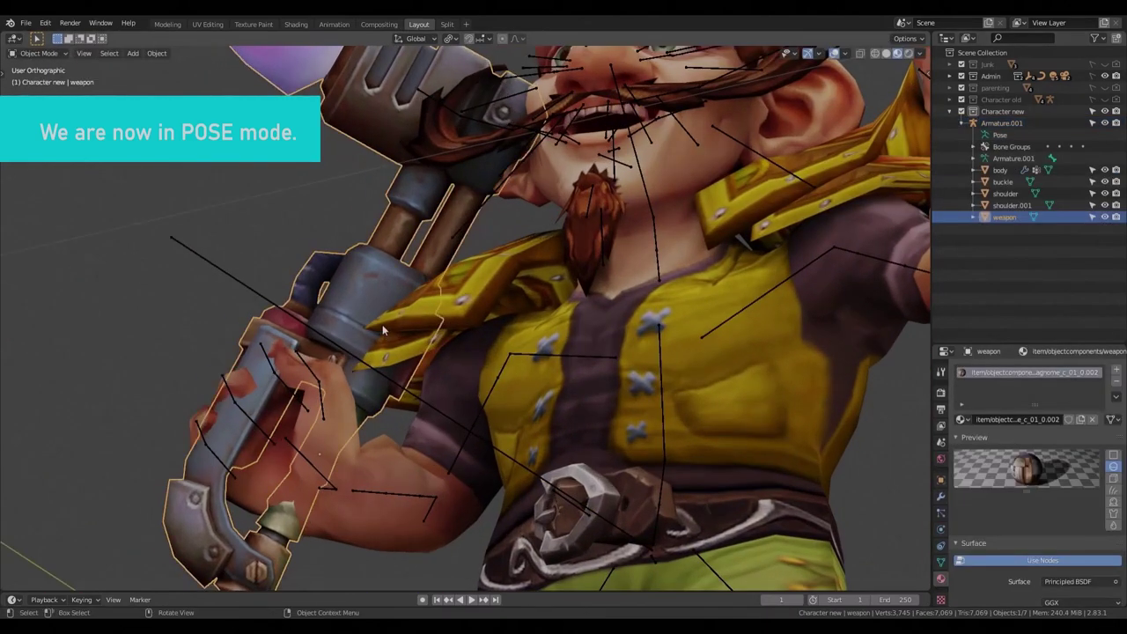
{"action": "key", "text": "g"}
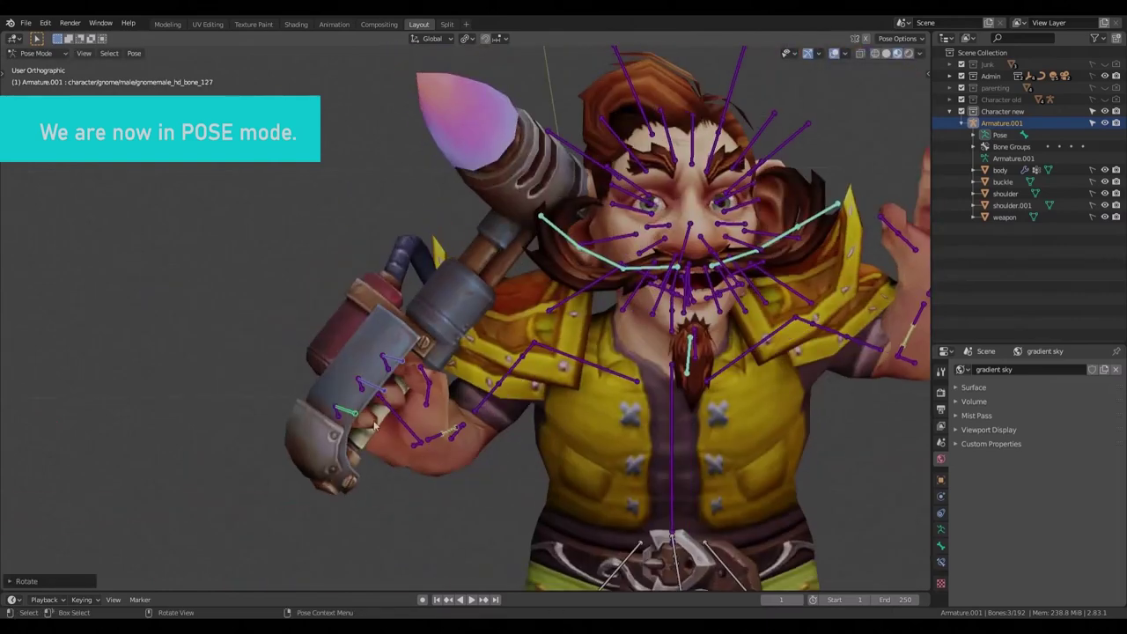
{"action": "key", "text": "r"}
{"action": "key", "text": "r"}
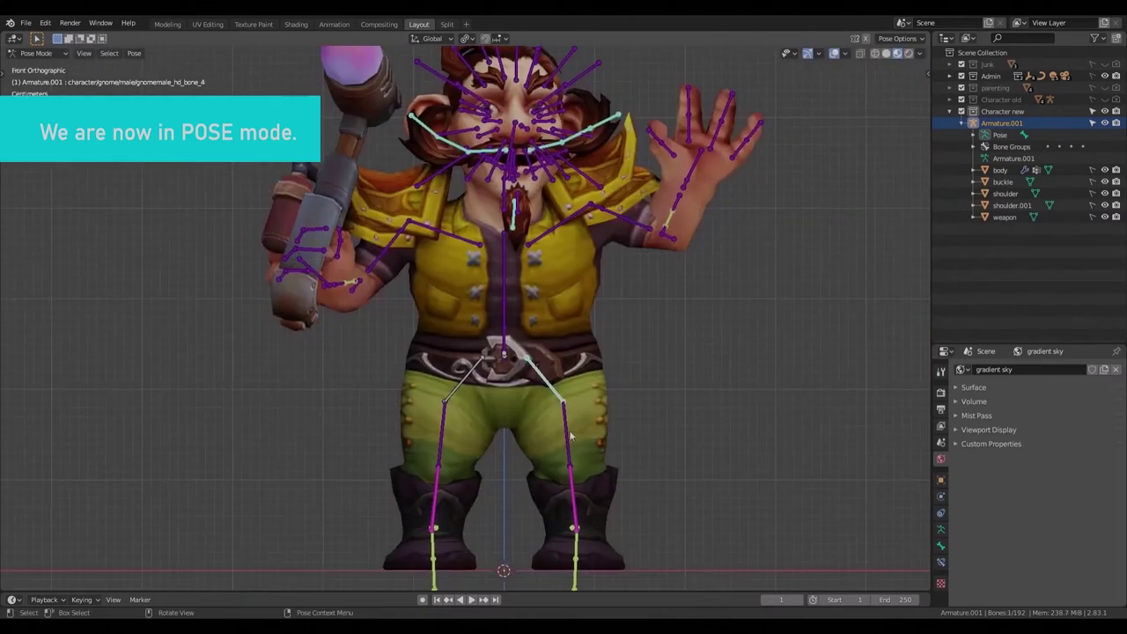
Clear the rotation of all of the armature's bones to restore the standing pose, and leave Pose Mode
{"action": "key", "text": "ctrl+Tab"}
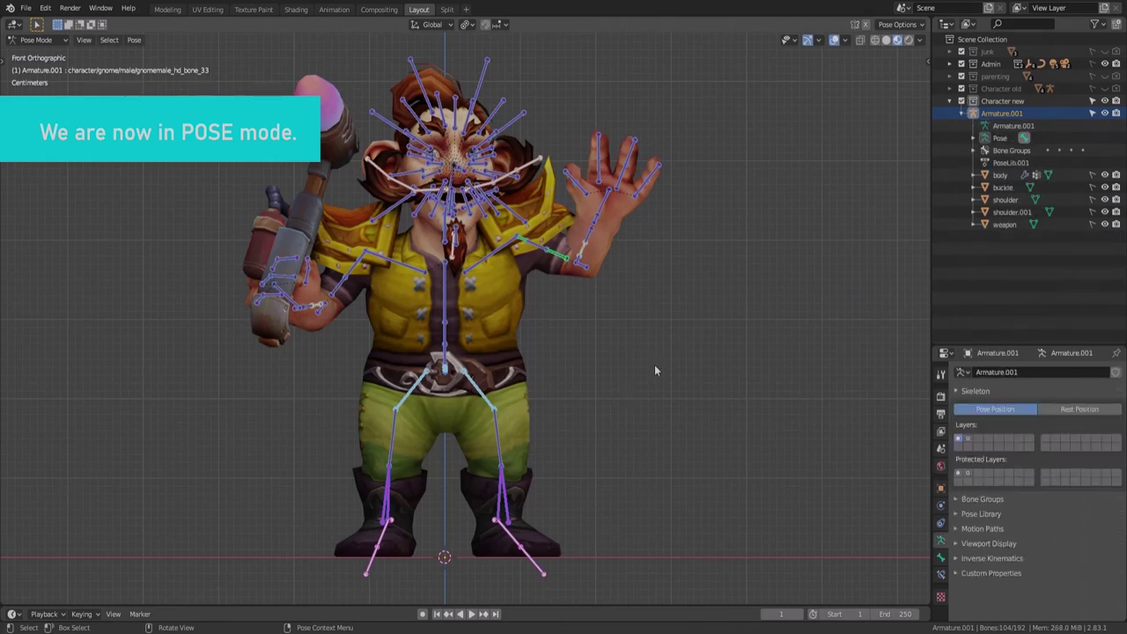
{"action": "key", "text": "alt+r"}
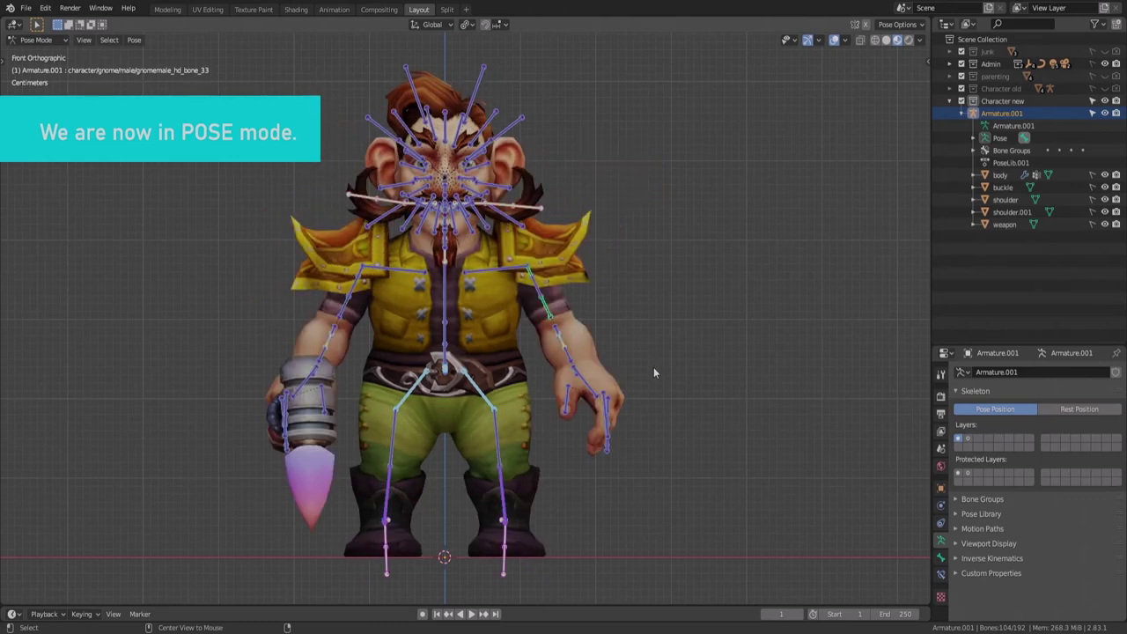
{"action": "key", "text": "ctrl+Tab"}
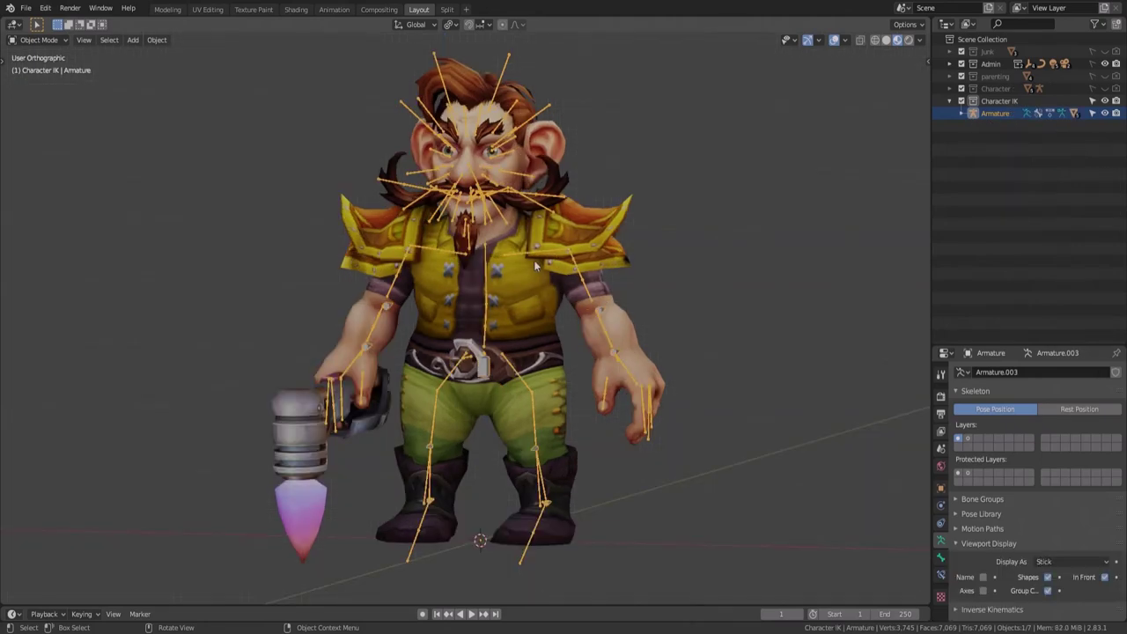
In Pose Mode on the Character IK armature, move the left hand's IK bone outward and up to raise the arm
{"action": "key", "text": "ctrl+Tab"}
{"action": "middle_click_drag", "start_coordinate": [540, 287], "coordinate": [551, 277]}
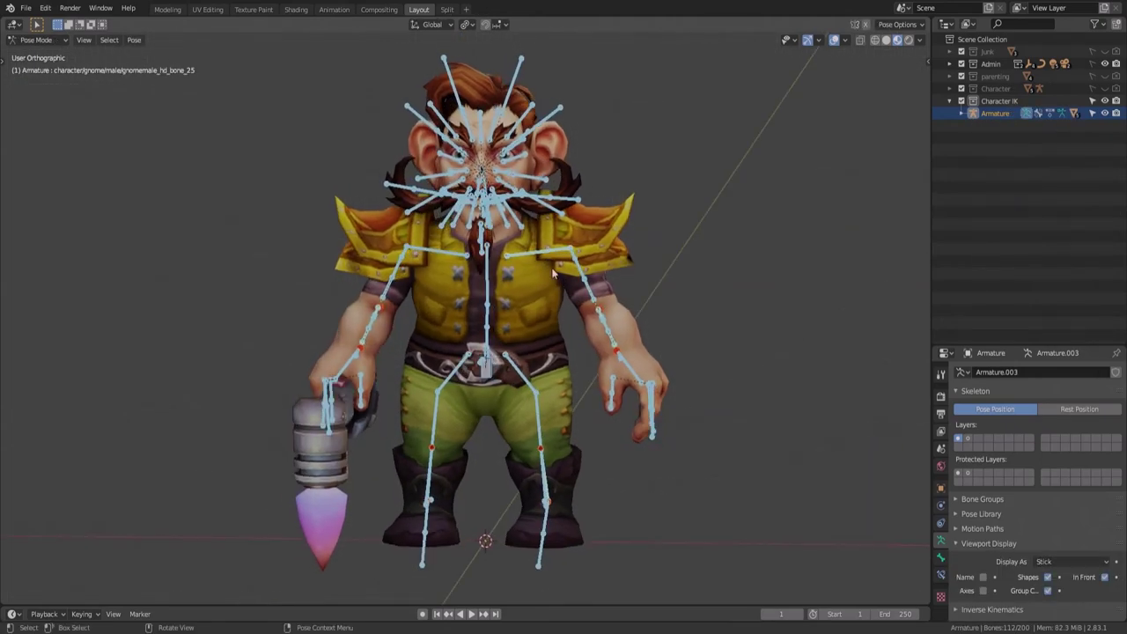
{"action": "left_click", "coordinate": [547, 260]}
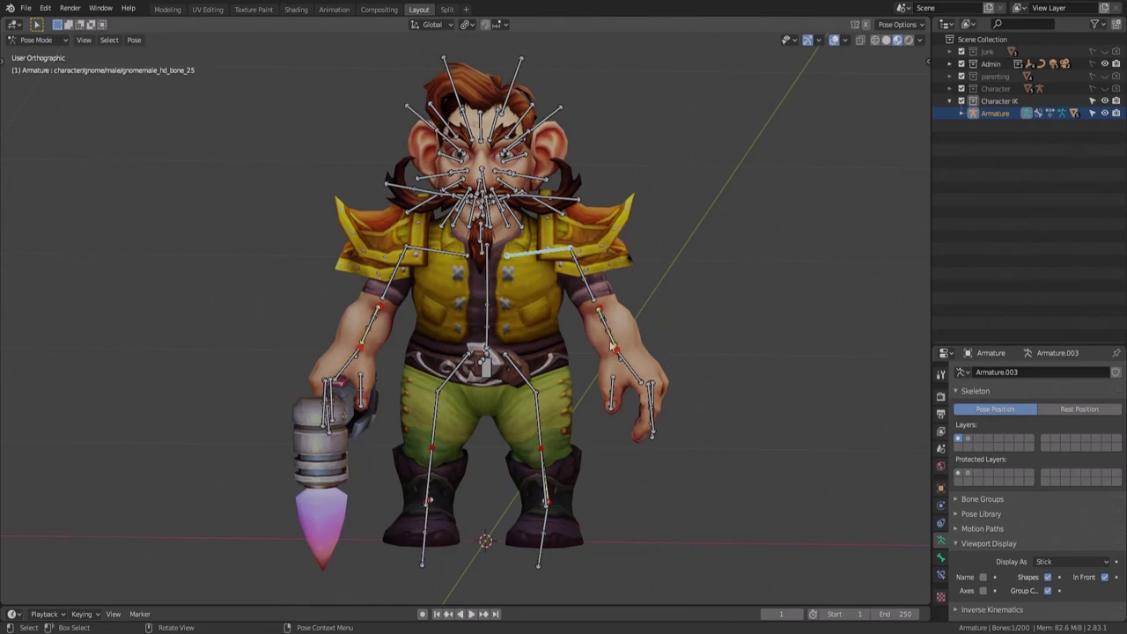
{"action": "mouse_move", "coordinate": [681, 363]}
{"action": "middle_mouse_down"}
{"action": "mouse_move", "coordinate": [650, 372]}
{"action": "mouse_move", "coordinate": [680, 362]}
{"action": "middle_mouse_up"}
{"action": "left_click", "coordinate": [680, 362]}
{"action": "key", "text": "g"}
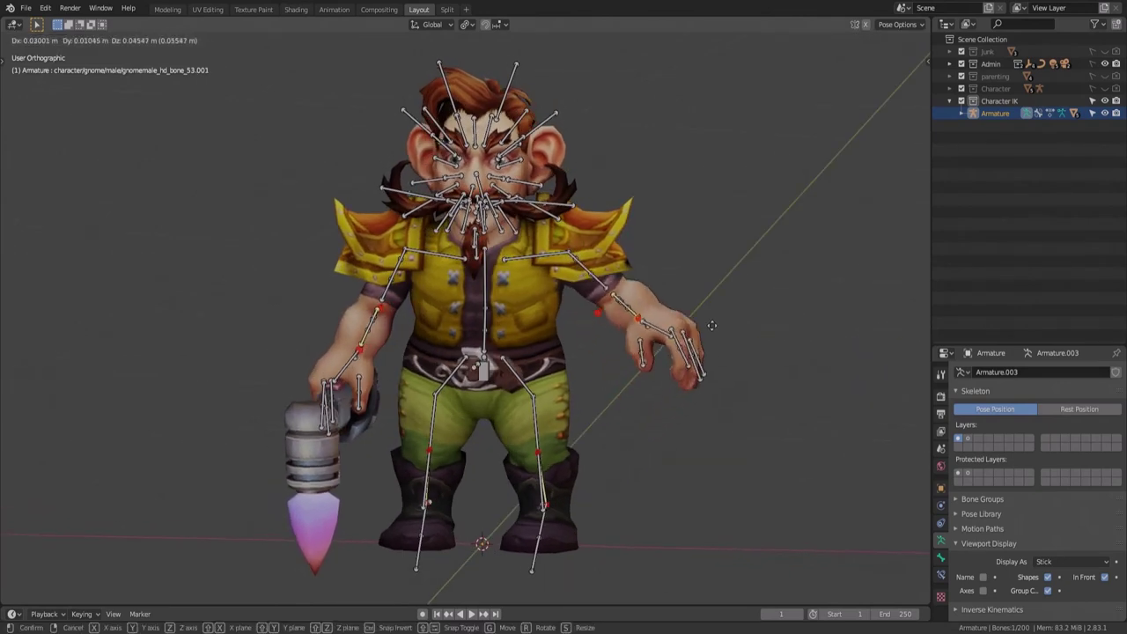
{"action": "left_click", "coordinate": [750, 282]}
Rotate the gnome's left shoulder bone and the neck bone that turns the head
{"action": "left_click", "coordinate": [576, 263]}
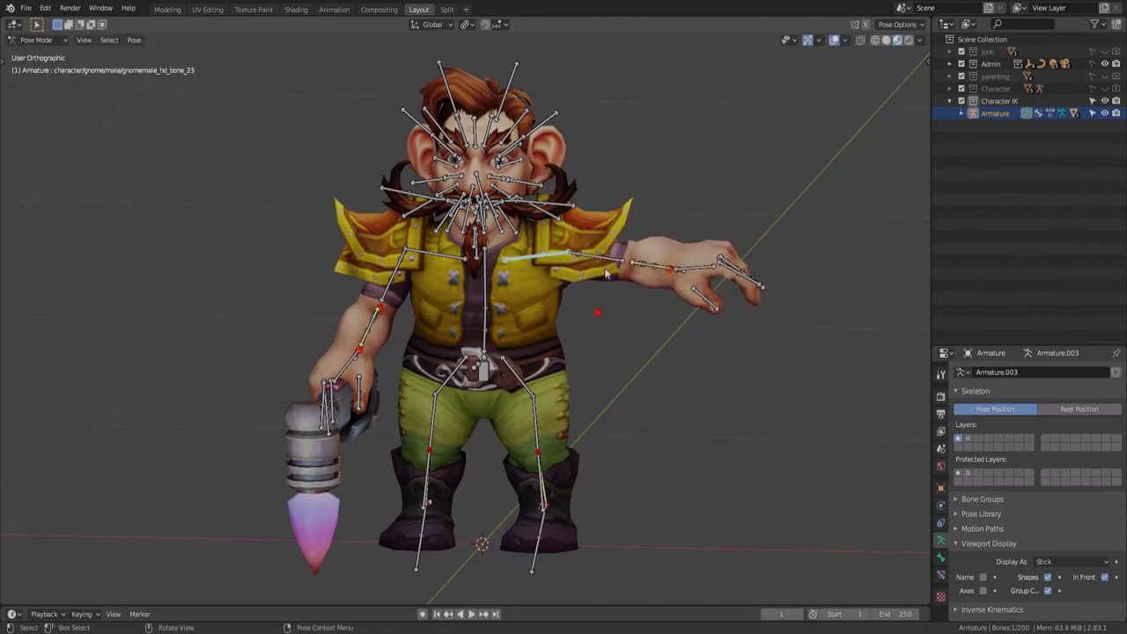
{"action": "key", "text": "r"}
{"action": "left_click", "coordinate": [493, 225]}
{"action": "scroll", "coordinate": [480, 225], "scroll_direction": "up", "scroll_amount": 3}
{"action": "middle_click_drag", "start_coordinate": [480, 224], "coordinate": [538, 185]}
{"action": "left_click", "coordinate": [504, 184]}
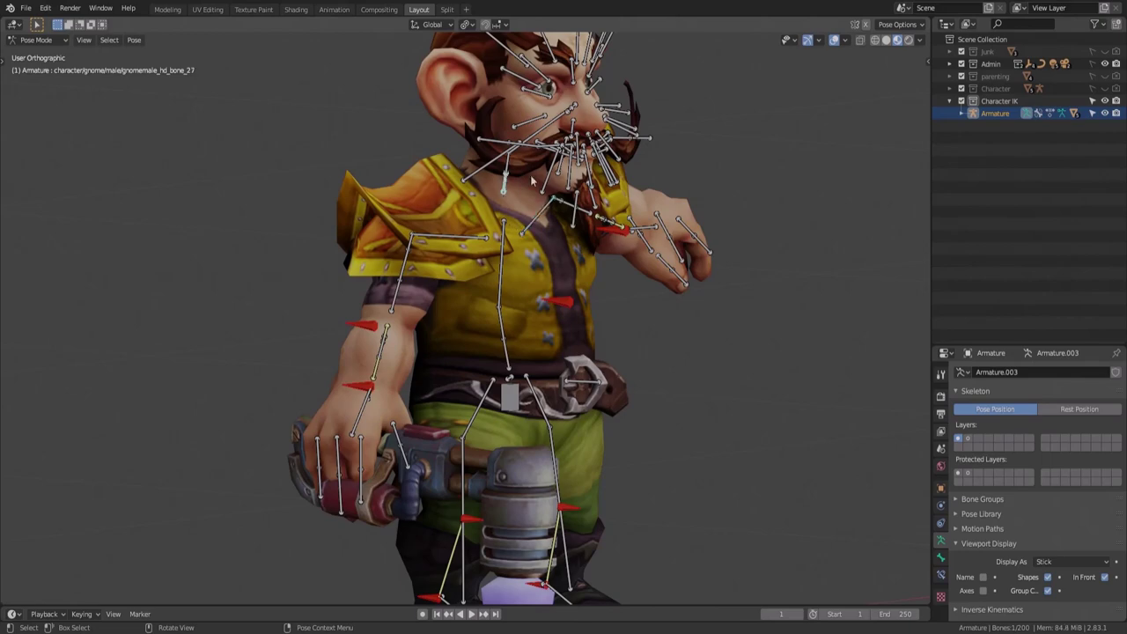
{"action": "key", "text": "r"}
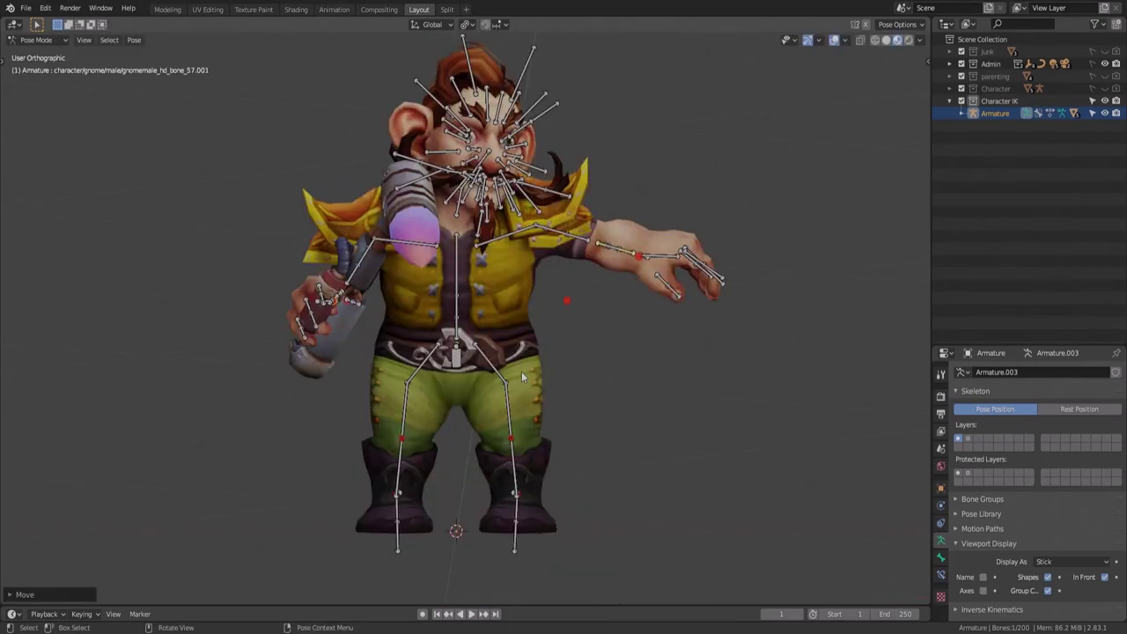
Pose the gnome's left leg with its foot IK bone so that the leg bends outward
{"action": "left_click", "coordinate": [517, 493]}
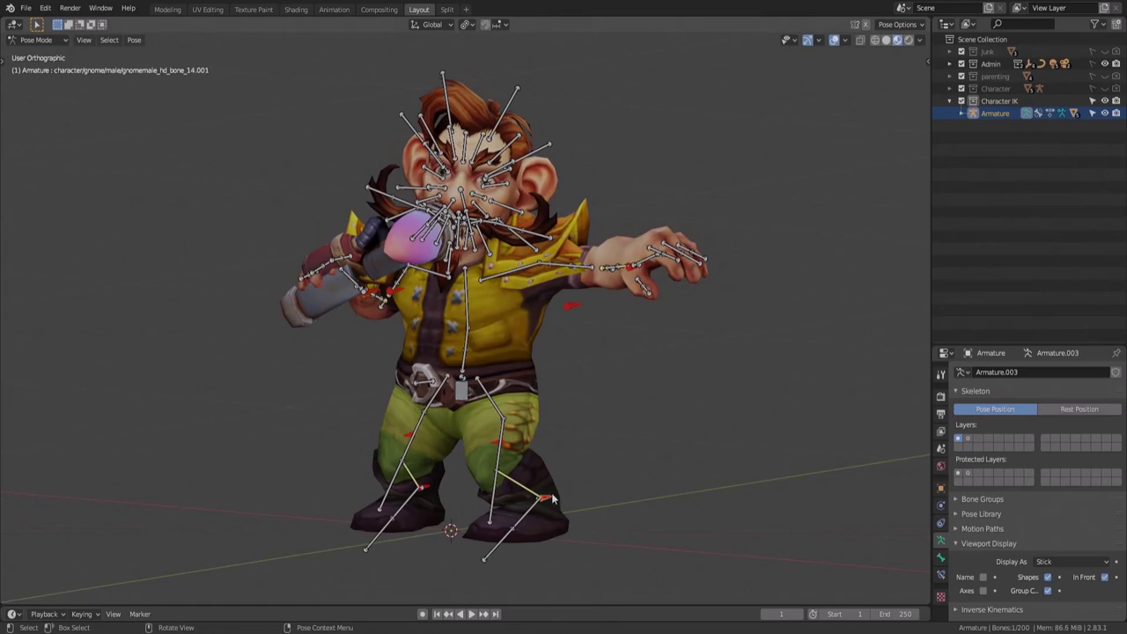
{"action": "middle_click_drag", "start_coordinate": [529, 396], "coordinate": [642, 401]}
{"action": "key", "text": "r"}
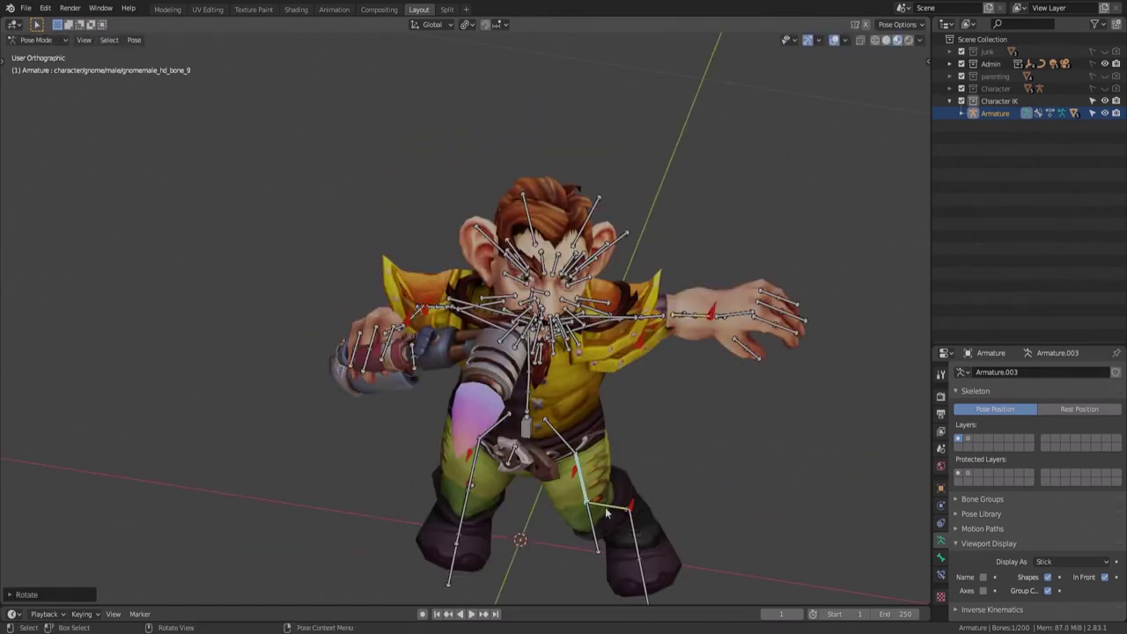
{"action": "middle_click_drag", "start_coordinate": [616, 465], "coordinate": [649, 426]}
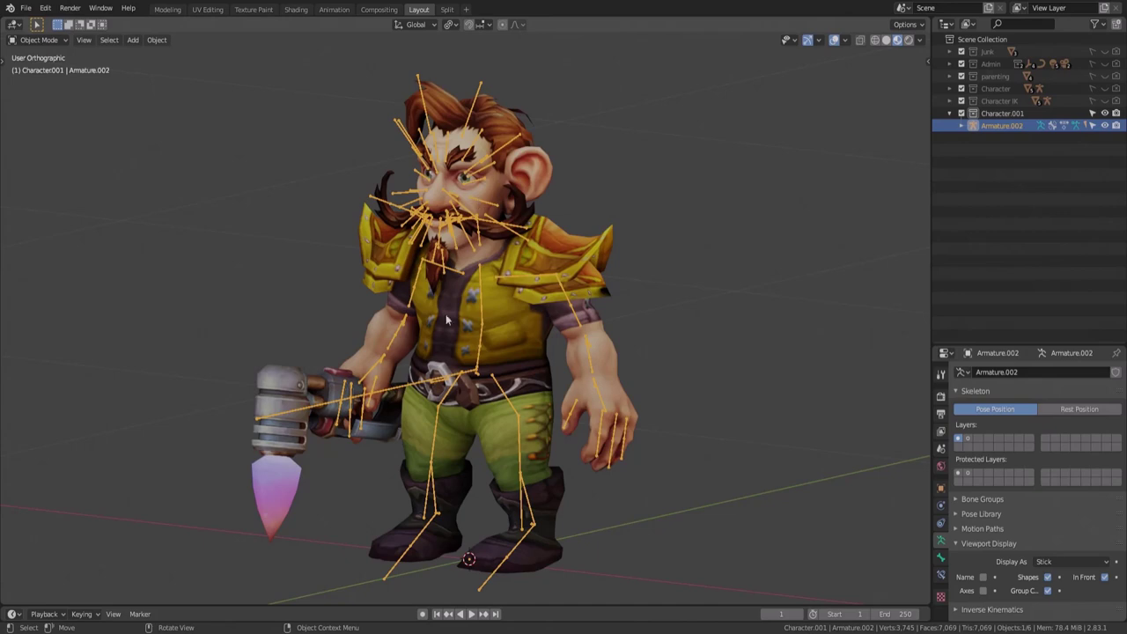
In Edit Mode on the armature, hide the tiny ankle bones and the foot bones of both legs
{"action": "left_click", "coordinate": [39, 40]}
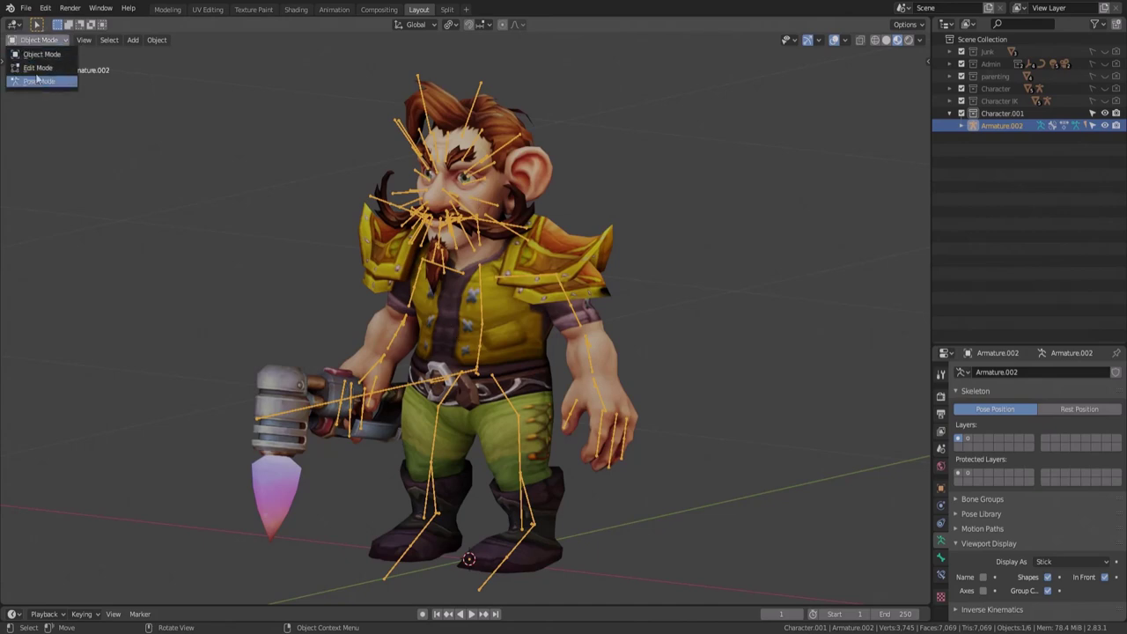
{"action": "left_click", "coordinate": [38, 68]}
{"action": "middle_click_drag", "start_coordinate": [353, 290], "coordinate": [514, 319]}
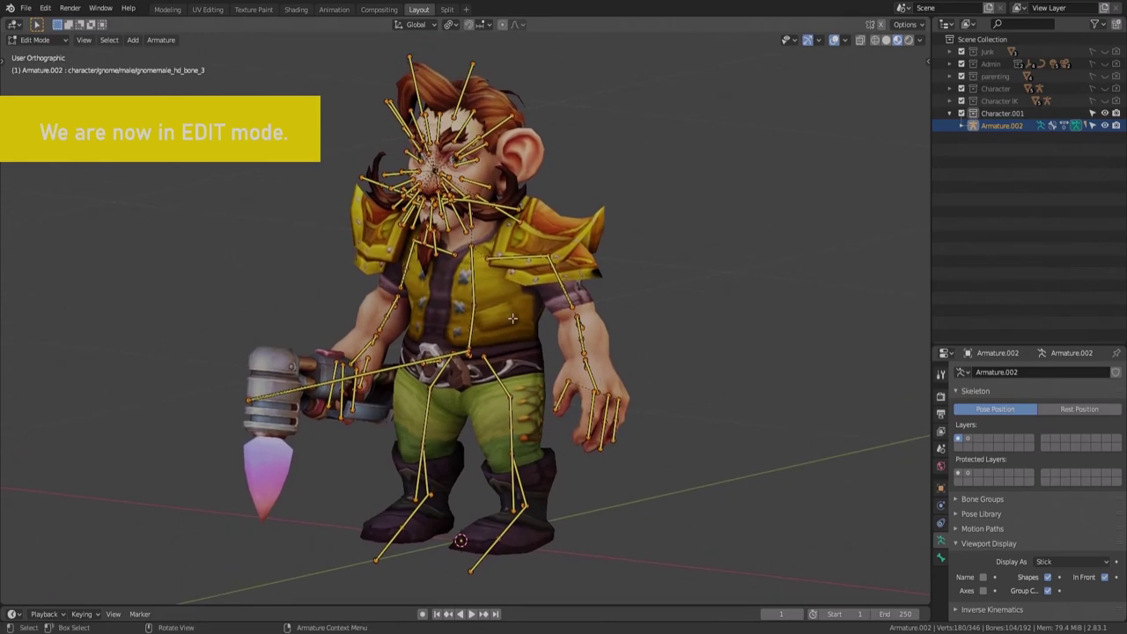
{"action": "key", "text": "alt+a"}
{"action": "scroll", "coordinate": [513, 319], "scroll_direction": "up", "scroll_amount": 3}
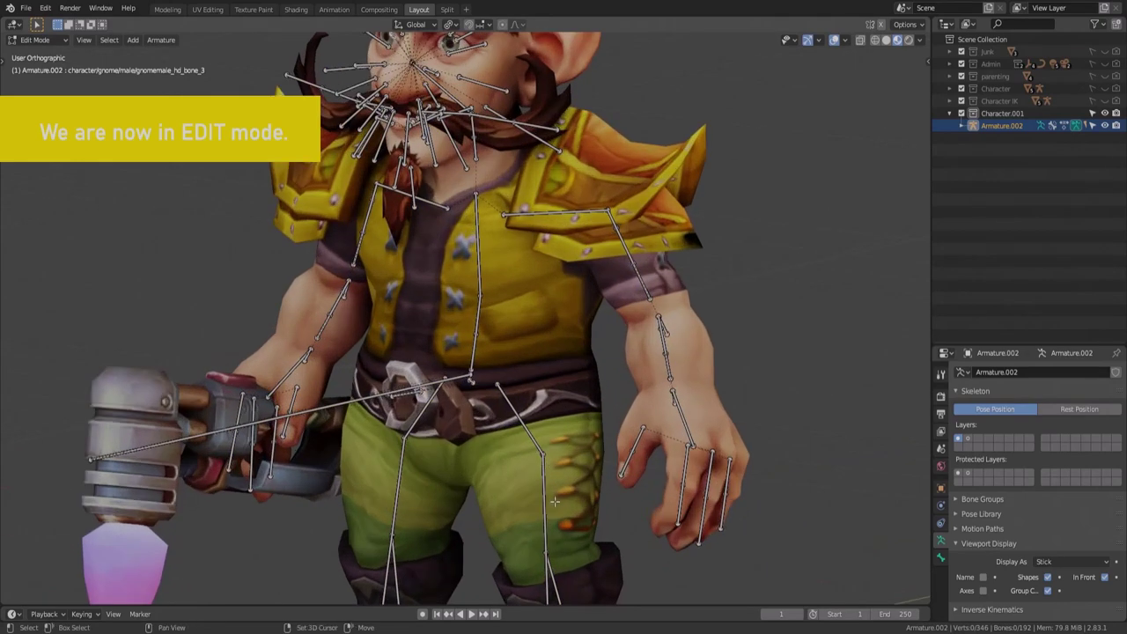
{"action": "middle_click_drag", "start_coordinate": [529, 523], "coordinate": [543, 215], "text": "shift"}
{"action": "scroll", "coordinate": [433, 285], "scroll_direction": "up", "scroll_amount": 5}
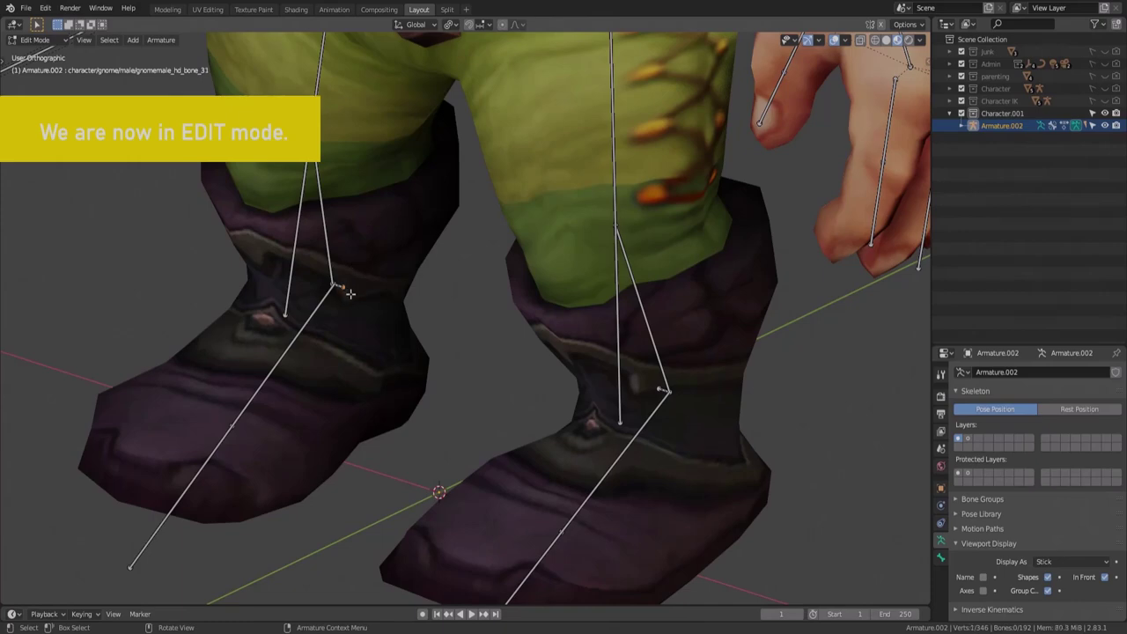
{"action": "left_click", "coordinate": [662, 390], "text": "shift"}
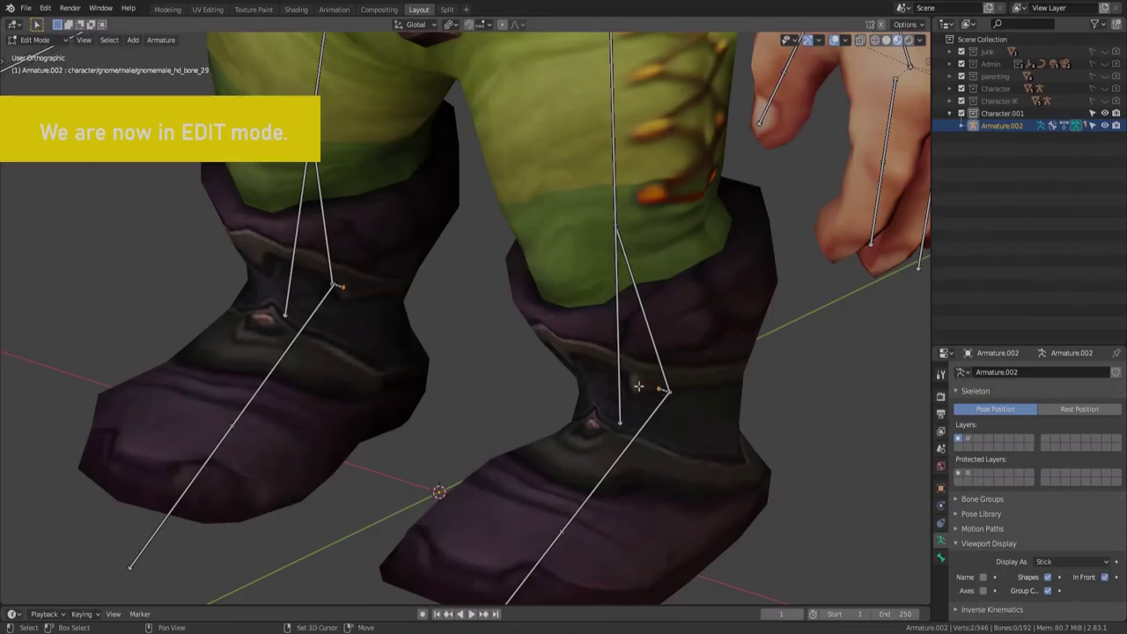
{"action": "left_click", "coordinate": [485, 353], "text": "ctrl"}
{"action": "key", "text": "h"}
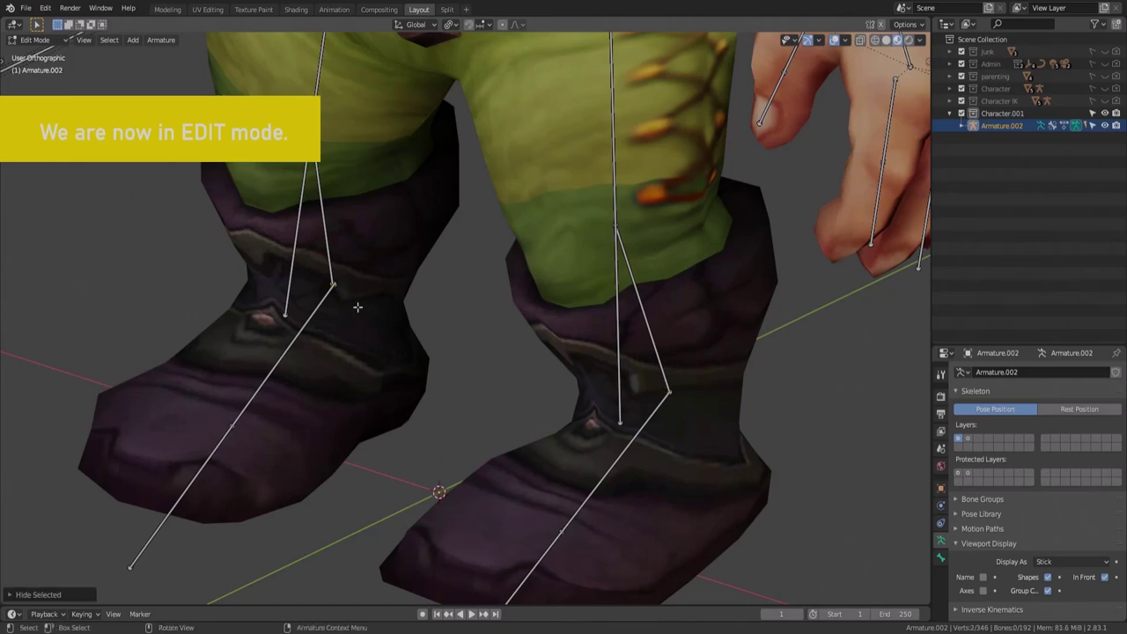
{"action": "key", "text": "ctrl+z"}
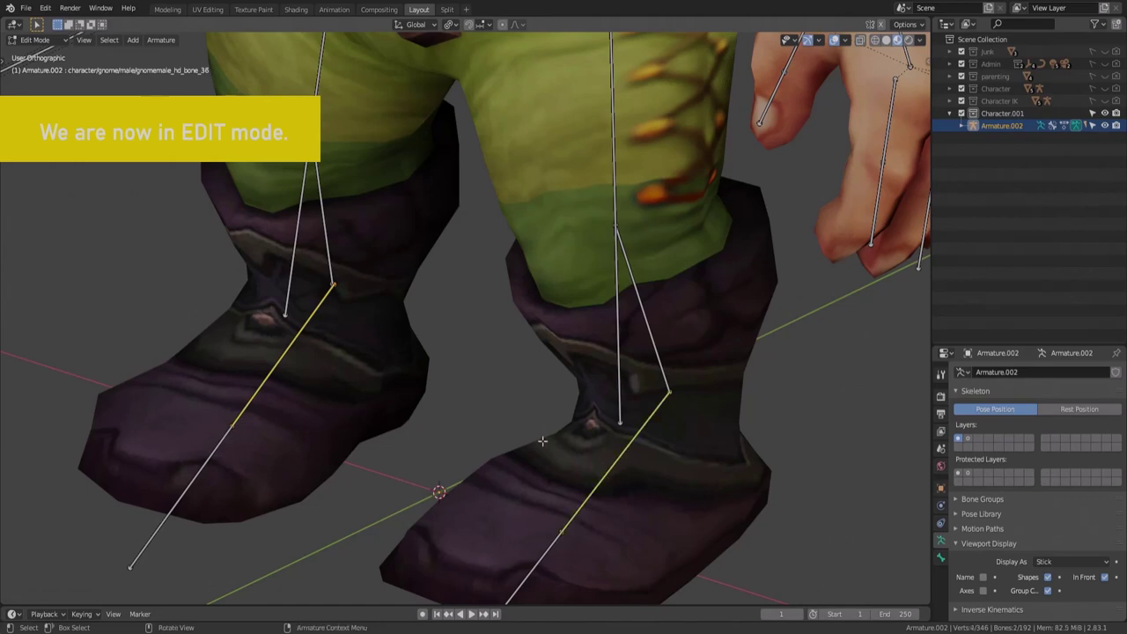
{"action": "key", "text": "h"}
Extrude new heel bones from both ankle joints straight backward along the global Y axis
{"action": "left_click", "coordinate": [347, 290]}
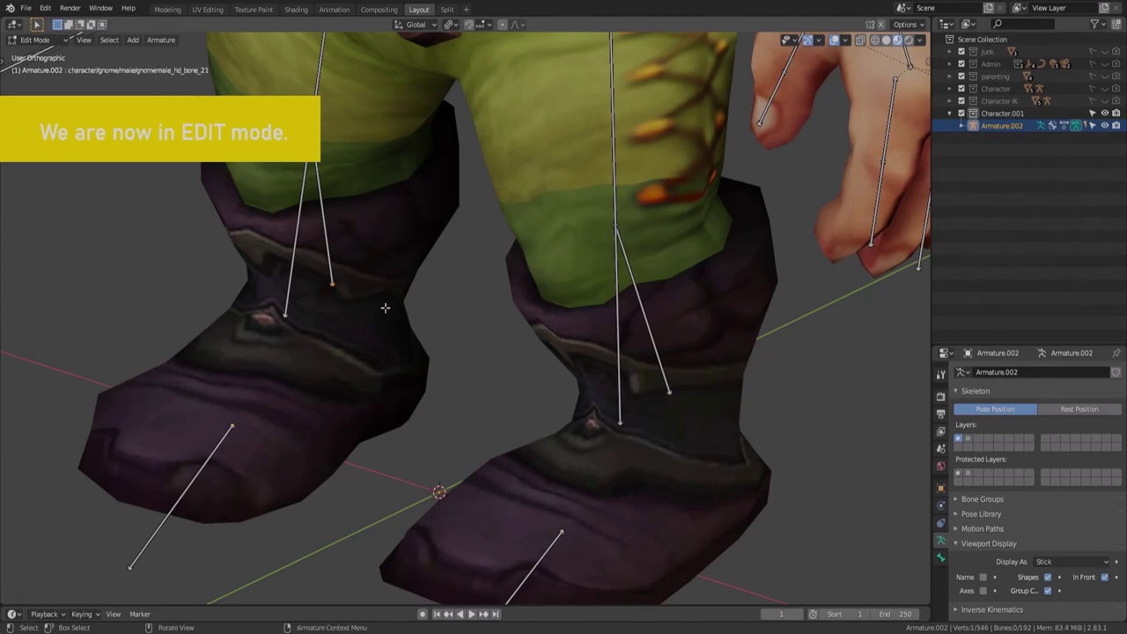
{"action": "left_click", "coordinate": [676, 397], "text": "shift"}
{"action": "left_click", "coordinate": [340, 294], "text": "shift"}
{"action": "key", "text": "KP_3"}
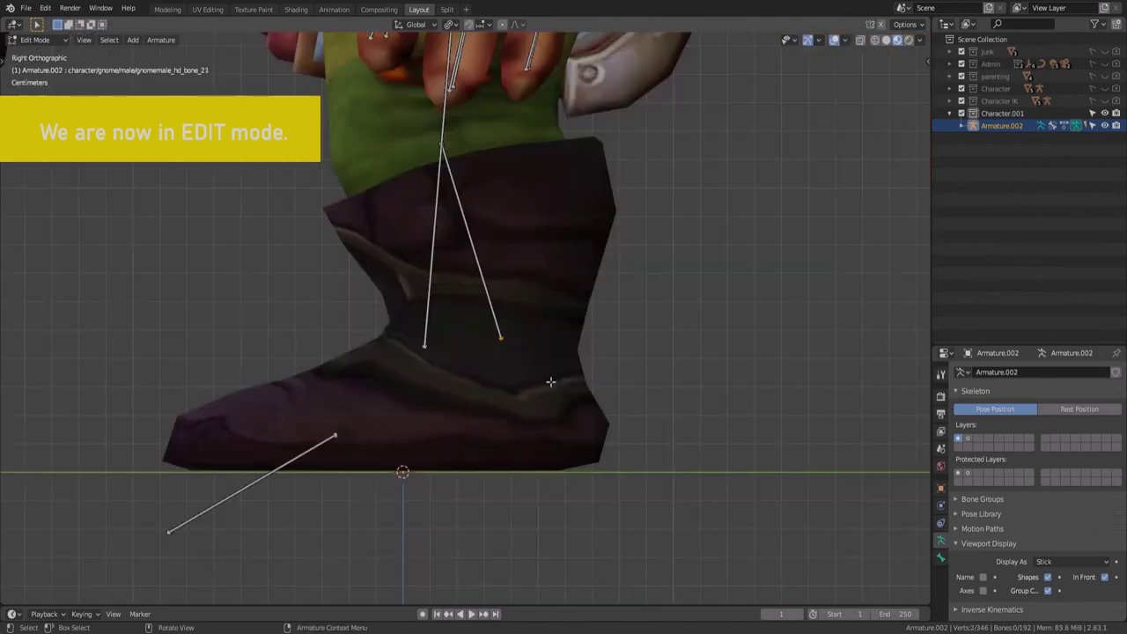
{"action": "key", "text": "e"}
{"action": "key", "text": "y"}
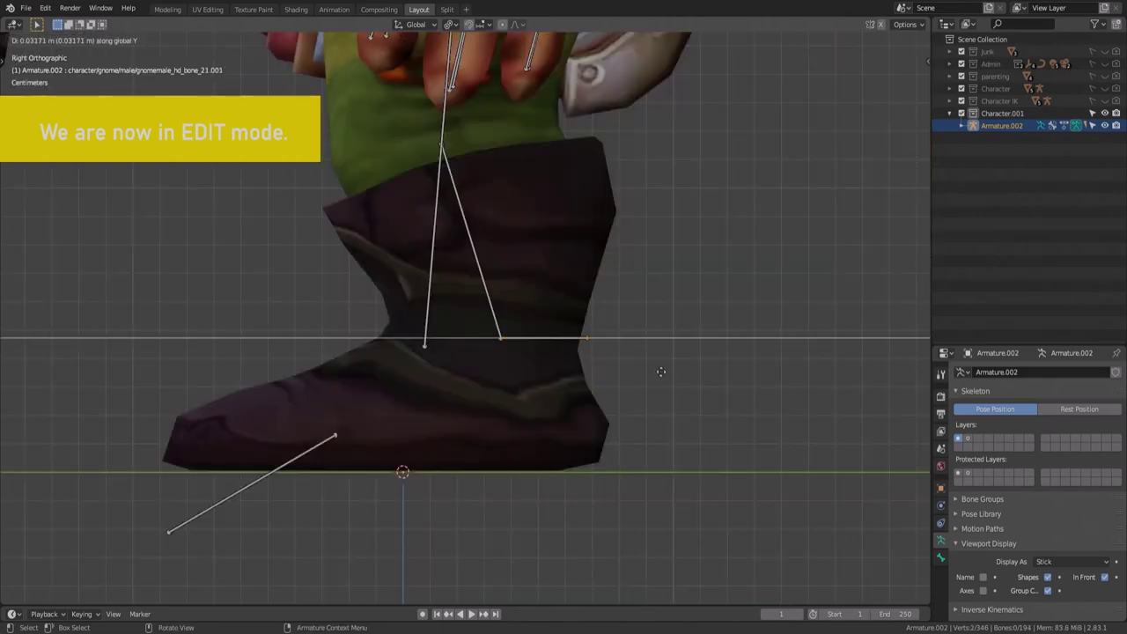
{"action": "left_click", "coordinate": [652, 345]}
Reveal the foot bones again and hide the shin bones below both knees
{"action": "middle_click_drag", "start_coordinate": [620, 343], "coordinate": [559, 269]}
{"action": "key", "text": "alt+a"}
{"action": "left_click", "coordinate": [407, 214], "text": "shift"}
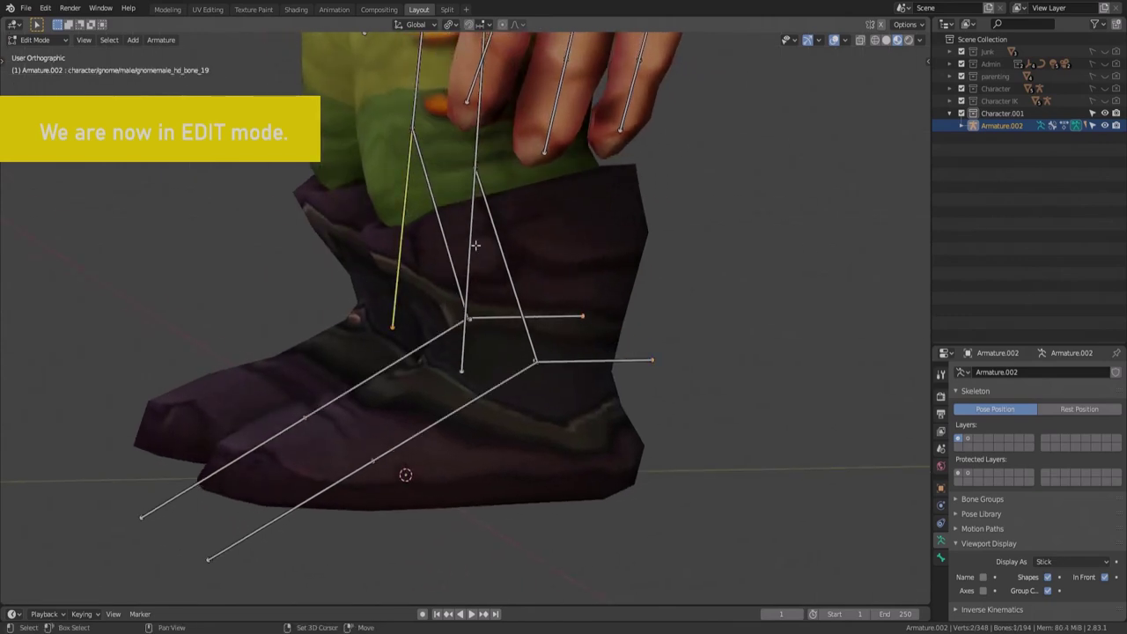
{"action": "left_click", "coordinate": [503, 243], "text": "shift"}
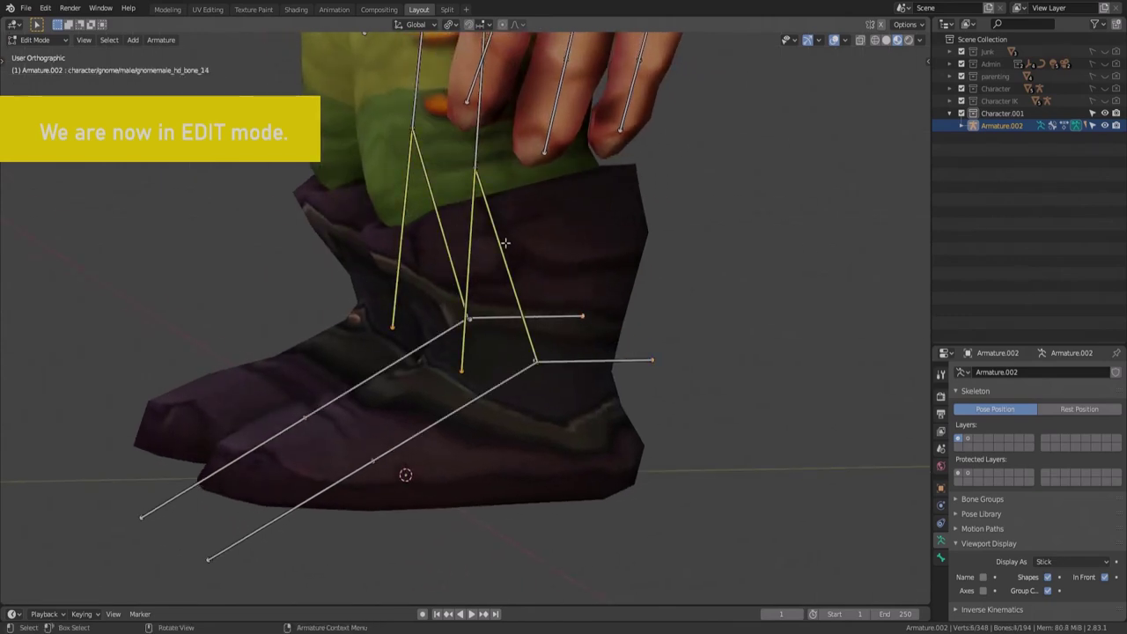
{"action": "key", "text": "h"}
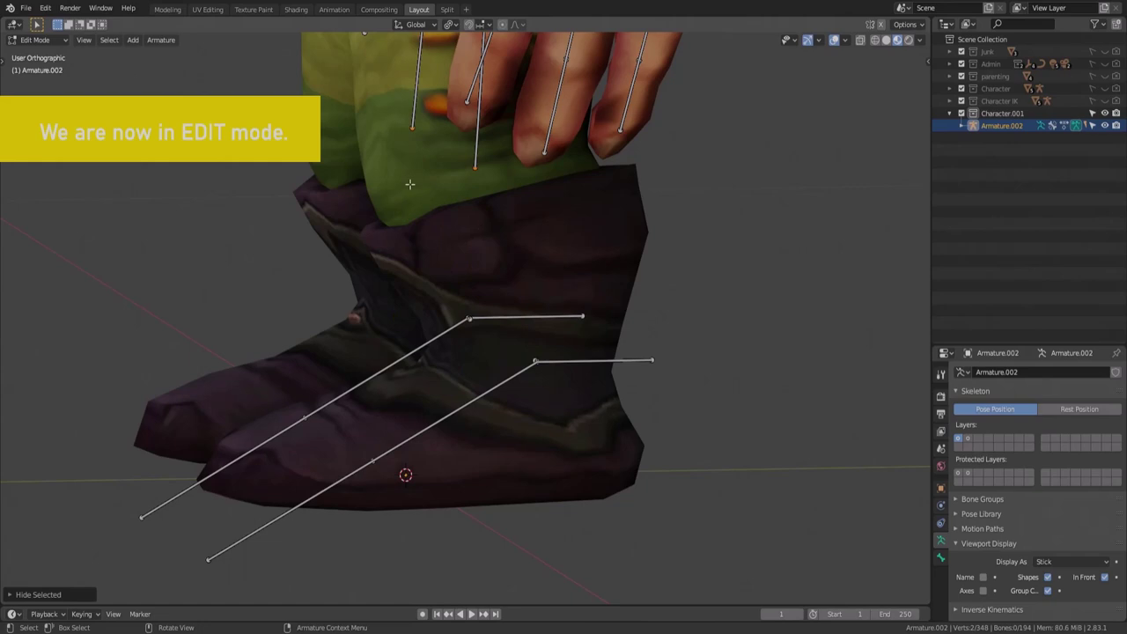
Extrude new bones from both knee joints forward along the global Y axis by about 0.036 m
{"action": "left_click", "coordinate": [413, 129]}
{"action": "key", "text": "KP_3"}
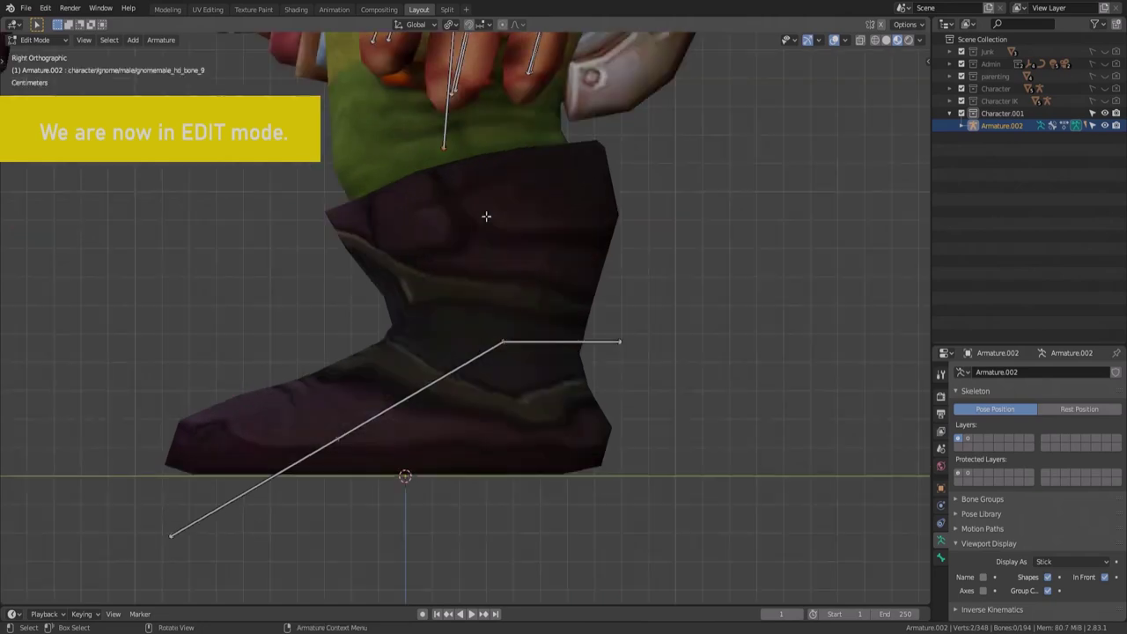
{"action": "middle_click_drag", "start_coordinate": [486, 215], "coordinate": [561, 287], "text": "shift"}
{"action": "key", "text": "e"}
{"action": "key", "text": "y"}
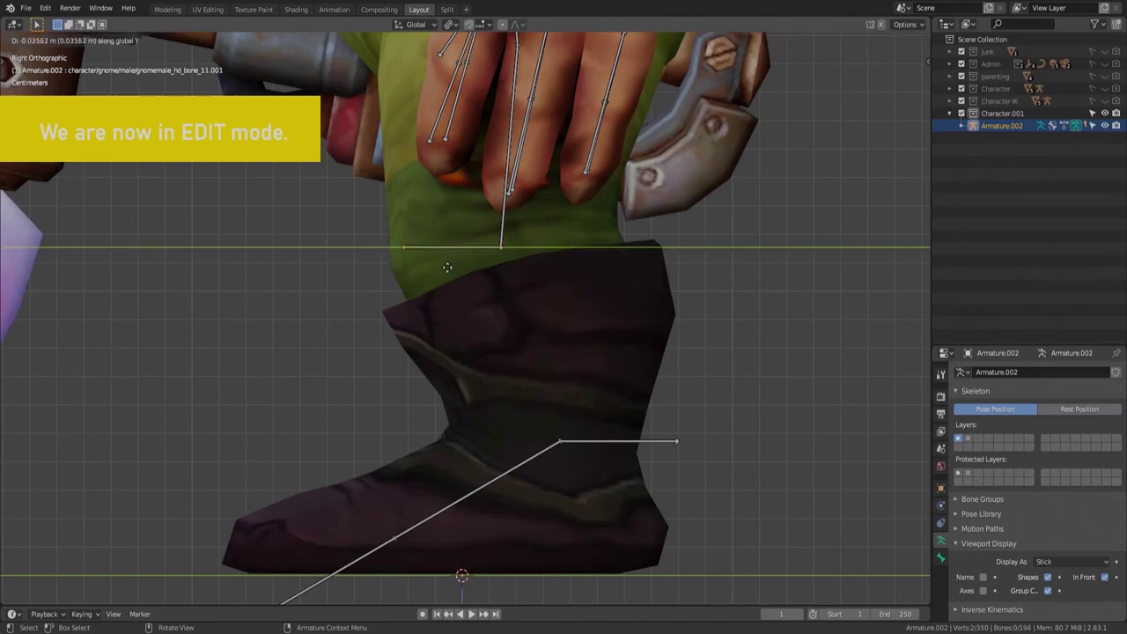
{"action": "left_click", "coordinate": [448, 267]}
{"action": "middle_click_drag", "start_coordinate": [514, 262], "coordinate": [531, 238]}
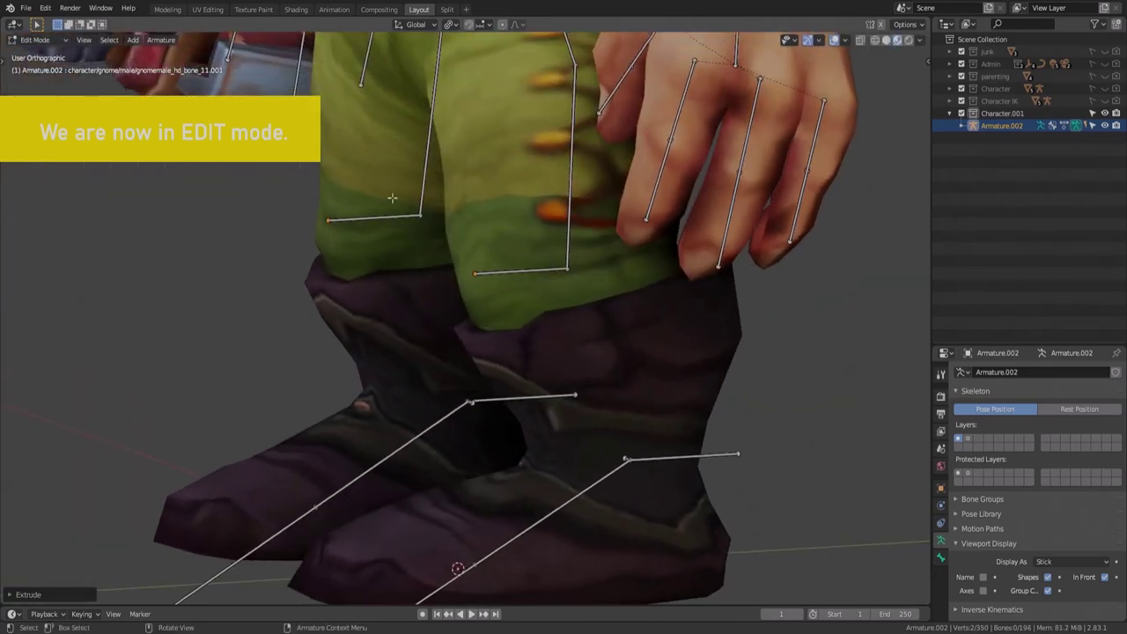
{"action": "left_click", "coordinate": [528, 245]}
Hide the tiny bones at both wrists and select the wrist joints of the hand bones in side view
{"action": "middle_click_drag", "start_coordinate": [679, 246], "coordinate": [716, 236], "text": "shift"}
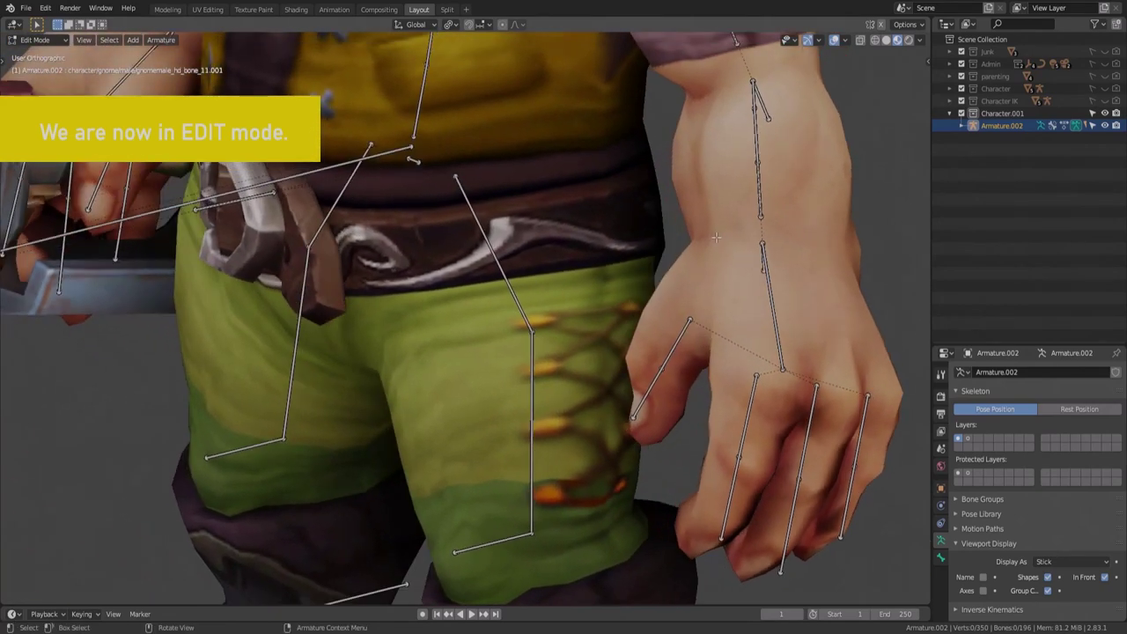
{"action": "left_click", "coordinate": [764, 264]}
{"action": "key", "text": "h"}
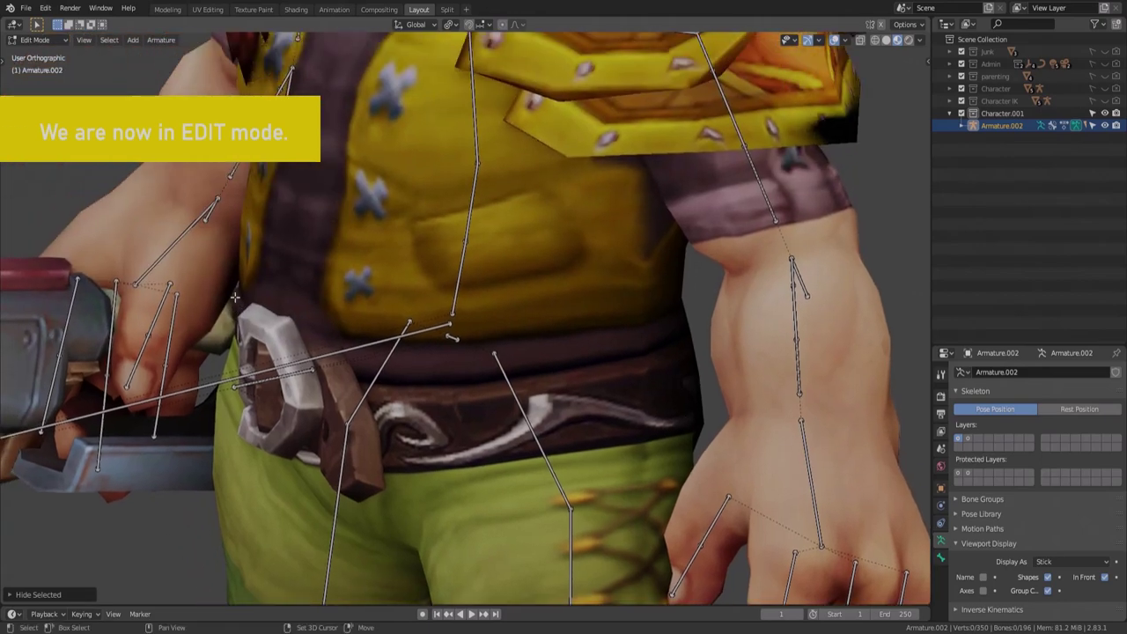
{"action": "middle_click_drag", "start_coordinate": [819, 458], "coordinate": [858, 410]}
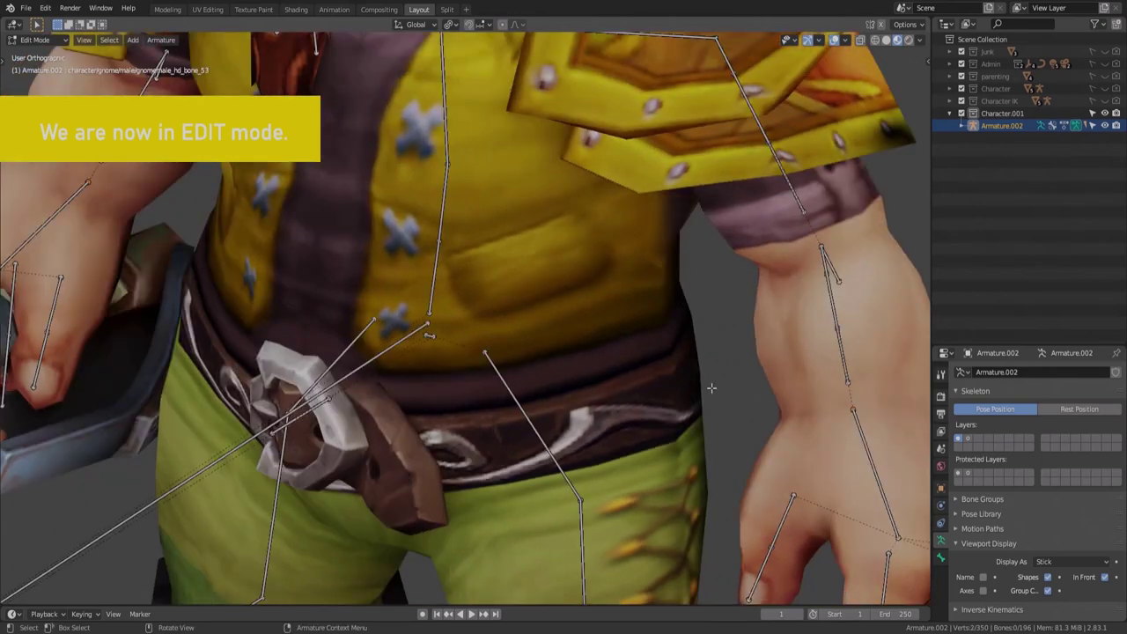
{"action": "key", "text": "KP_3"}
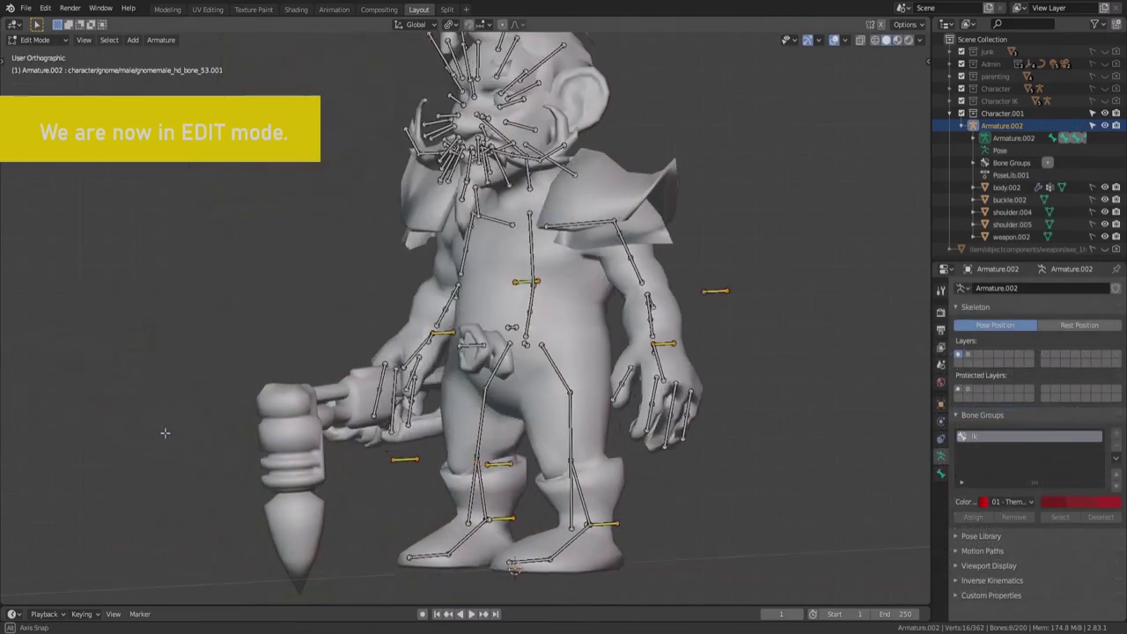
Turn off Deform for the left heel's new bone and clear its parent
{"action": "middle_click_drag", "start_coordinate": [164, 430], "coordinate": [604, 455]}
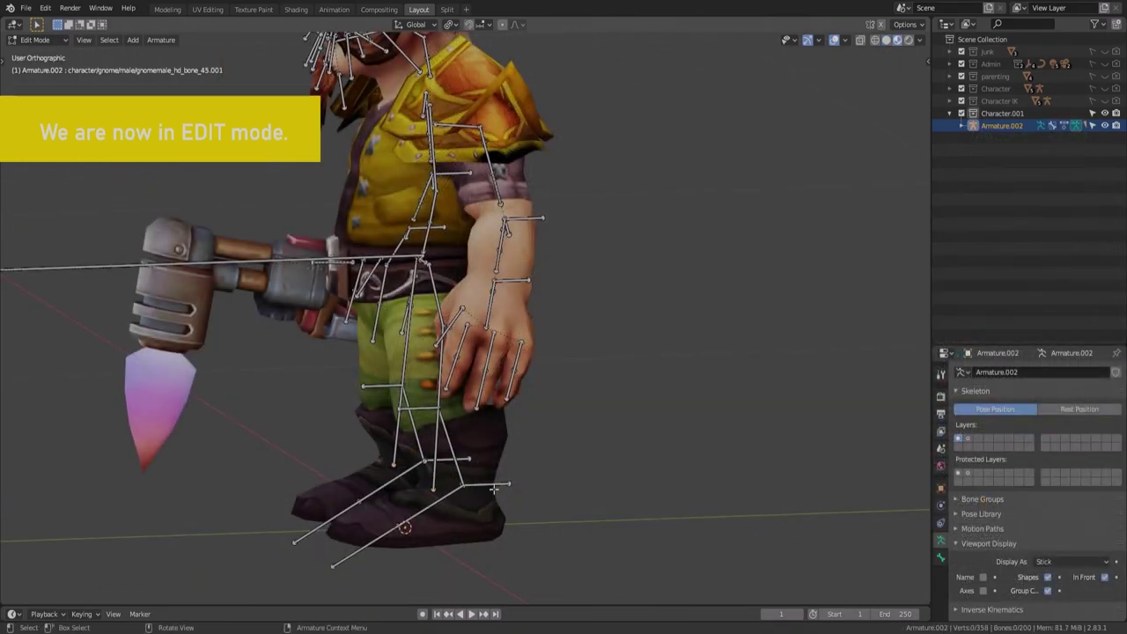
{"action": "left_click", "coordinate": [494, 484]}
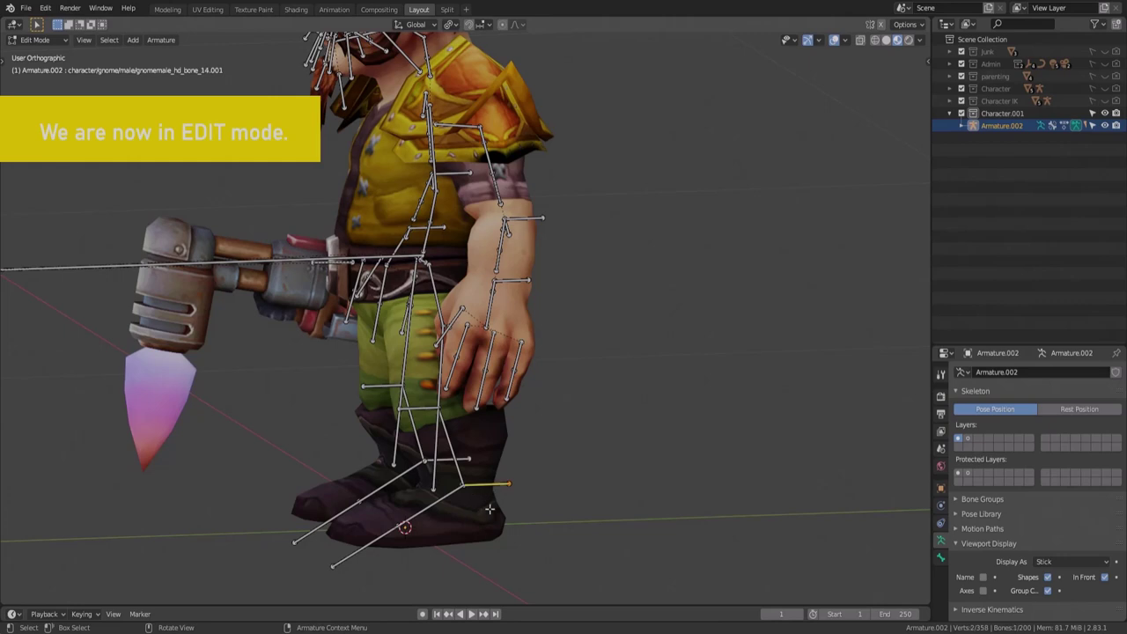
{"action": "left_click", "coordinate": [940, 560]}
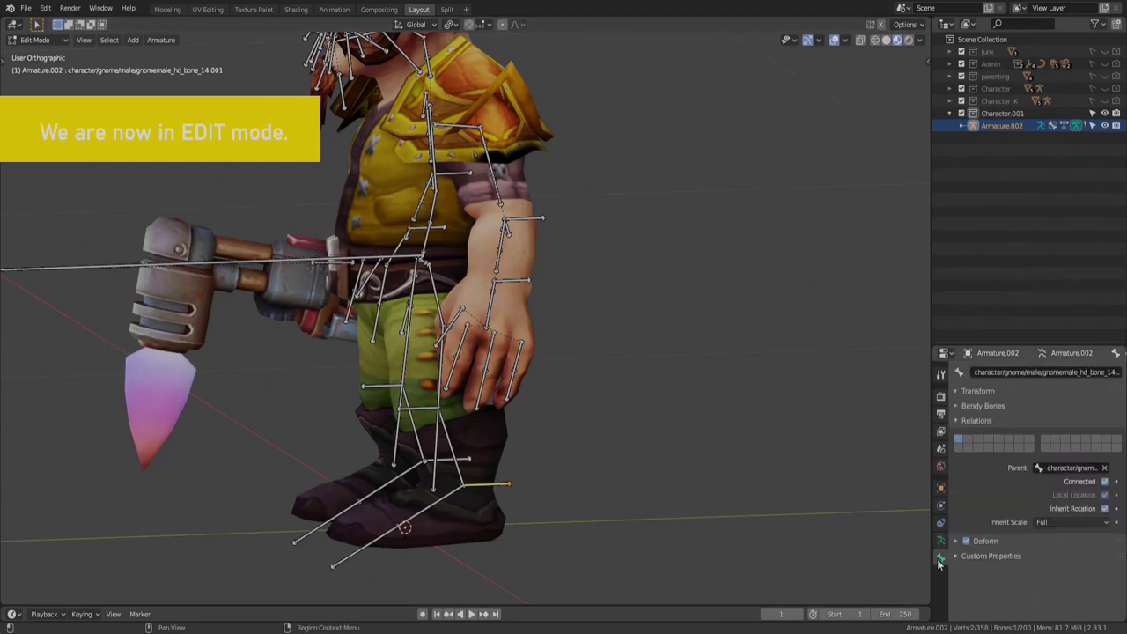
{"action": "left_click", "coordinate": [966, 541]}
{"action": "left_click", "coordinate": [1106, 469]}
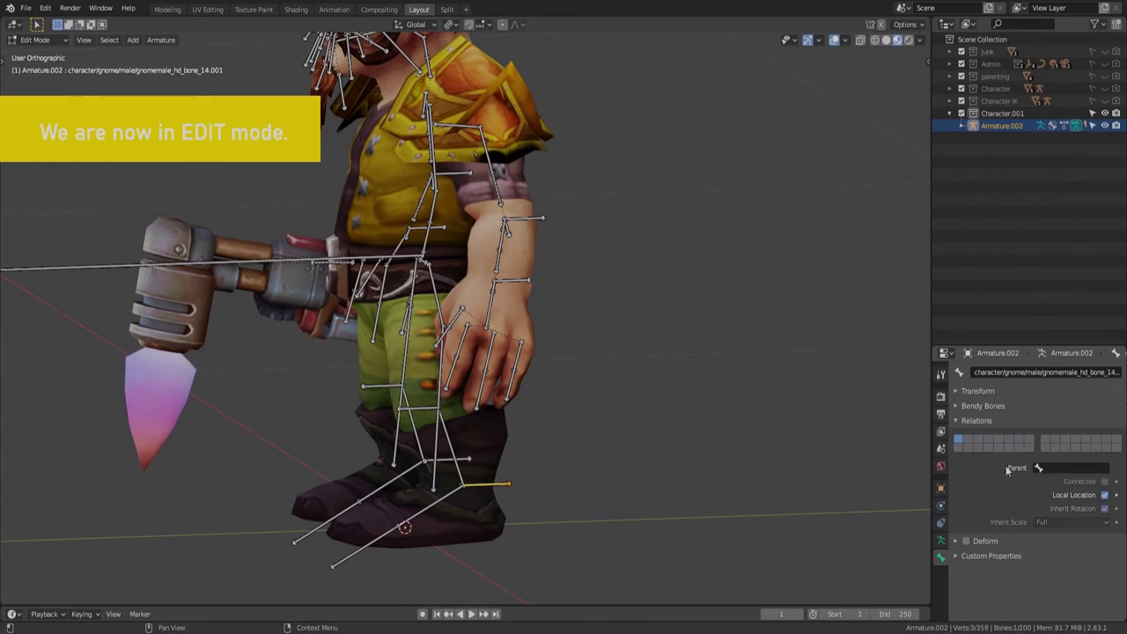
{"action": "left_click", "coordinate": [444, 475]}
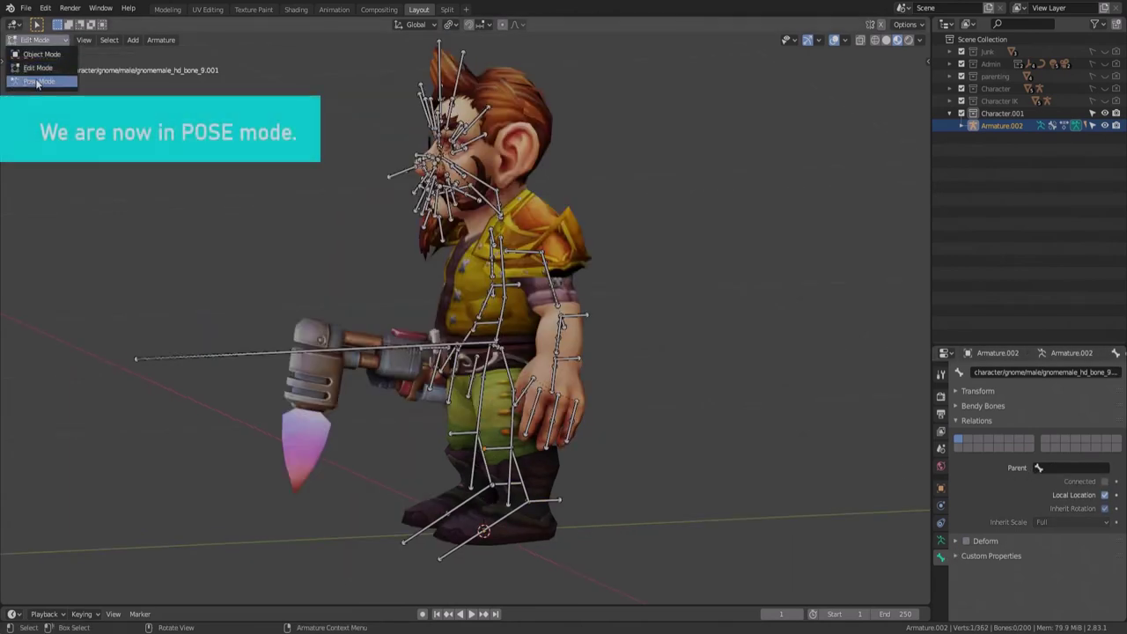
Switch the armature to Pose Mode and remove all of its existing bone groups
{"action": "left_click", "coordinate": [37, 82]}
{"action": "middle_click_drag", "start_coordinate": [203, 175], "coordinate": [300, 549]}
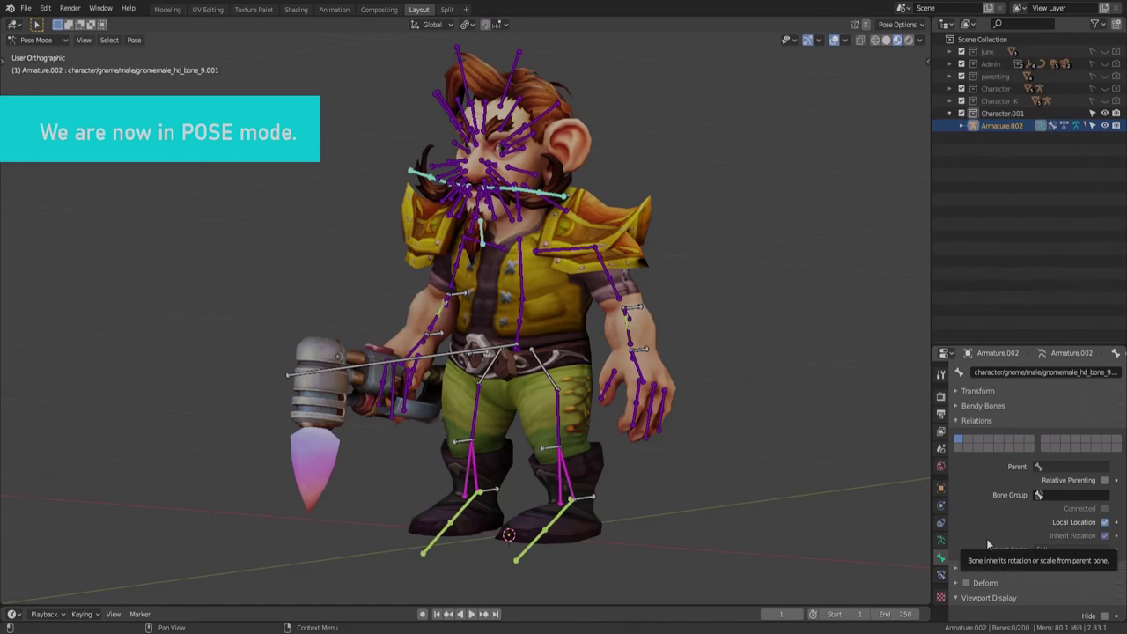
{"action": "left_click", "coordinate": [941, 541]}
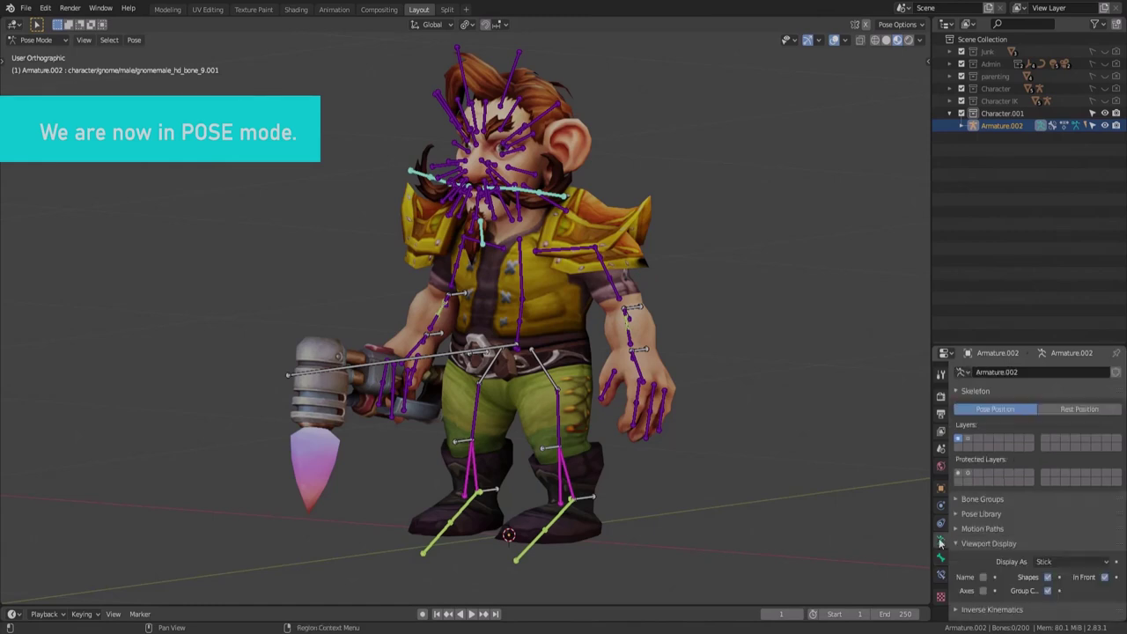
{"action": "scroll", "coordinate": [951, 543], "scroll_direction": "down", "scroll_amount": 1}
{"action": "left_click", "coordinate": [957, 543]}
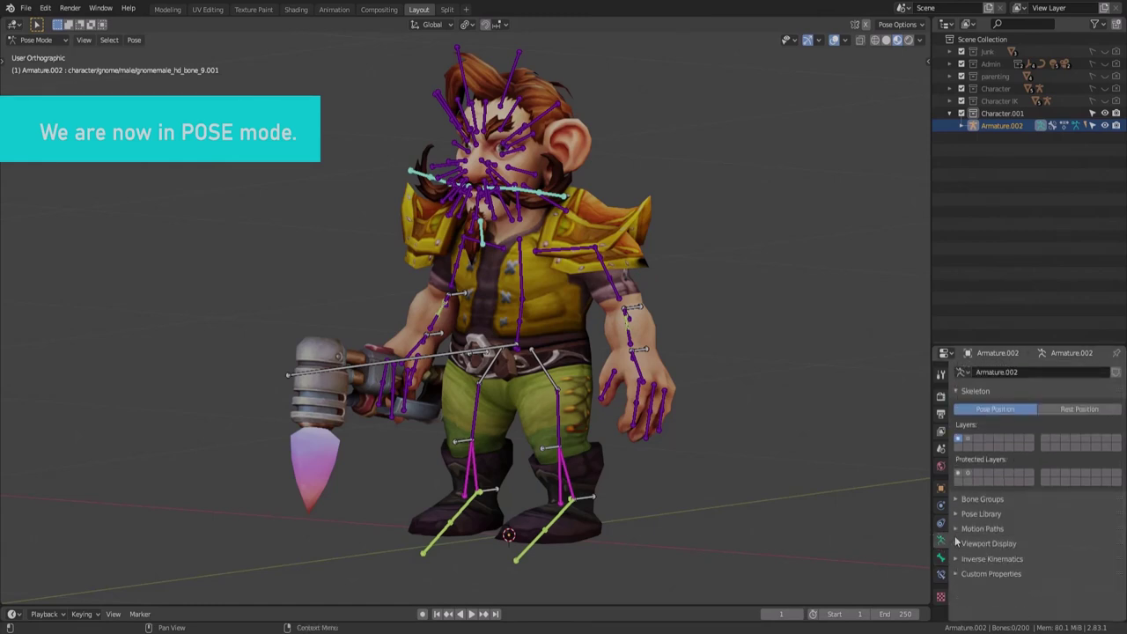
{"action": "left_click", "coordinate": [958, 499]}
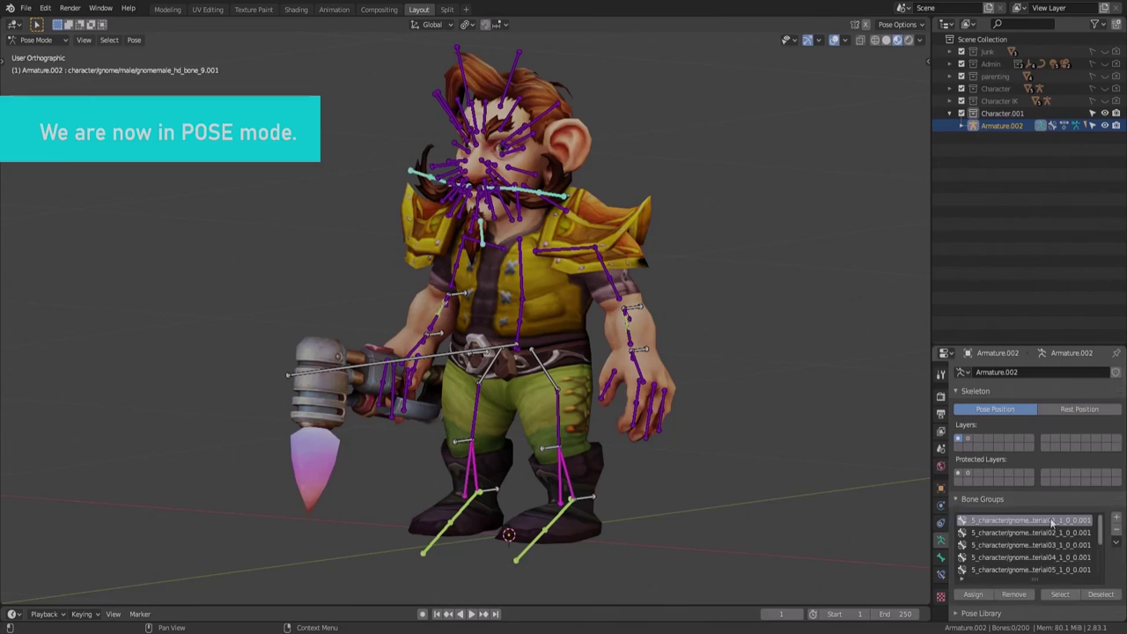
{"action": "scroll", "coordinate": [1102, 541], "scroll_direction": "down", "scroll_amount": 5}
{"action": "left_click", "coordinate": [1090, 570]}
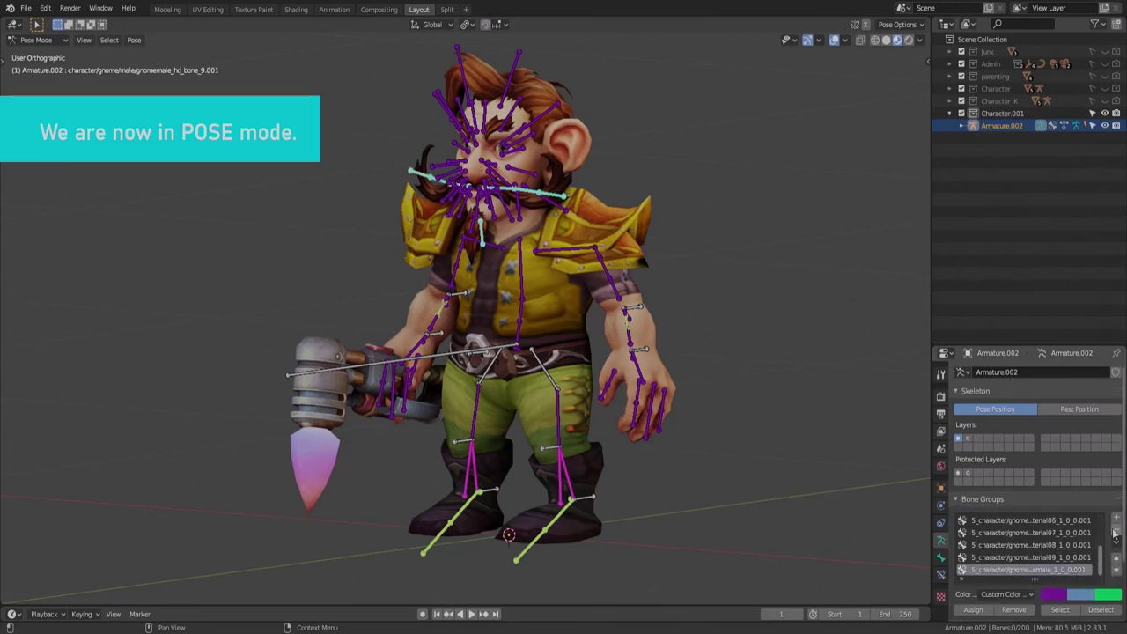
{"action": "left_click", "coordinate": [1118, 534]}
{"action": "left_click", "coordinate": [1119, 533]}
{"action": "left_click", "coordinate": [1118, 533]}
{"action": "left_click", "coordinate": [1118, 534]}
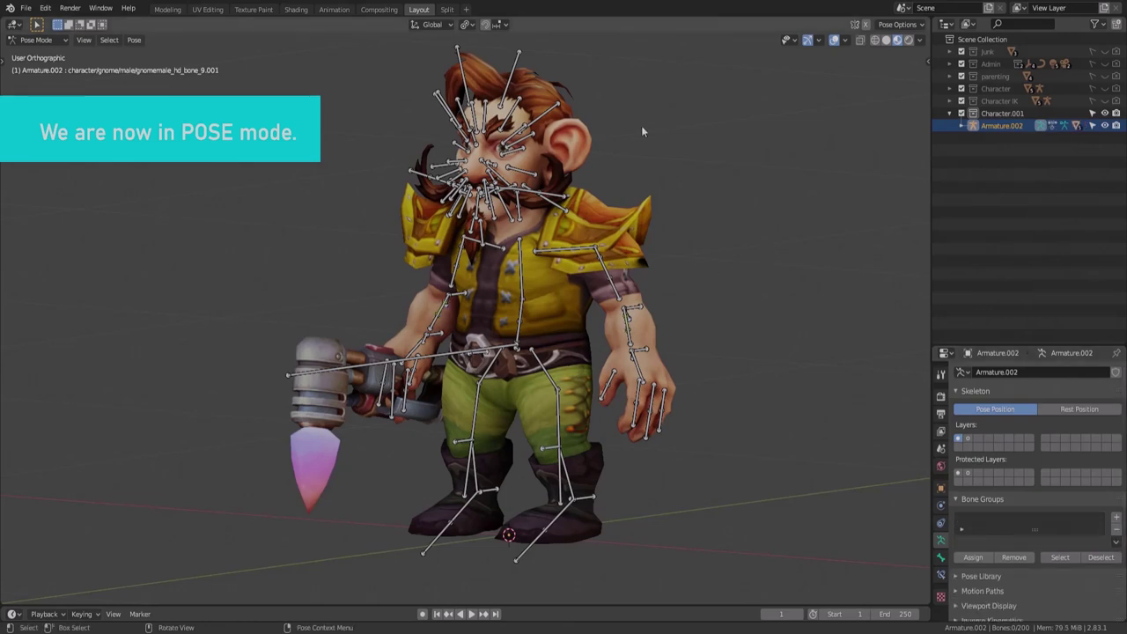
Assign the new heel, knee, wrist and elbow bones to a new bone group named IK with 01 - Theme Color Set
{"action": "left_click", "coordinate": [485, 440]}
{"action": "left_click", "coordinate": [587, 495], "text": "shift"}
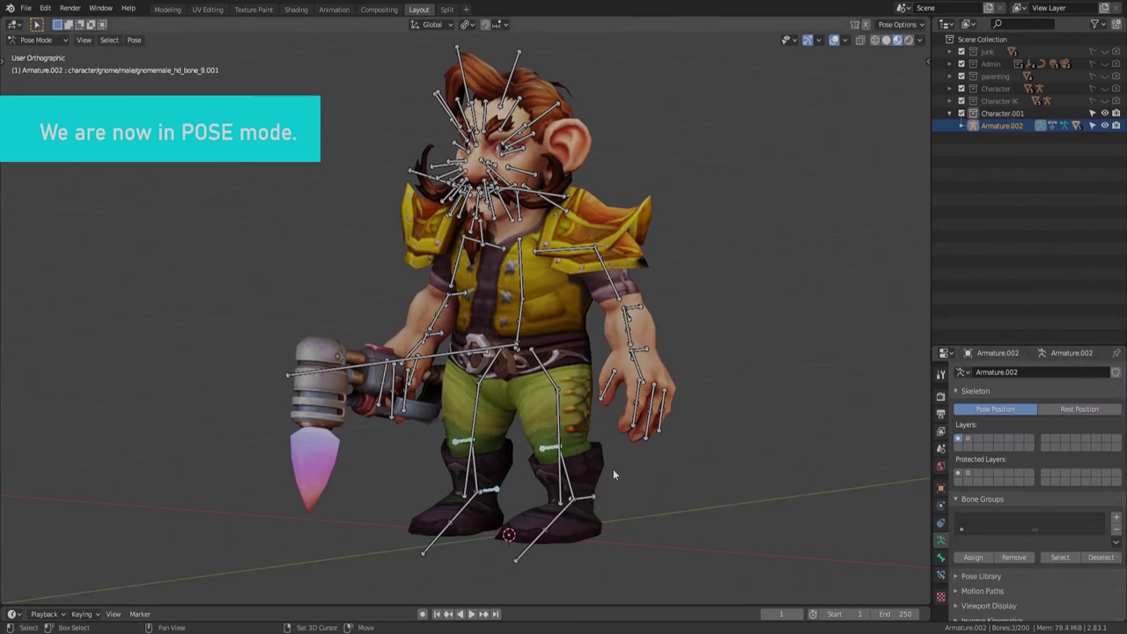
{"action": "left_click", "coordinate": [641, 349], "text": "shift"}
{"action": "left_click", "coordinate": [632, 305], "text": "shift"}
{"action": "left_click", "coordinate": [1117, 521]}
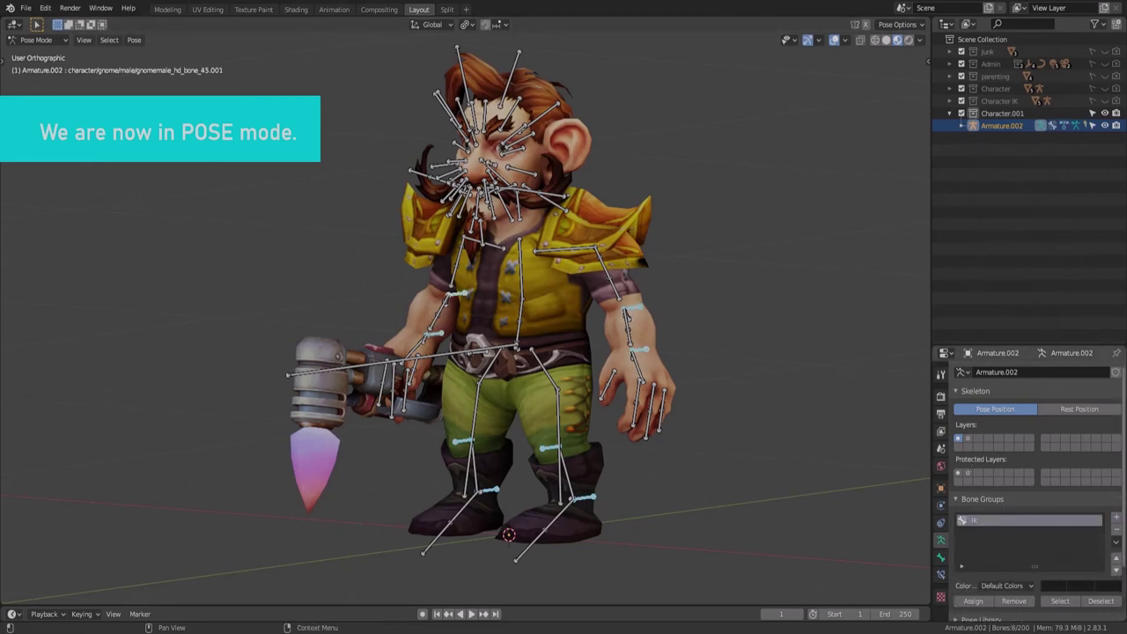
{"action": "left_click", "coordinate": [991, 588]}
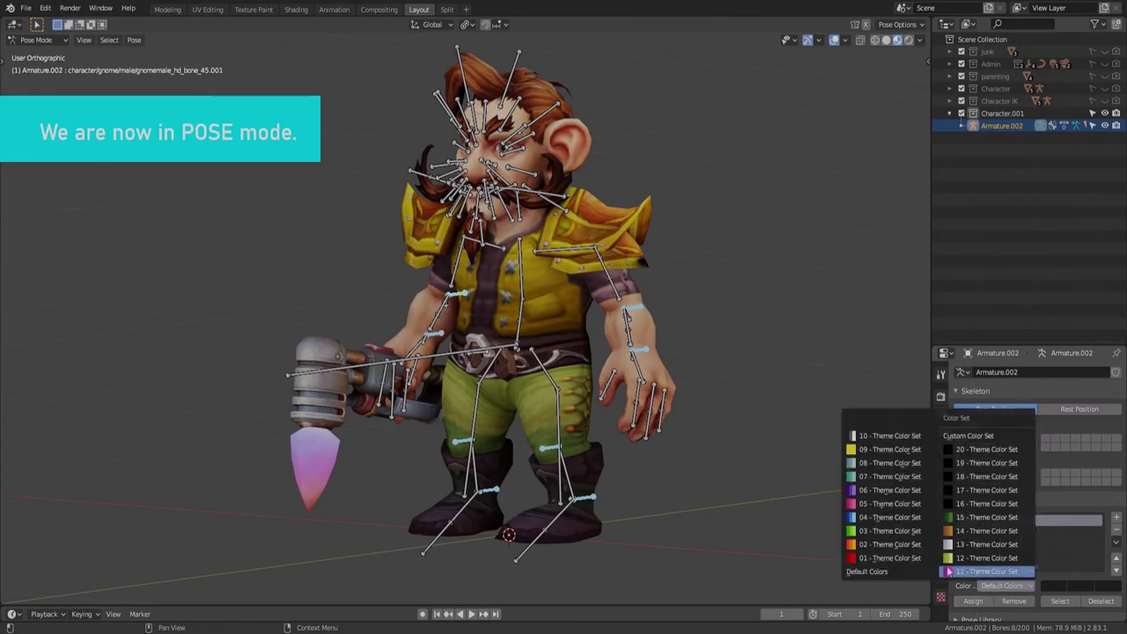
{"action": "left_click", "coordinate": [892, 558]}
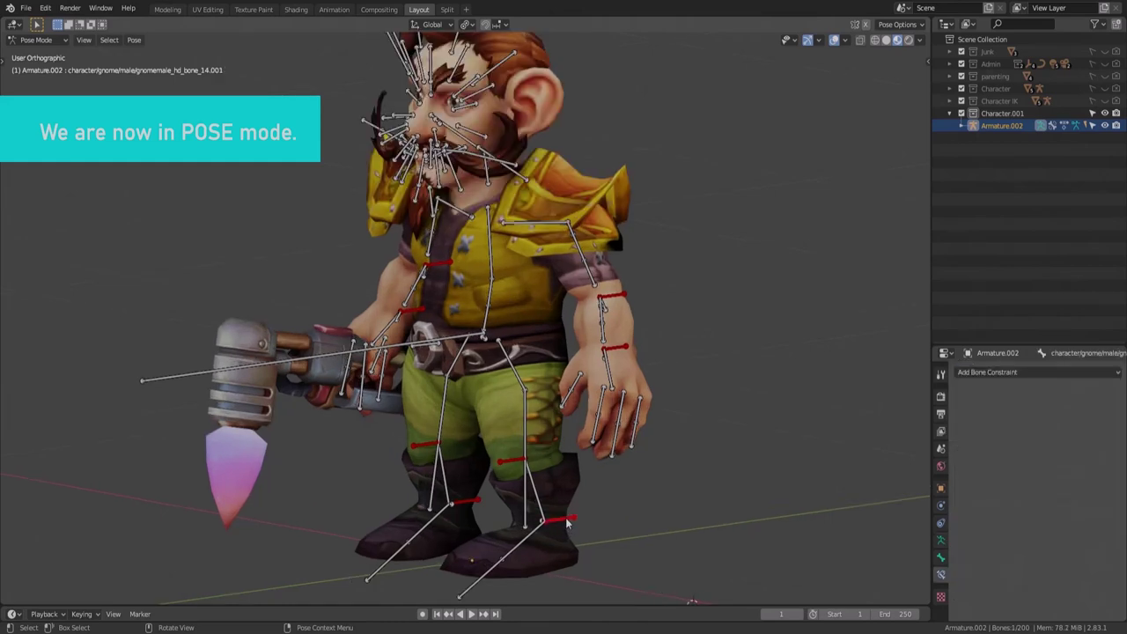
Add Inverse Kinematics constraints to both shin bones, each targeting the control bone at its heel
{"action": "left_click", "coordinate": [533, 503], "text": "shift"}
{"action": "key", "text": "shift+ctrl+c"}
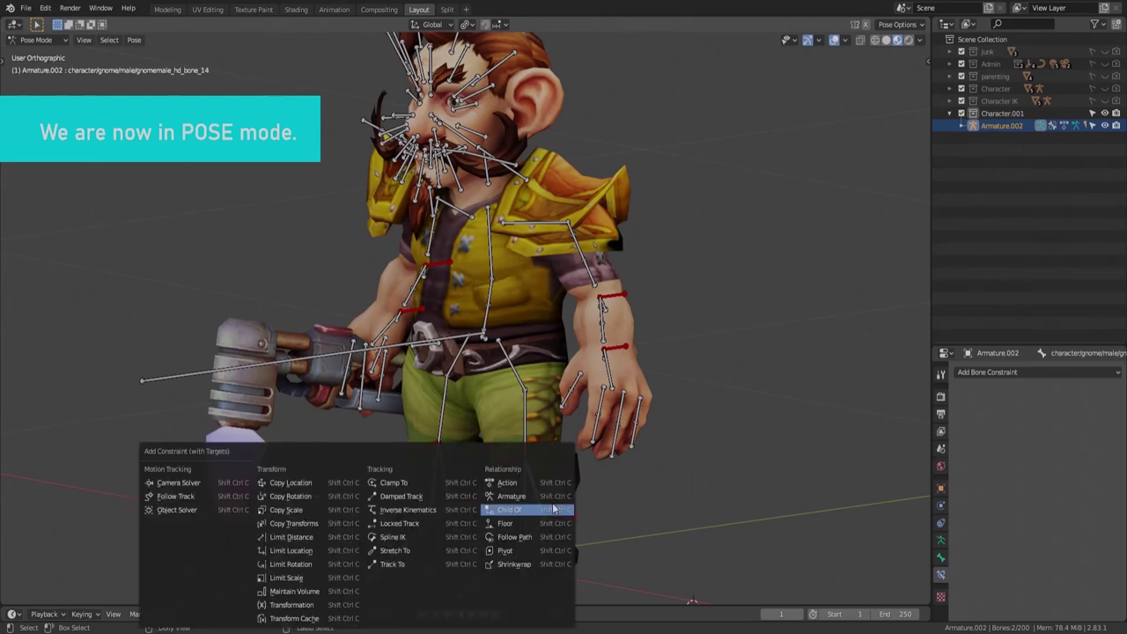
{"action": "left_click", "coordinate": [387, 507]}
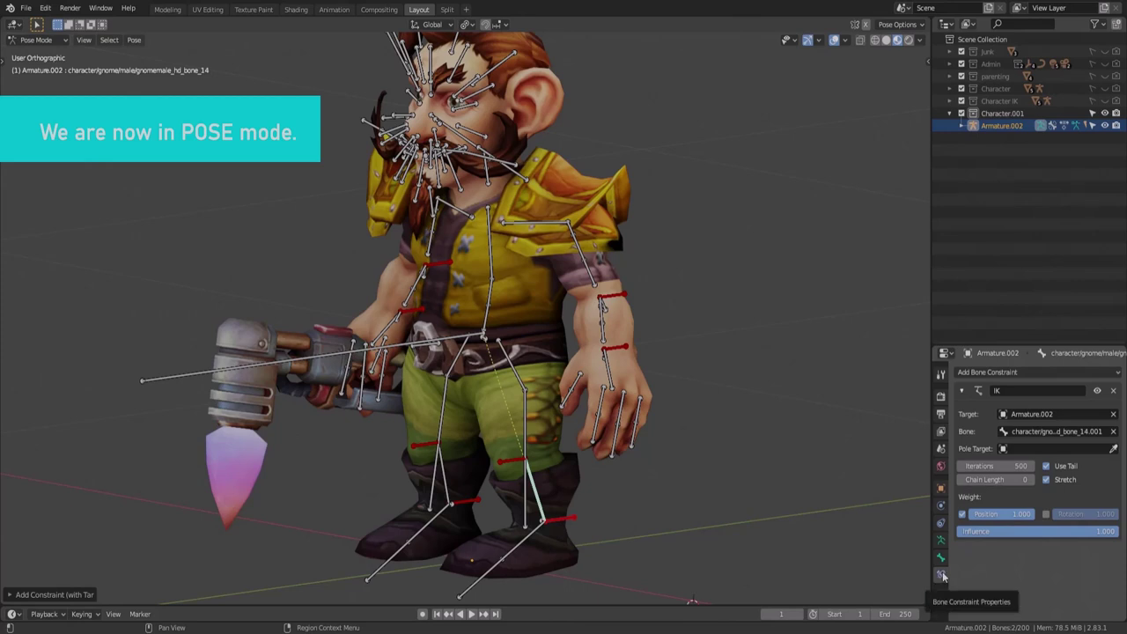
{"action": "left_click", "coordinate": [469, 502]}
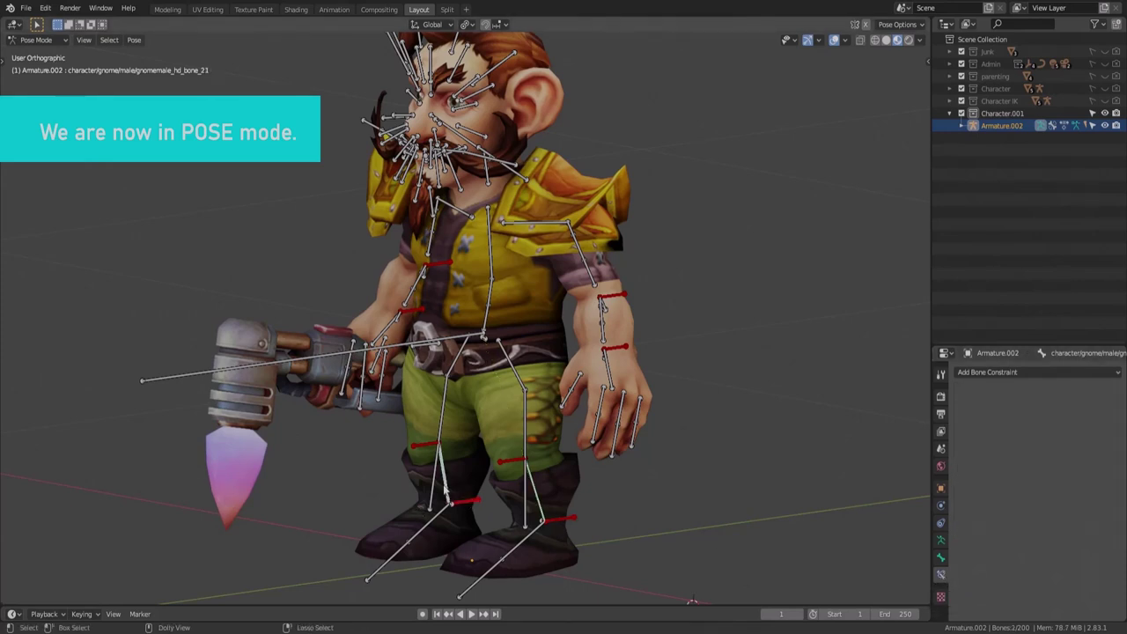
{"action": "key", "text": "shift+ctrl+c"}
{"action": "left_click", "coordinate": [443, 485]}
Add Inverse Kinematics constraints to both forearm bones, each targeting the control bone at its wrist
{"action": "left_click", "coordinate": [640, 350]}
{"action": "scroll", "coordinate": [640, 349], "scroll_direction": "up", "scroll_amount": 2}
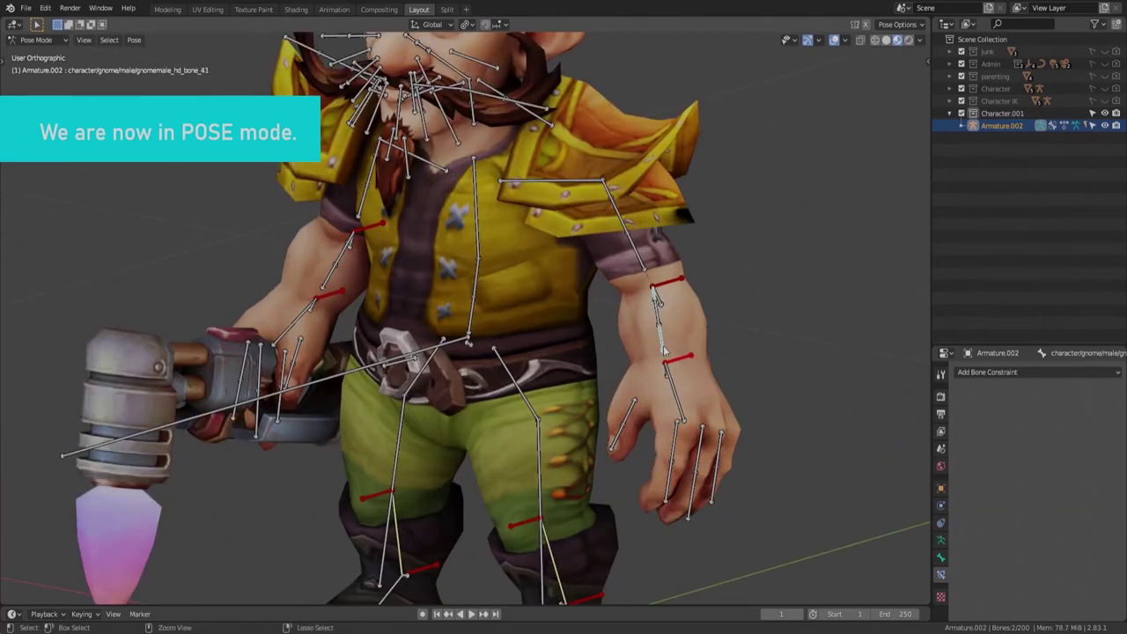
{"action": "key", "text": "shift+ctrl+c"}
{"action": "left_click", "coordinate": [665, 350]}
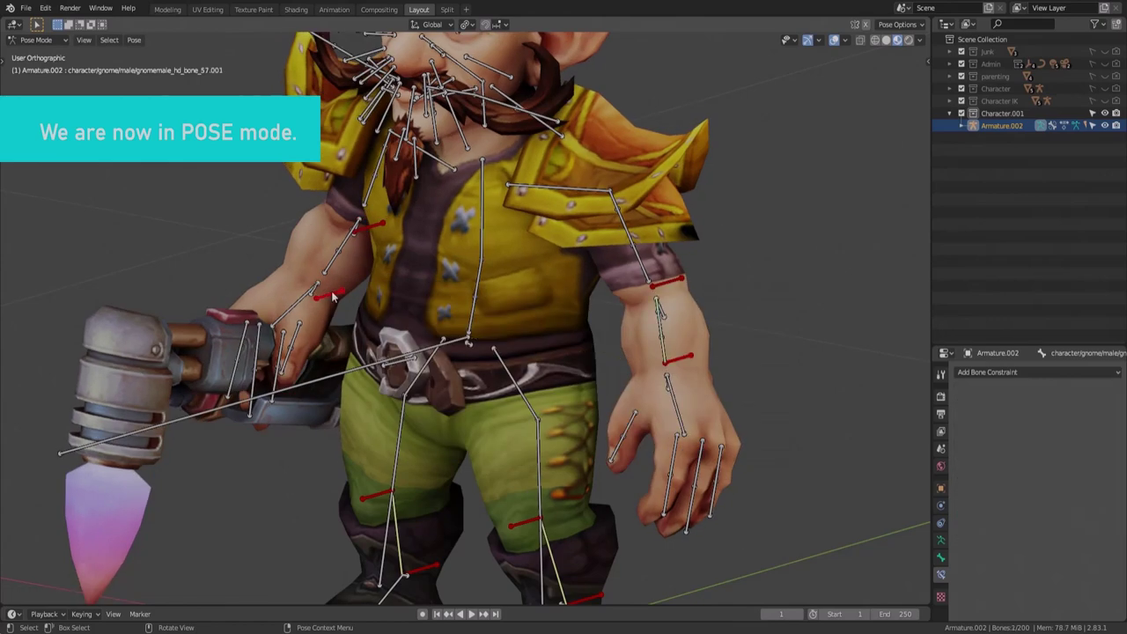
{"action": "left_click", "coordinate": [330, 266], "text": "ctrl"}
{"action": "key", "text": "shift+ctrl+c"}
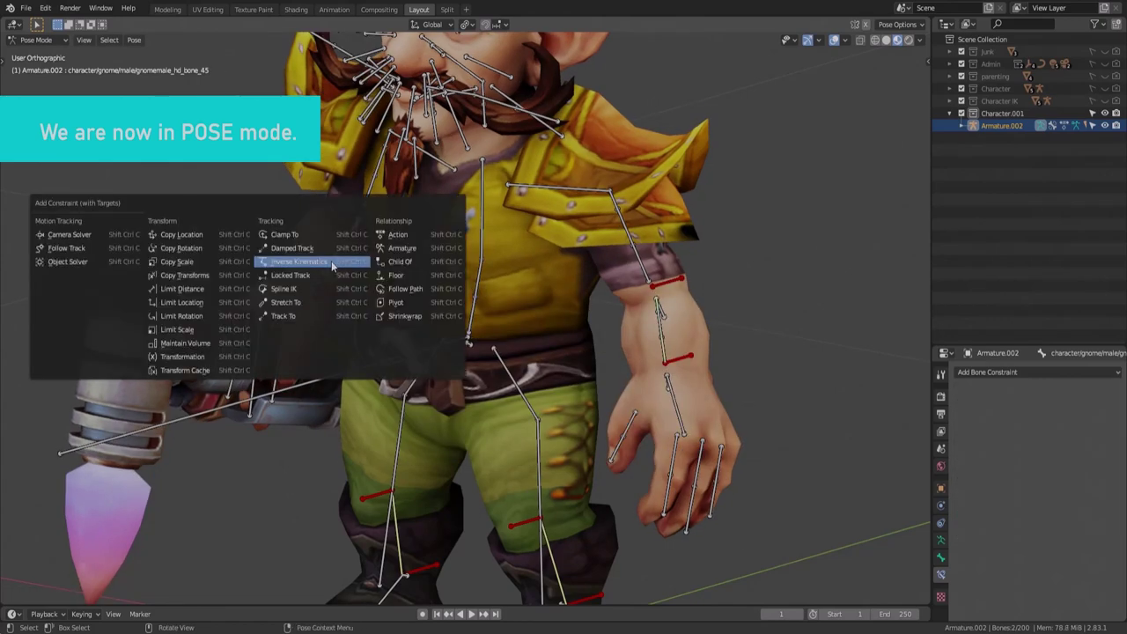
{"action": "left_click", "coordinate": [331, 260]}
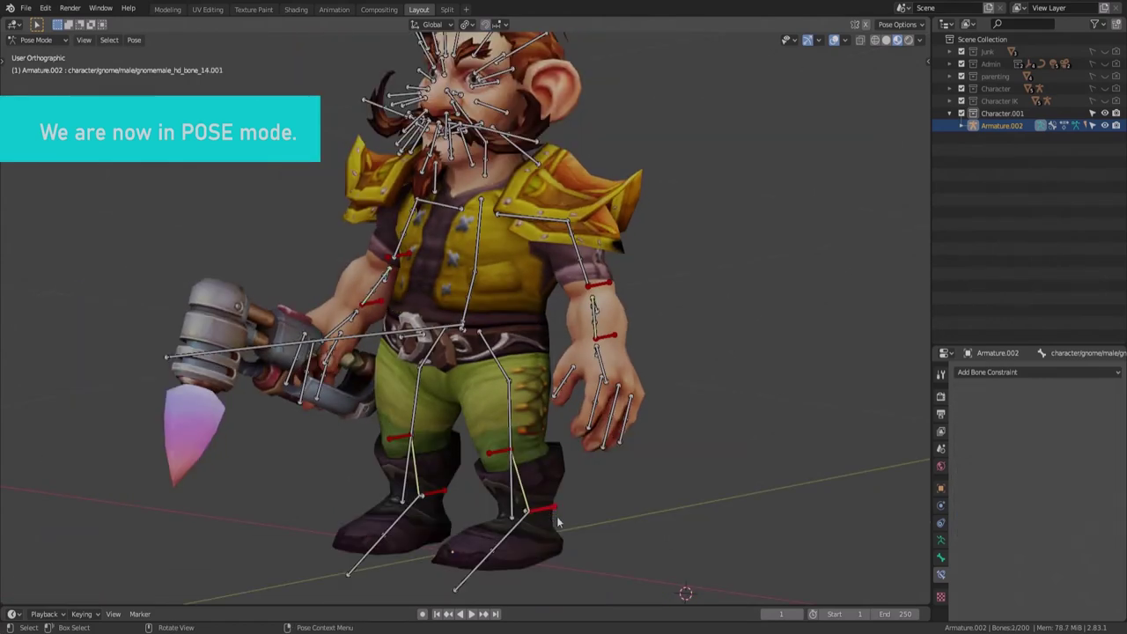
Try moving the left heel control bone to test the leg's IK, and cancel the move
{"action": "key", "text": "g"}
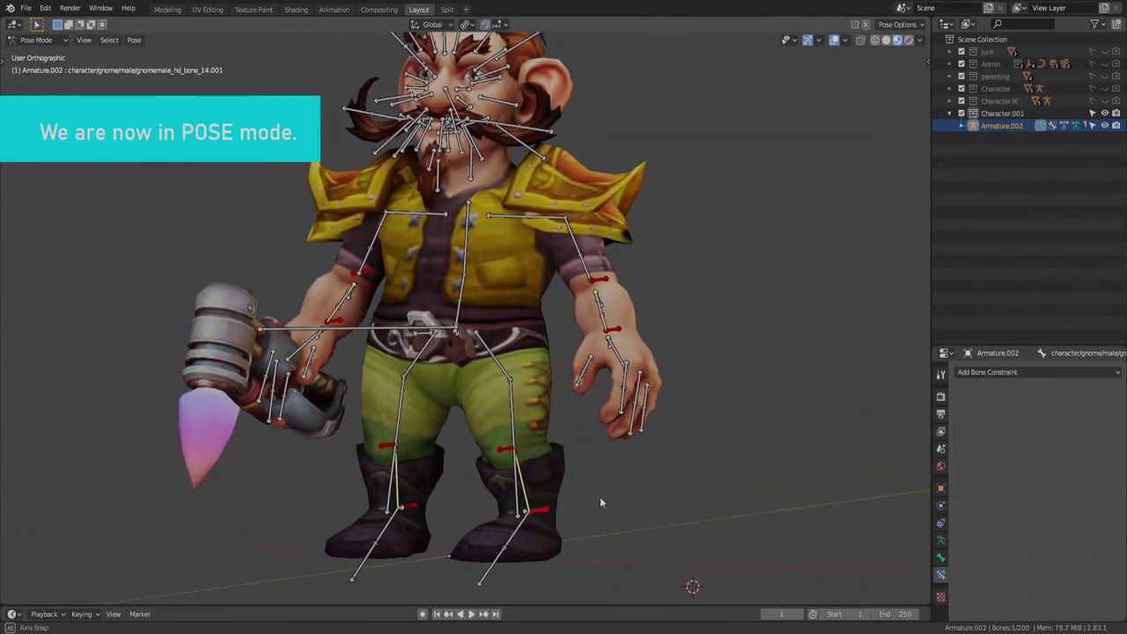
{"action": "right_click", "coordinate": [606, 429]}
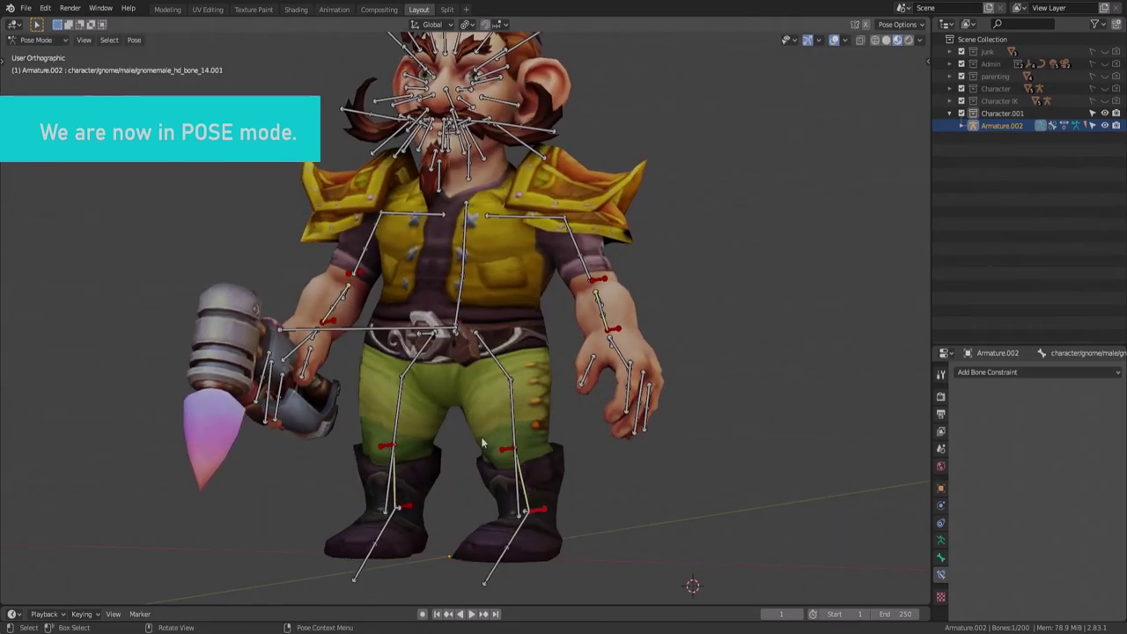
{"action": "middle_click_drag", "start_coordinate": [528, 421], "coordinate": [527, 483]}
{"action": "scroll", "coordinate": [526, 498], "scroll_direction": "up", "scroll_amount": 5}
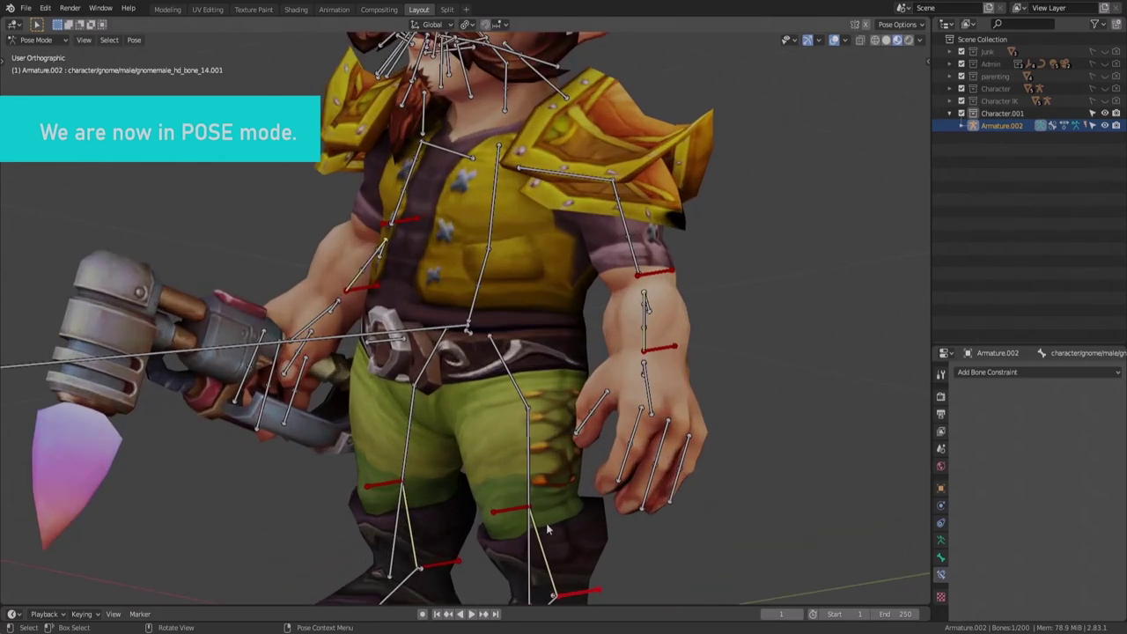
{"action": "key", "text": "g"}
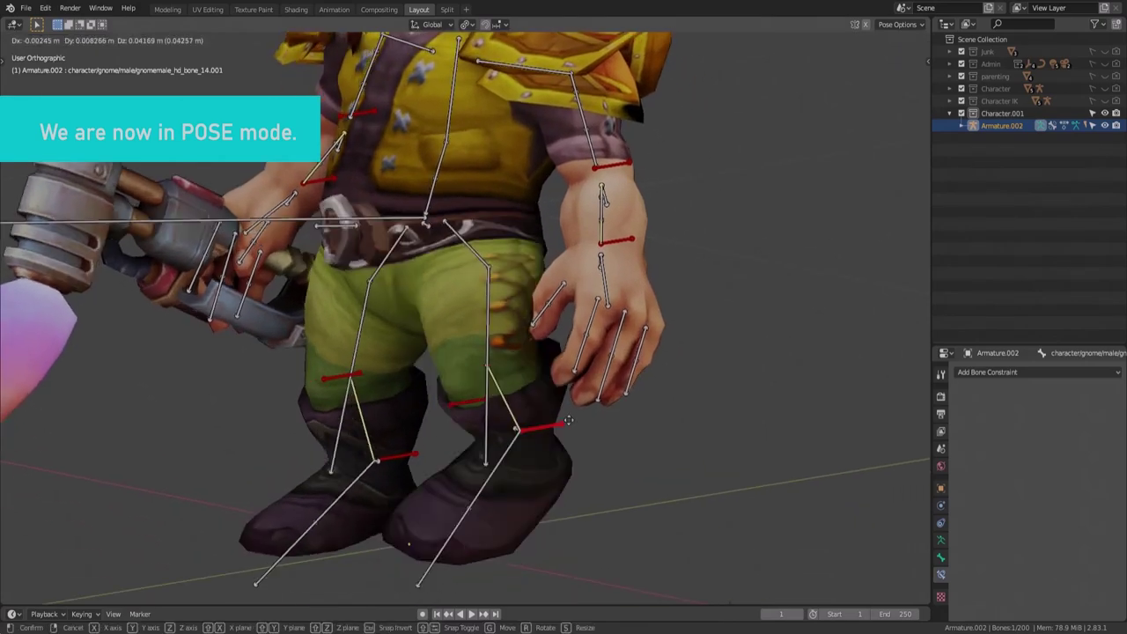
{"action": "right_click", "coordinate": [505, 474]}
Set the IK chain length to 2 on the constraints of both shins and both forearms
{"action": "left_click", "coordinate": [506, 464]}
{"action": "left_click", "coordinate": [487, 384]}
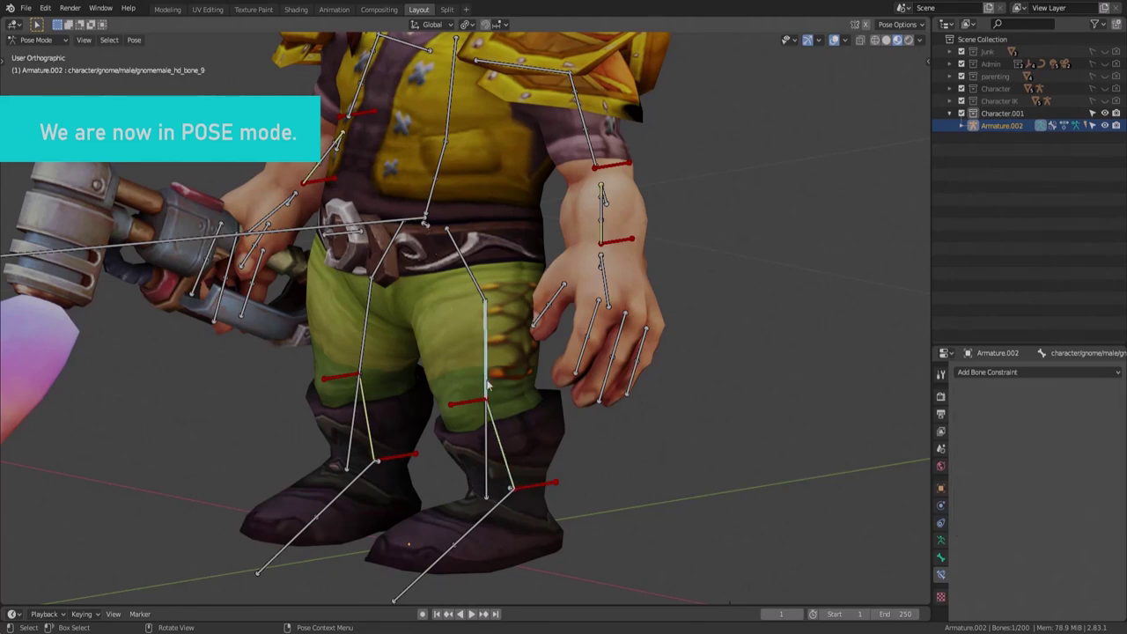
{"action": "left_click", "coordinate": [505, 455]}
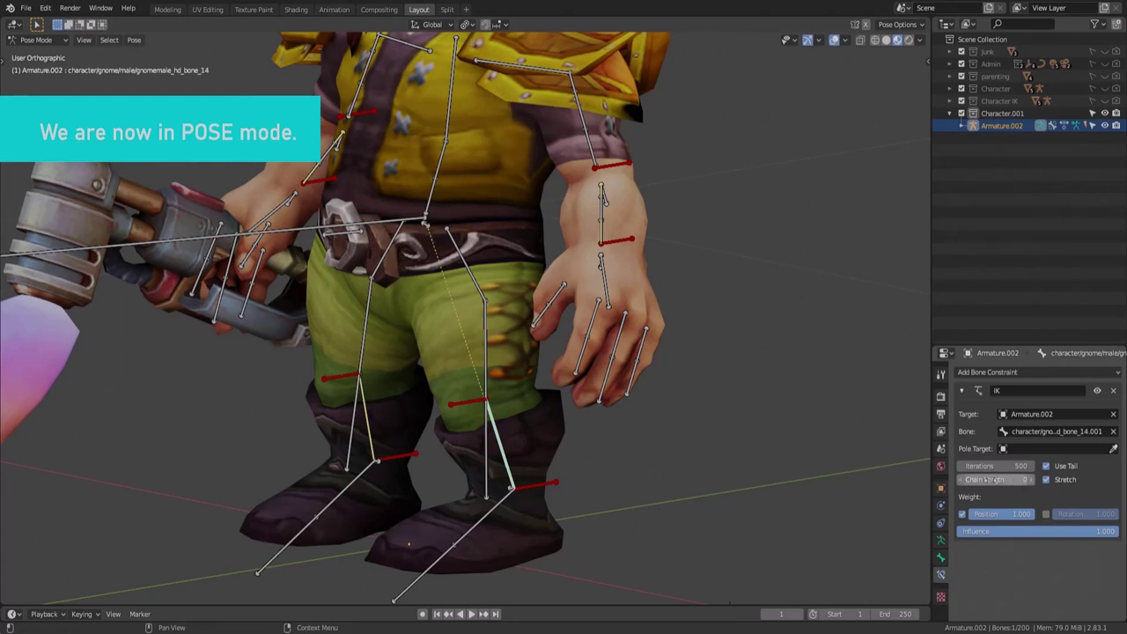
{"action": "left_click_drag", "start_coordinate": [1024, 480], "coordinate": [1043, 479]}
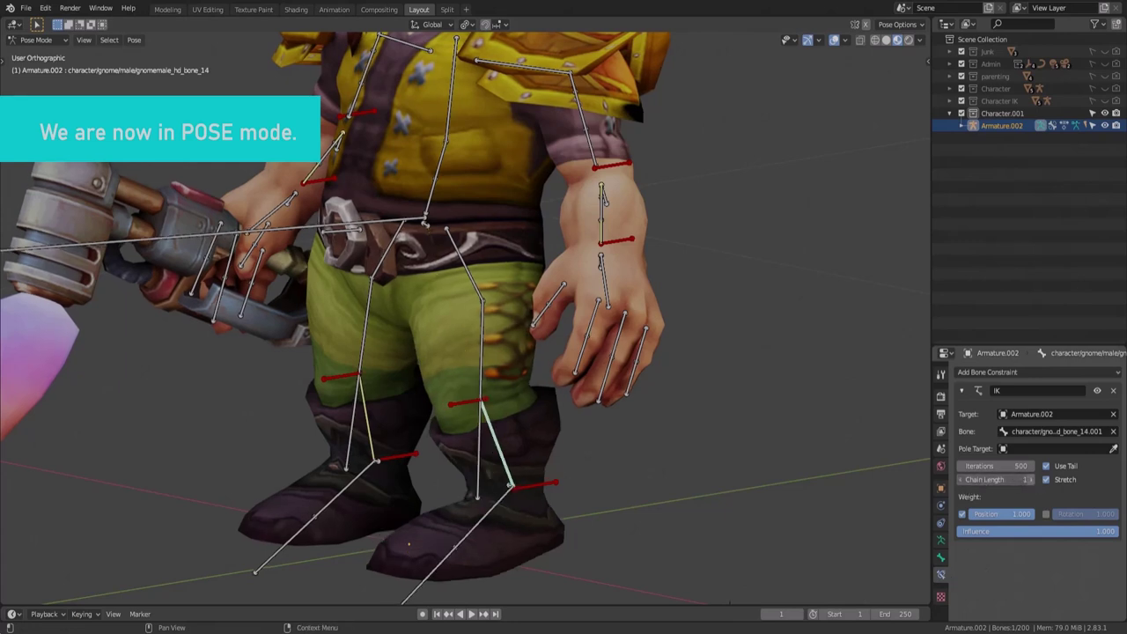
{"action": "left_click", "coordinate": [361, 416]}
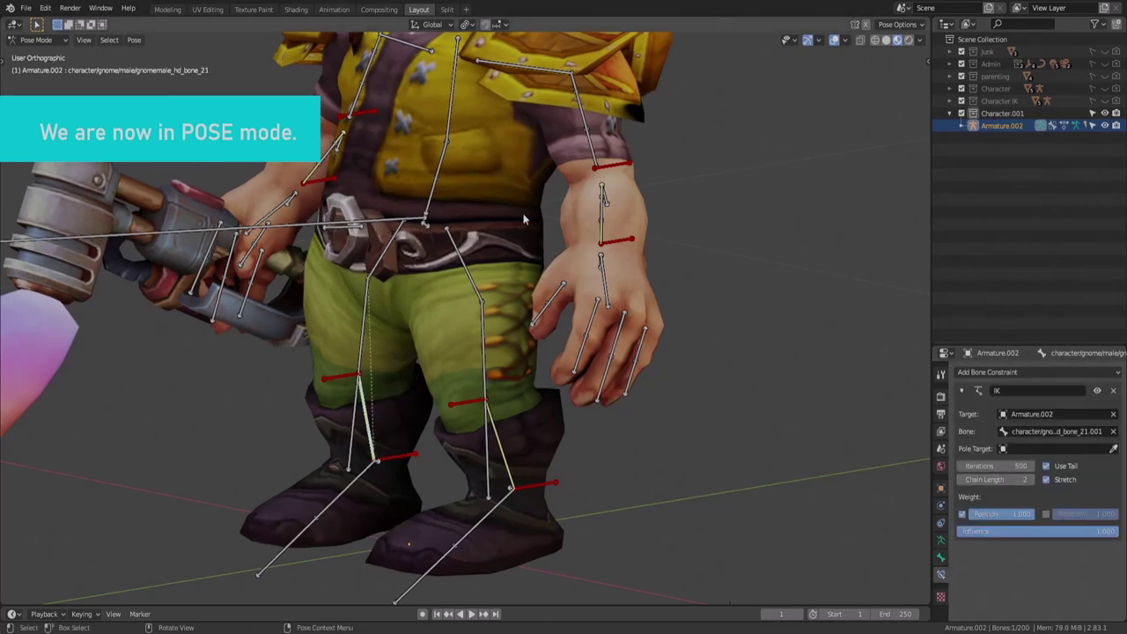
{"action": "left_click", "coordinate": [641, 343]}
{"action": "scroll", "coordinate": [546, 388], "scroll_direction": "down", "scroll_amount": 4}
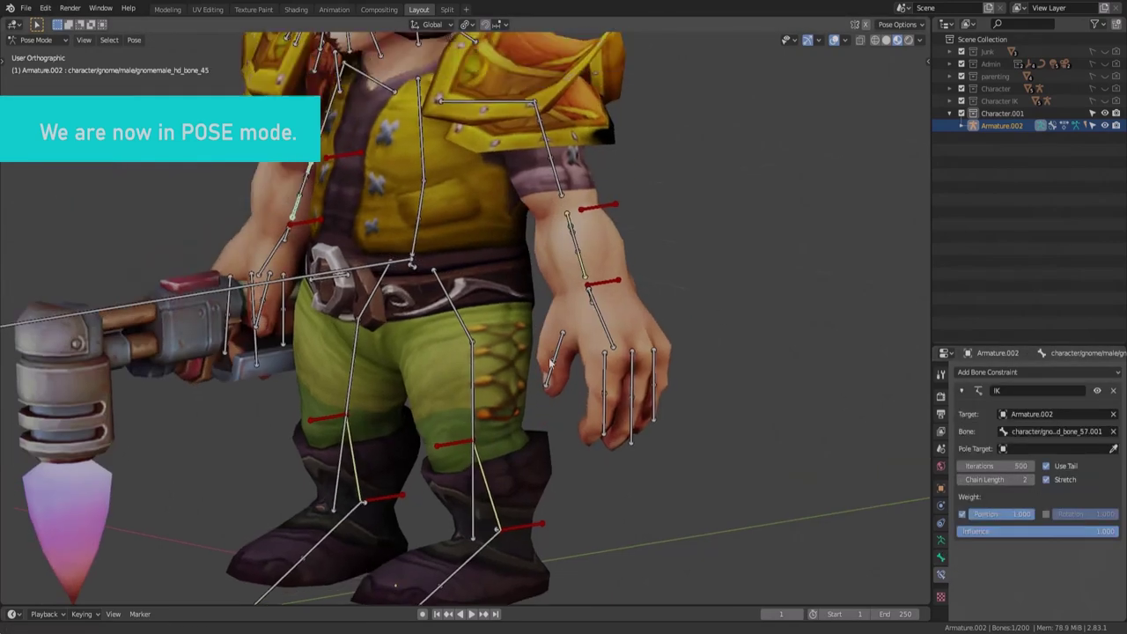
Try moving the left wrist and elbow control bones and rotating the arm to test the arm's IK
{"action": "left_click", "coordinate": [535, 322]}
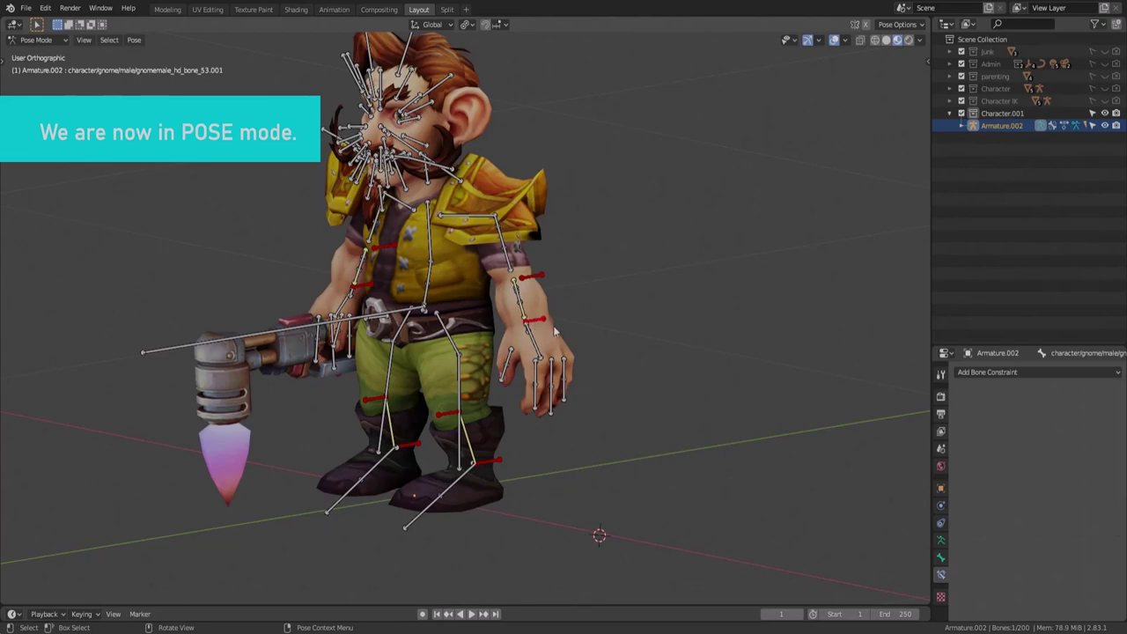
{"action": "key", "text": "g"}
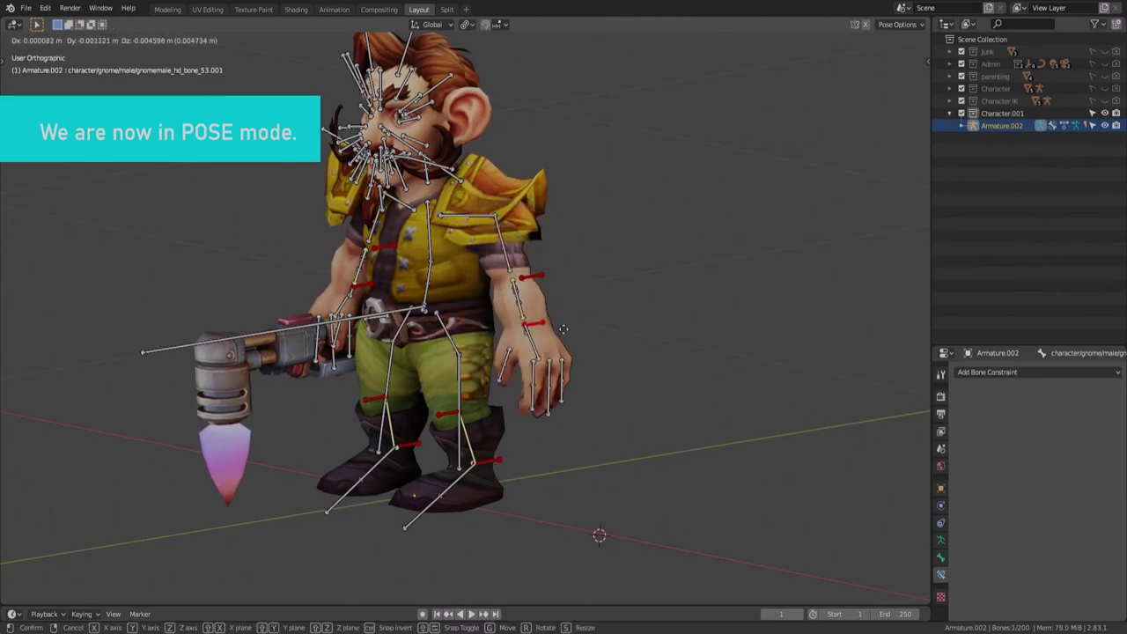
{"action": "left_click", "coordinate": [621, 315]}
{"action": "middle_click_drag", "start_coordinate": [621, 315], "coordinate": [577, 305]}
{"action": "scroll", "coordinate": [603, 300], "scroll_direction": "up", "scroll_amount": 2}
{"action": "left_click", "coordinate": [603, 300]}
{"action": "key", "text": "g"}
{"action": "left_click", "coordinate": [613, 300]}
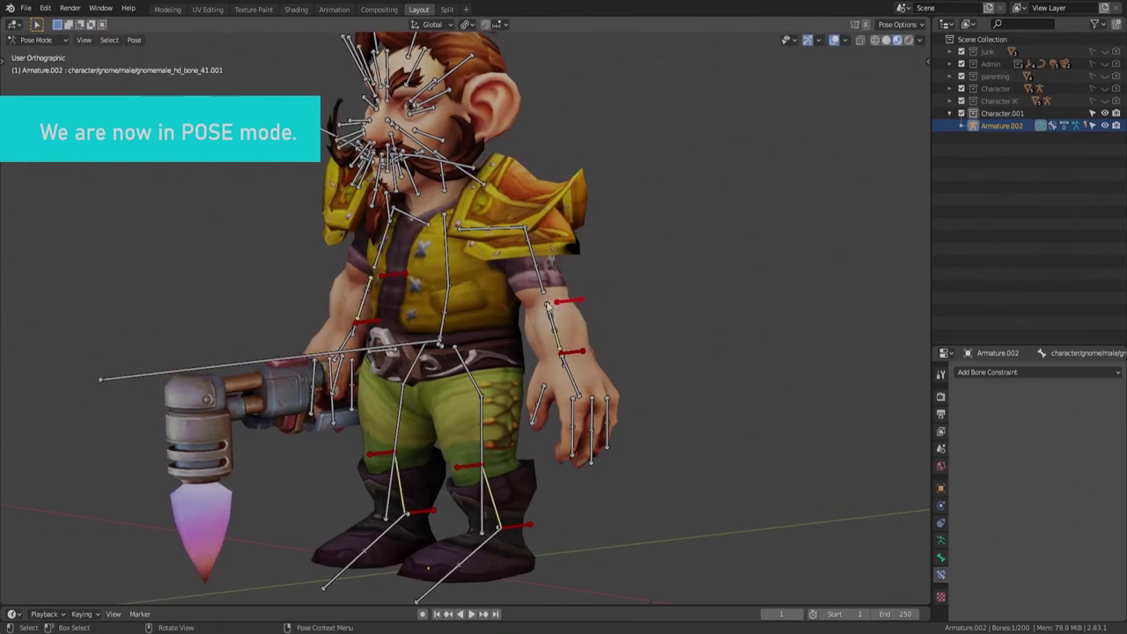
{"action": "left_click", "coordinate": [550, 308]}
{"action": "key", "text": "r"}
{"action": "key", "text": "Escape"}
{"action": "middle_click_drag", "start_coordinate": [582, 356], "coordinate": [704, 359]}
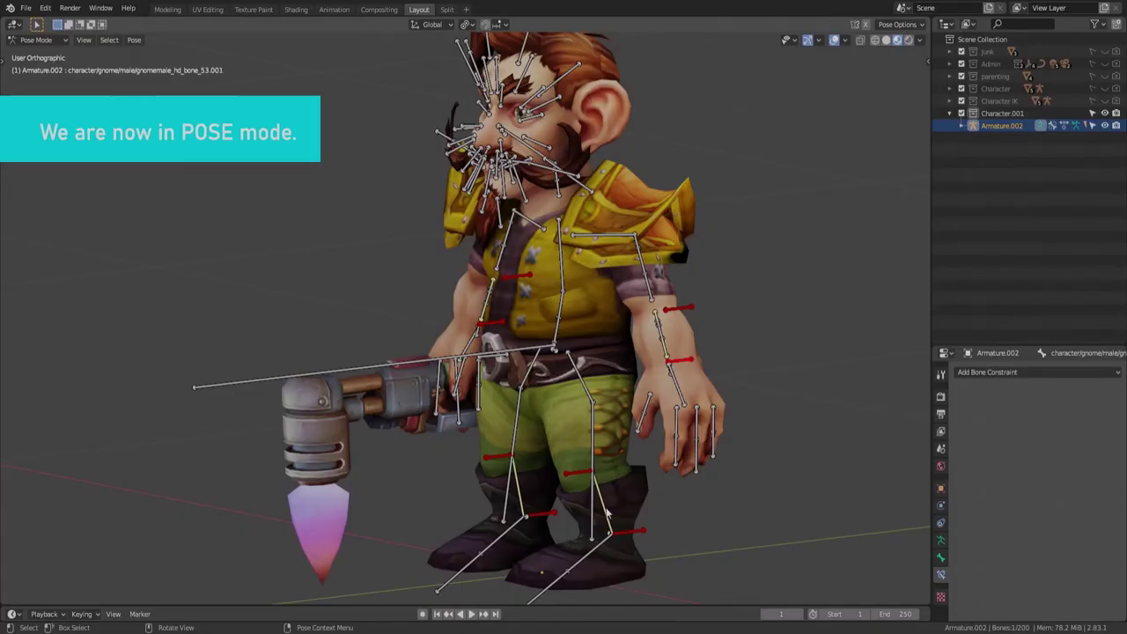
Set Armature.002 bone 9.001 as the pole target of the left shin's IK constraint and adjust the pole angle until the foot points forward
{"action": "left_click", "coordinate": [606, 513]}
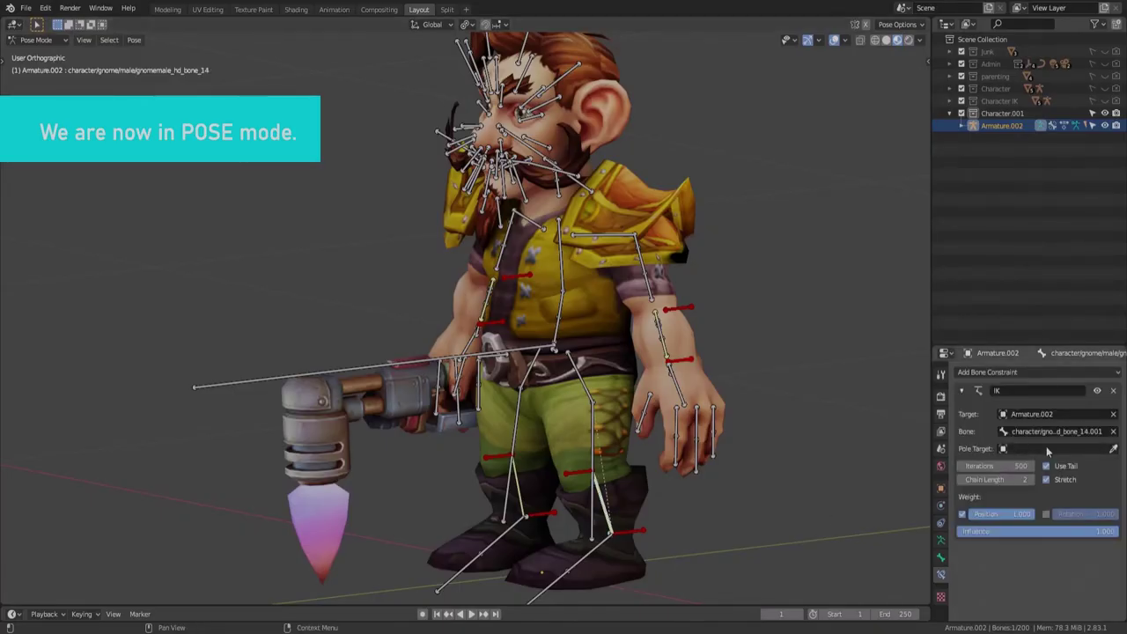
{"action": "left_click", "coordinate": [1114, 449]}
{"action": "left_click", "coordinate": [588, 394]}
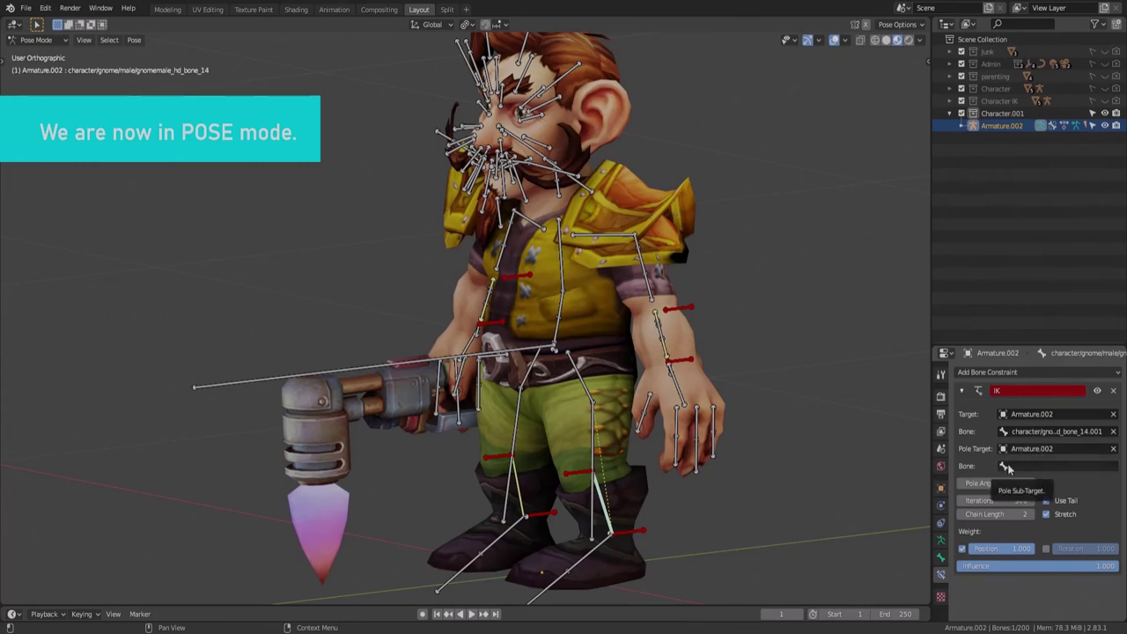
{"action": "left_click", "coordinate": [593, 487]}
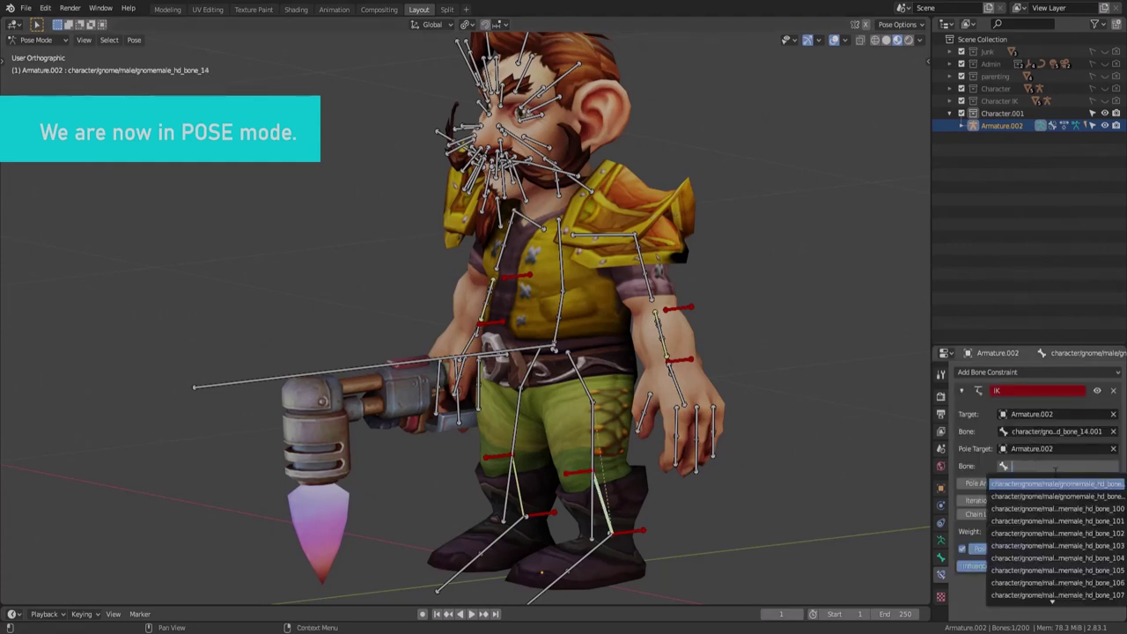
{"action": "type", "text": "9.001"}
{"action": "key", "text": "Return"}
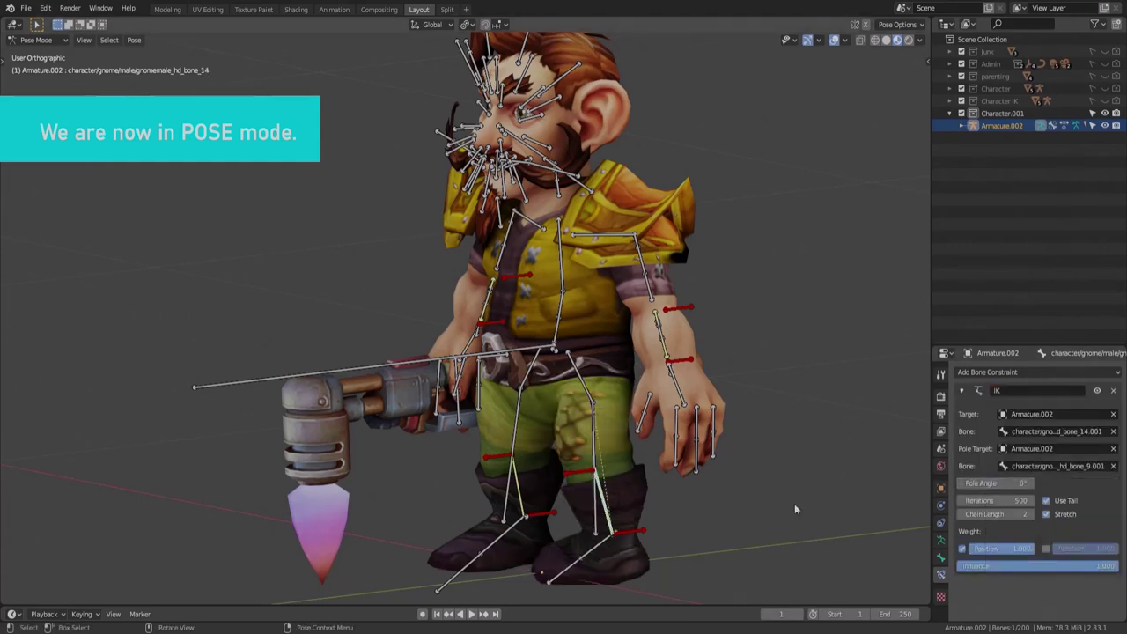
{"action": "key", "text": "KP_1"}
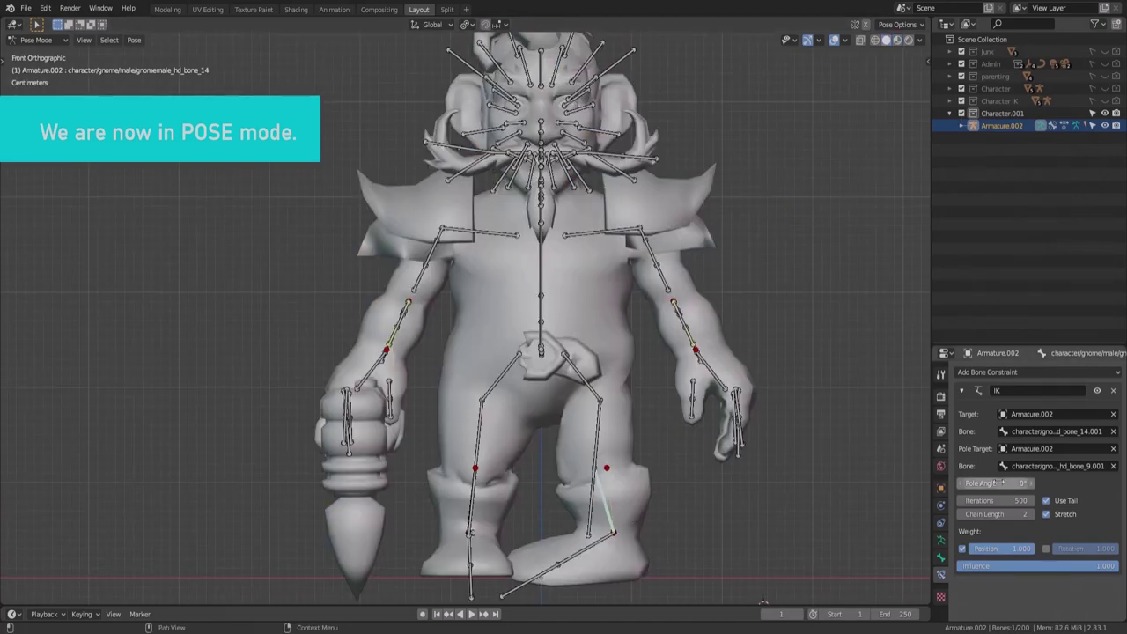
{"action": "left_click_drag", "start_coordinate": [1023, 484], "coordinate": [951, 484]}
Set Armature.002 as the pole target of the right shin's IK constraint and check the name of the right knee control bone
{"action": "middle_click_drag", "start_coordinate": [599, 504], "coordinate": [504, 500]}
{"action": "left_click", "coordinate": [502, 501]}
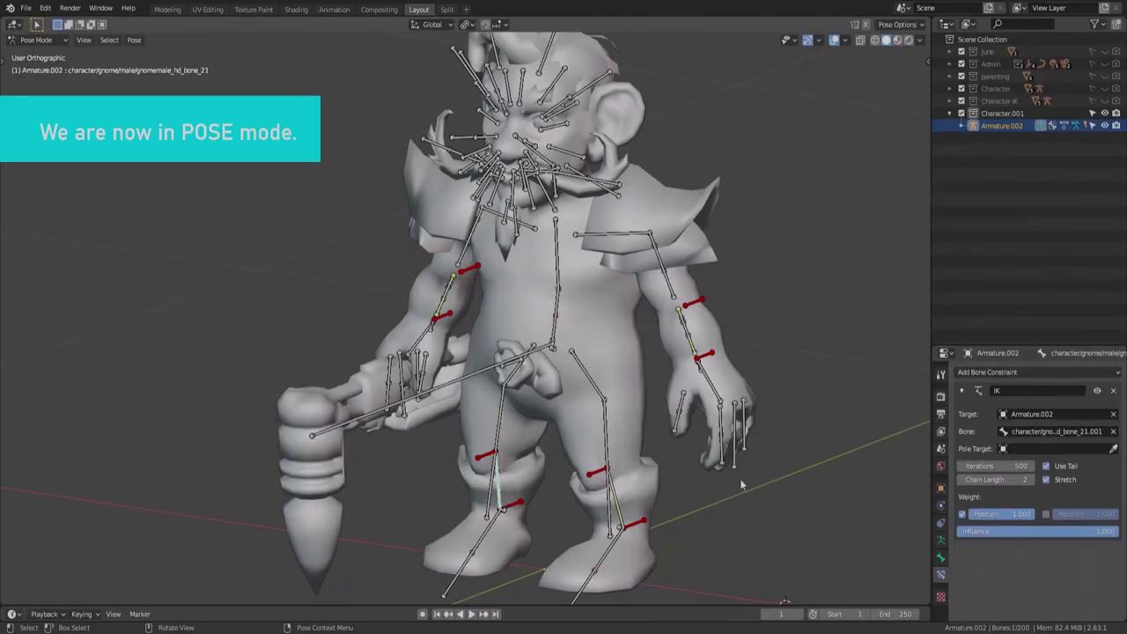
{"action": "left_click", "coordinate": [1114, 449]}
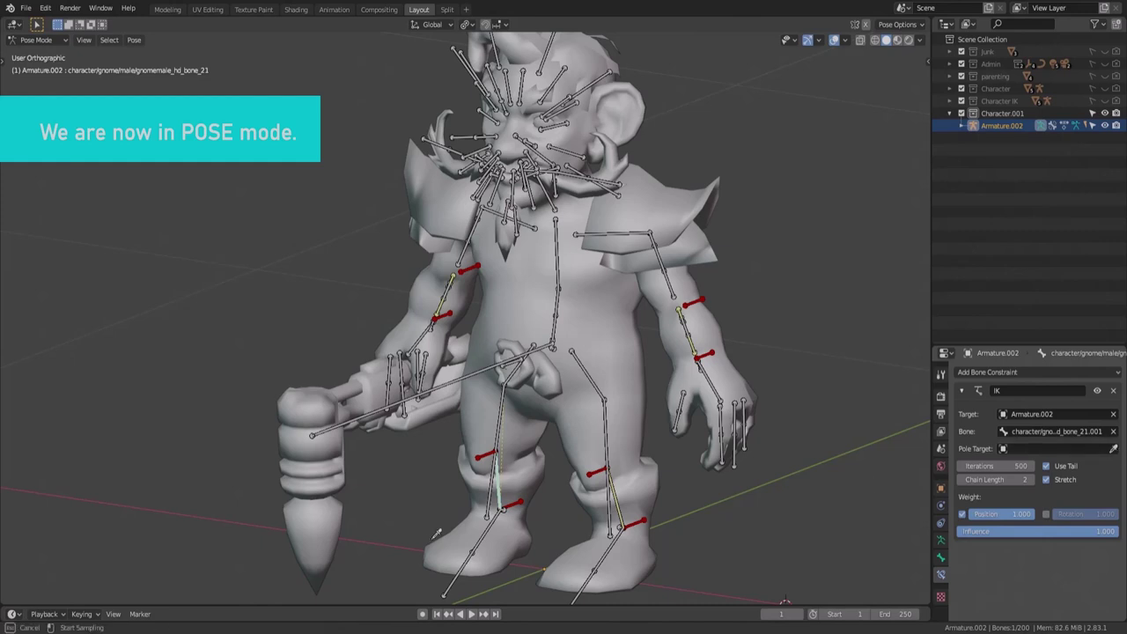
{"action": "left_click", "coordinate": [570, 293]}
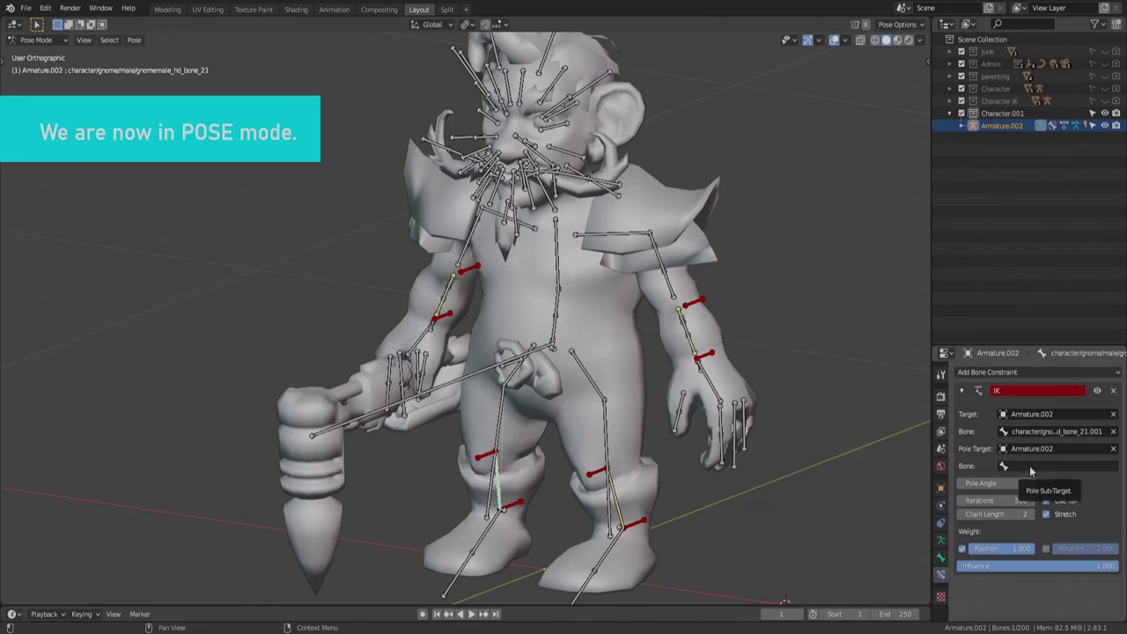
{"action": "left_click", "coordinate": [486, 458]}
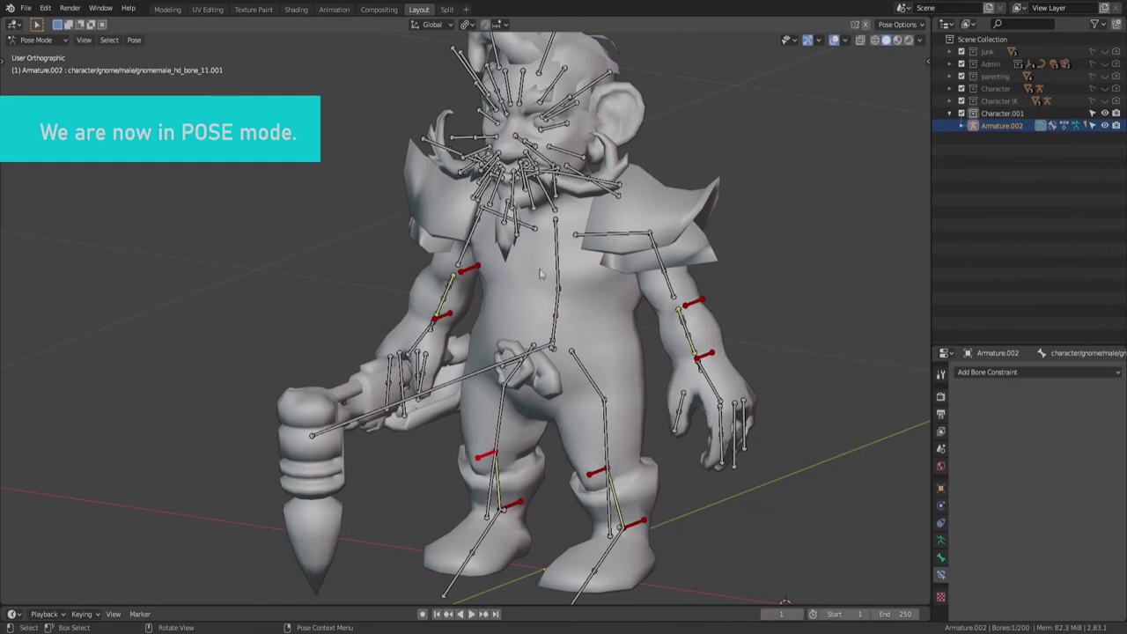
{"action": "left_click", "coordinate": [502, 480]}
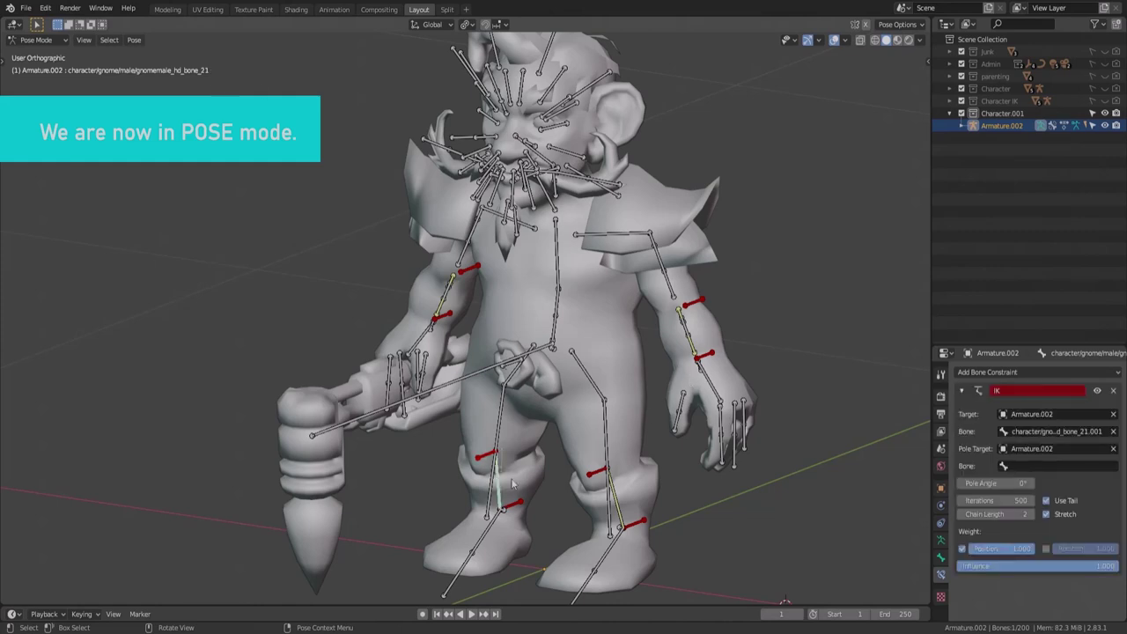
Choose bone 11.001 as the right shin's pole bone and adjust the pole angle until the foot points forward
{"action": "left_click", "coordinate": [1044, 465]}
{"action": "type", "text": "1"}
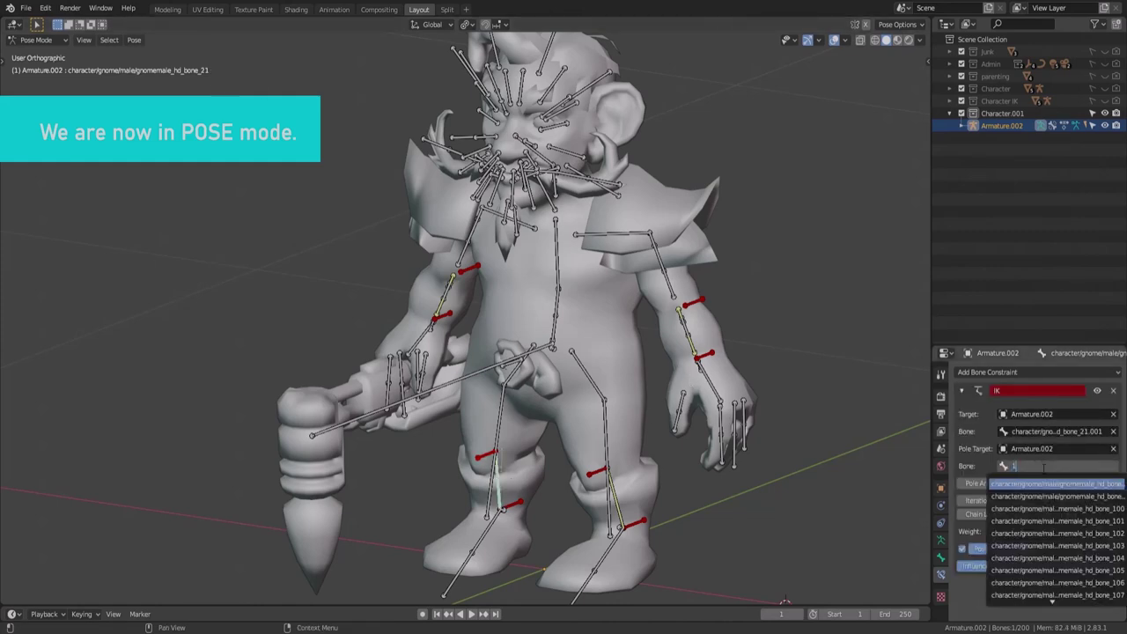
{"action": "type", "text": "1.001"}
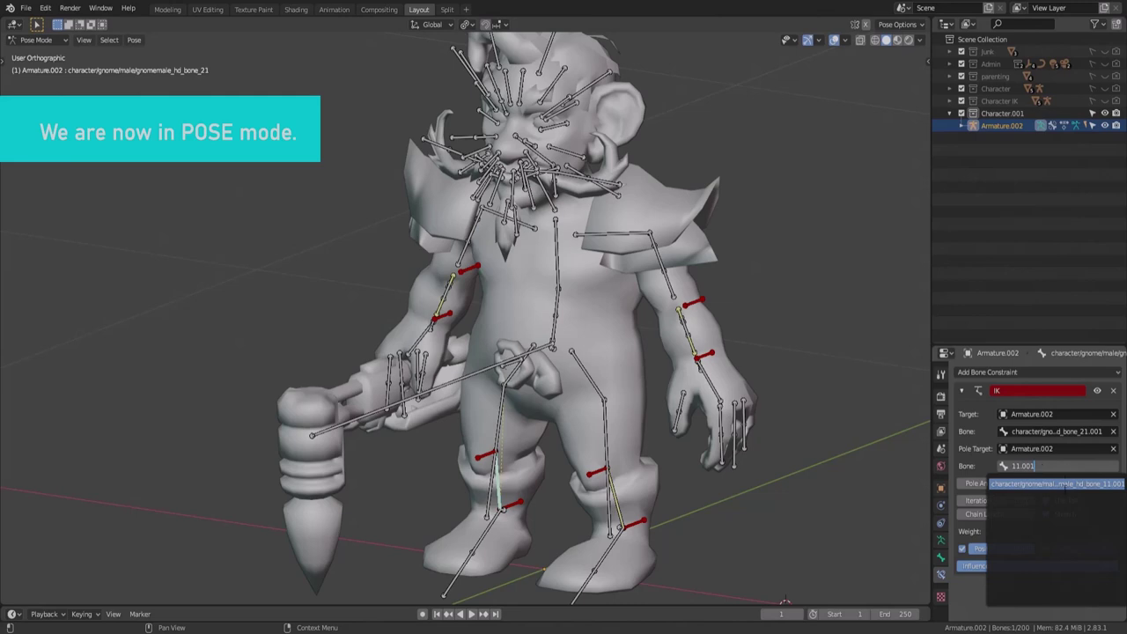
{"action": "left_click", "coordinate": [1064, 484]}
{"action": "key", "text": "KP_1"}
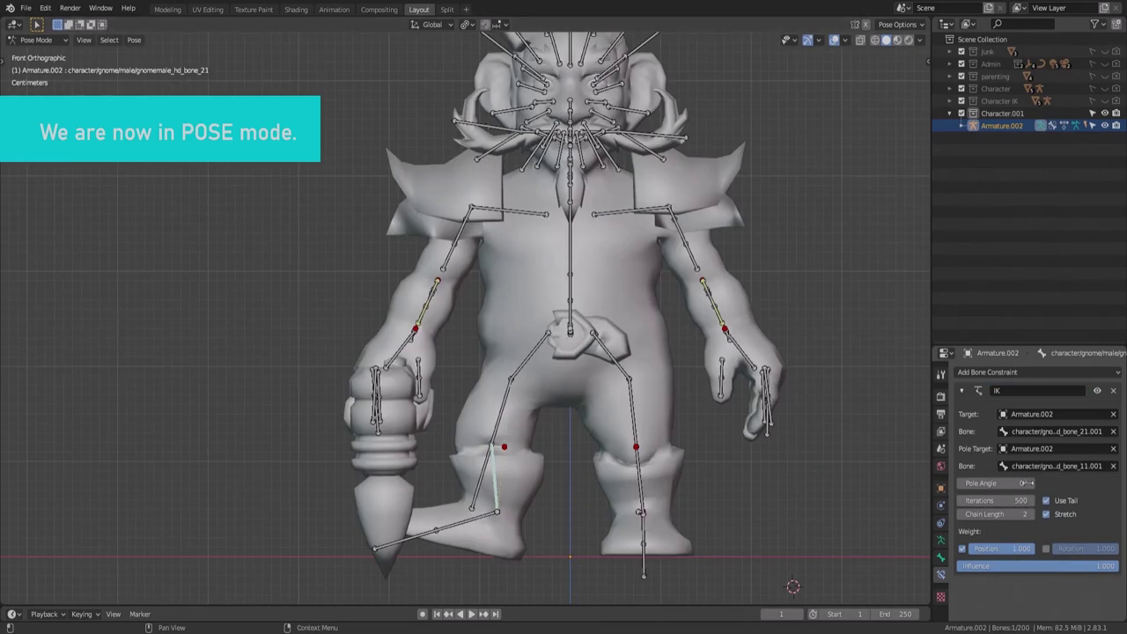
{"action": "left_click_drag", "start_coordinate": [993, 483], "coordinate": [968, 483]}
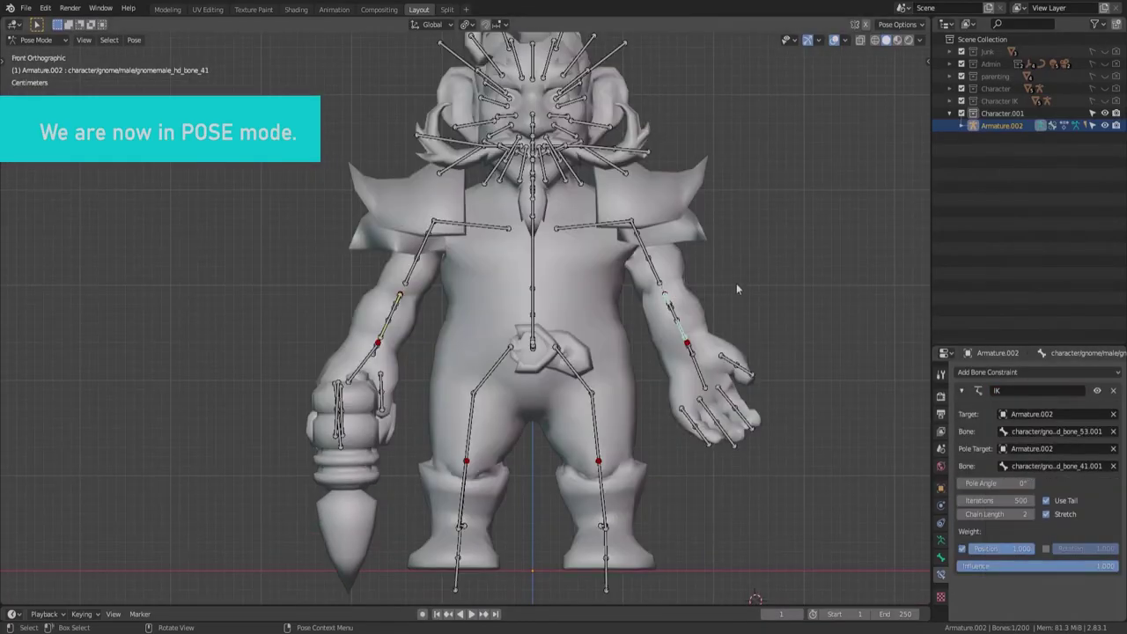
Adjust the pole angle of the left forearm's IK constraint until the hand returns to its natural orientation
{"action": "left_click_drag", "start_coordinate": [994, 483], "coordinate": [1030, 484]}
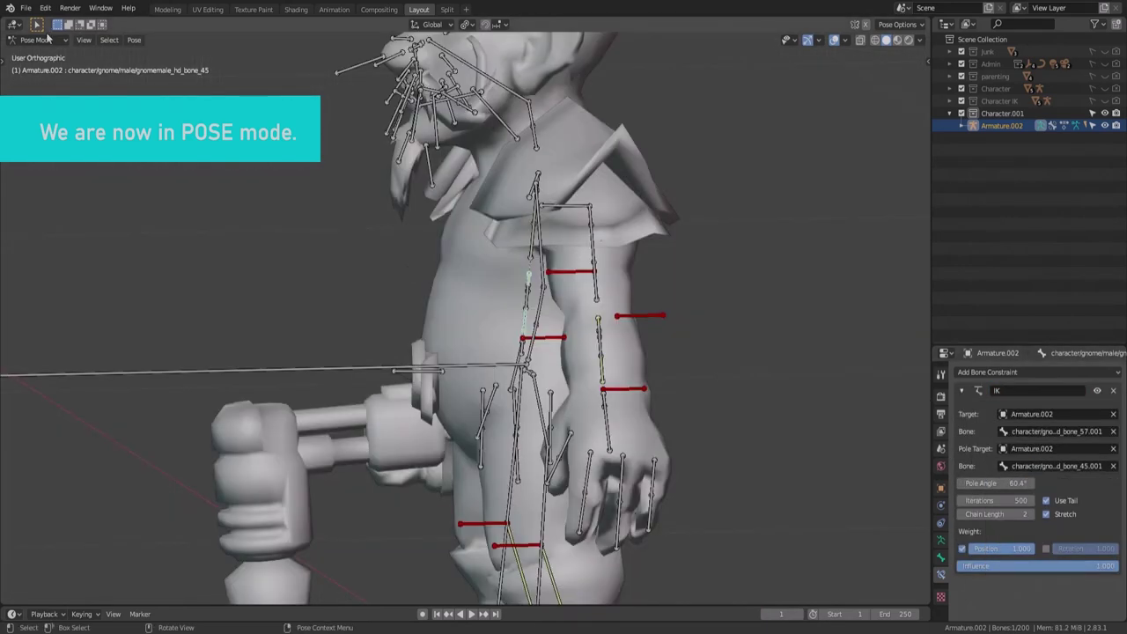
In Edit Mode, move both elbow control bones along the Y axis to a position well behind the gnome's arms
{"action": "left_click", "coordinate": [48, 39]}
{"action": "left_click", "coordinate": [42, 69]}
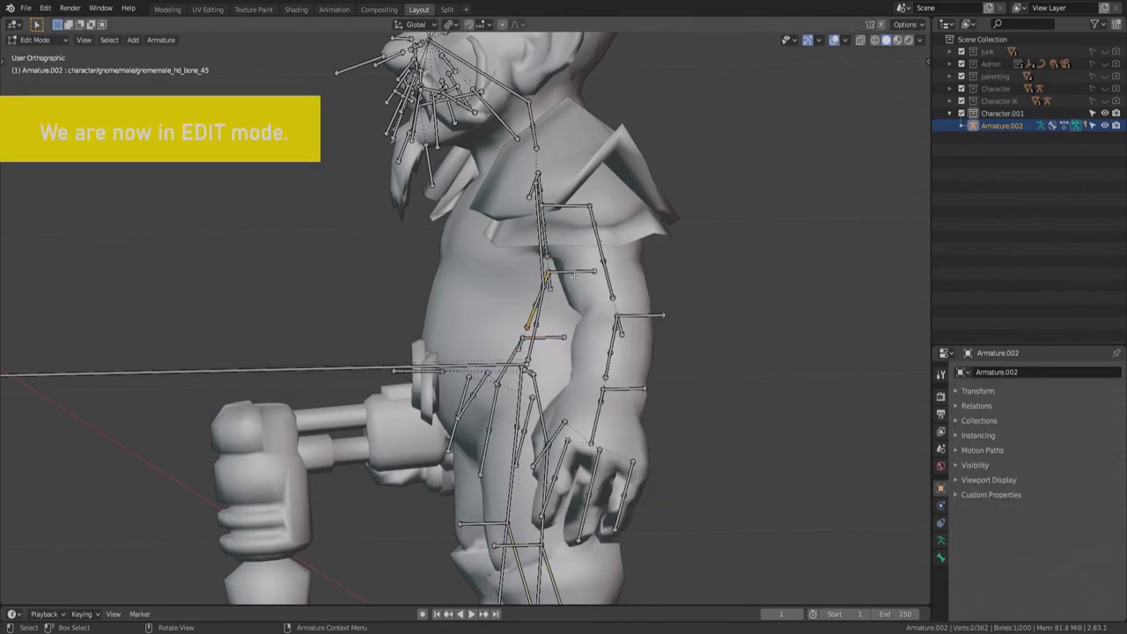
{"action": "scroll", "coordinate": [652, 327], "scroll_direction": "down", "scroll_amount": 3}
{"action": "key", "text": "KP_3"}
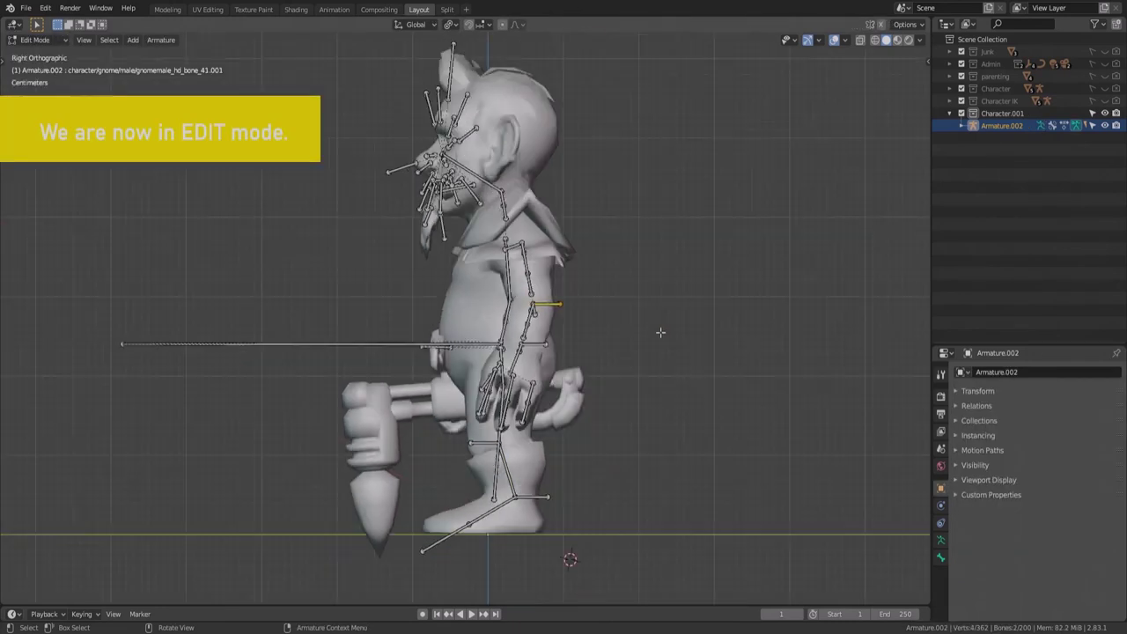
{"action": "scroll", "coordinate": [635, 315], "scroll_direction": "up", "scroll_amount": 3}
{"action": "key", "text": "g"}
{"action": "key", "text": "y"}
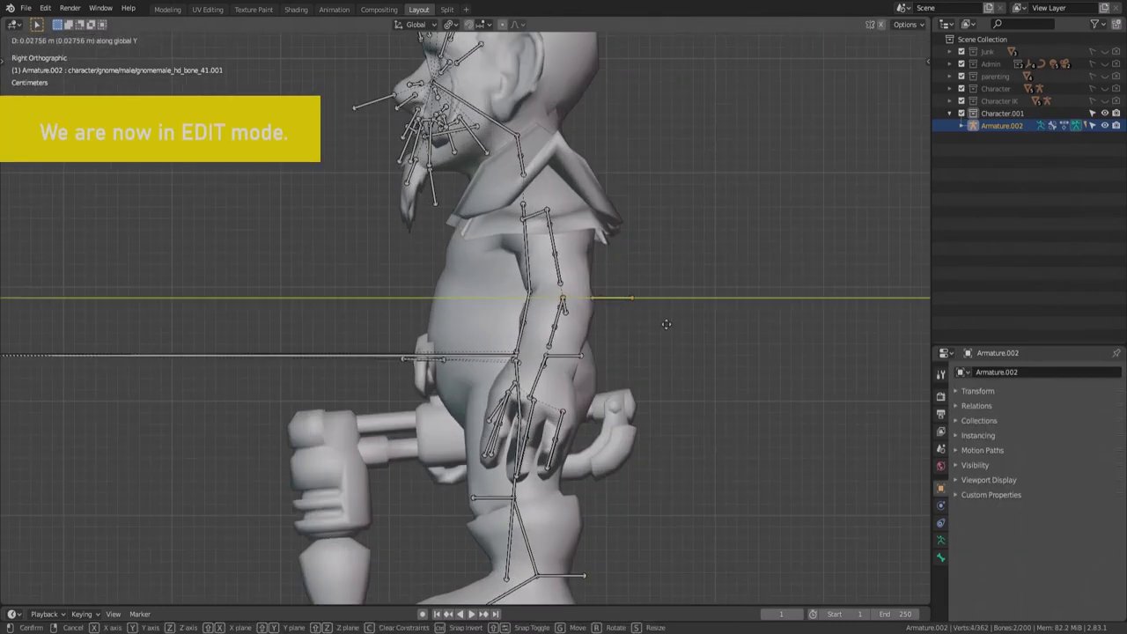
{"action": "left_click", "coordinate": [731, 327]}
Move both knee control bones forward along the Y axis to a position well in front of the gnome's legs
{"action": "scroll", "coordinate": [731, 328], "scroll_direction": "down", "scroll_amount": 1}
{"action": "middle_click_drag", "start_coordinate": [500, 449], "coordinate": [596, 414]}
{"action": "left_click", "coordinate": [578, 408]}
{"action": "left_click", "coordinate": [535, 387], "text": "shift"}
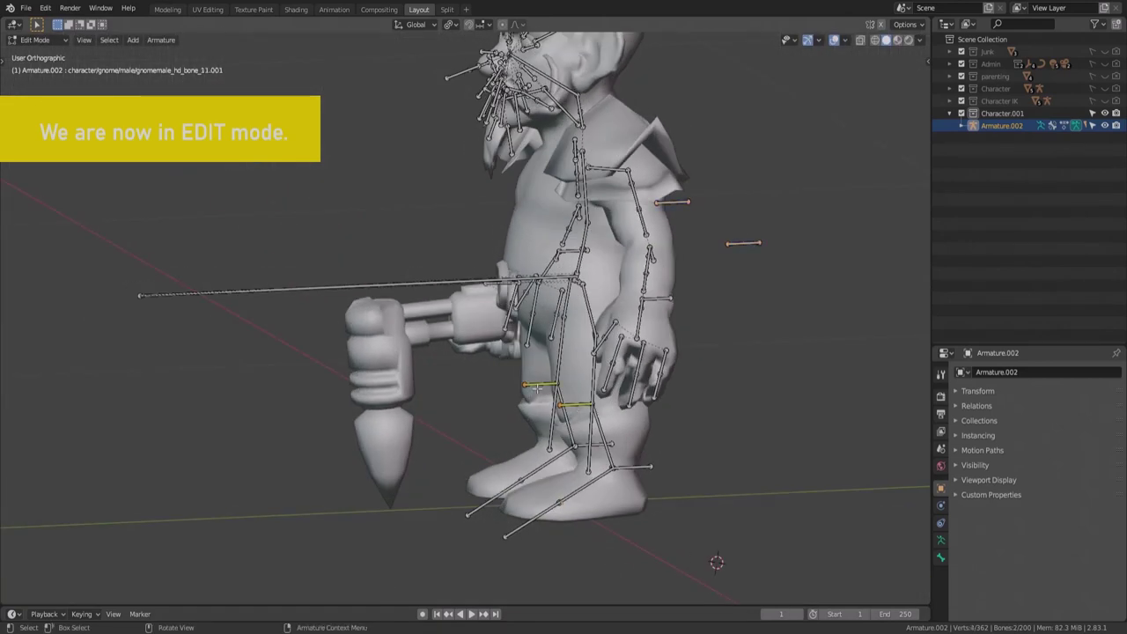
{"action": "key", "text": "KP_3"}
{"action": "key", "text": "g"}
{"action": "key", "text": "y"}
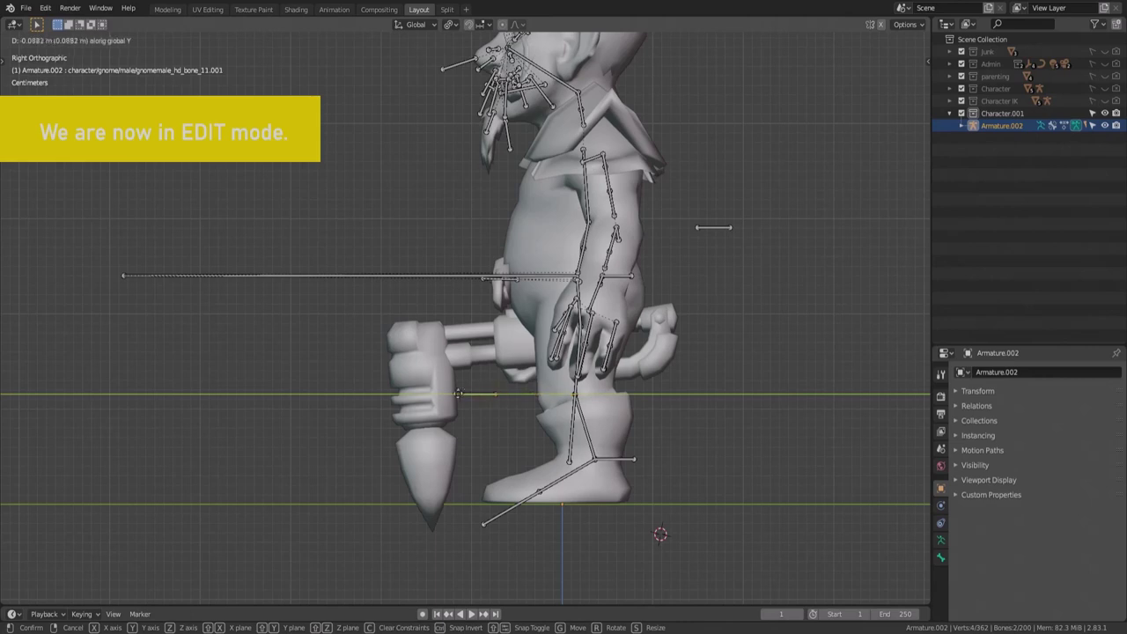
{"action": "key", "text": "Escape"}
{"action": "key", "text": "ctrl+z"}
Parent the left knee control bone to the left foot control bone with Keep Offset
{"action": "middle_click_drag", "start_coordinate": [449, 392], "coordinate": [493, 421]}
{"action": "left_click", "coordinate": [635, 473], "text": "shift"}
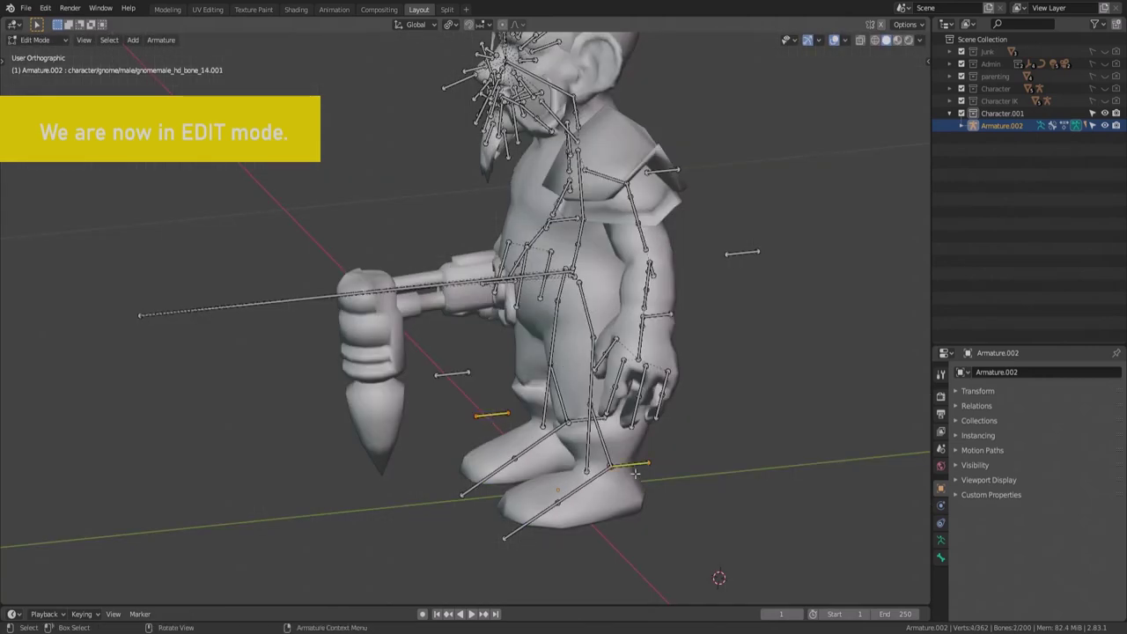
{"action": "key", "text": "ctrl+p"}
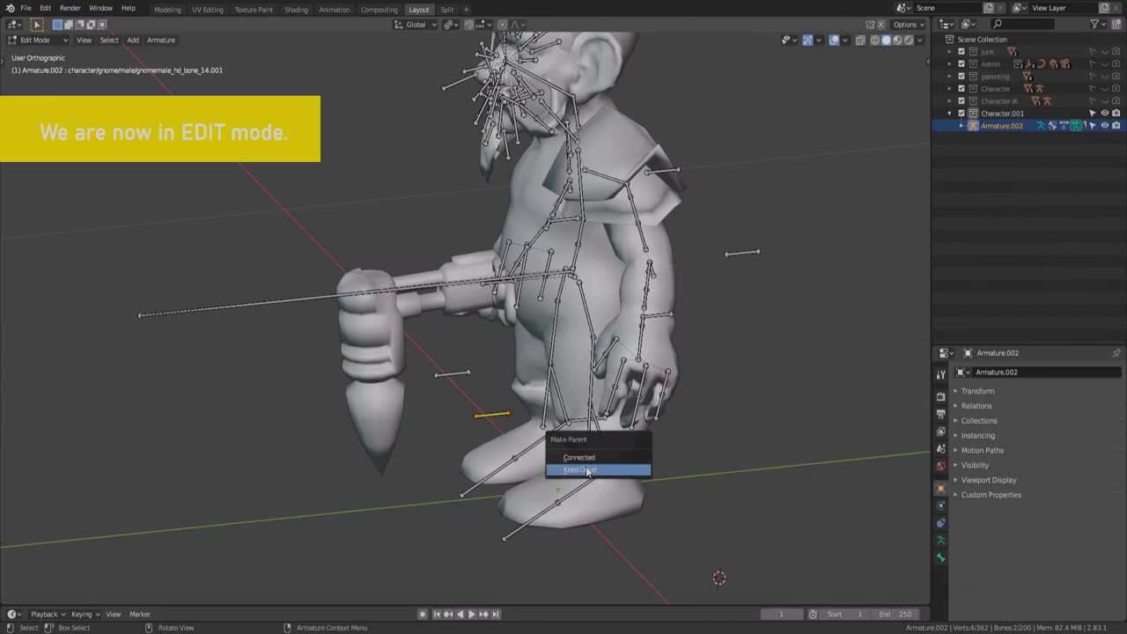
{"action": "left_click", "coordinate": [588, 469]}
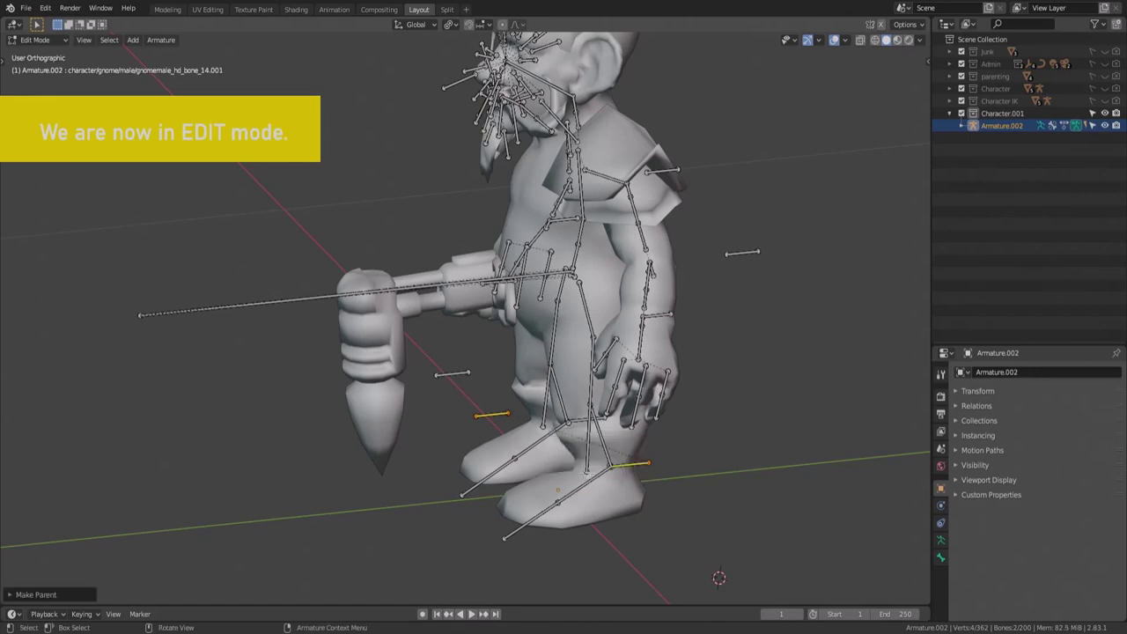
Parent the right knee control bone to the right foot control bone, and the left elbow control bone to the left hand control bone
{"action": "left_click", "coordinate": [526, 421]}
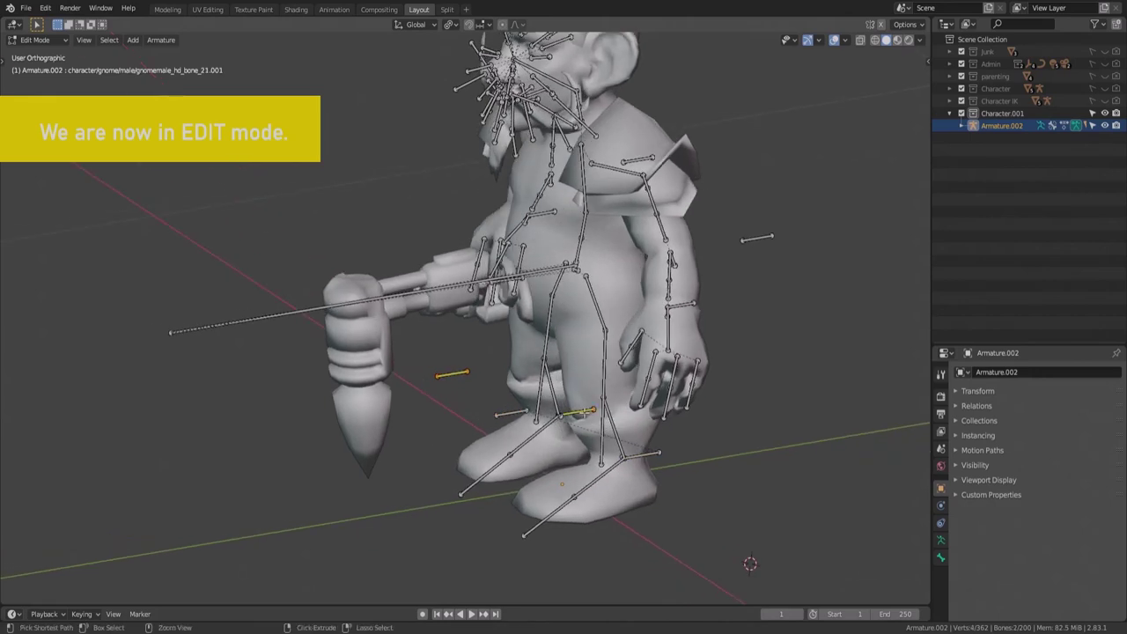
{"action": "left_click", "coordinate": [683, 306], "text": "shift"}
{"action": "key", "text": "ctrl+p"}
{"action": "left_click", "coordinate": [684, 308]}
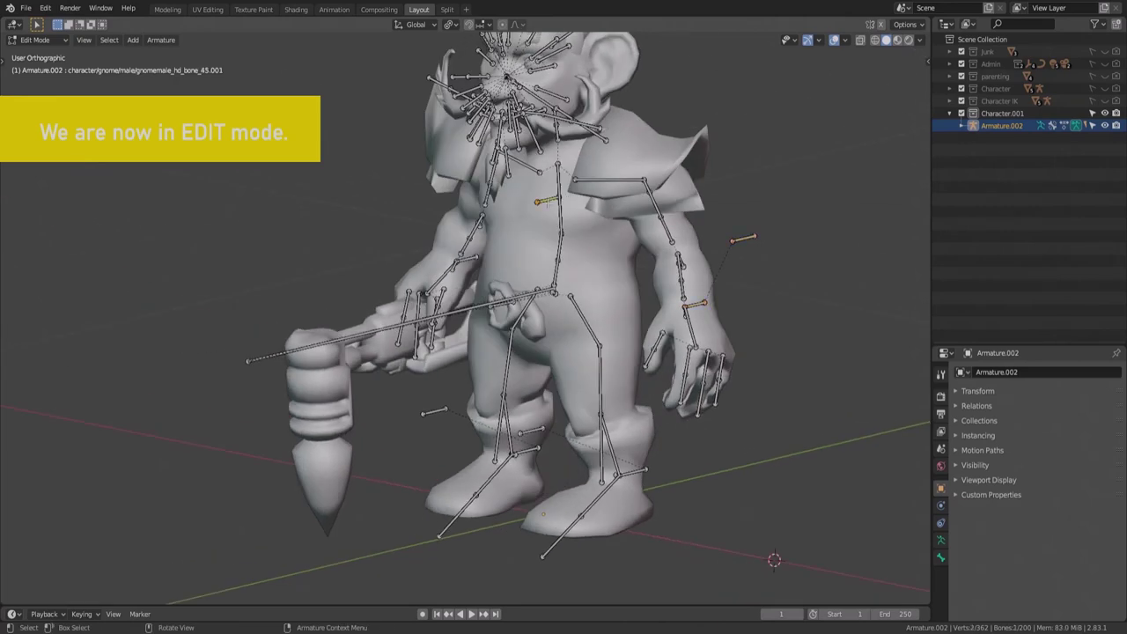
Parent the right elbow control bone to the right hand control bone and switch the armature to Pose Mode
{"action": "left_click", "coordinate": [468, 263], "text": "shift"}
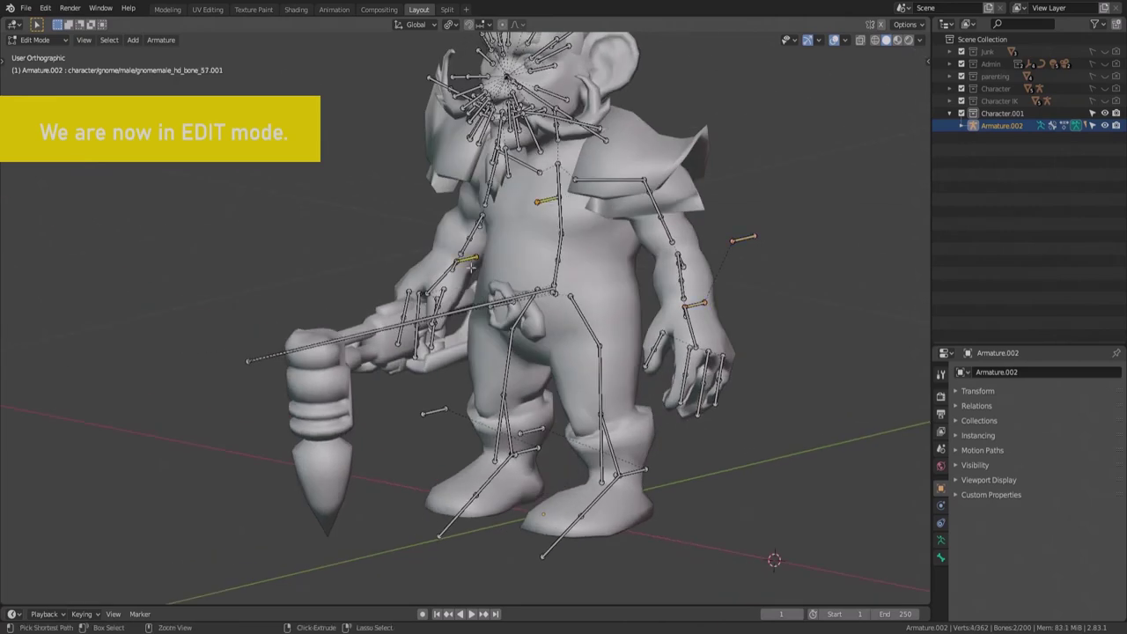
{"action": "key", "text": "ctrl+p"}
{"action": "left_click", "coordinate": [471, 266]}
{"action": "left_click", "coordinate": [36, 39]}
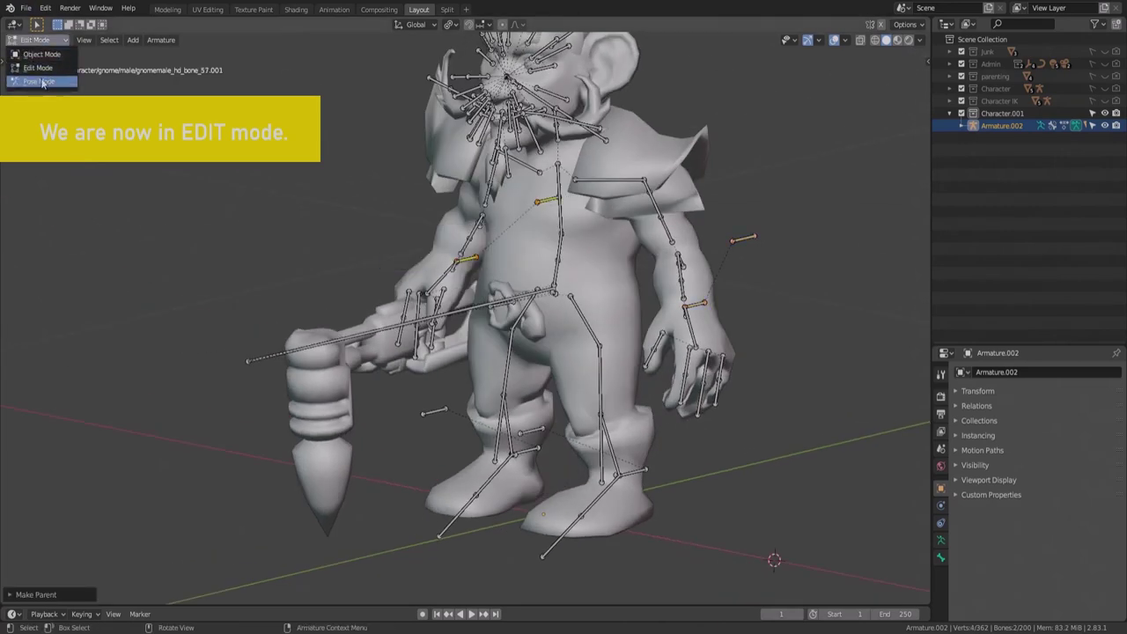
{"action": "left_click", "coordinate": [42, 82]}
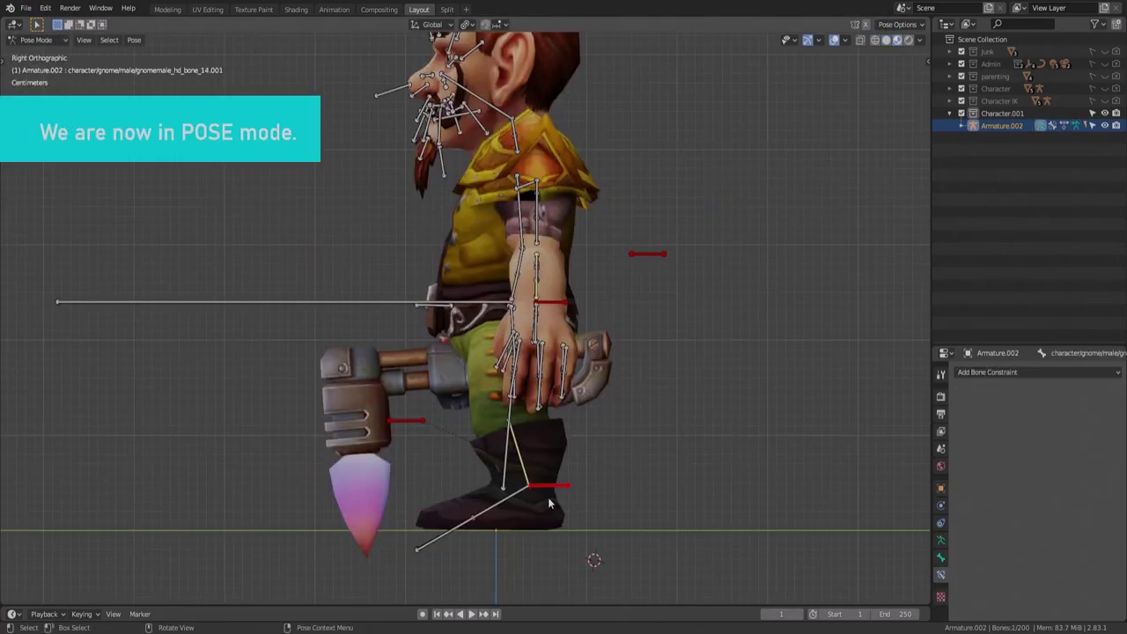
Test the left leg's IK by moving its foot control bone up and forward and its knee control bone
{"action": "key", "text": "g"}
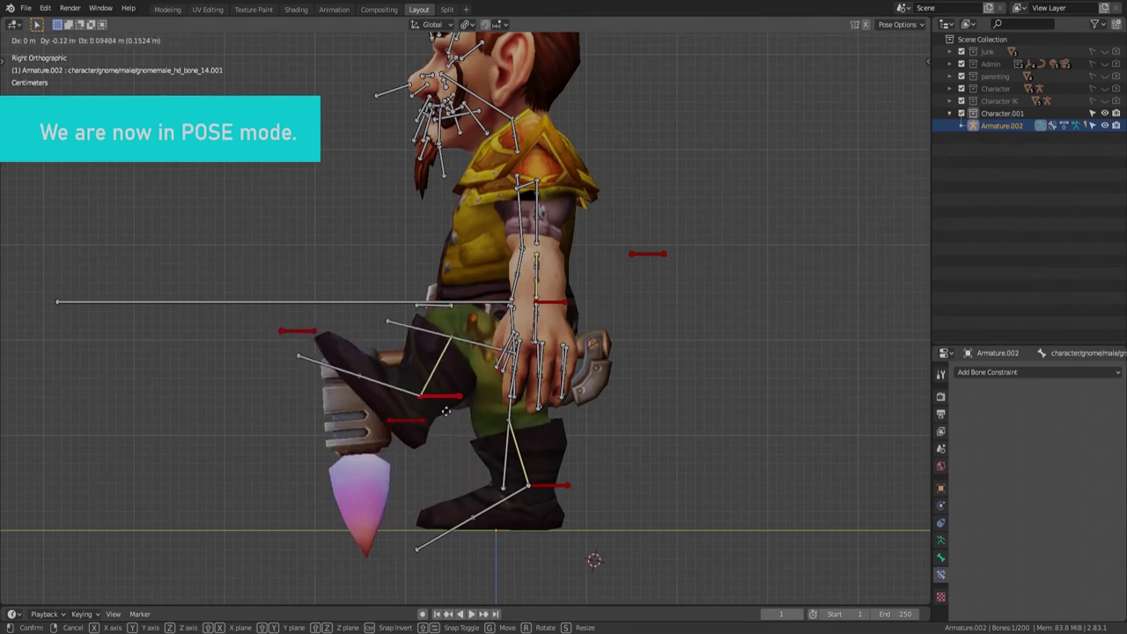
{"action": "left_click", "coordinate": [453, 430]}
{"action": "middle_click_drag", "start_coordinate": [454, 430], "coordinate": [558, 496]}
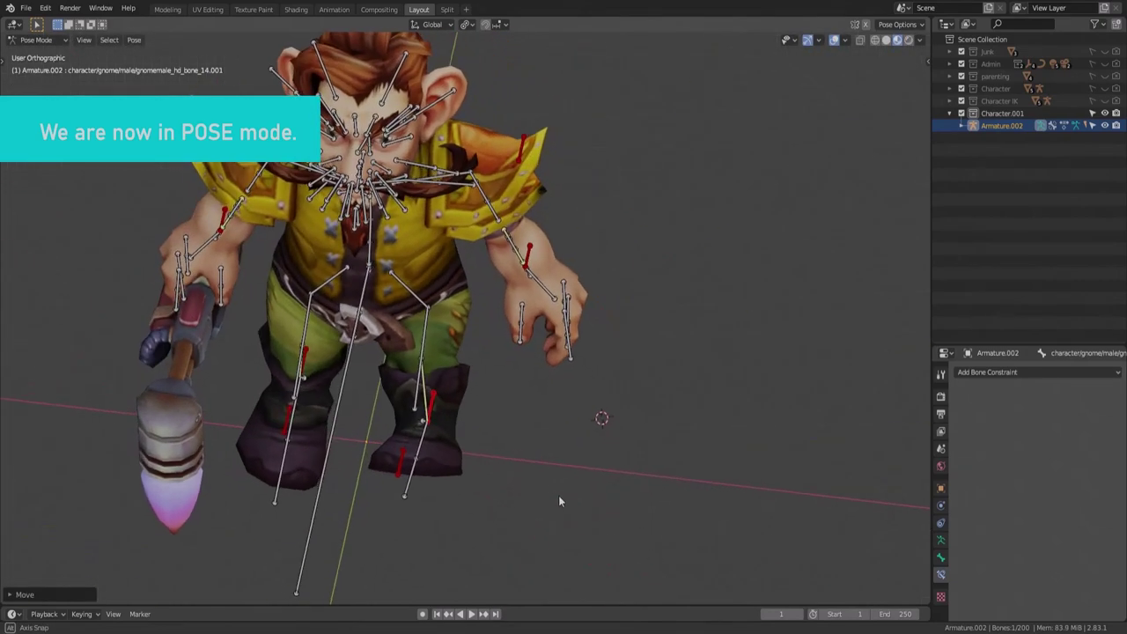
{"action": "left_click", "coordinate": [408, 469]}
{"action": "key", "text": "g"}
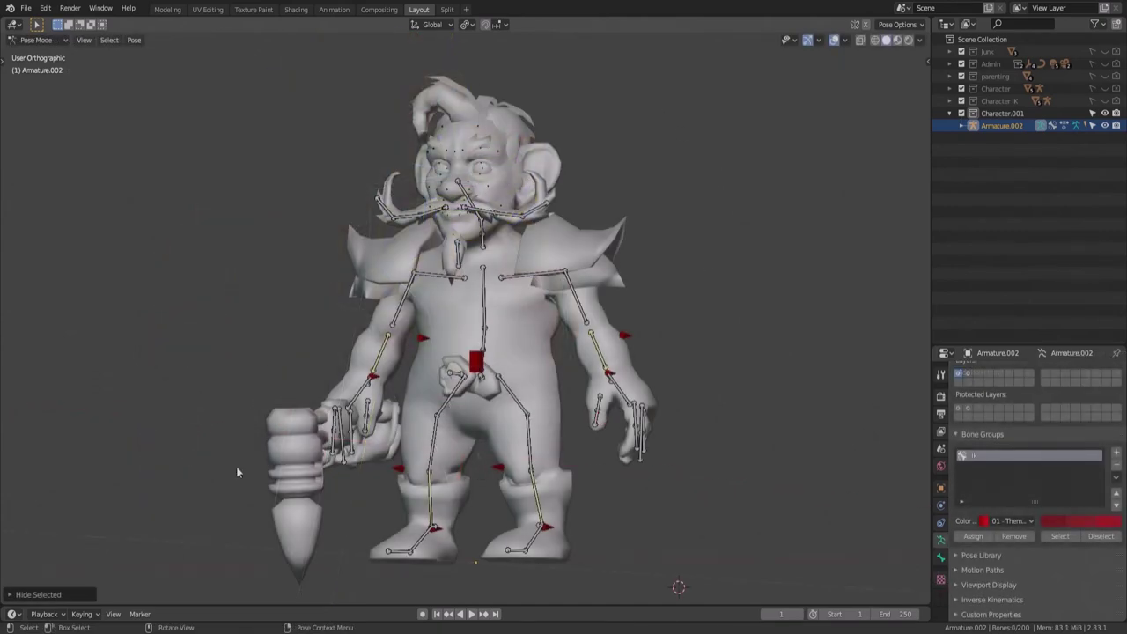
Examine the face bones and the custom-shaped control bones of the finished rig from several angles
{"action": "scroll", "coordinate": [542, 186], "scroll_direction": "up", "scroll_amount": 4}
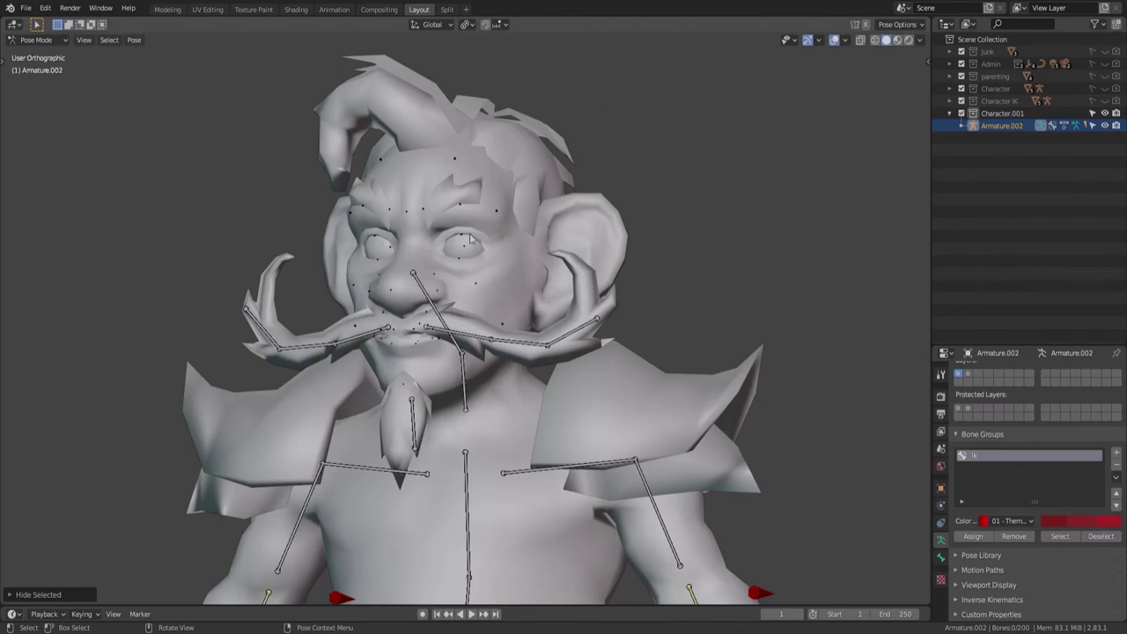
{"action": "middle_click_drag", "start_coordinate": [447, 306], "coordinate": [448, 332]}
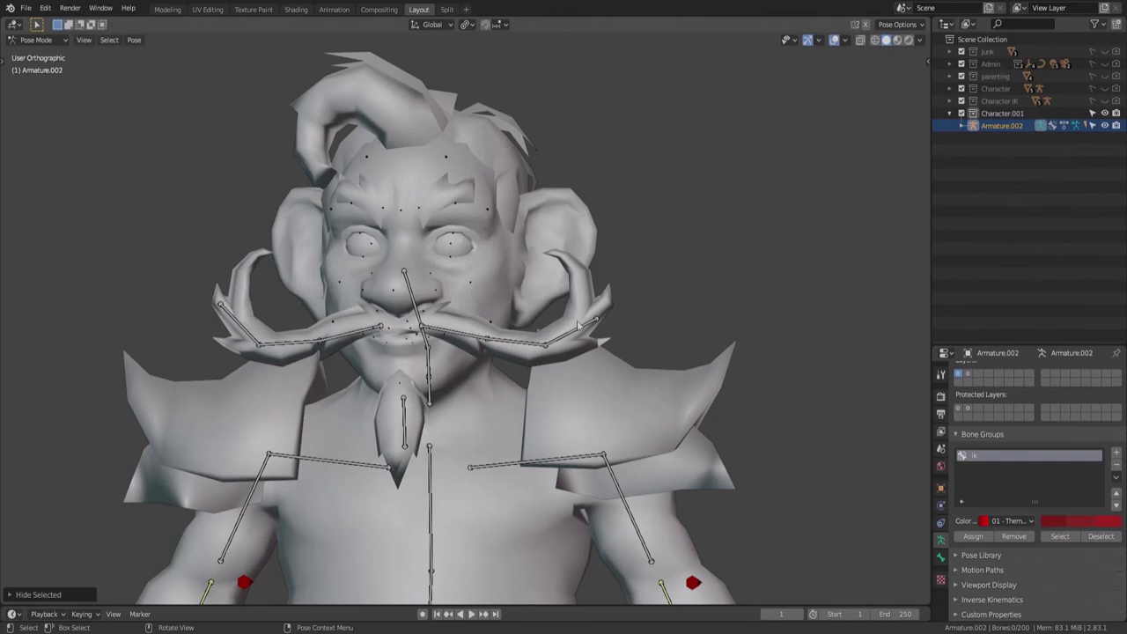
{"action": "scroll", "coordinate": [596, 369], "scroll_direction": "down", "scroll_amount": 1}
{"action": "scroll", "coordinate": [530, 496], "scroll_direction": "down", "scroll_amount": 1}
{"action": "scroll", "coordinate": [512, 470], "scroll_direction": "up", "scroll_amount": 1}
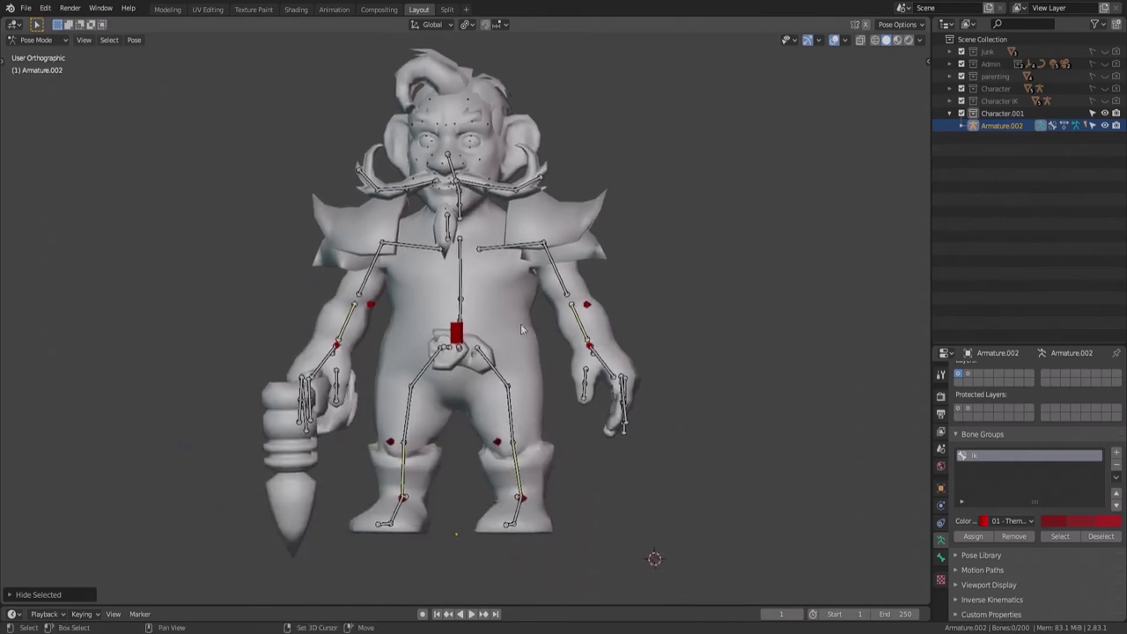
{"action": "middle_click_drag", "start_coordinate": [678, 424], "coordinate": [692, 384]}
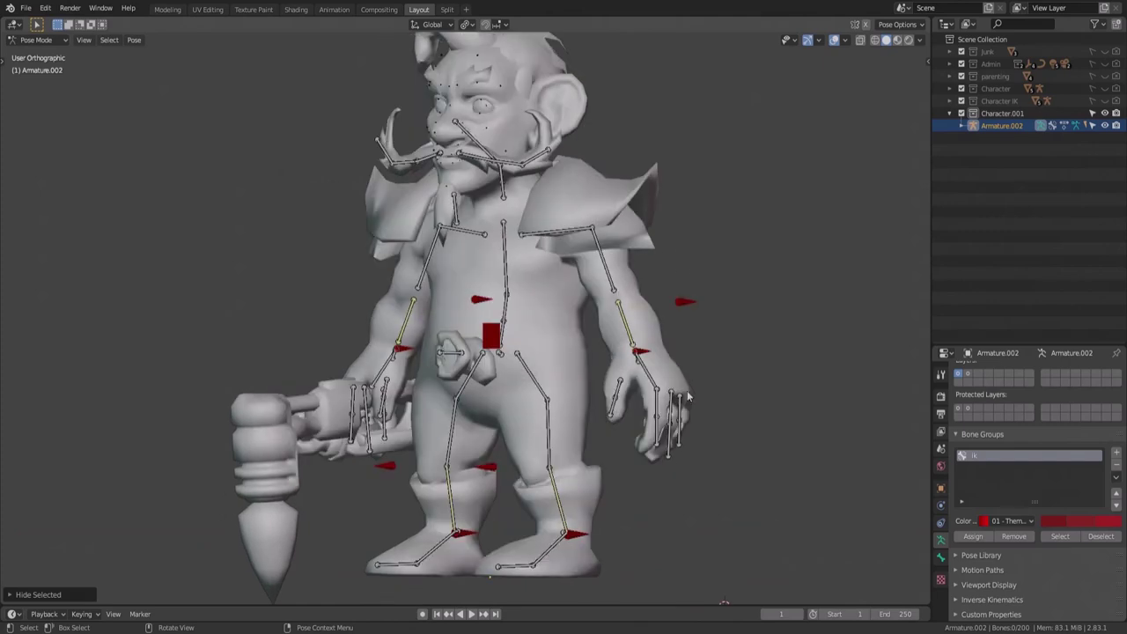
{"action": "middle_click_drag", "start_coordinate": [686, 429], "coordinate": [536, 395]}
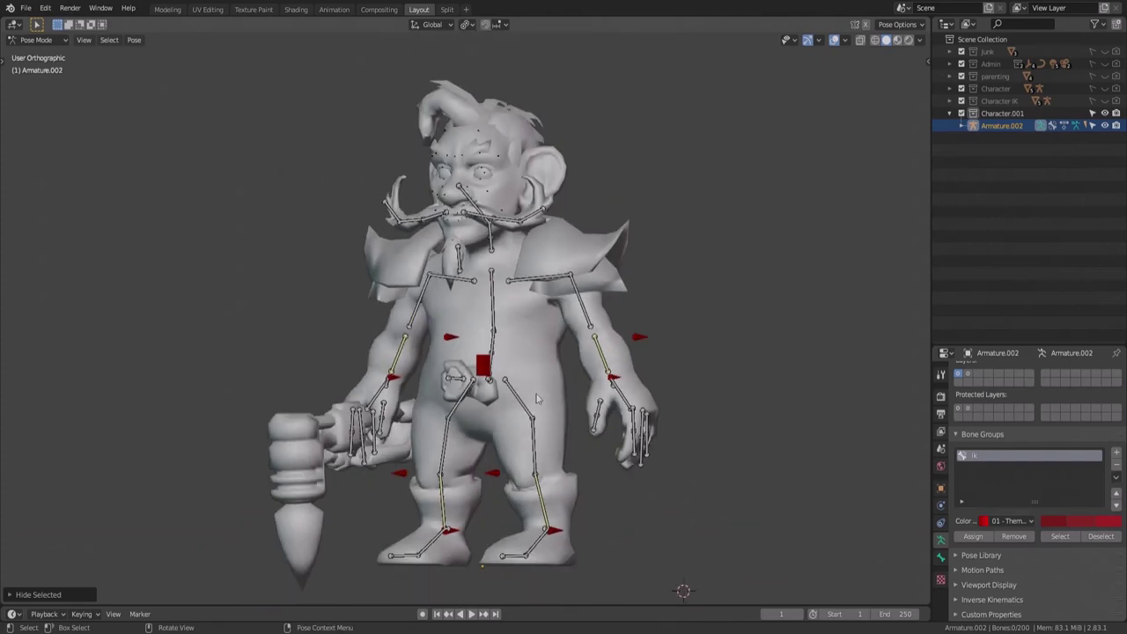
{"action": "middle_click_drag", "start_coordinate": [532, 396], "coordinate": [646, 390]}
{"action": "middle_click_drag", "start_coordinate": [531, 438], "coordinate": [324, 478]}
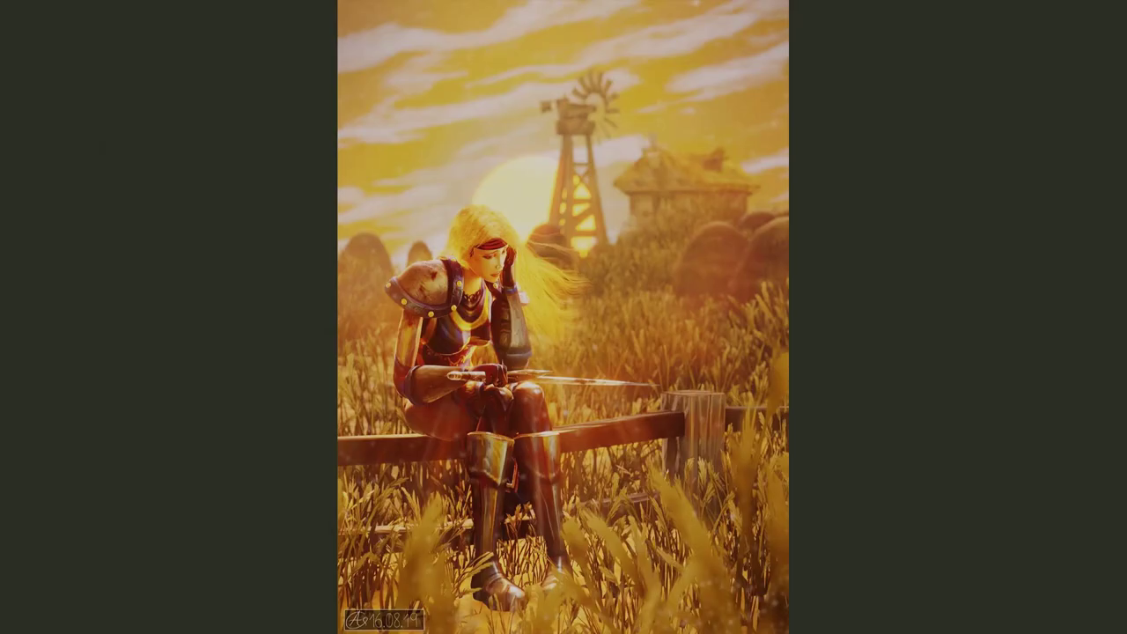